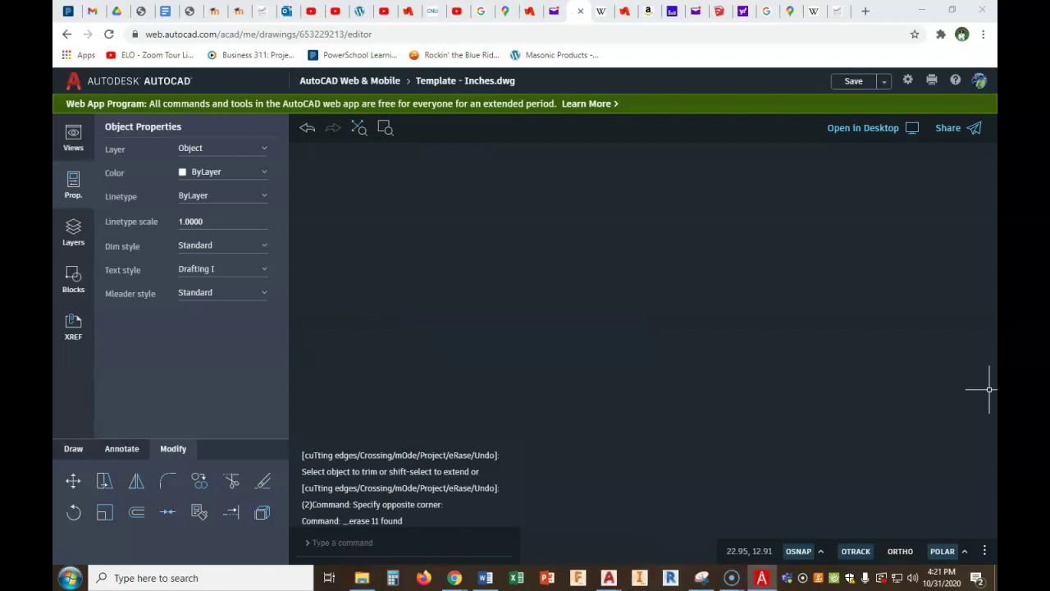
Switch to the reference PDF and scroll until the Fig. 3-64 Template figure is in view
key(alt+Tab)
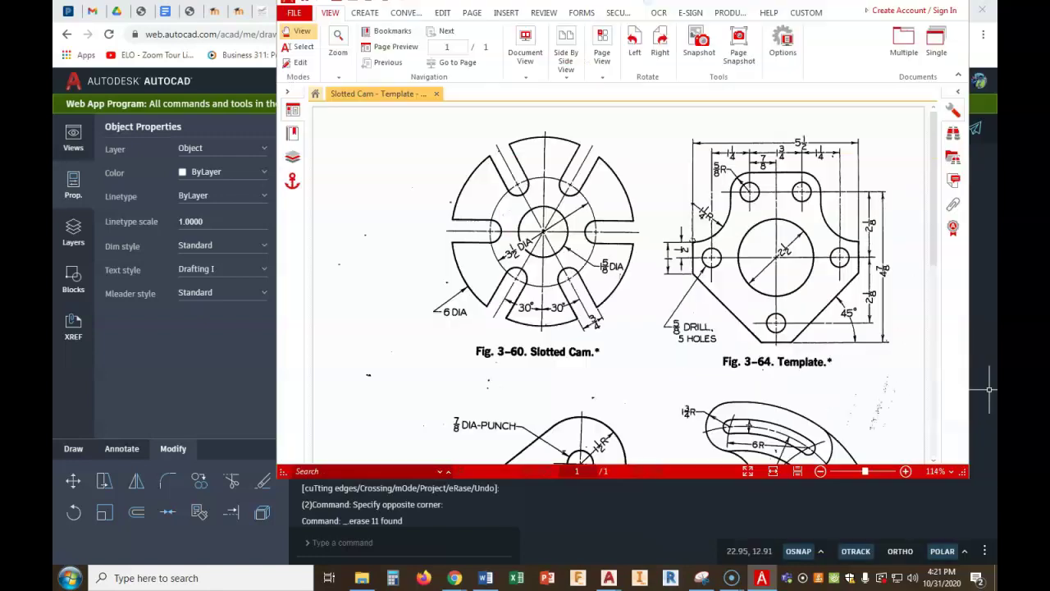
scroll(632, 238, down, 2)
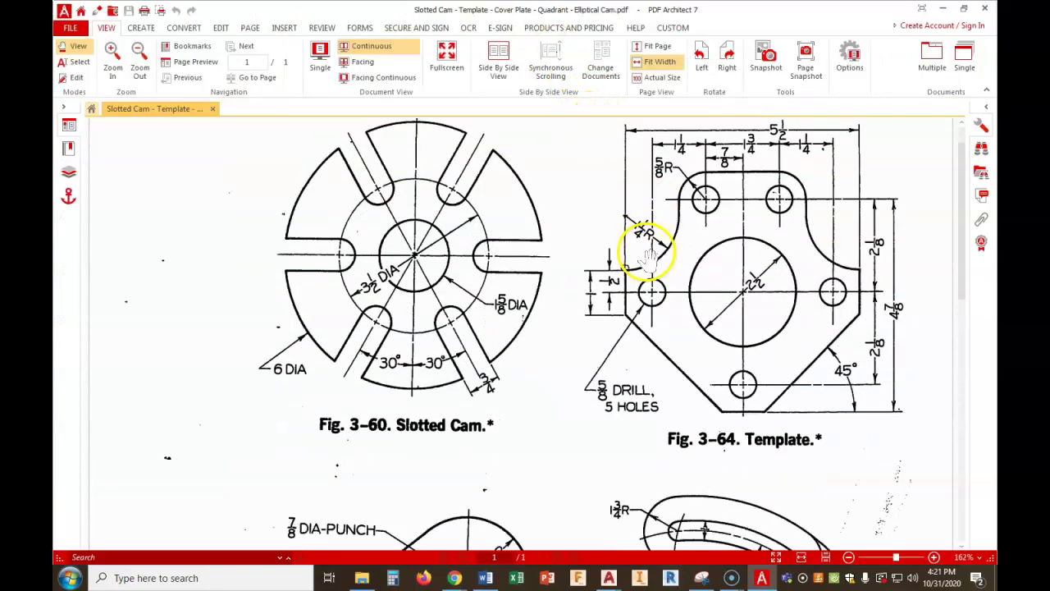
scroll(439, 275, up, 2)
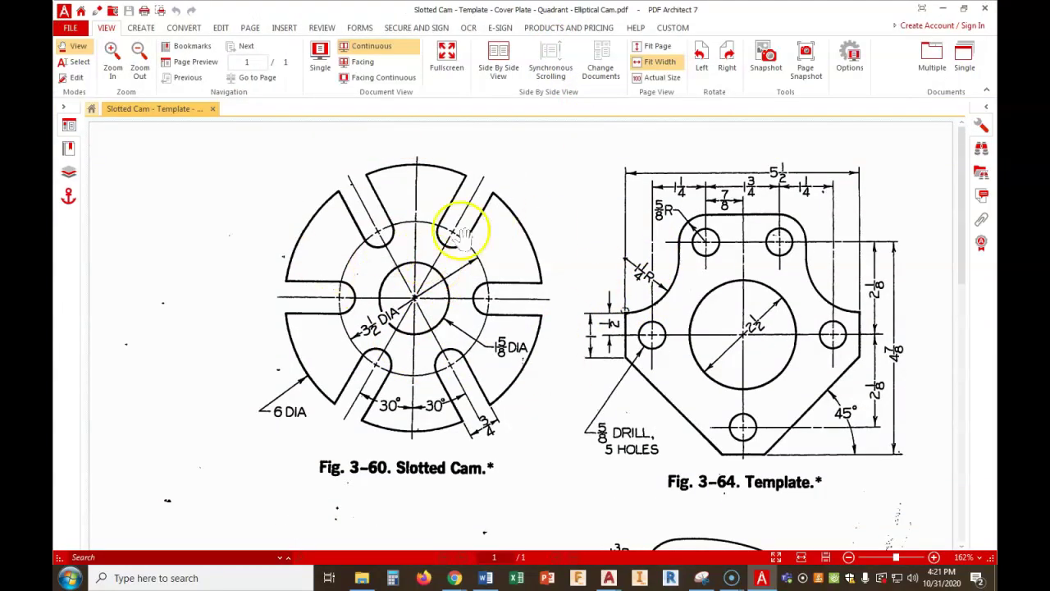
scroll(738, 346, down, 2)
scroll(739, 345, down, 6)
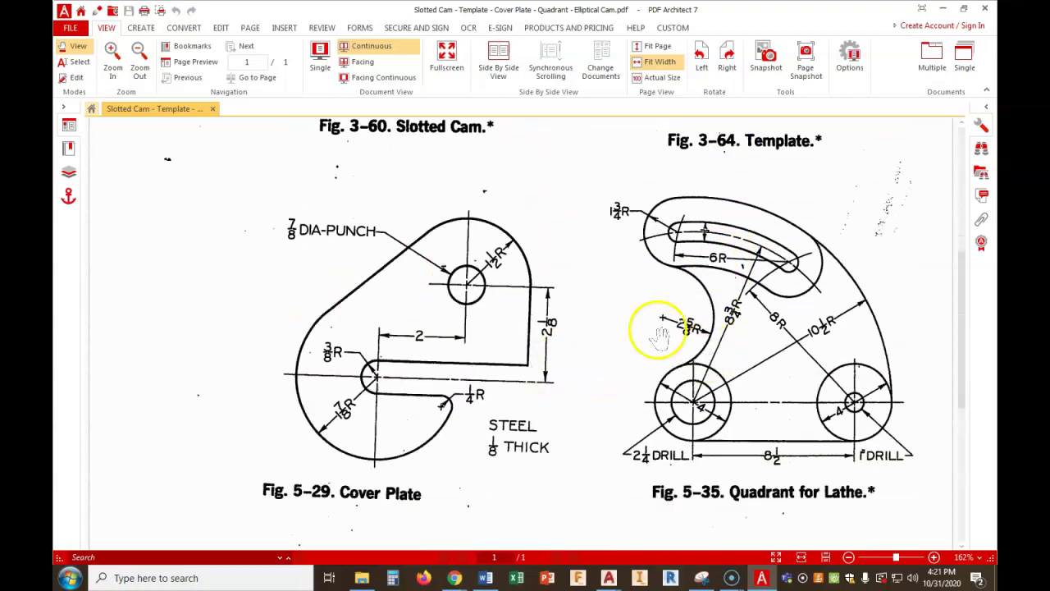
scroll(637, 347, down, 1)
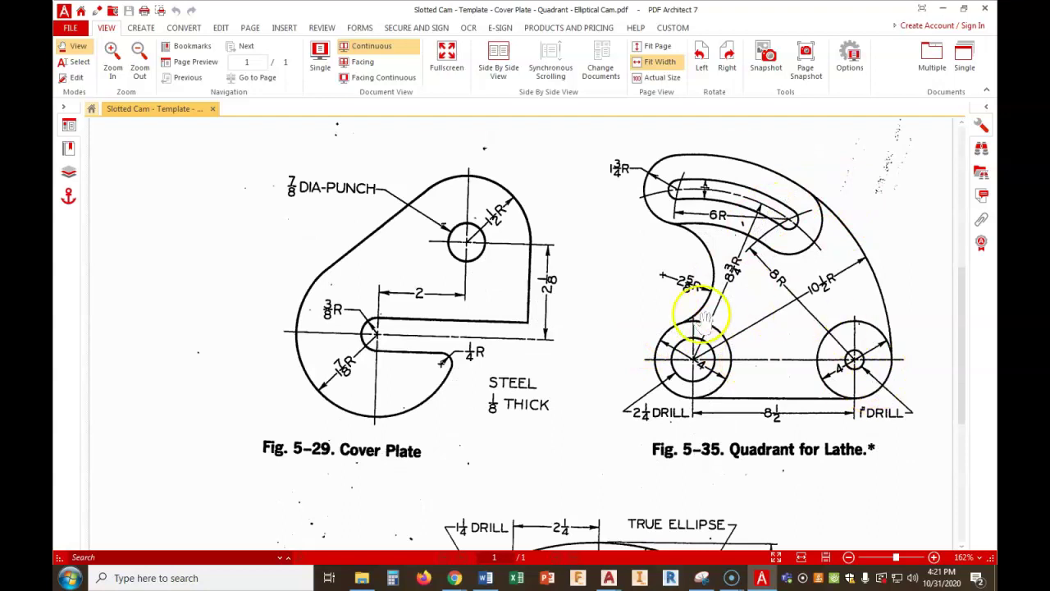
scroll(767, 361, down, 6)
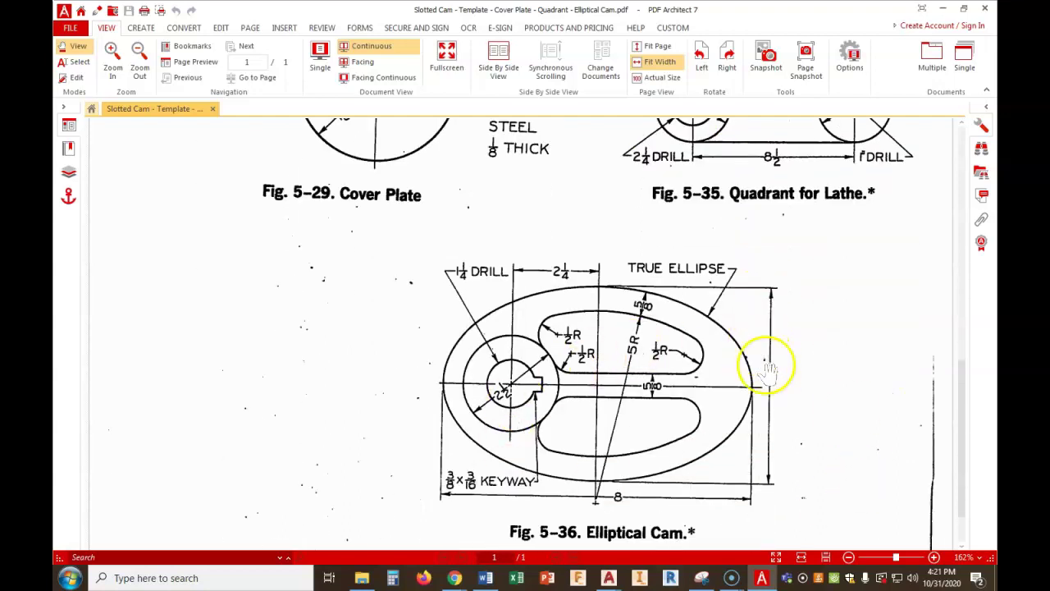
scroll(673, 361, up, 7)
scroll(682, 352, up, 7)
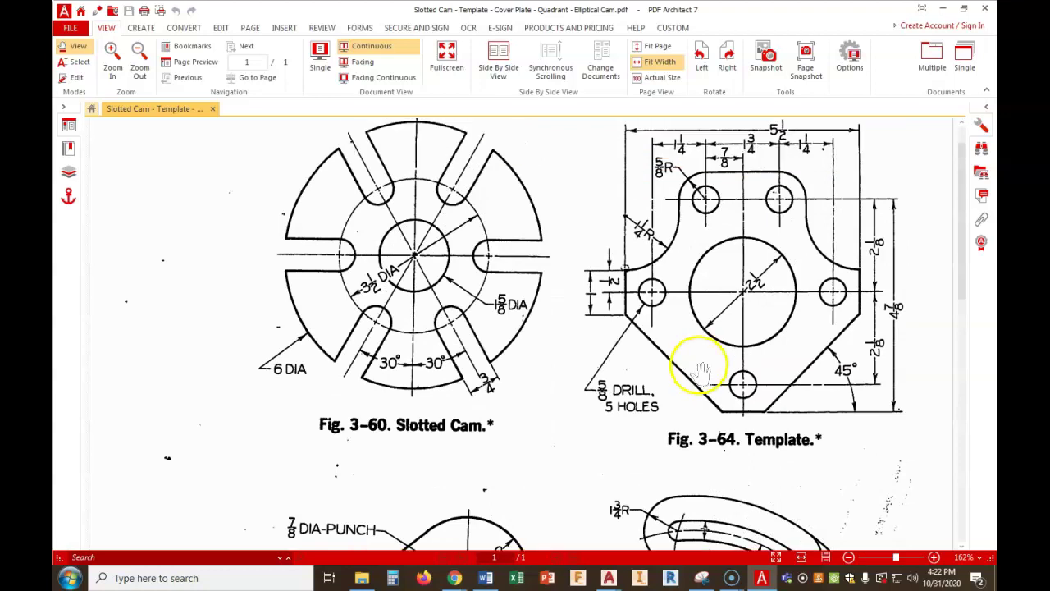
Snip the Fig. 3-60 Slotted Cam and Fig. 3-64 Template figures, then go back to AutoCAD Web
click(701, 578)
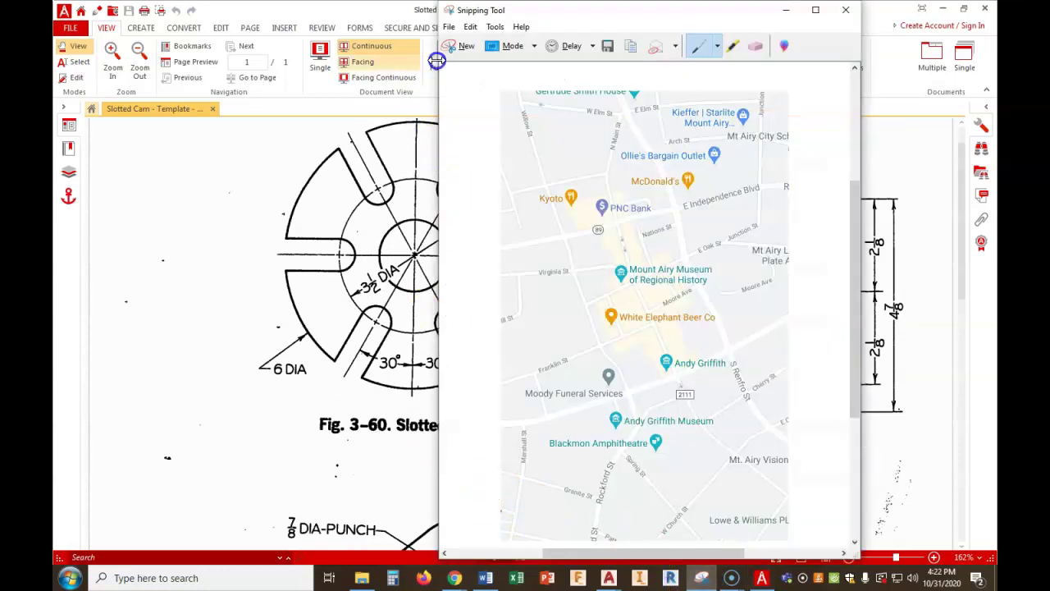
click(462, 46)
drag(248, 451, 912, 116)
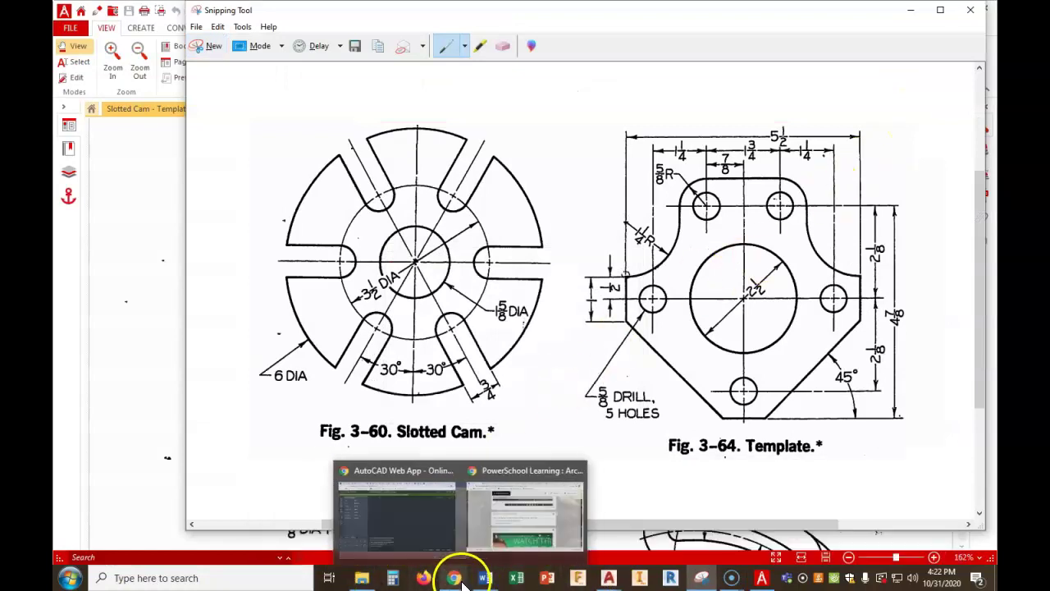
click(413, 532)
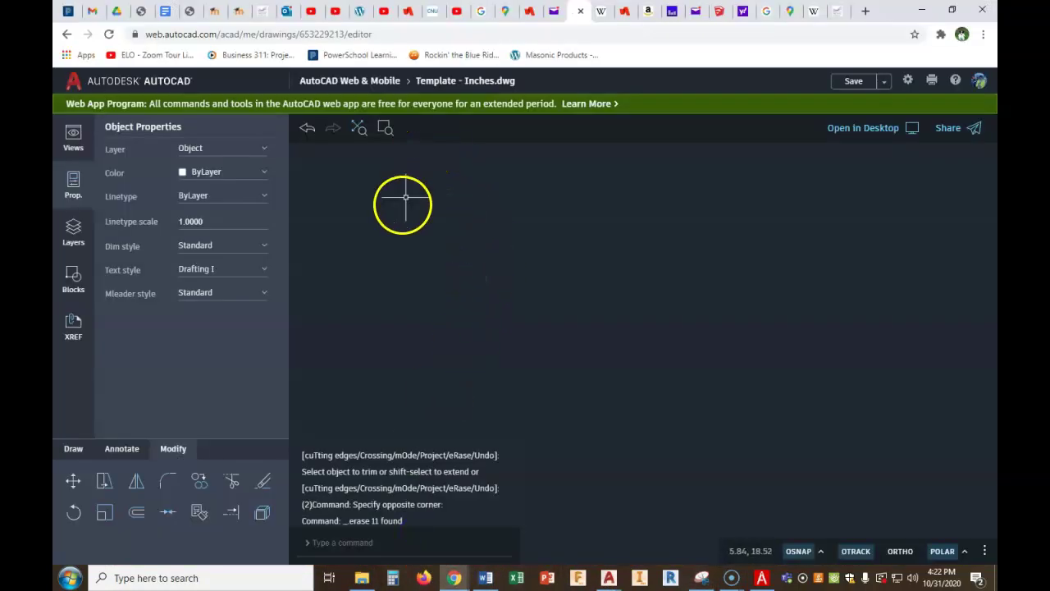
right_click(402, 243)
click(463, 223)
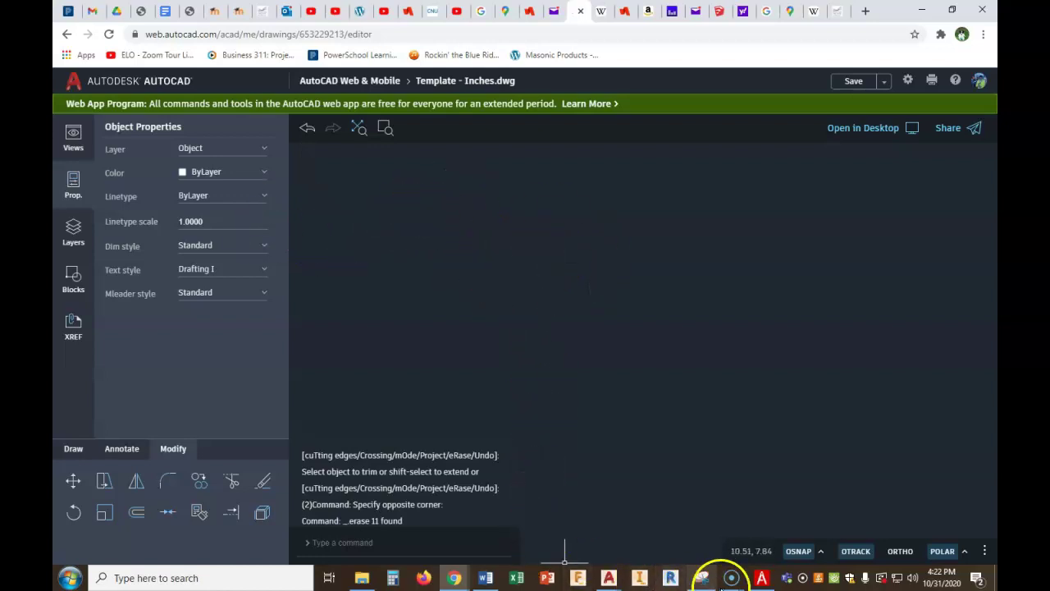
click(762, 579)
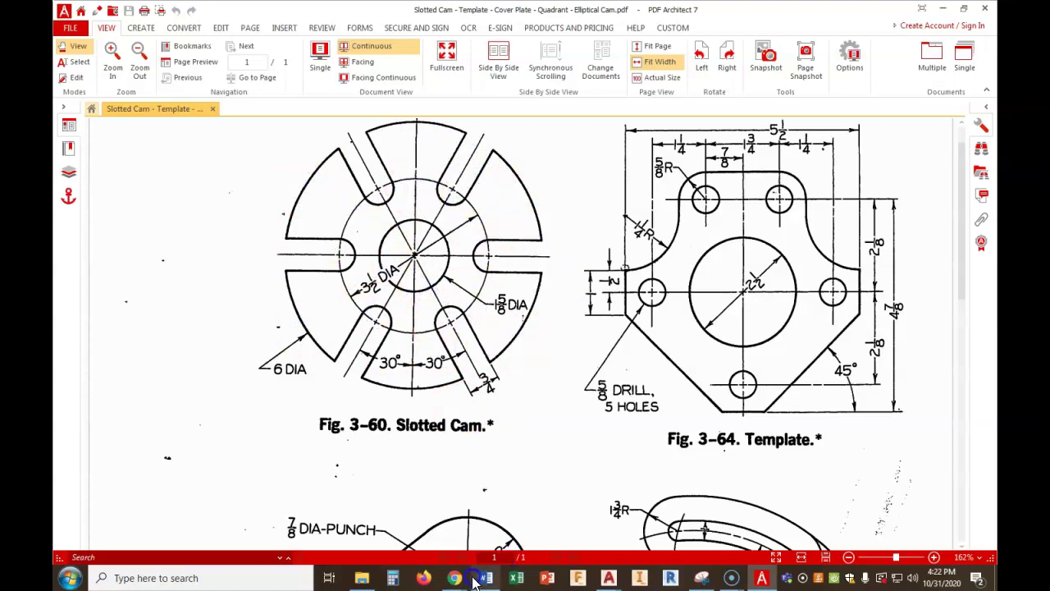
mouse_move(457, 581)
click(412, 538)
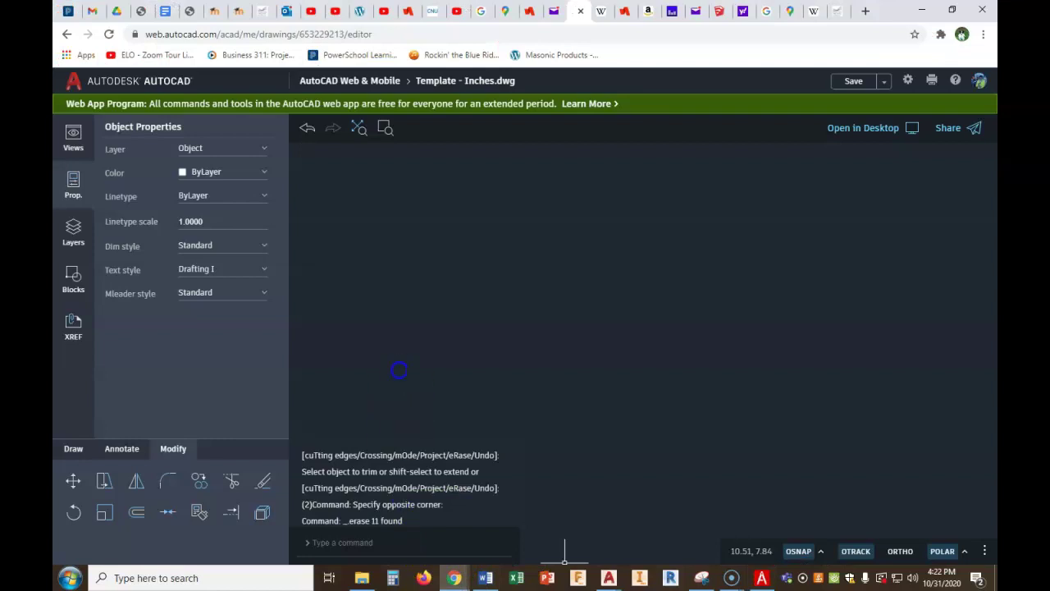
Draw a 6-diameter circle in the empty Template drawing
click(72, 450)
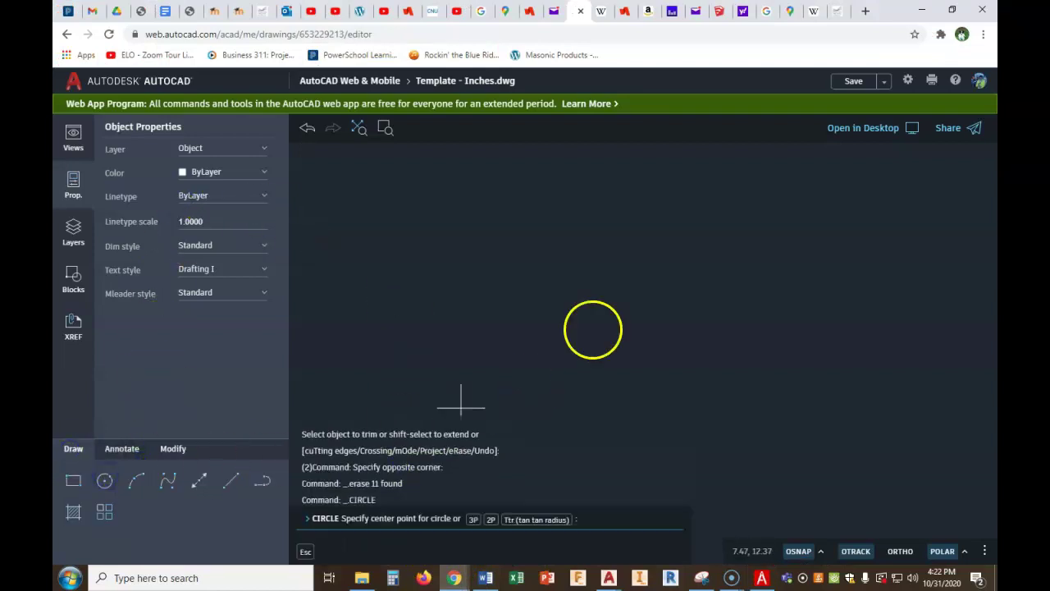
click(525, 284)
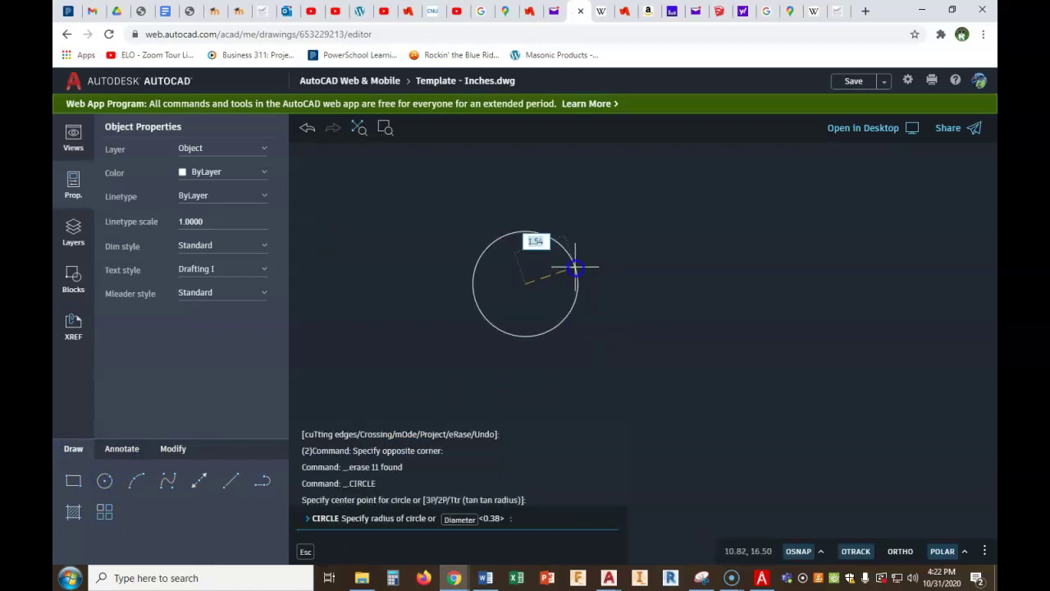
click(462, 522)
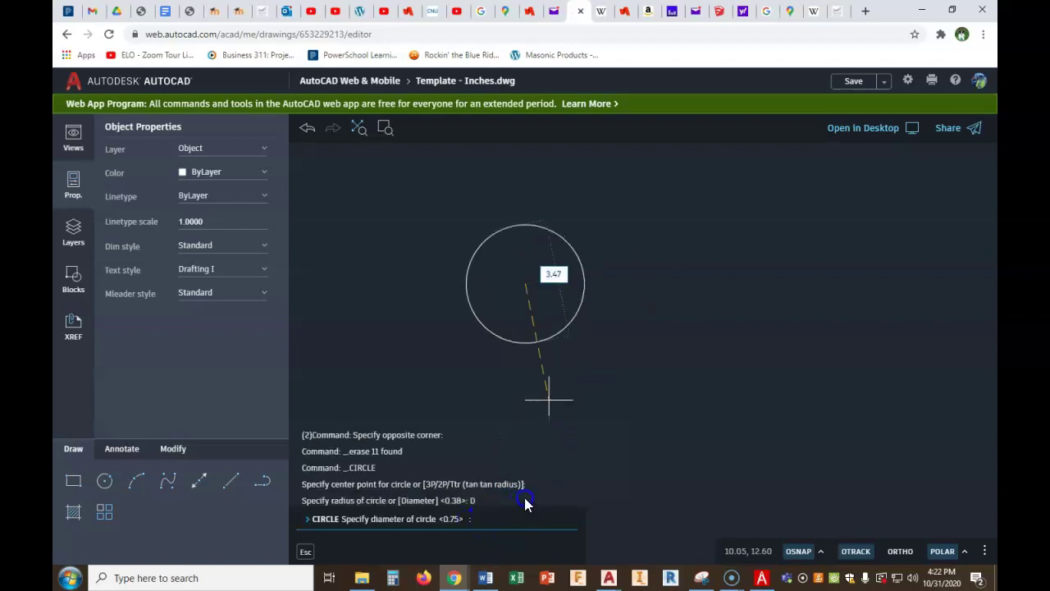
key(Return)
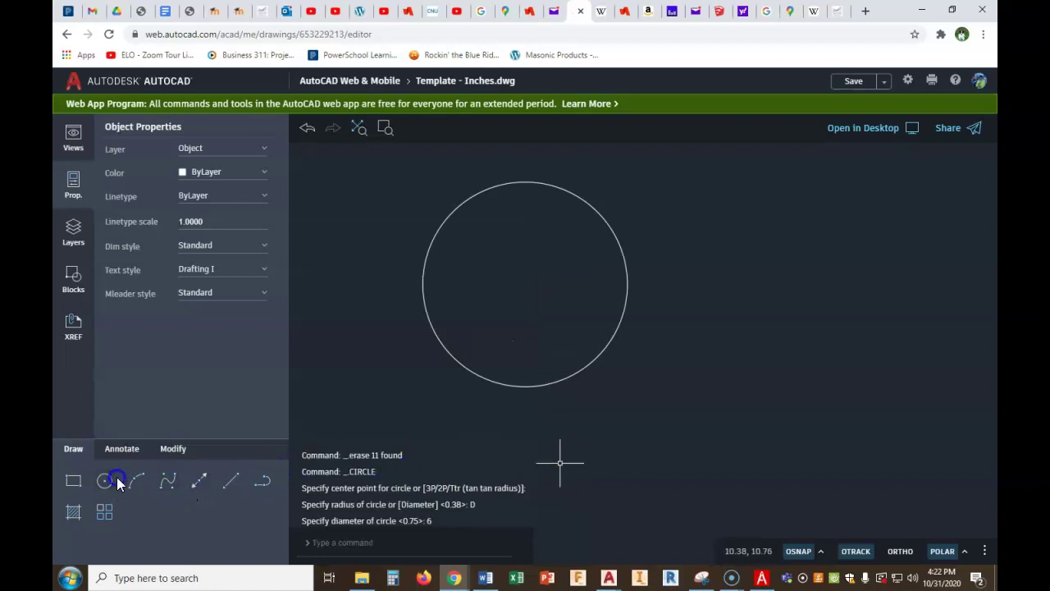
Add a concentric circle of radius 3.5 on the same centre
right_click(734, 411)
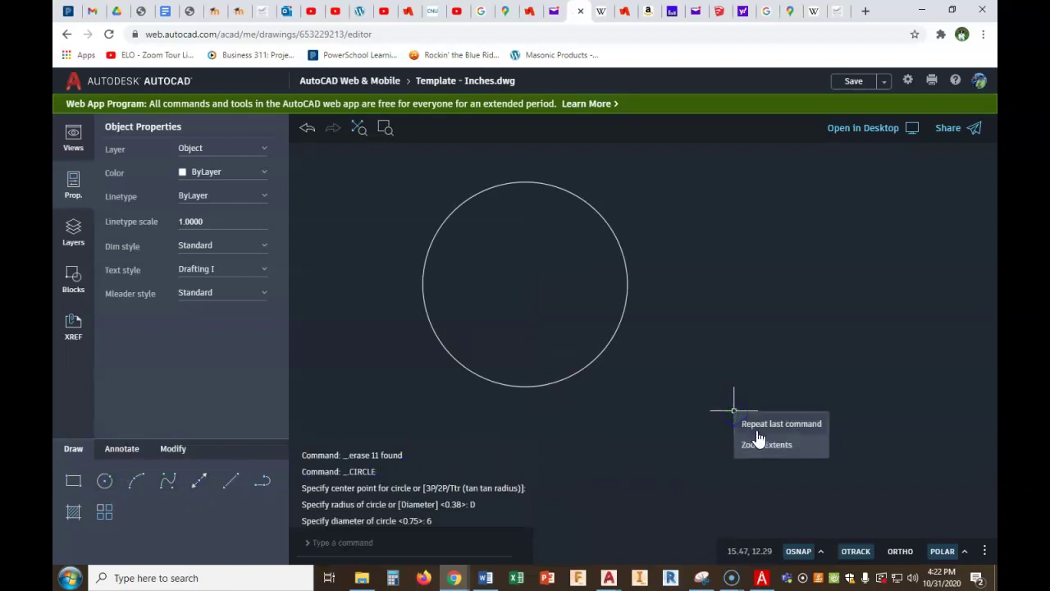
click(761, 425)
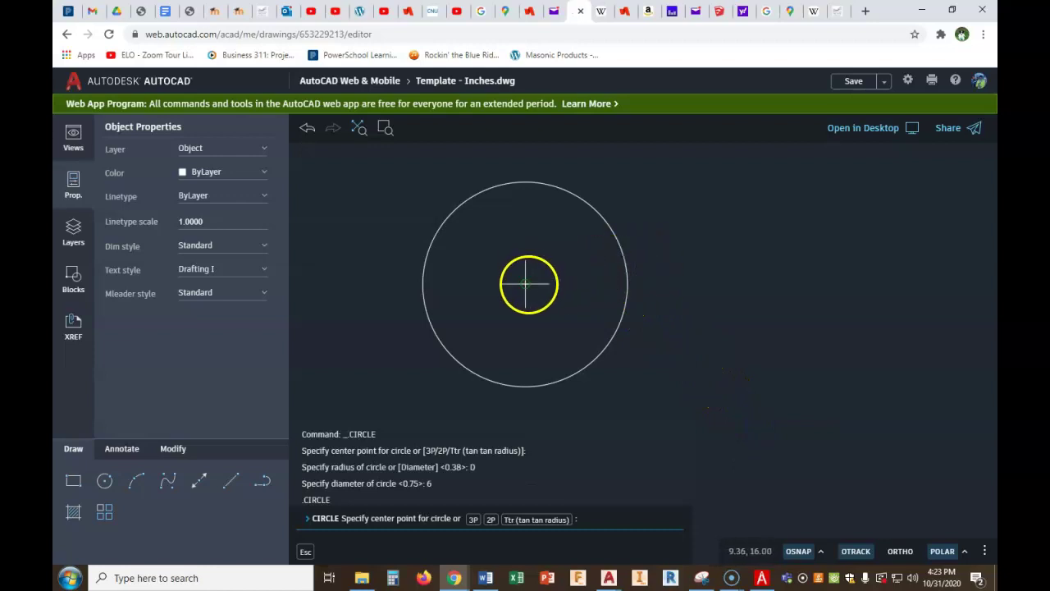
click(527, 285)
text(3.5)
key(Return)
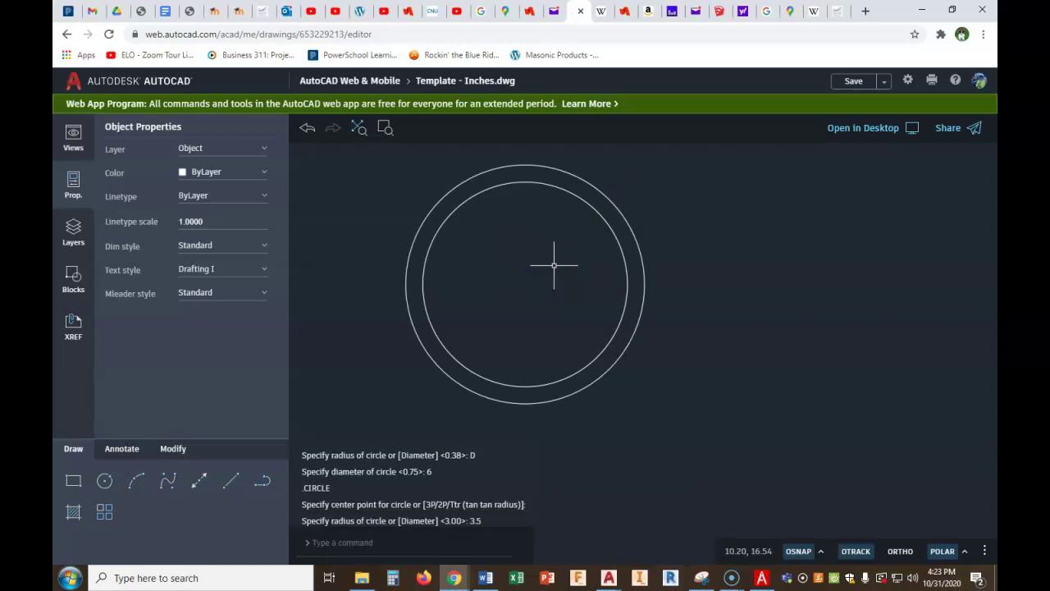
Replace the 3.5-radius circle with a concentric circle 3.5 in diameter
click(311, 130)
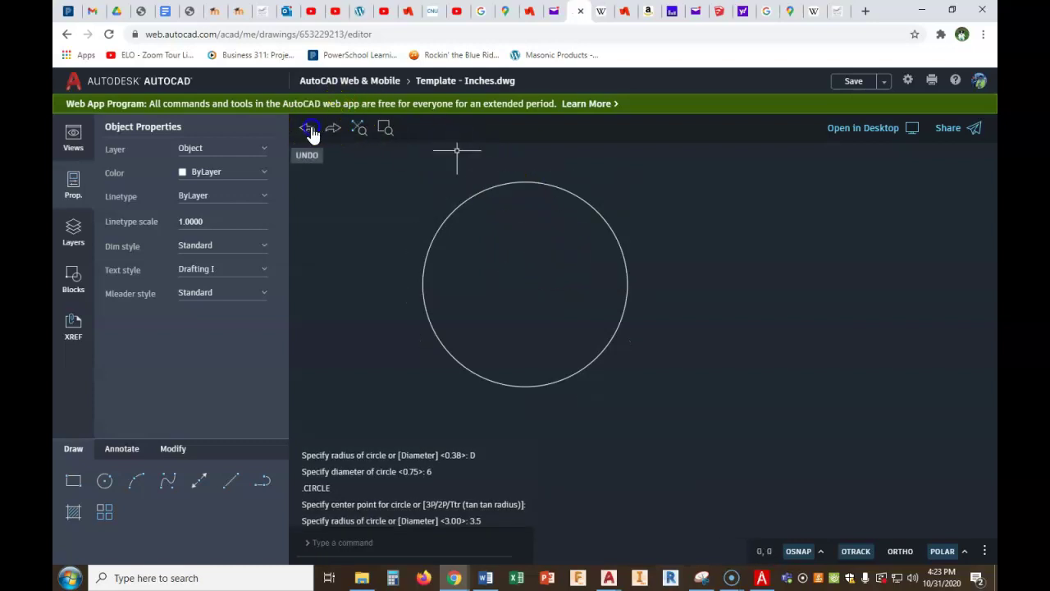
click(102, 485)
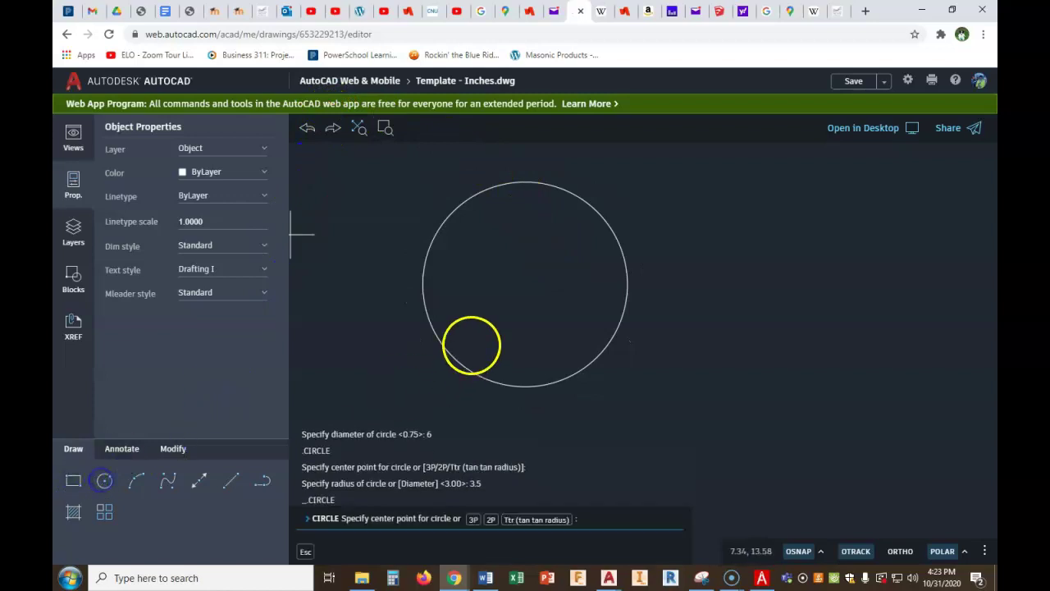
click(524, 284)
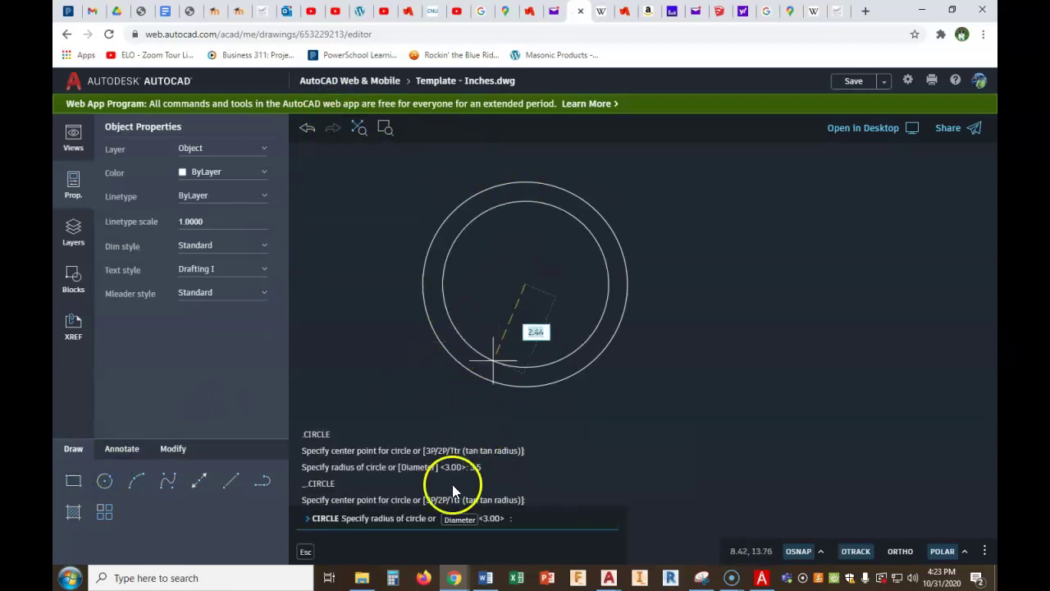
text(D)
key(Return)
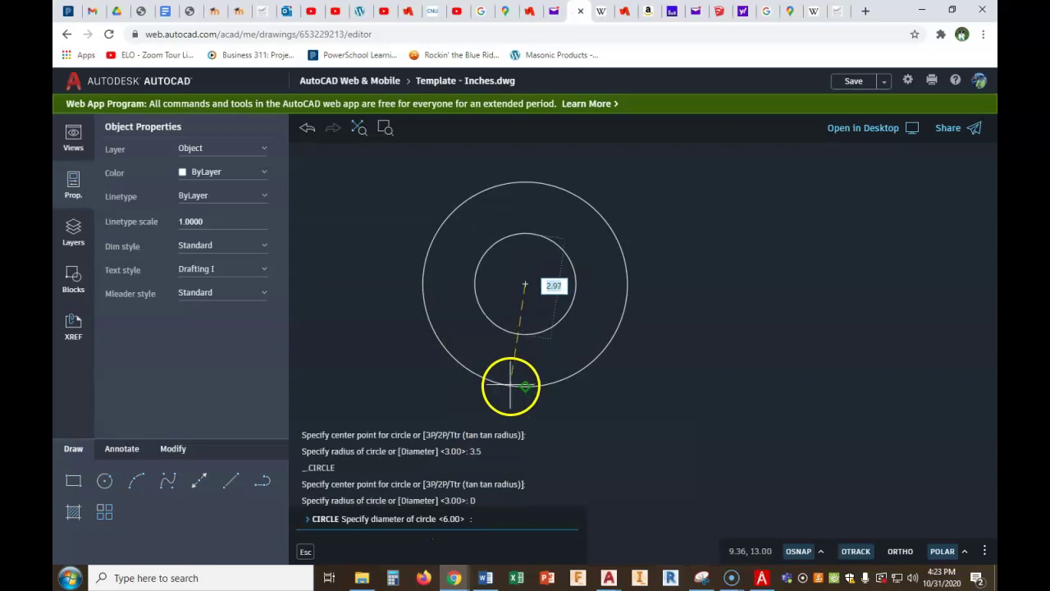
text(3.5)
key(Return)
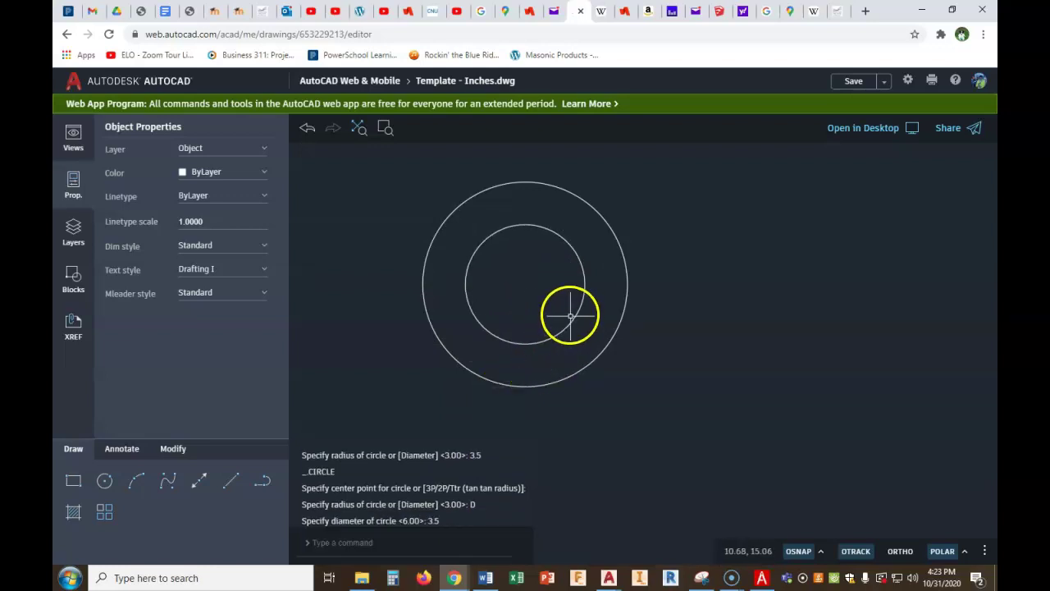
Put the 3.5-diameter circle on the Center layer so it shows dashed
click(475, 252)
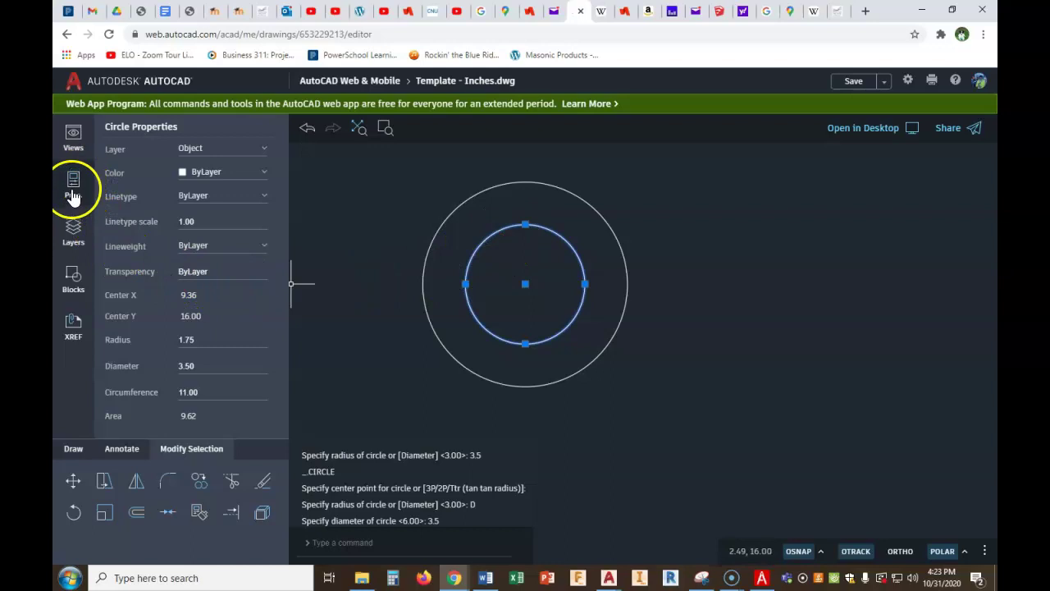
click(74, 230)
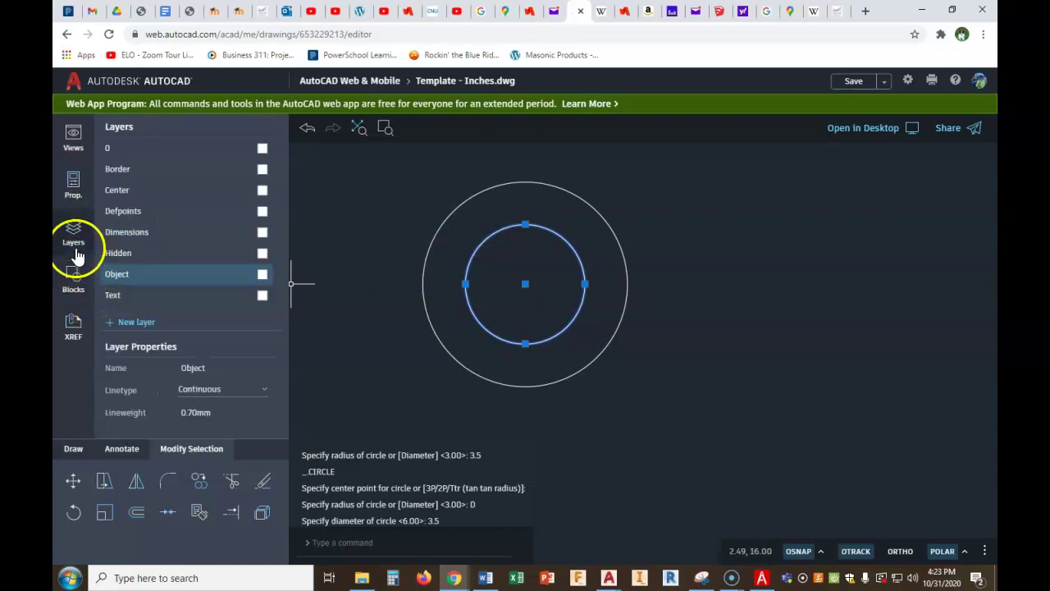
click(75, 190)
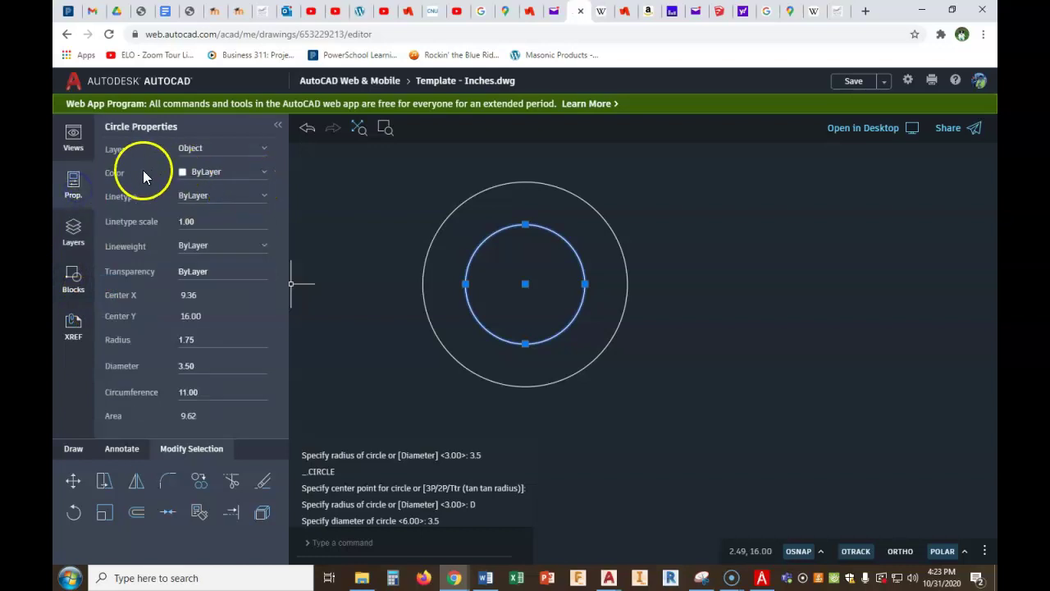
click(263, 150)
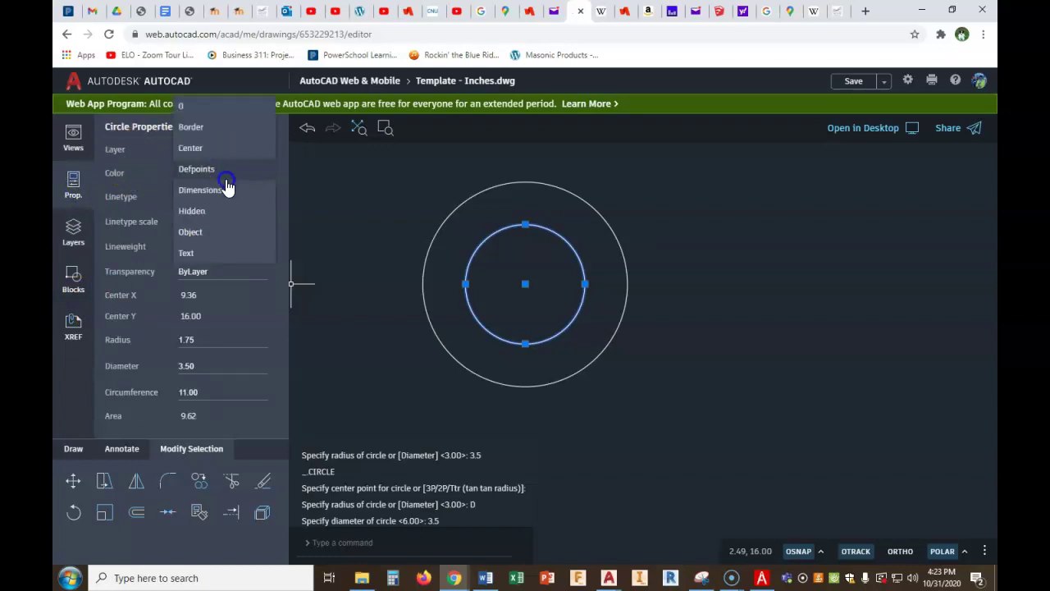
click(196, 149)
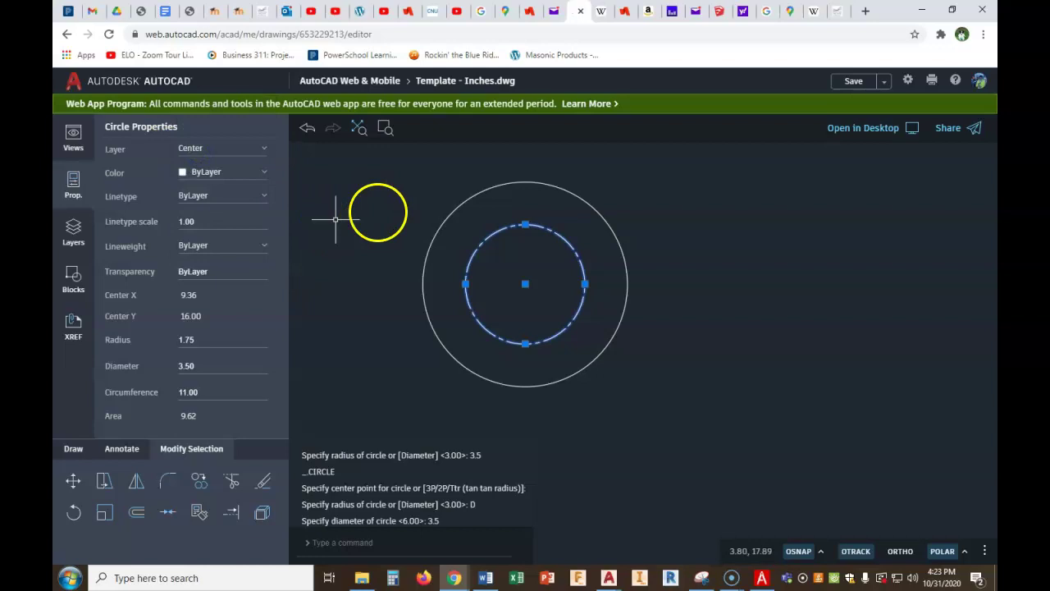
key(Escape)
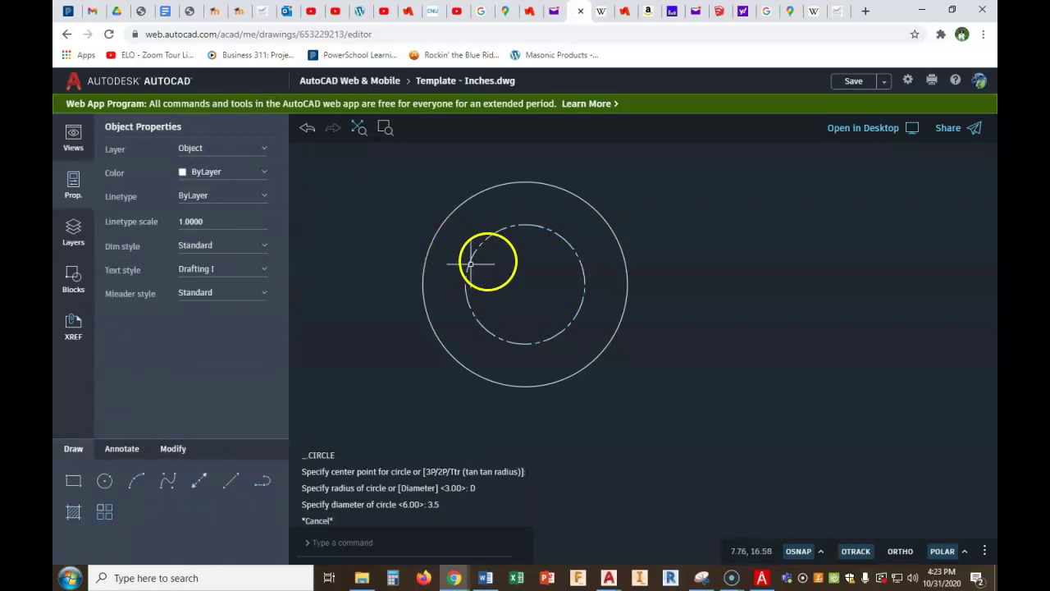
Draw a 1.625-diameter circle concentric with the existing circles
click(105, 481)
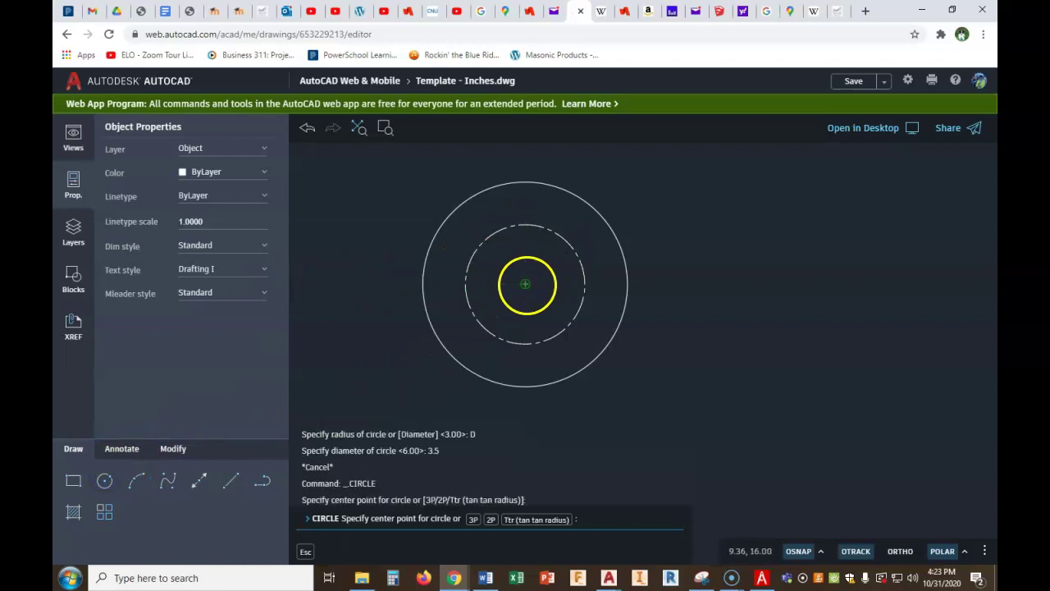
click(526, 283)
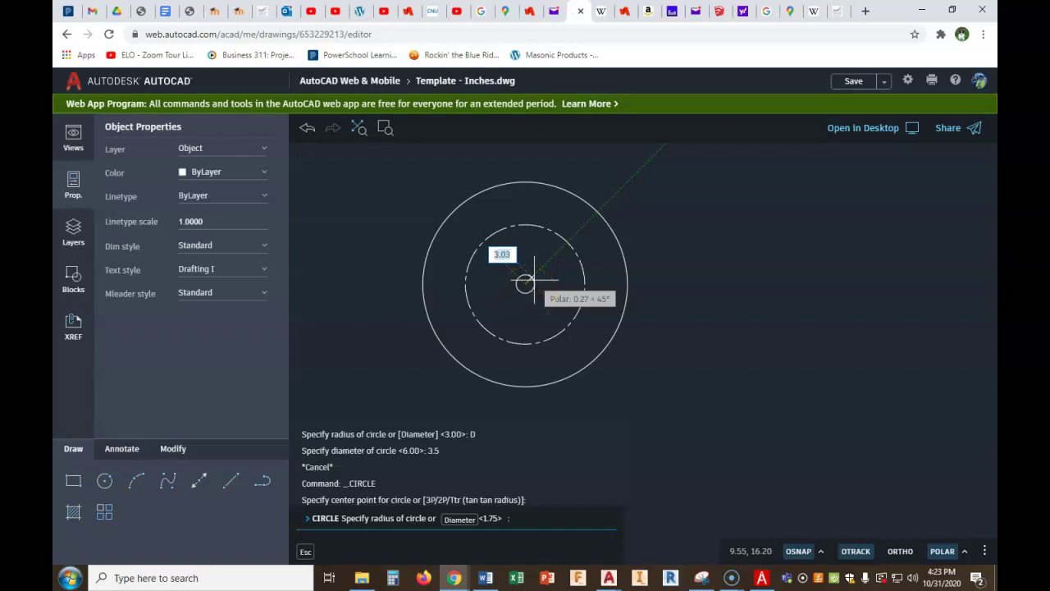
key(Escape)
key(Escape)
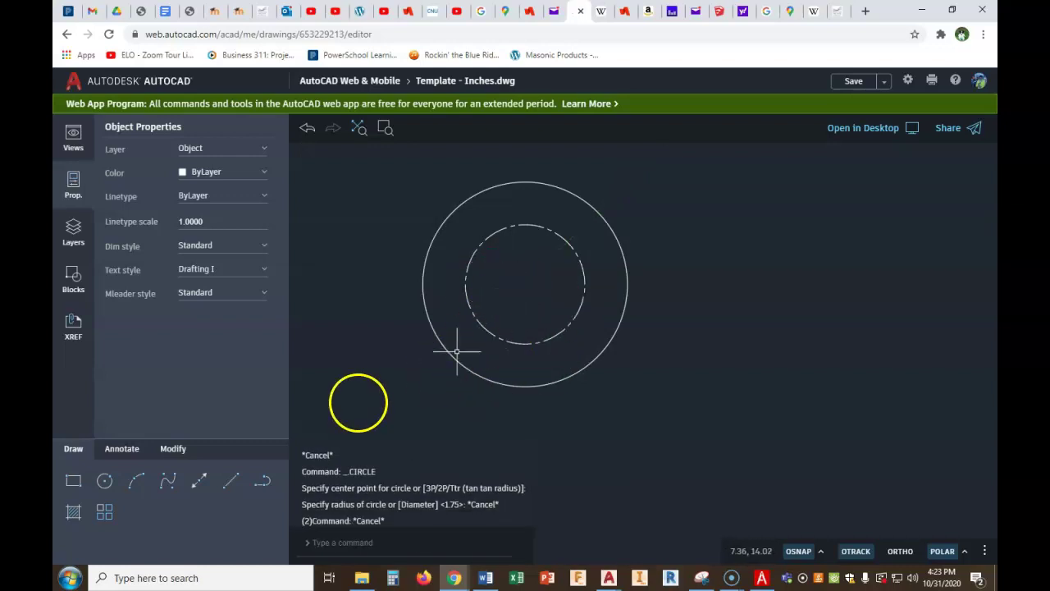
click(107, 481)
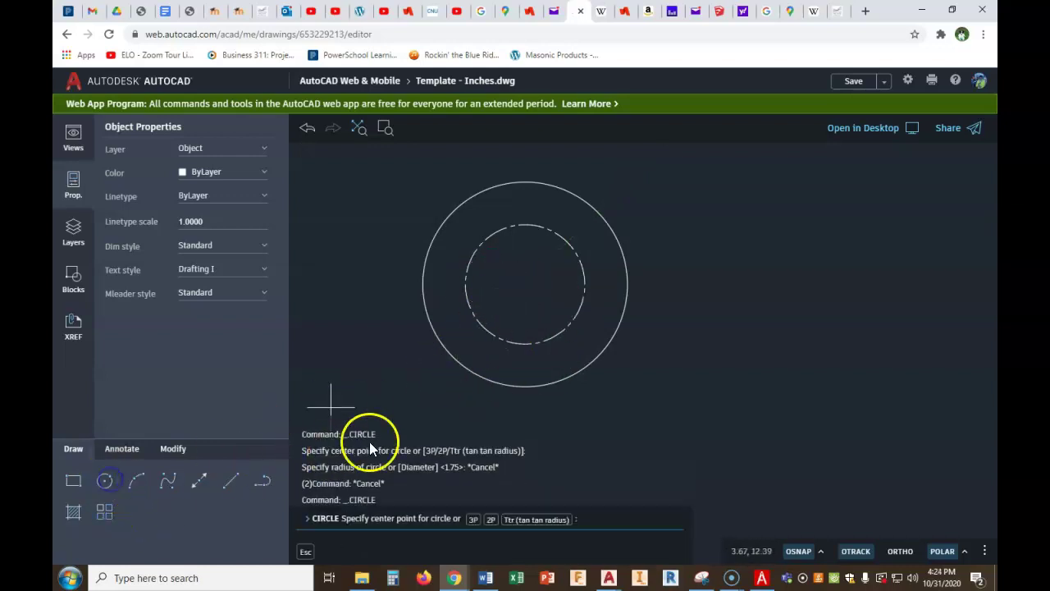
click(525, 283)
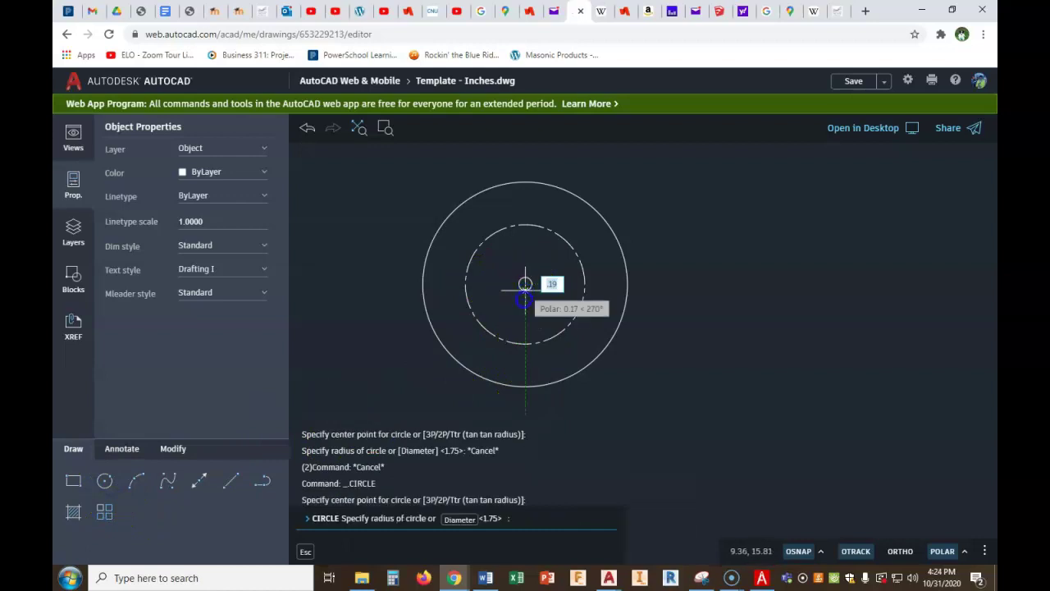
click(461, 520)
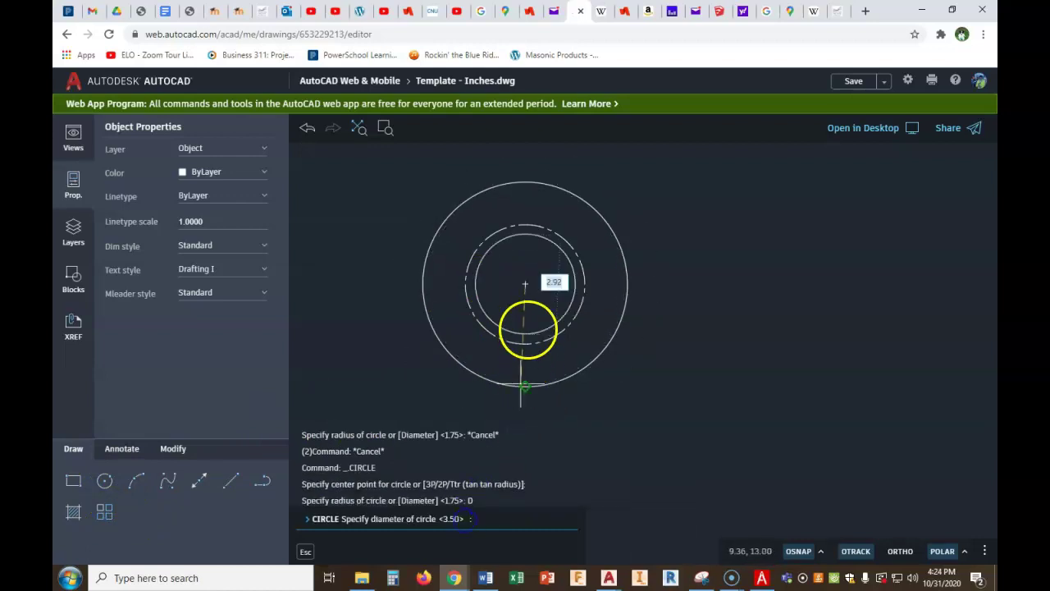
text(1.625)
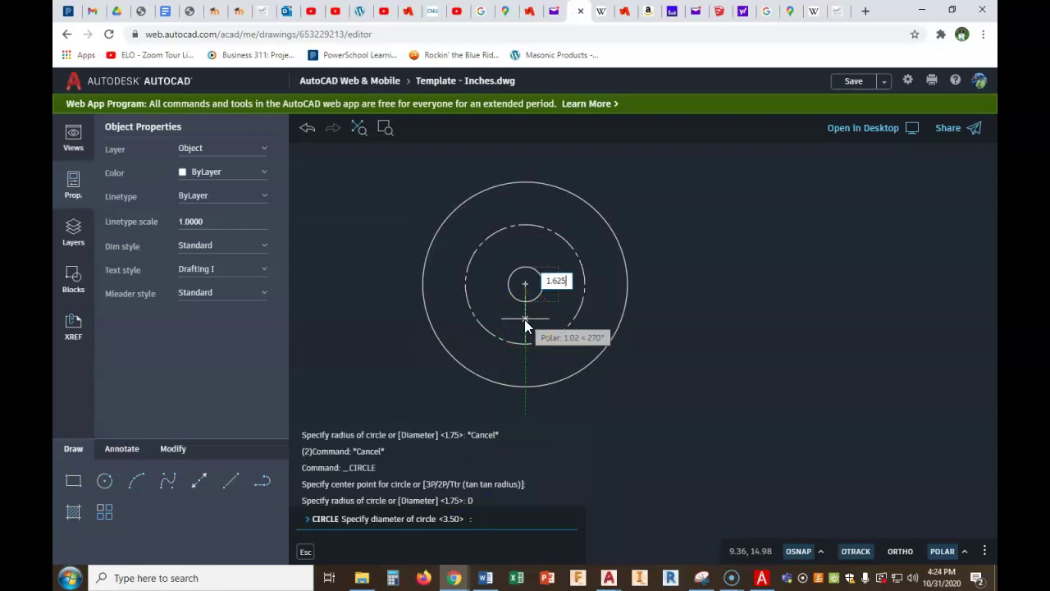
key(Return)
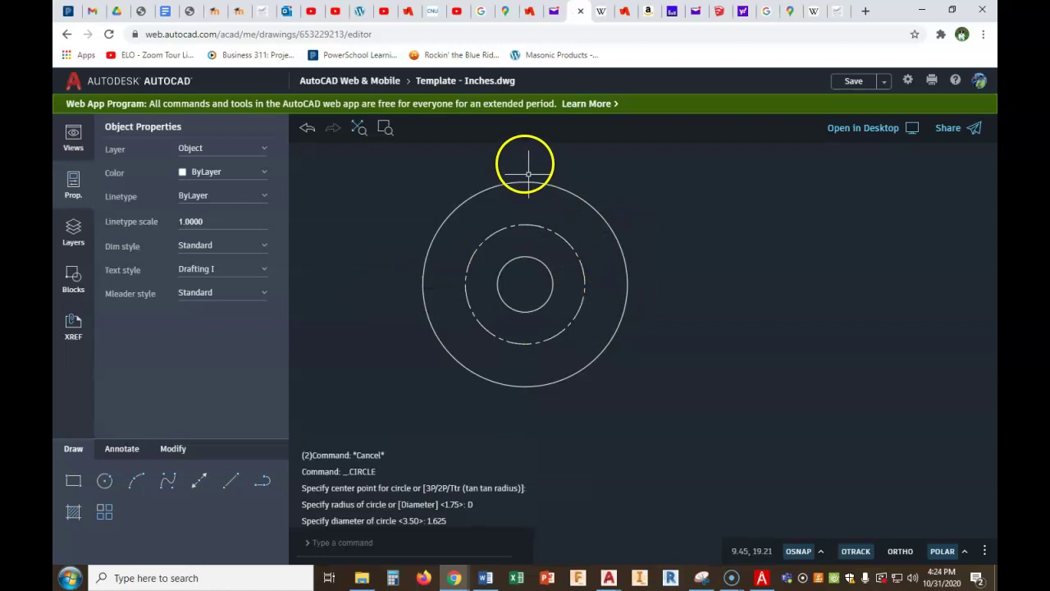
Draw a horizontal line across the outer circle from its left to right quadrant
click(228, 487)
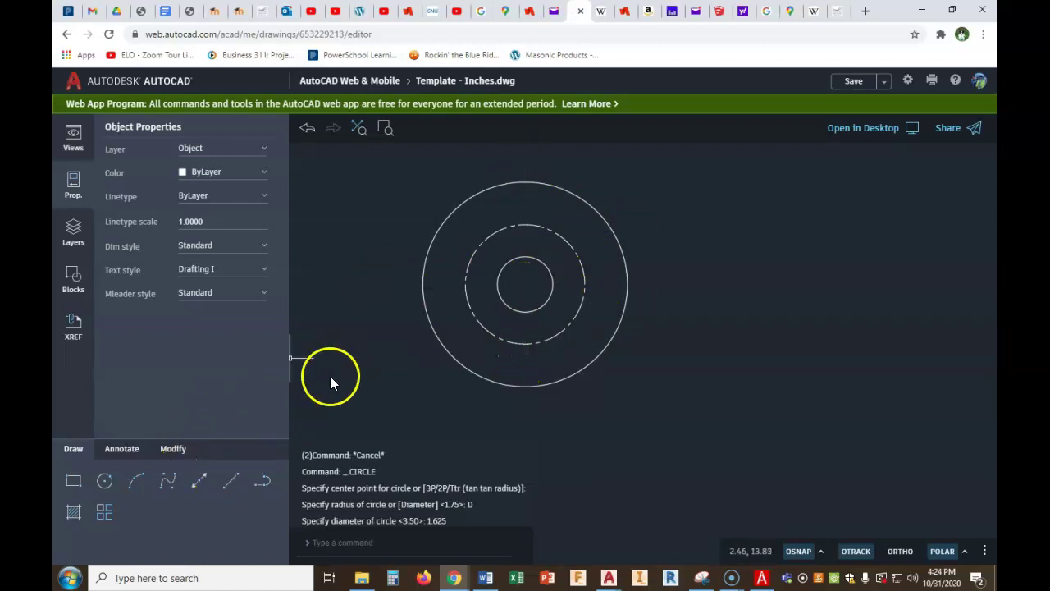
click(422, 283)
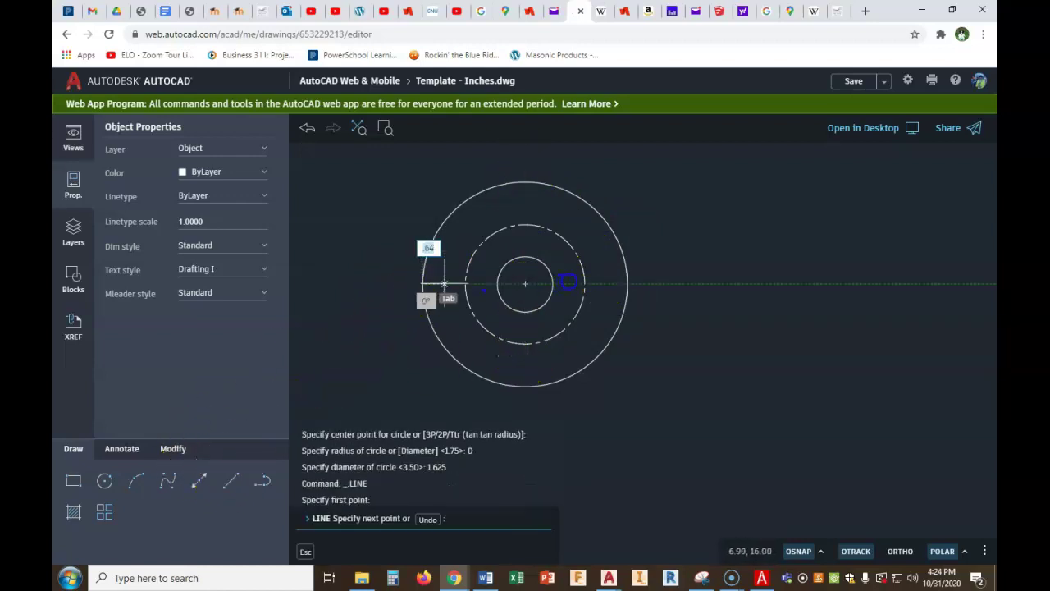
click(628, 283)
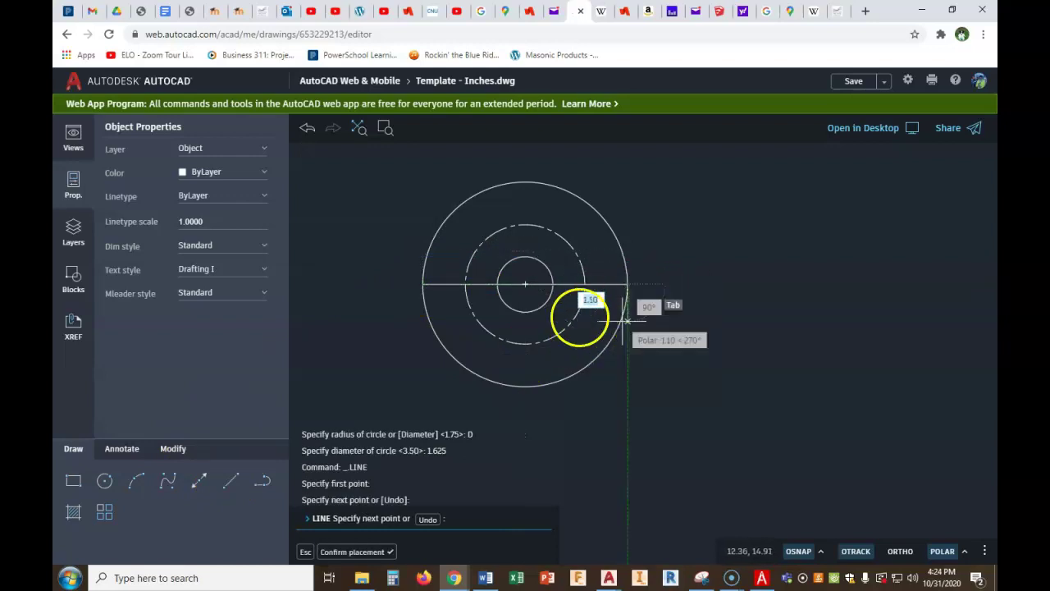
key(Escape)
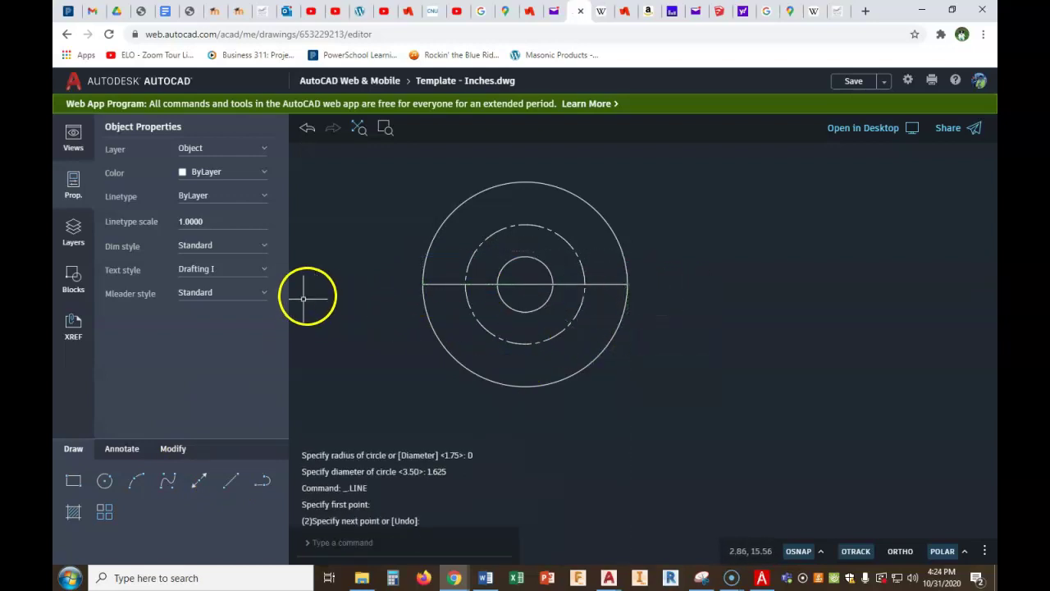
Move the horizontal line onto the Center layer
click(486, 283)
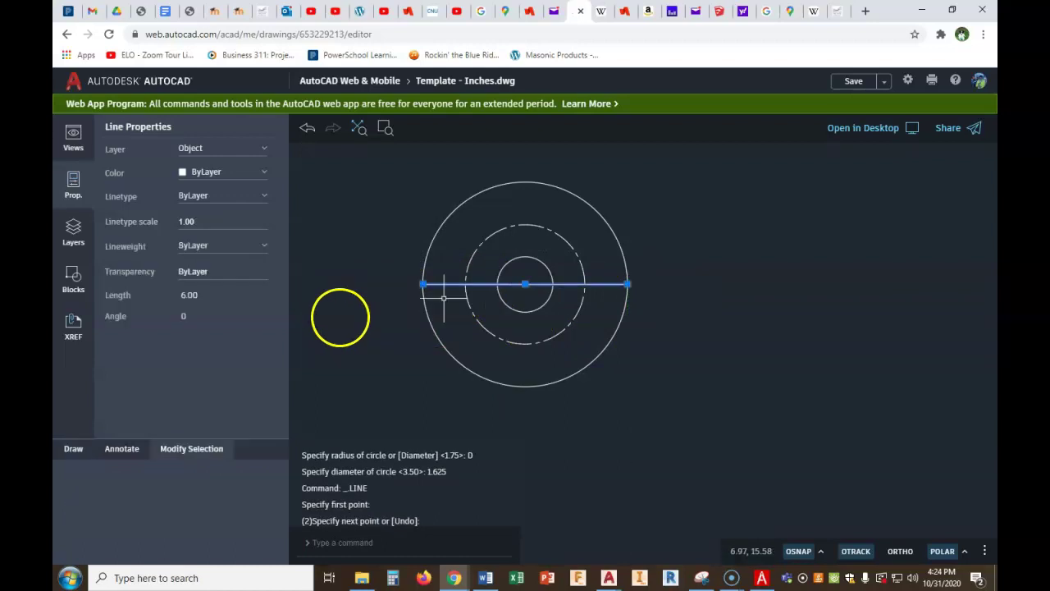
click(226, 151)
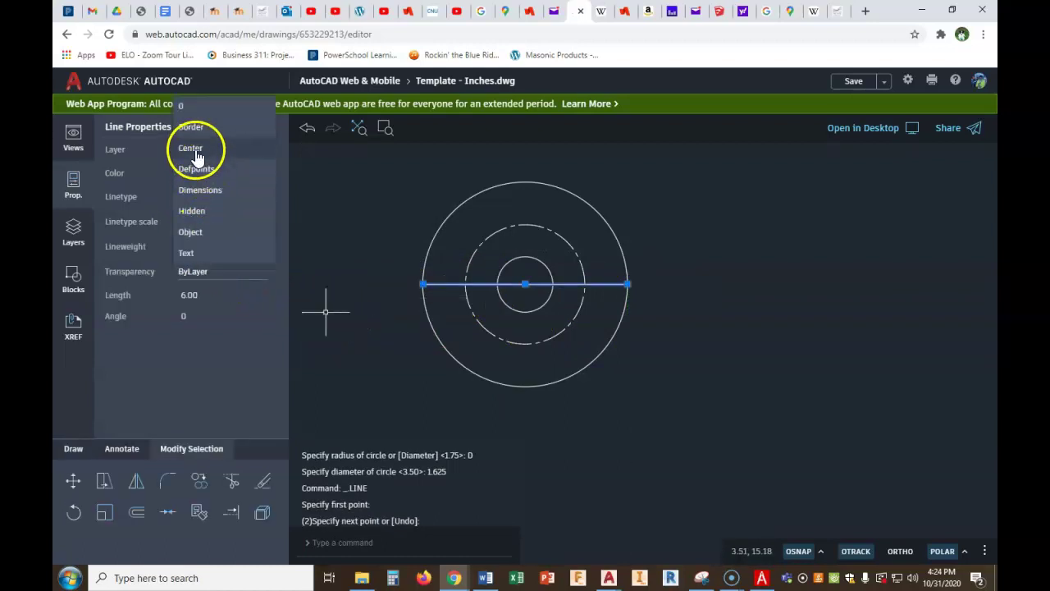
click(307, 245)
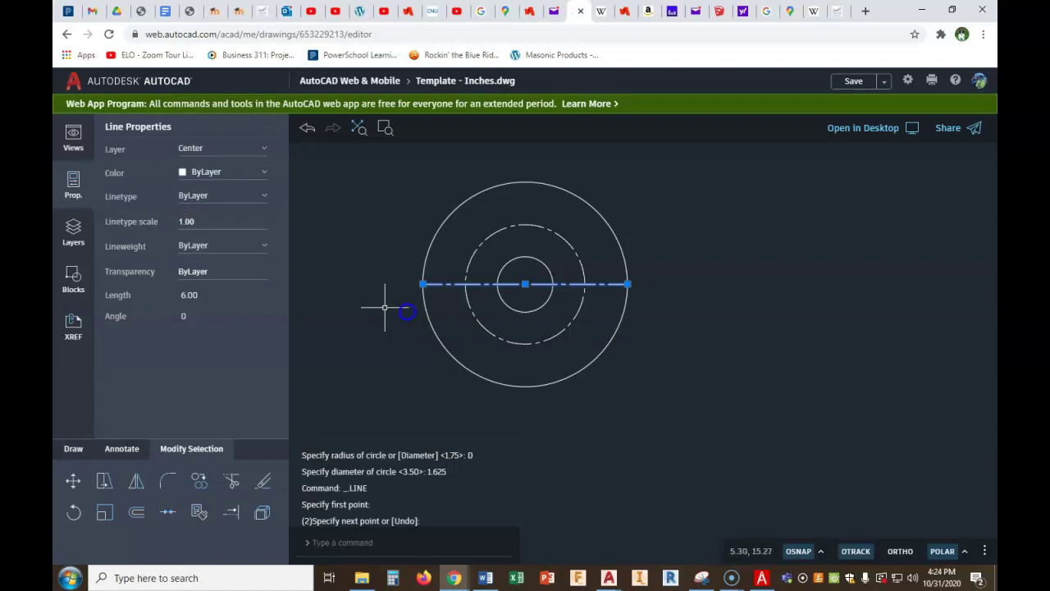
click(422, 283)
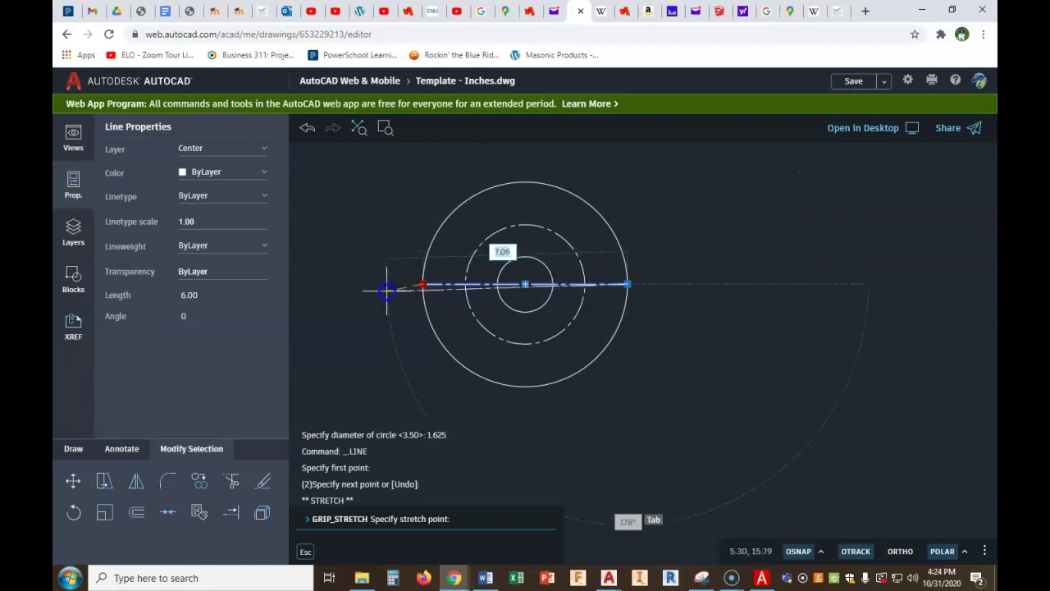
Offset the outer circle outward by 0.25 to make a larger guide circle
key(Escape)
key(Escape)
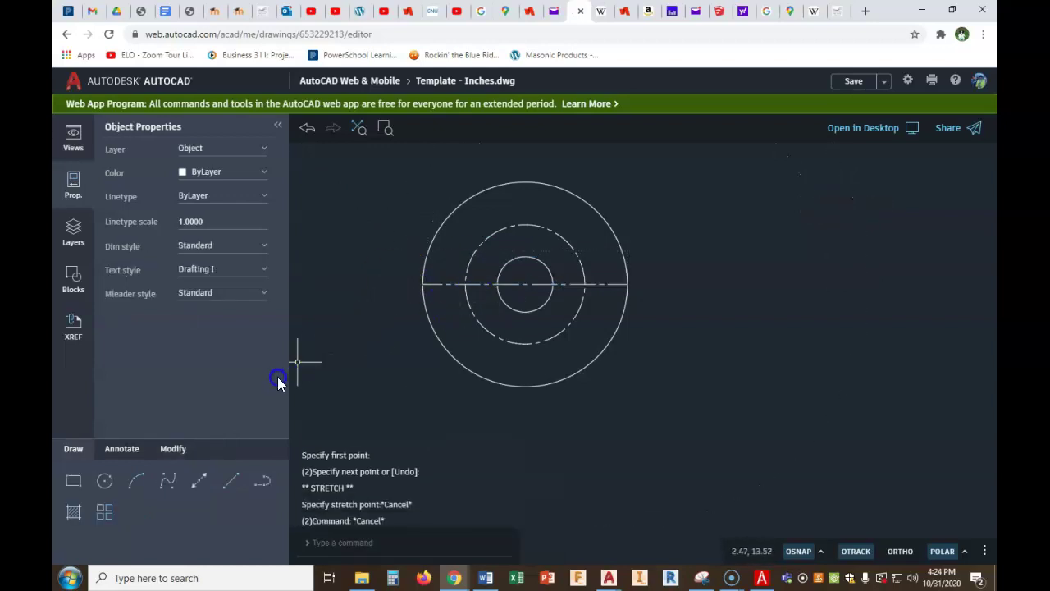
click(183, 452)
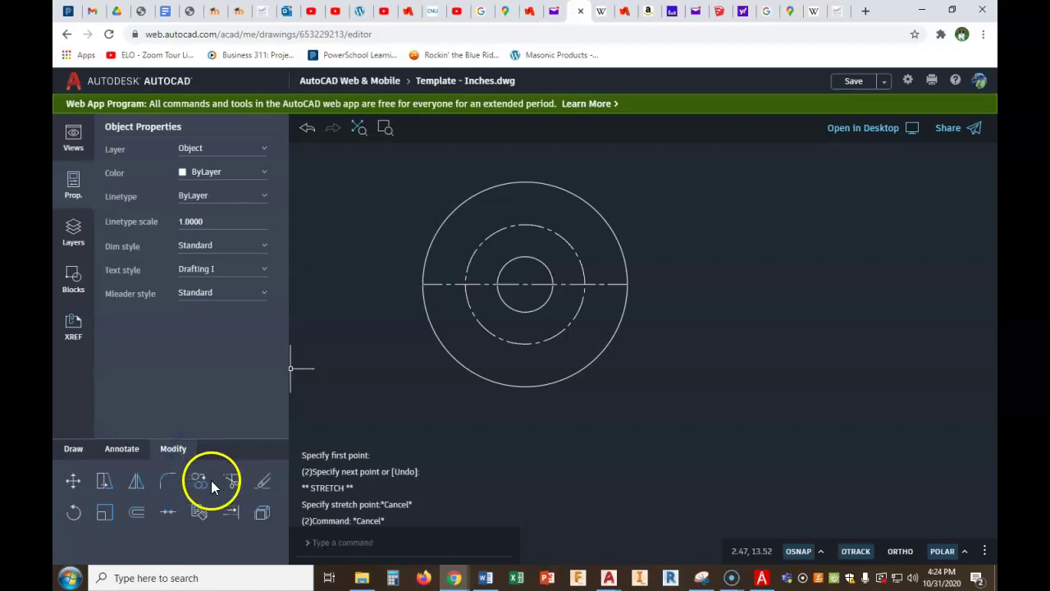
click(137, 513)
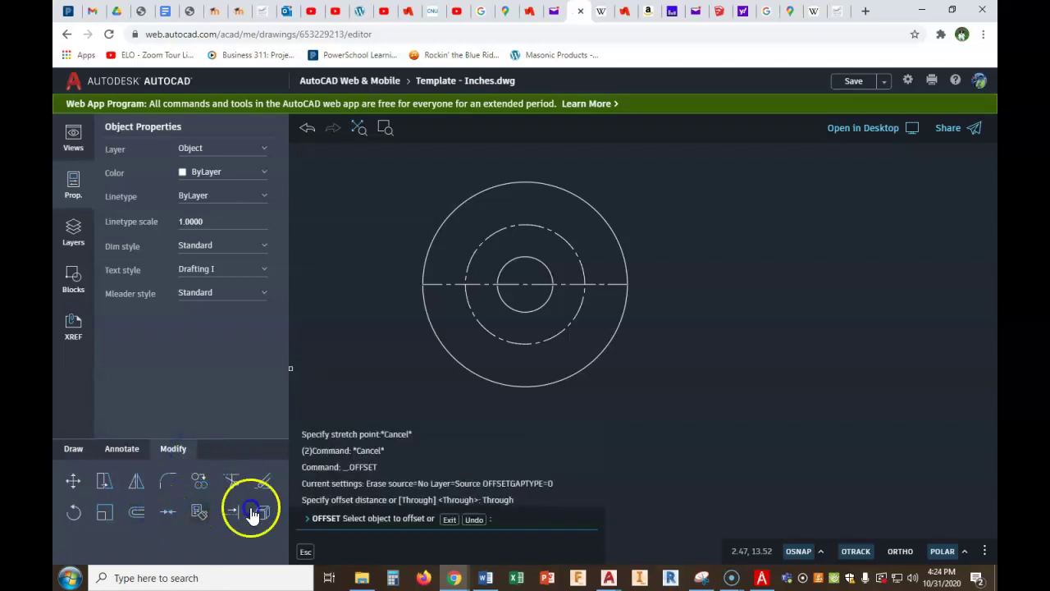
click(375, 517)
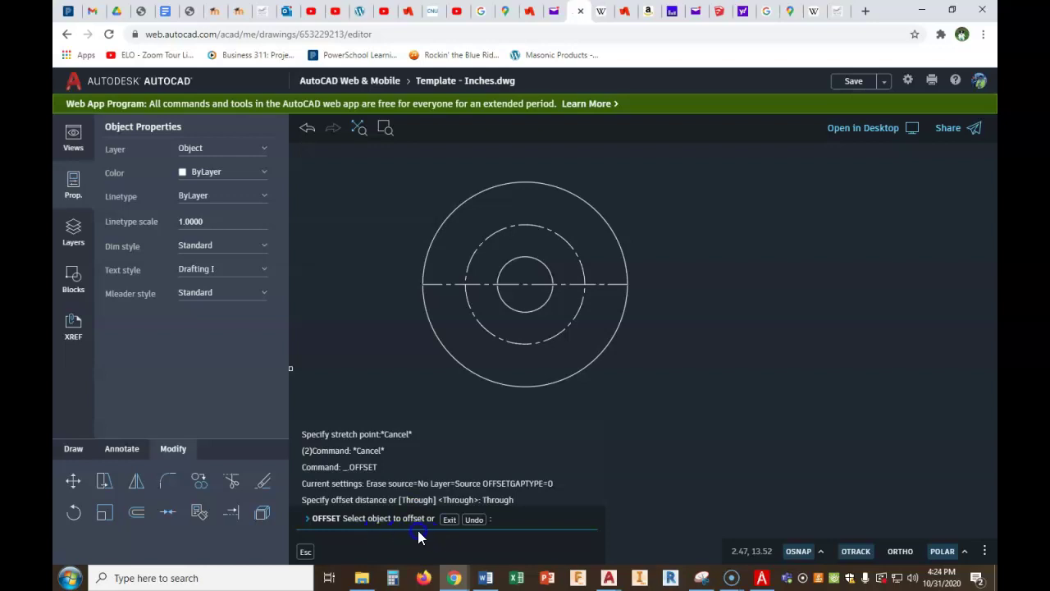
click(384, 501)
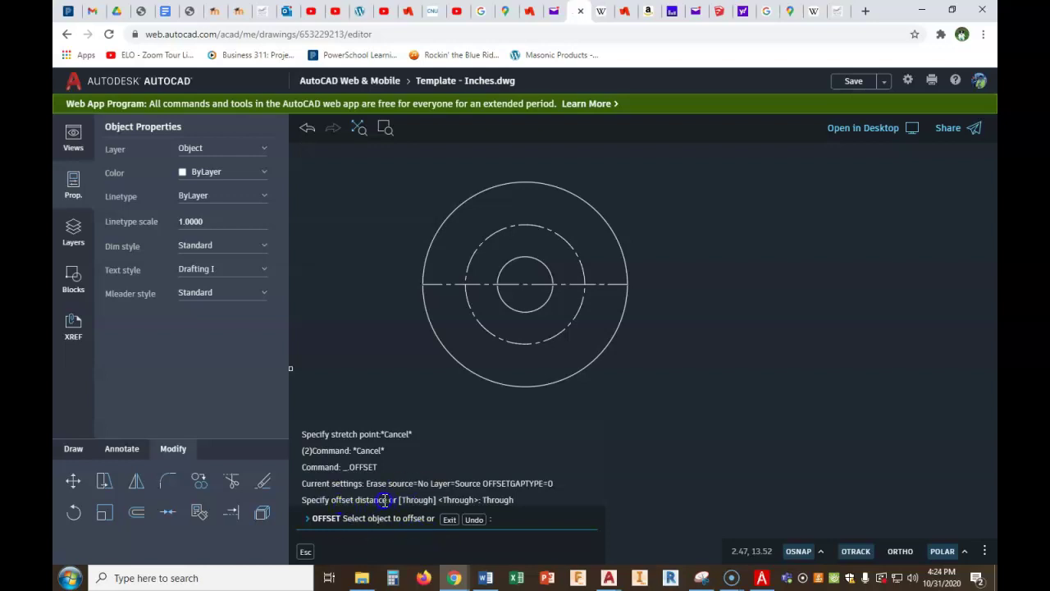
click(449, 522)
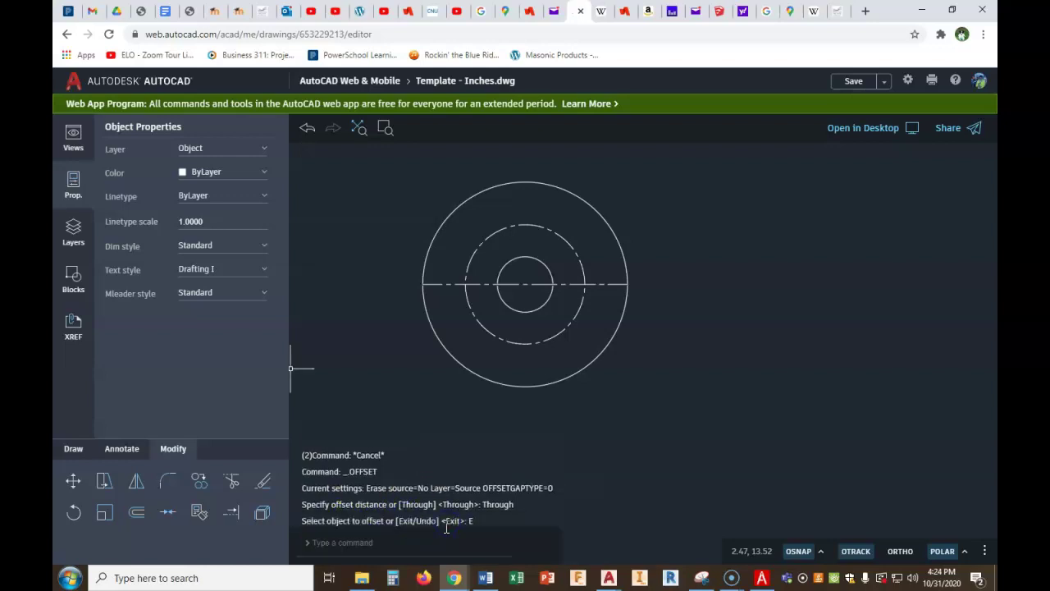
right_click(450, 417)
click(472, 429)
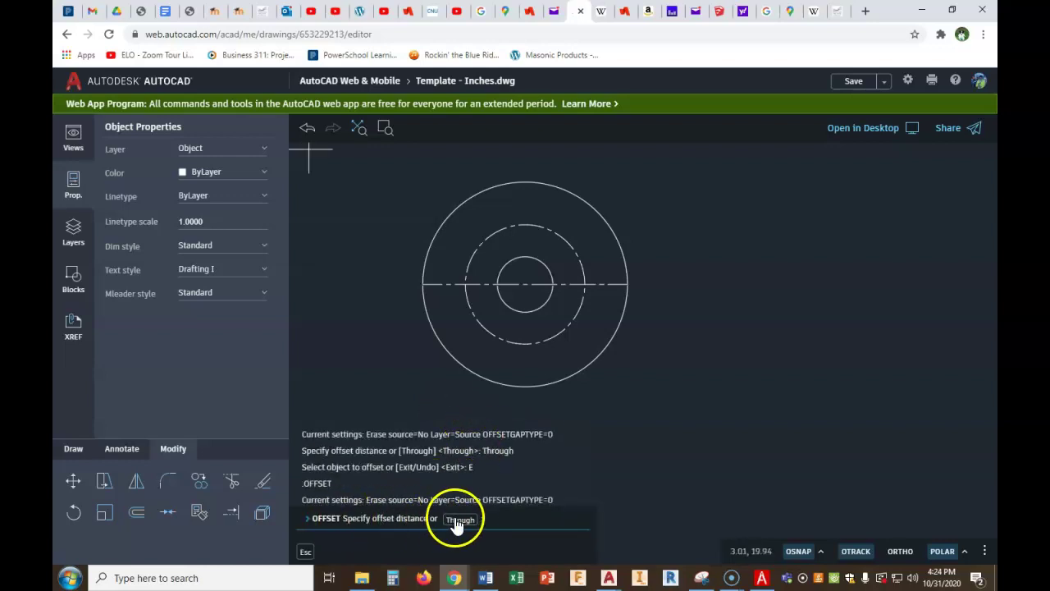
text(.25)
key(Return)
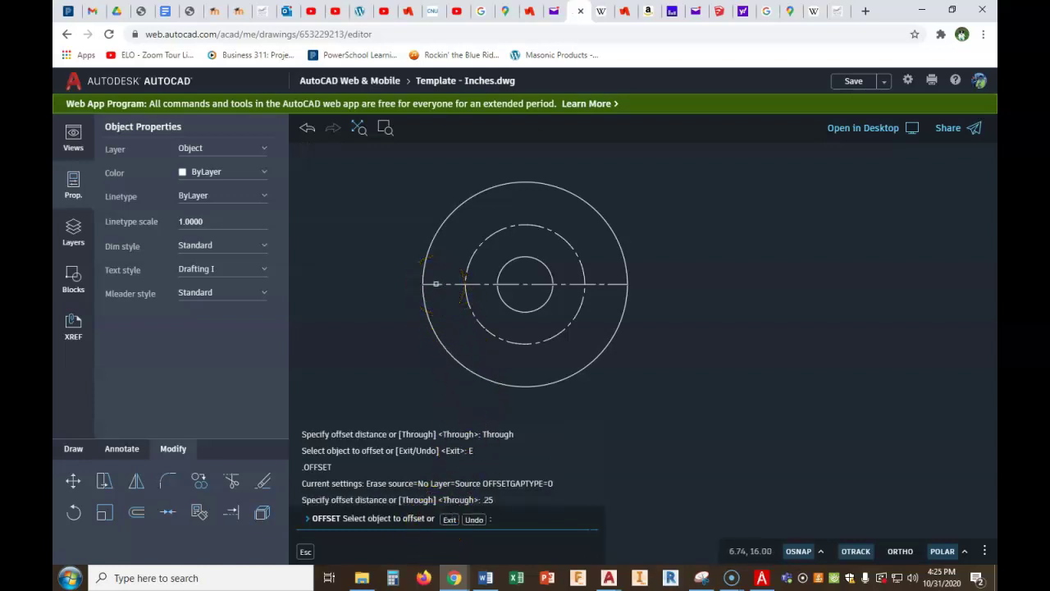
click(423, 272)
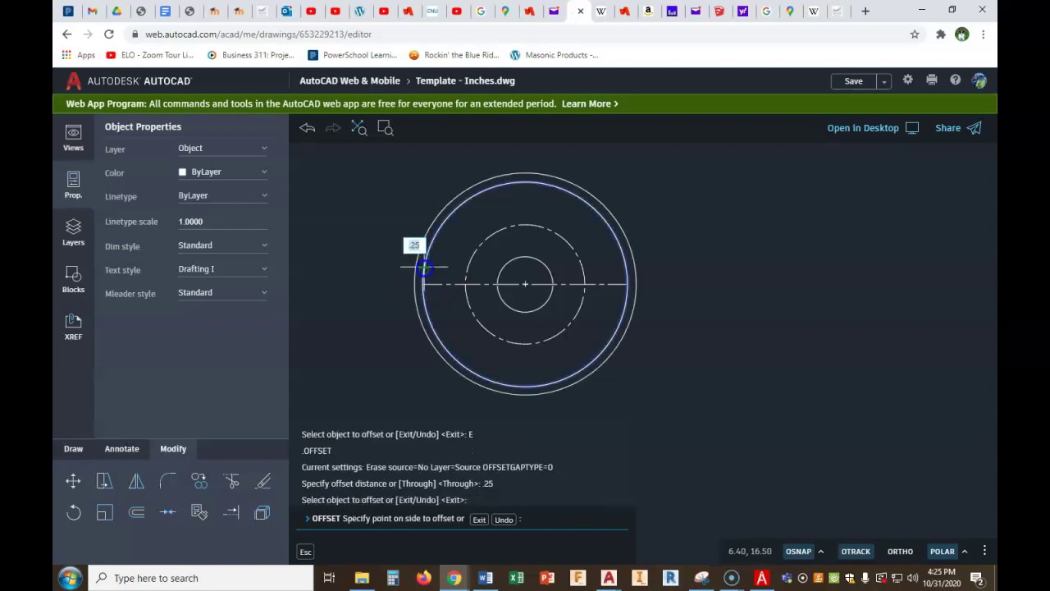
click(356, 247)
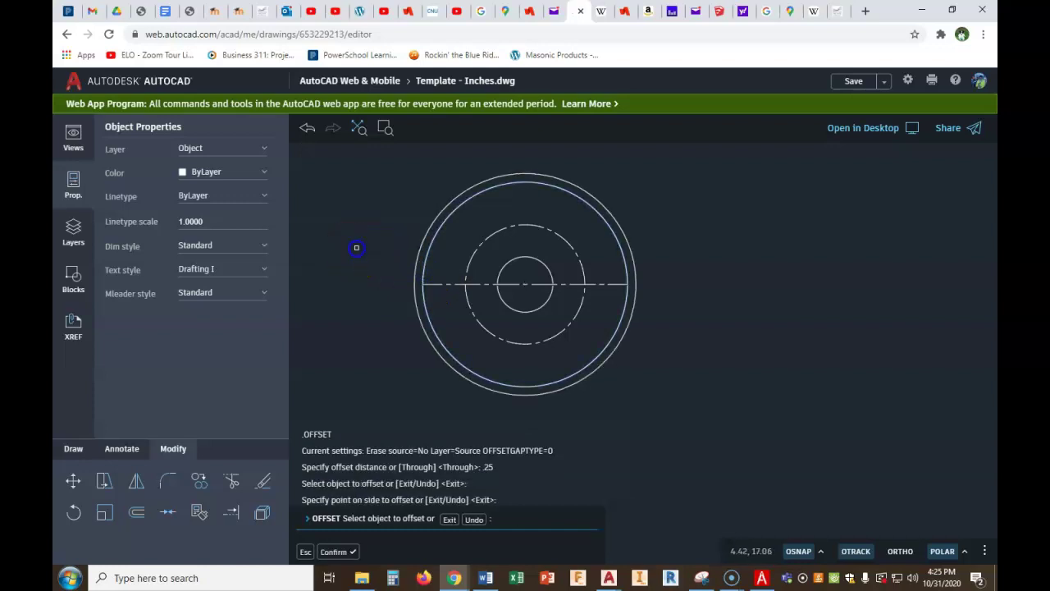
click(438, 283)
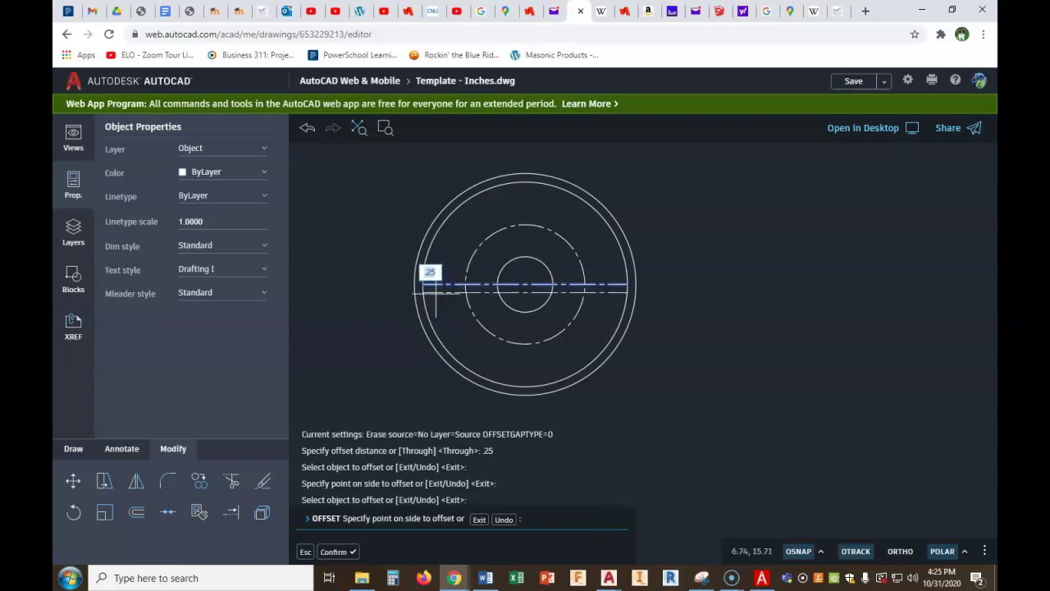
key(Escape)
key(Escape)
key(Escape)
key(Escape)
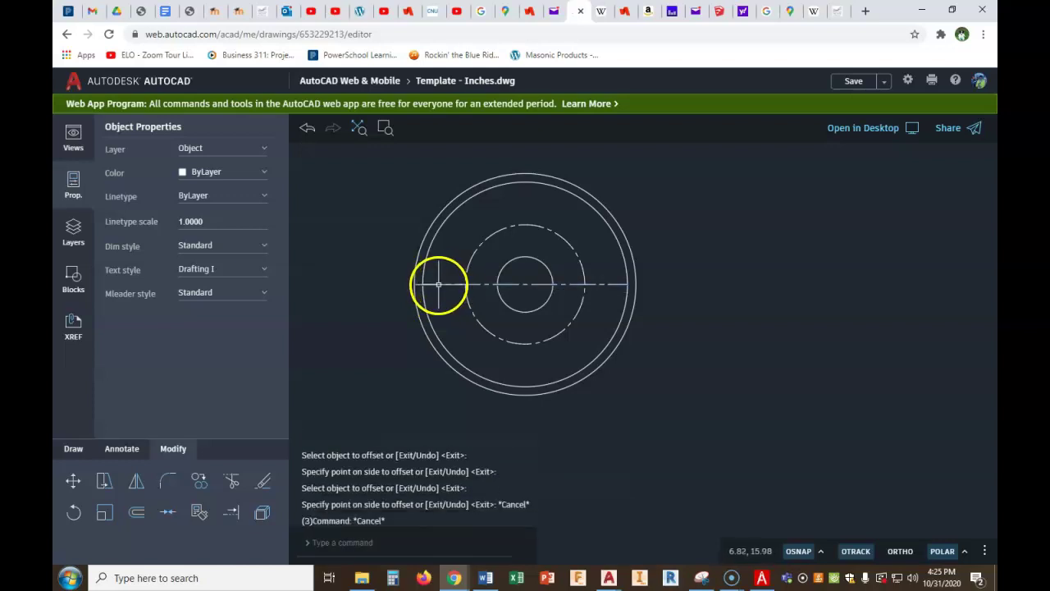
Stretch both ends of the center line to 6.50 long and delete the duplicate outer circle
click(435, 287)
click(422, 283)
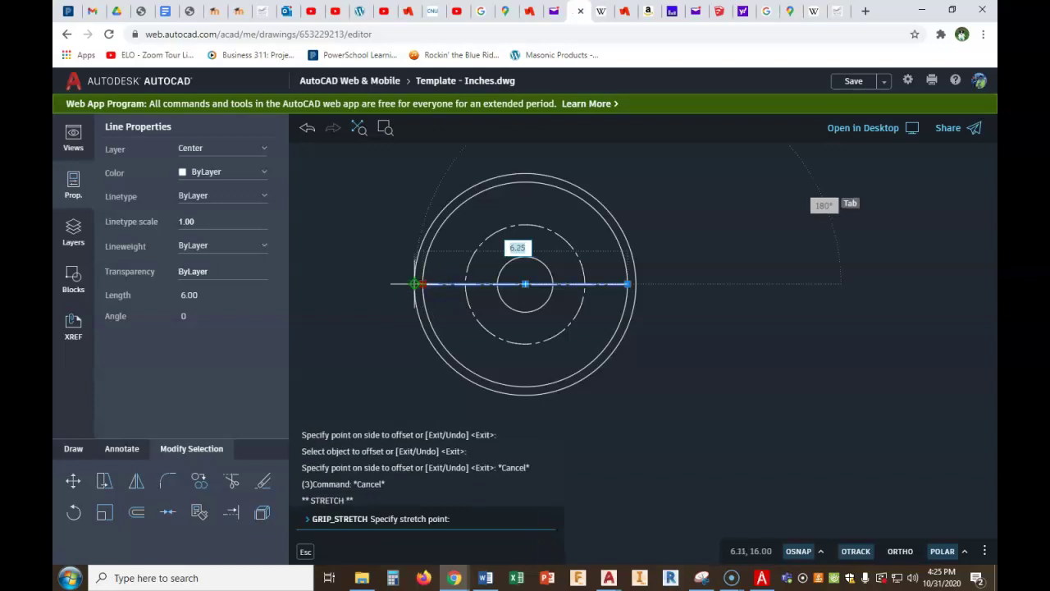
click(383, 304)
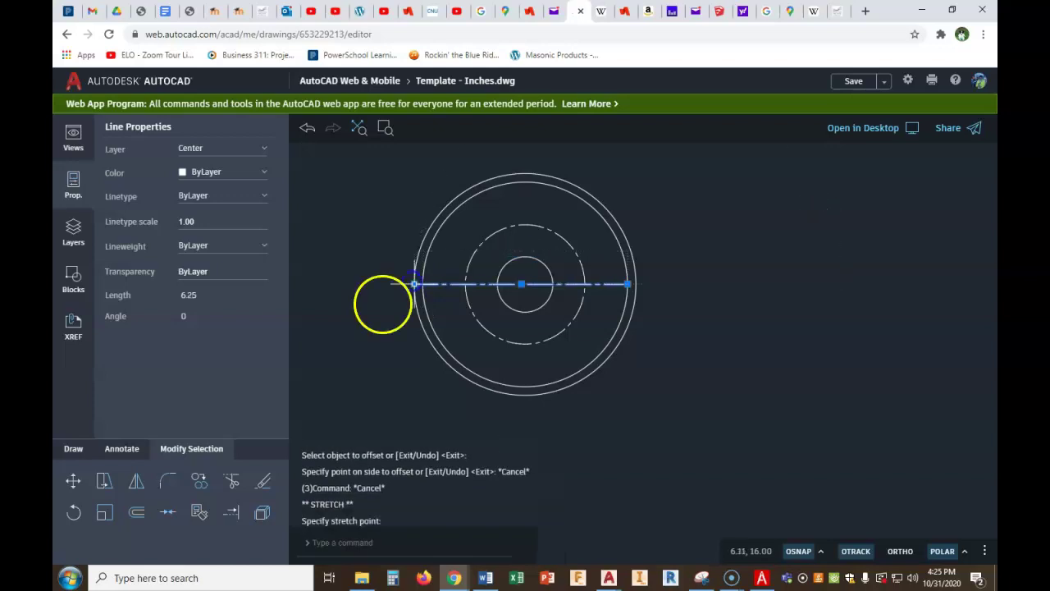
click(628, 284)
click(636, 284)
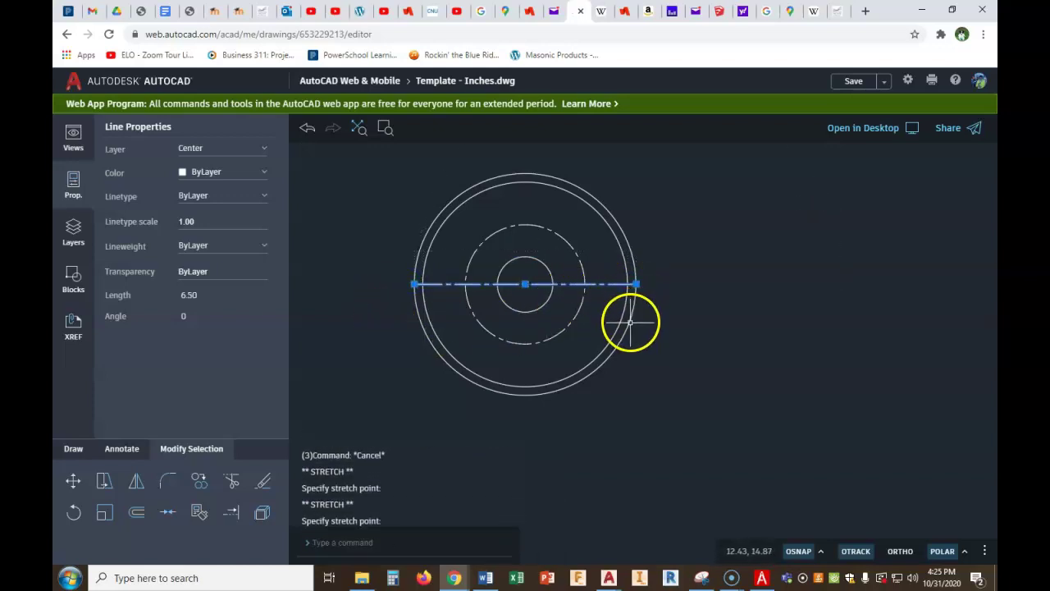
key(Escape)
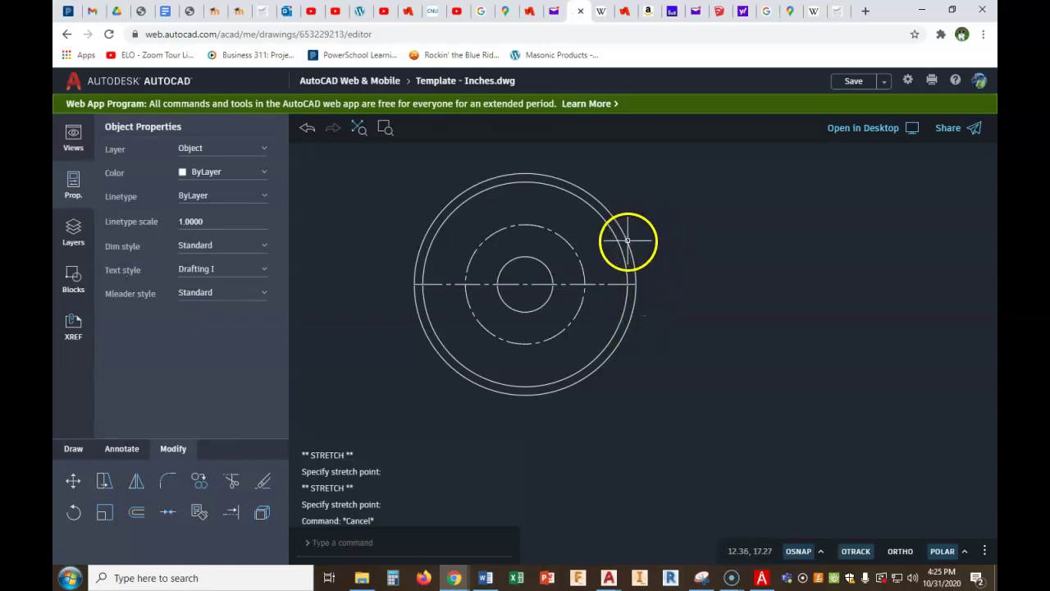
click(628, 240)
key(Delete)
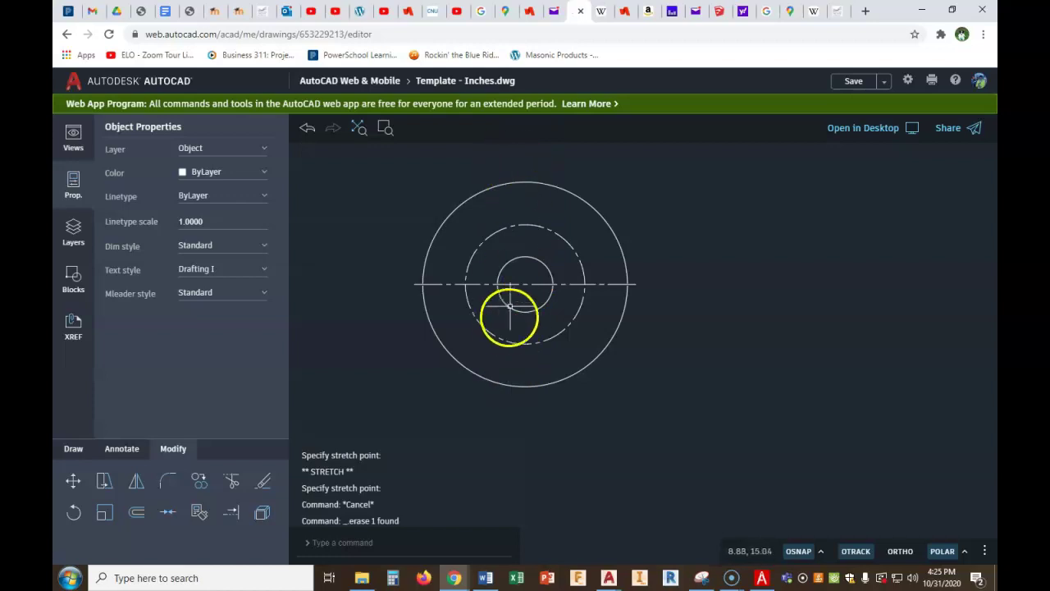
With polar tracking at 45°, mirror the center line through the centre into a vertical one, keeping the original
click(136, 481)
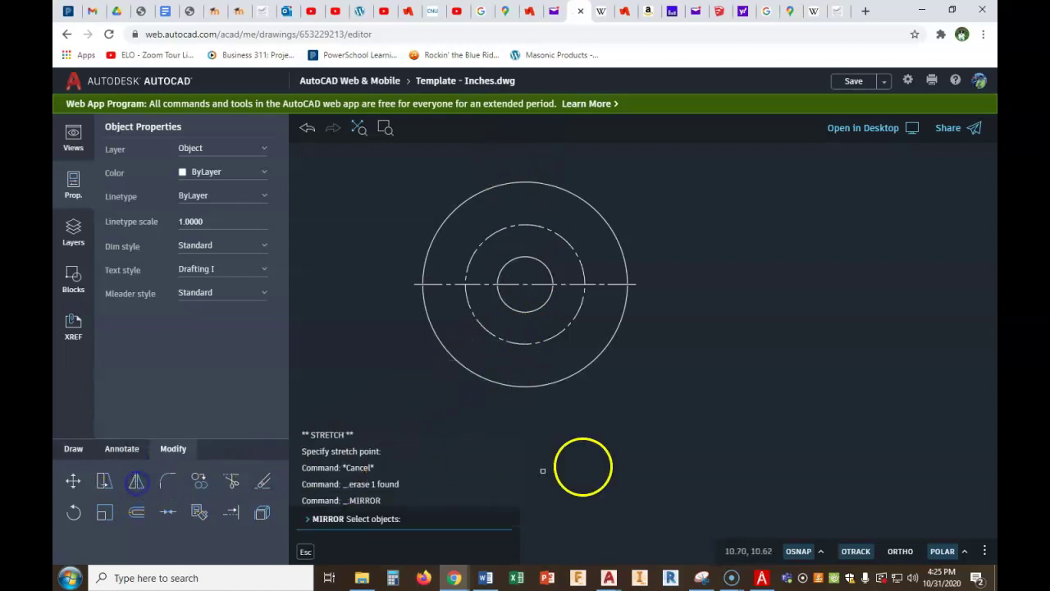
click(965, 552)
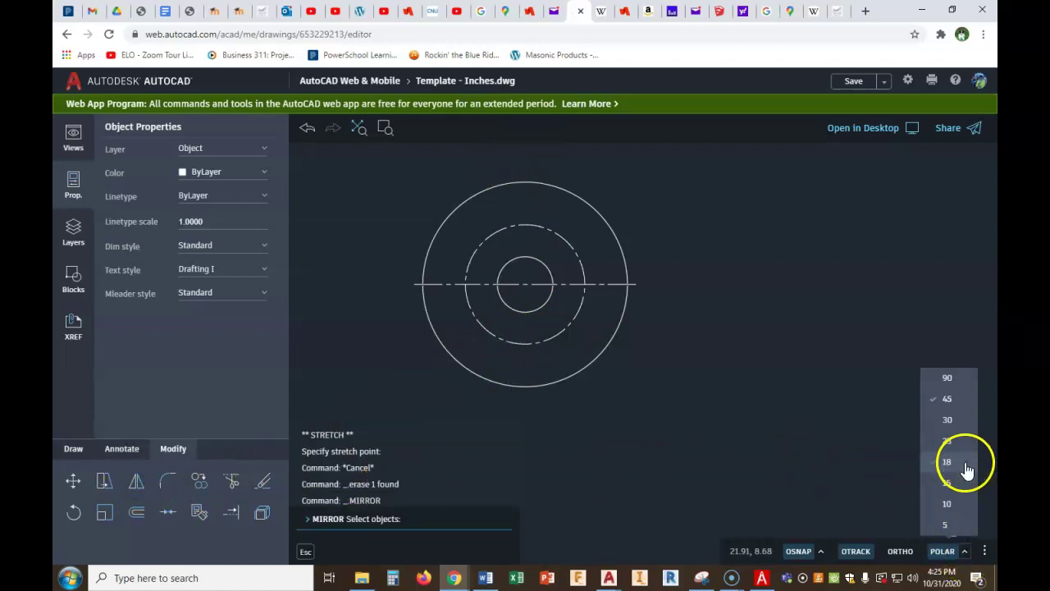
click(944, 401)
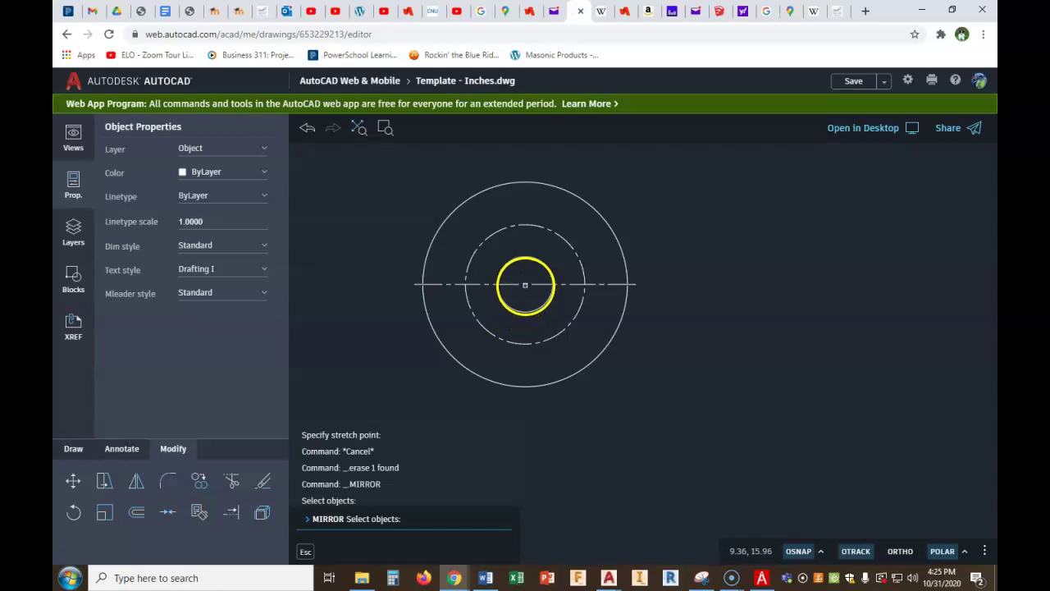
click(526, 284)
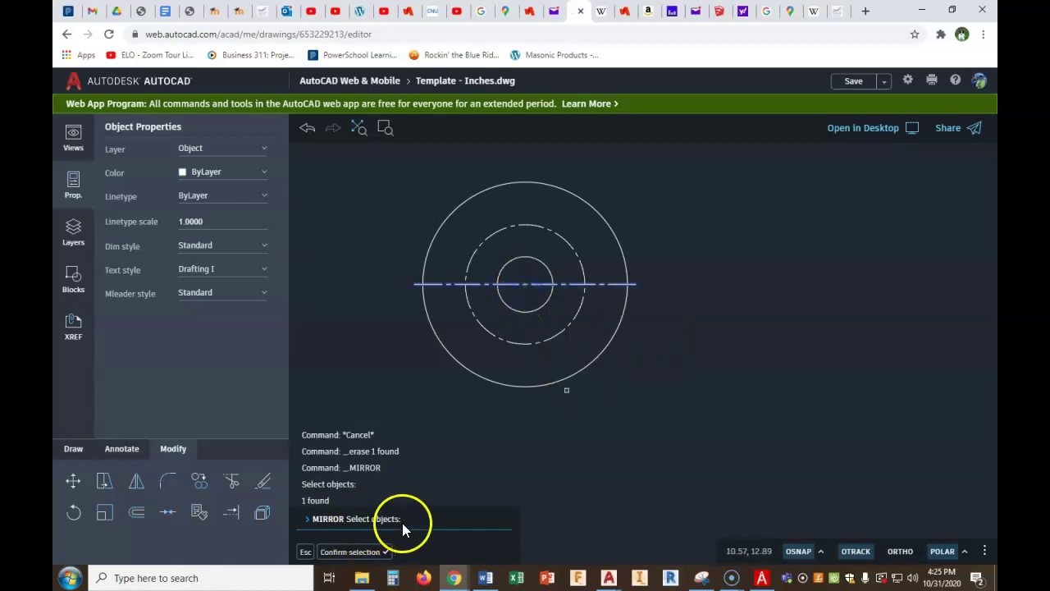
click(360, 551)
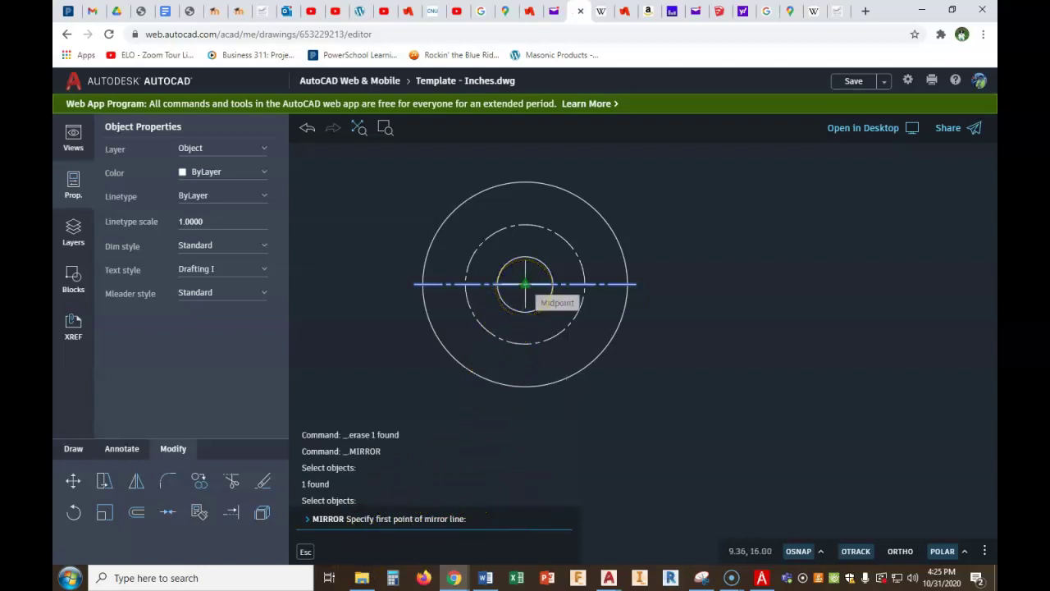
click(526, 284)
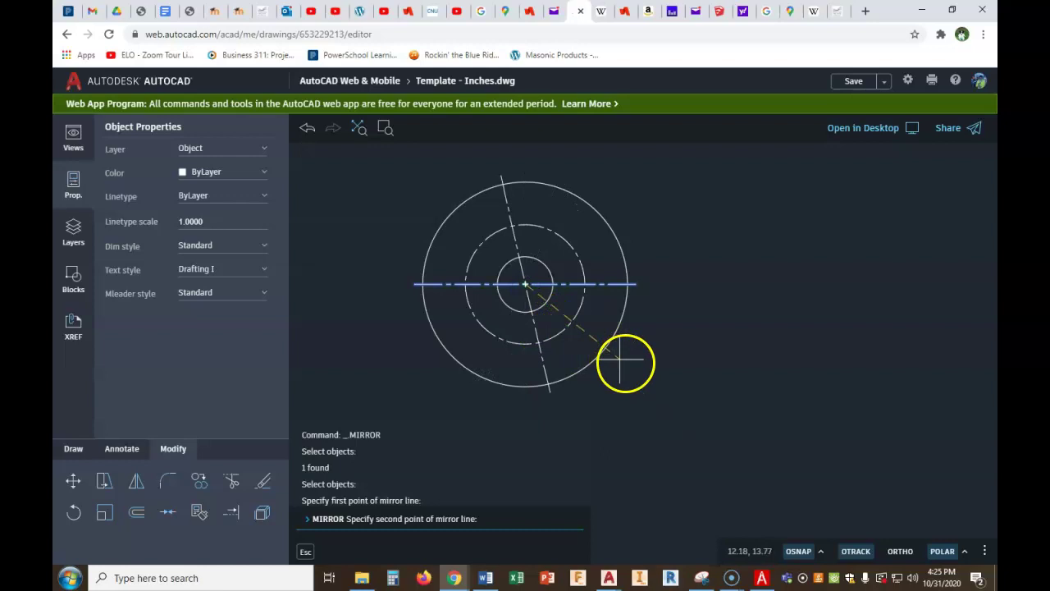
click(654, 408)
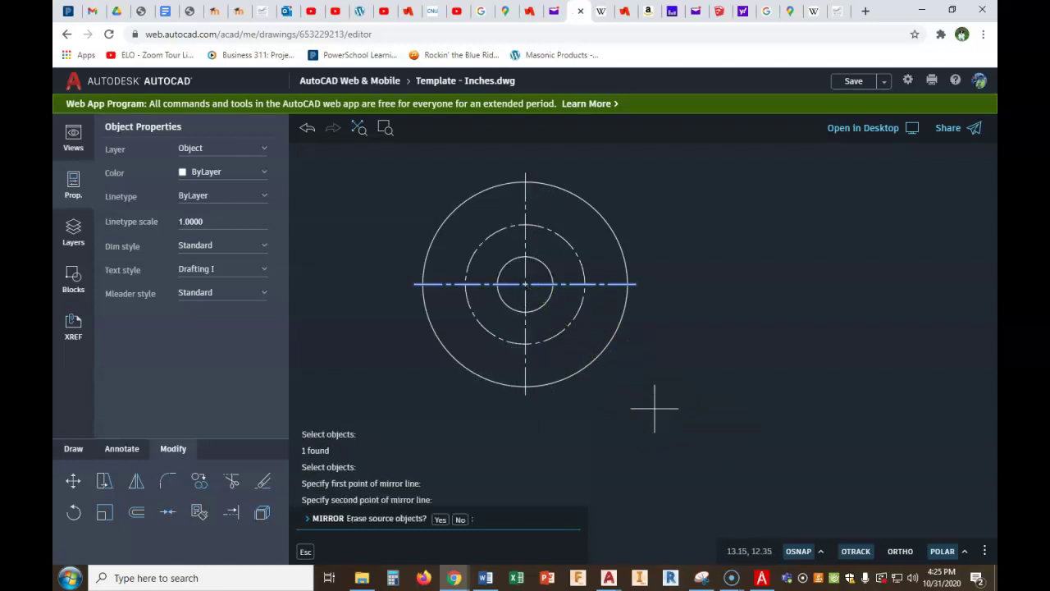
click(460, 519)
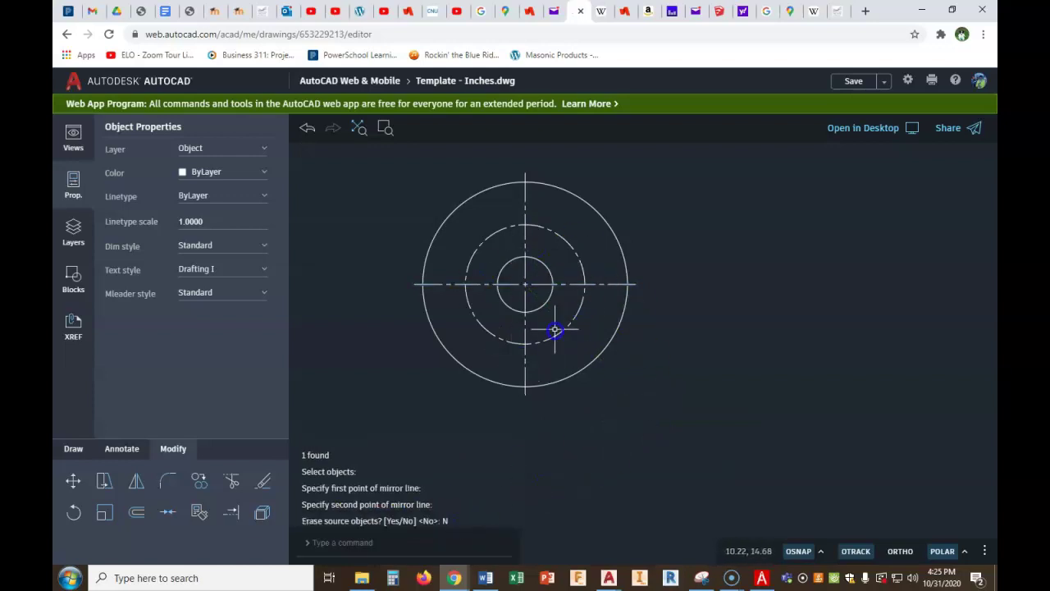
click(762, 578)
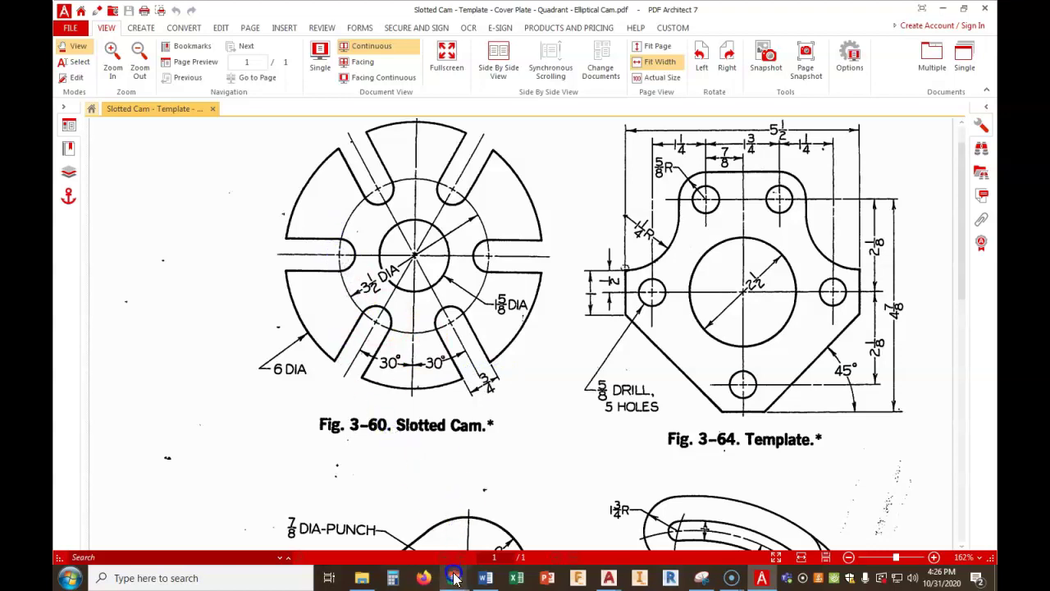
Switch back from the reference PDF to the Template - Inches.dwg drawing
mouse_move(456, 578)
click(429, 551)
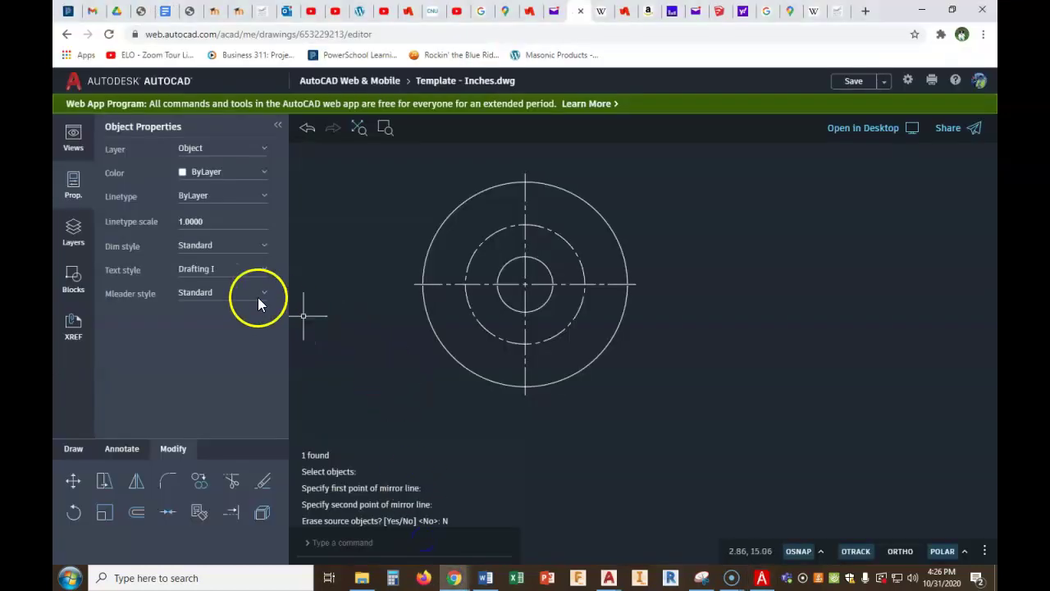
Draw a 0.75-diameter circle centred where the dashed circle meets the horizontal center line on the left
click(73, 449)
click(105, 485)
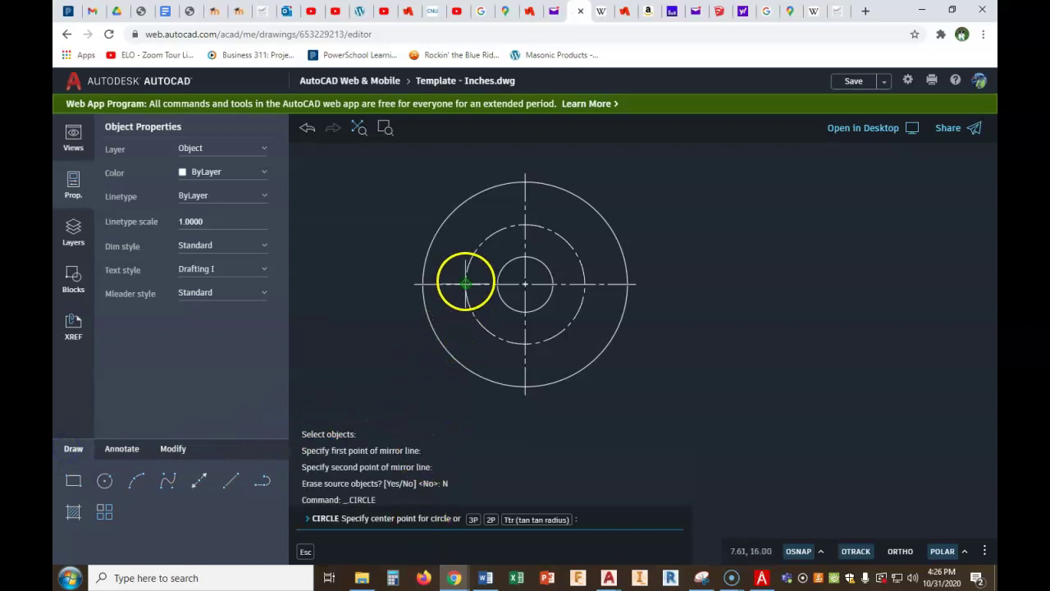
scroll(465, 284, up, 3)
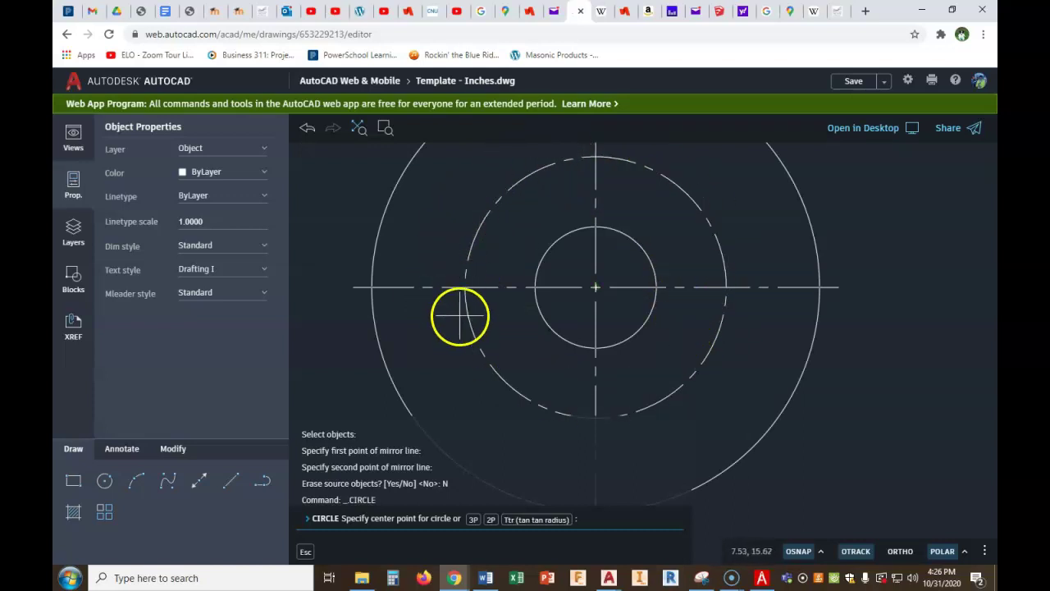
click(465, 287)
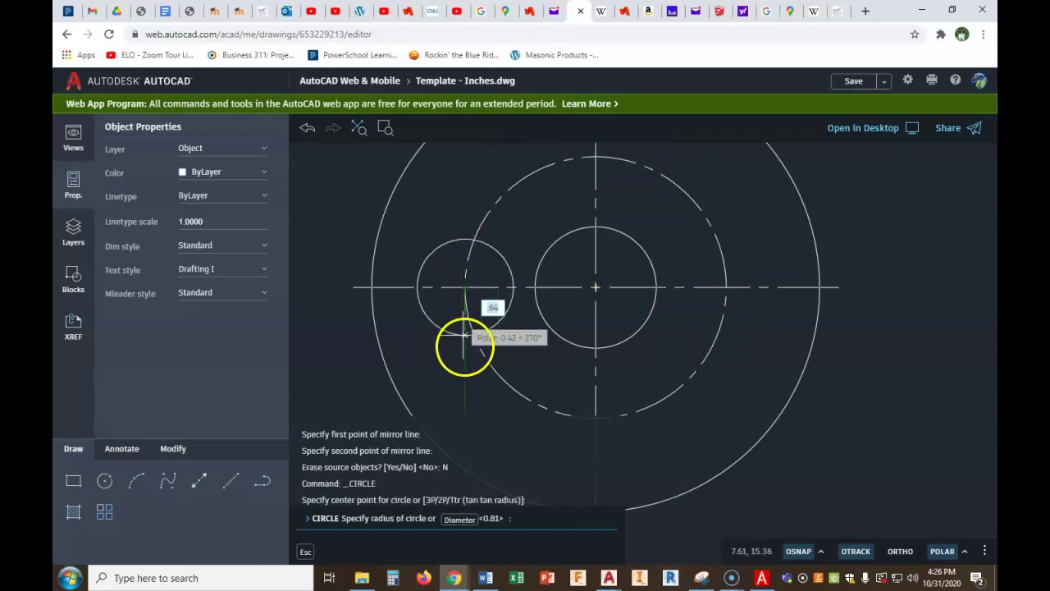
click(460, 518)
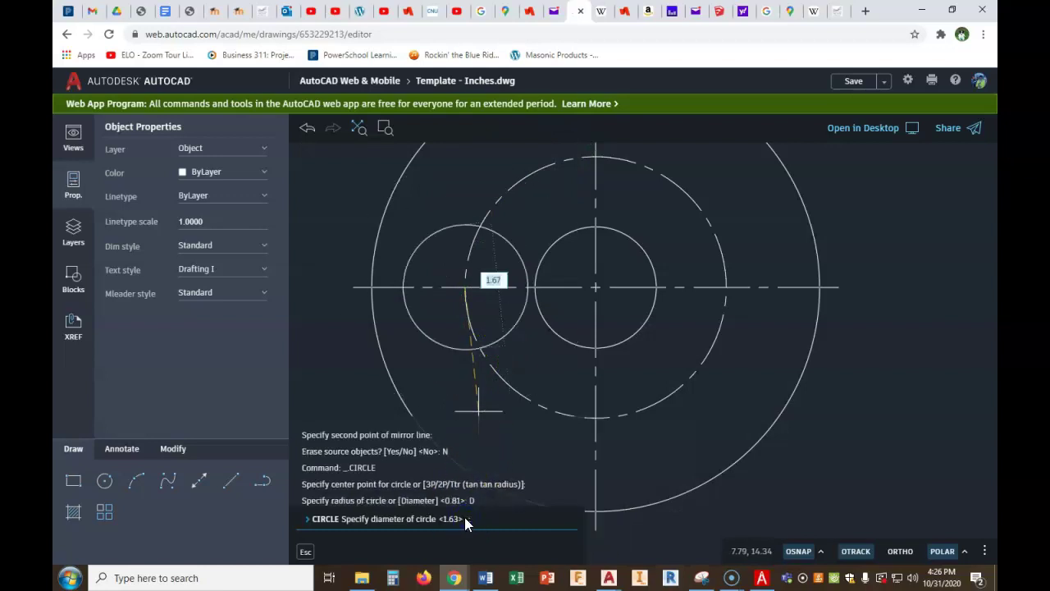
text(.75)
key(Return)
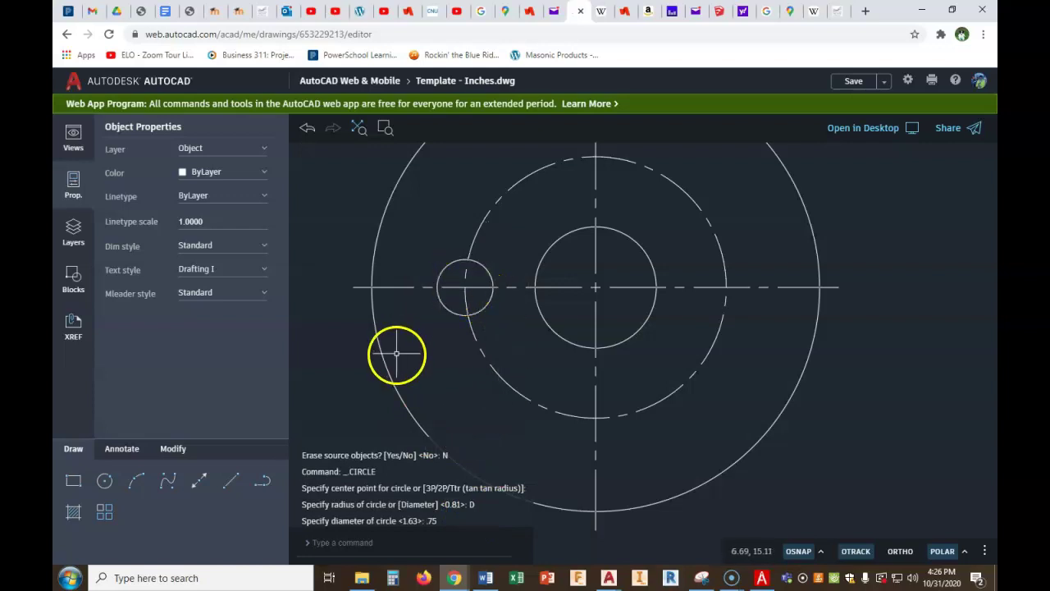
Draw a horizontal line from the small circle's top quadrant left to the outer circle
click(231, 481)
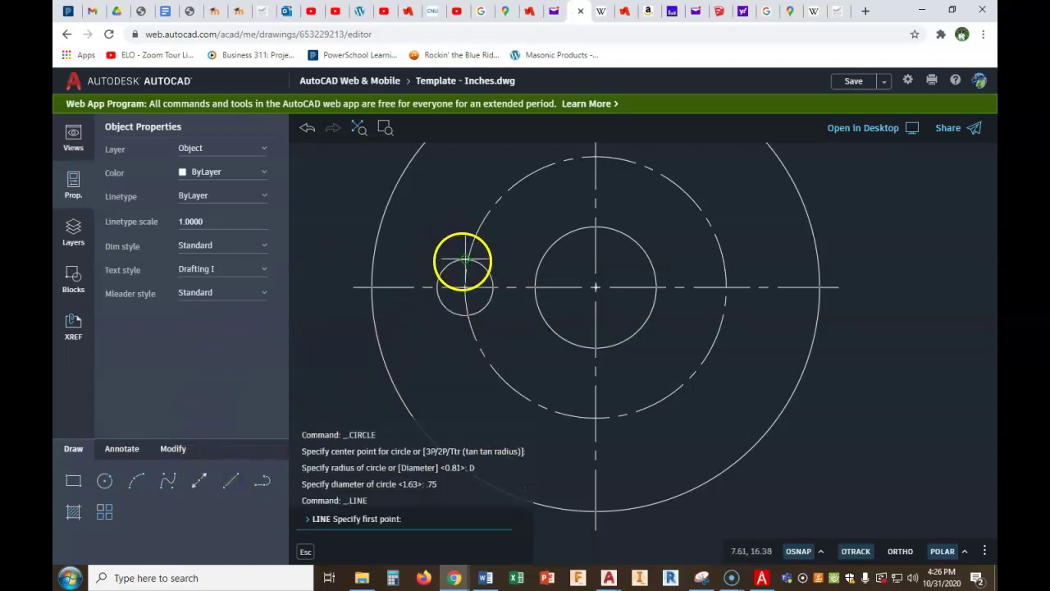
scroll(465, 259, up, 3)
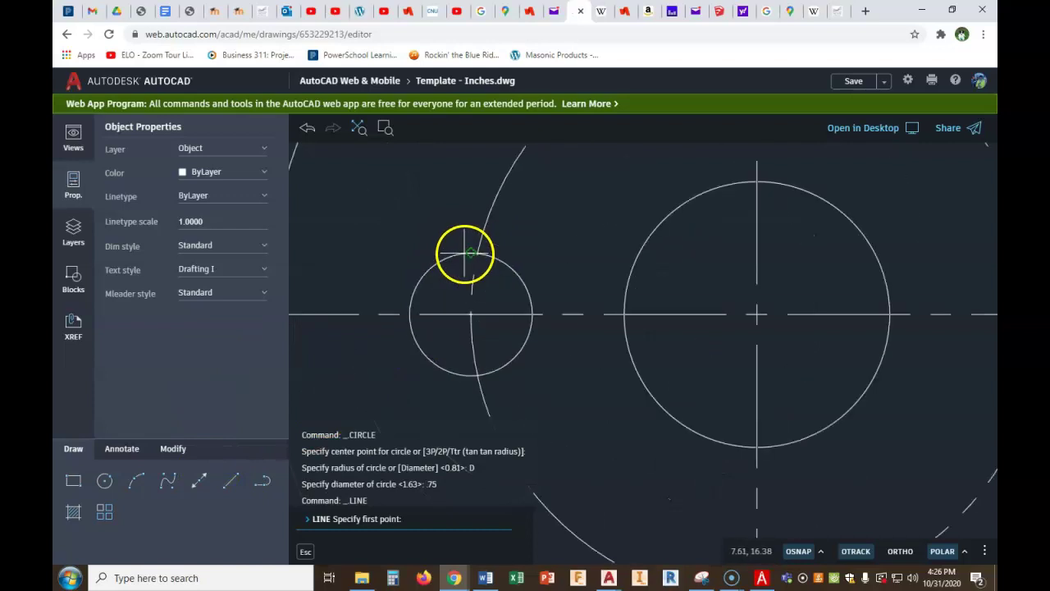
click(469, 254)
scroll(469, 254, down, 1)
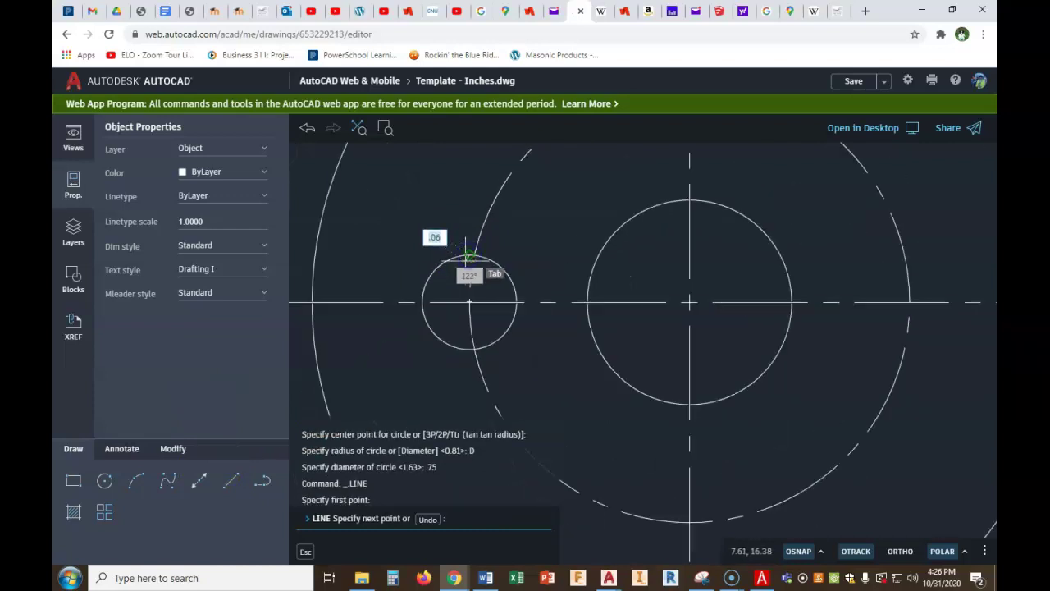
click(316, 254)
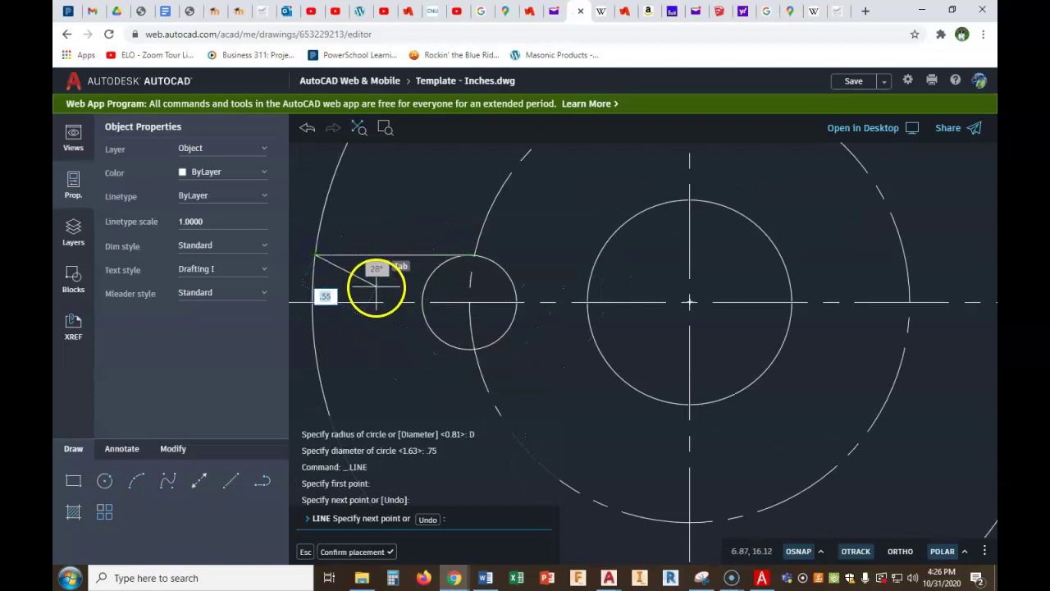
click(370, 553)
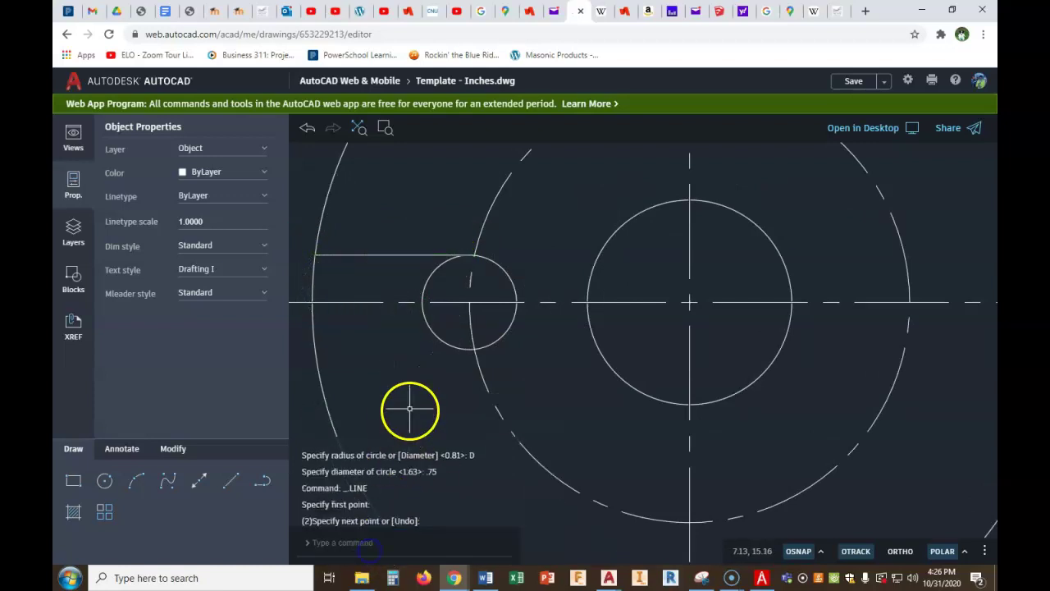
Repeat Line to draw the matching line from the small circle's bottom to the outer circle
right_click(403, 378)
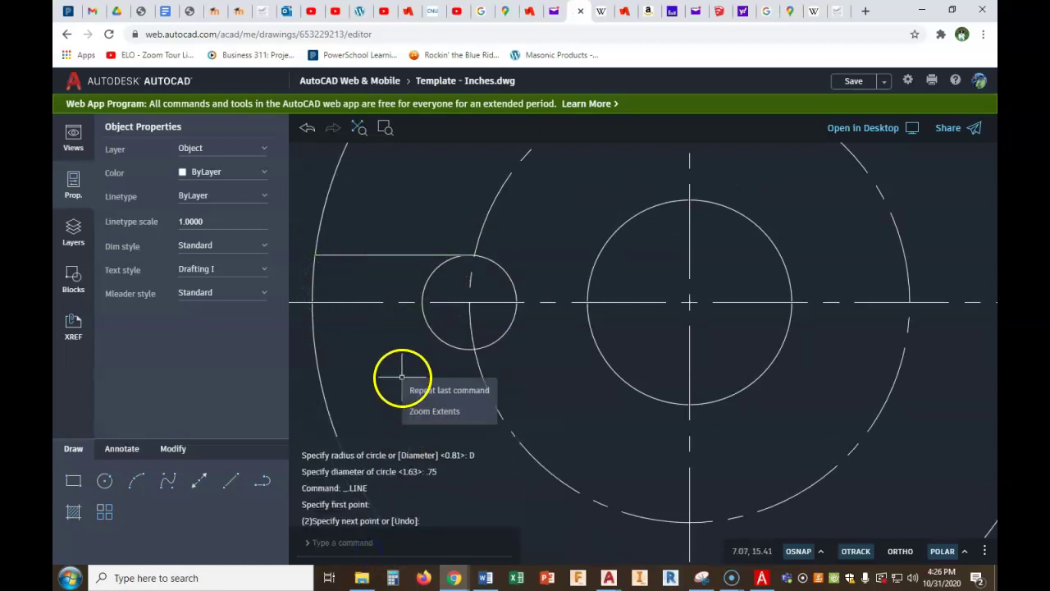
click(446, 386)
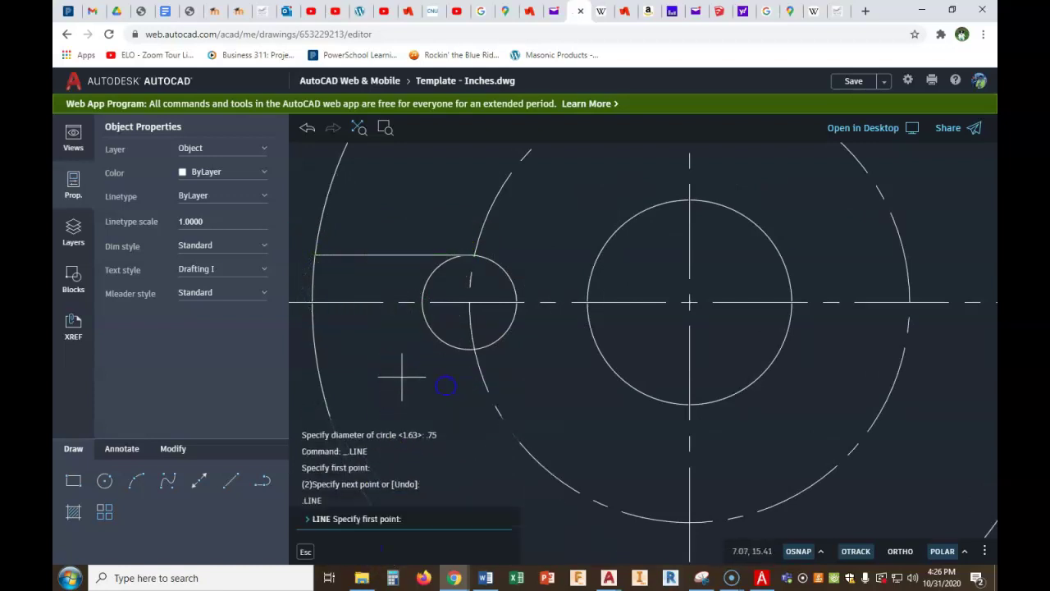
click(470, 349)
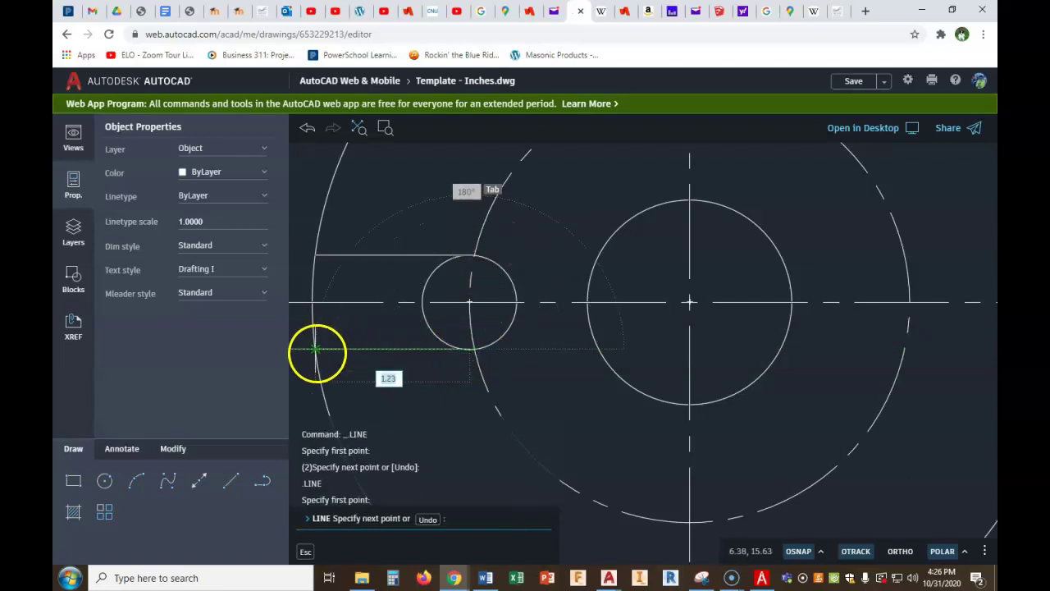
click(316, 349)
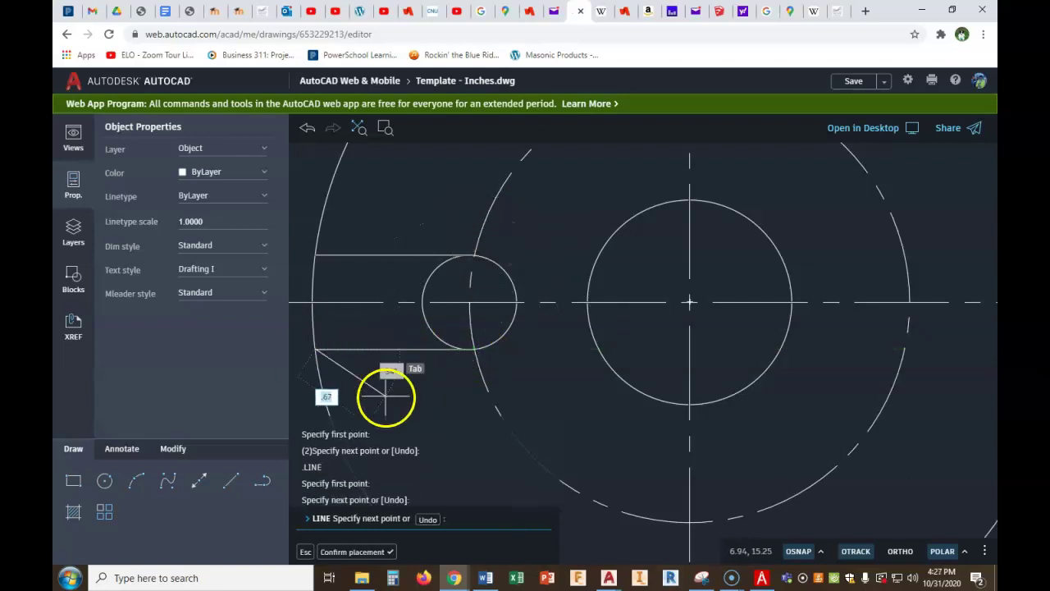
click(358, 553)
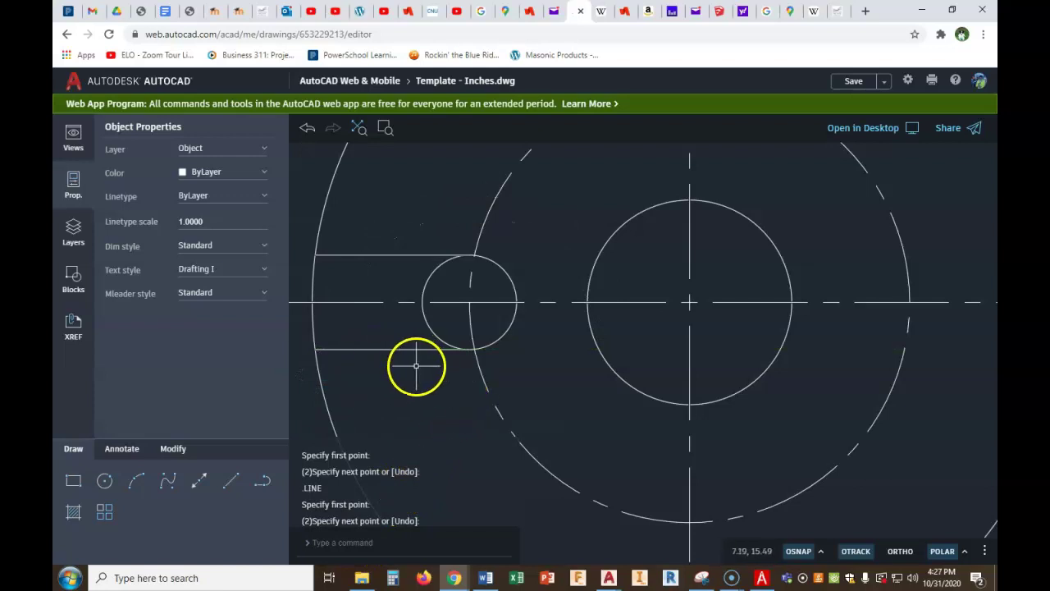
Start the Trim command from the modify tools
scroll(414, 368, down, 1)
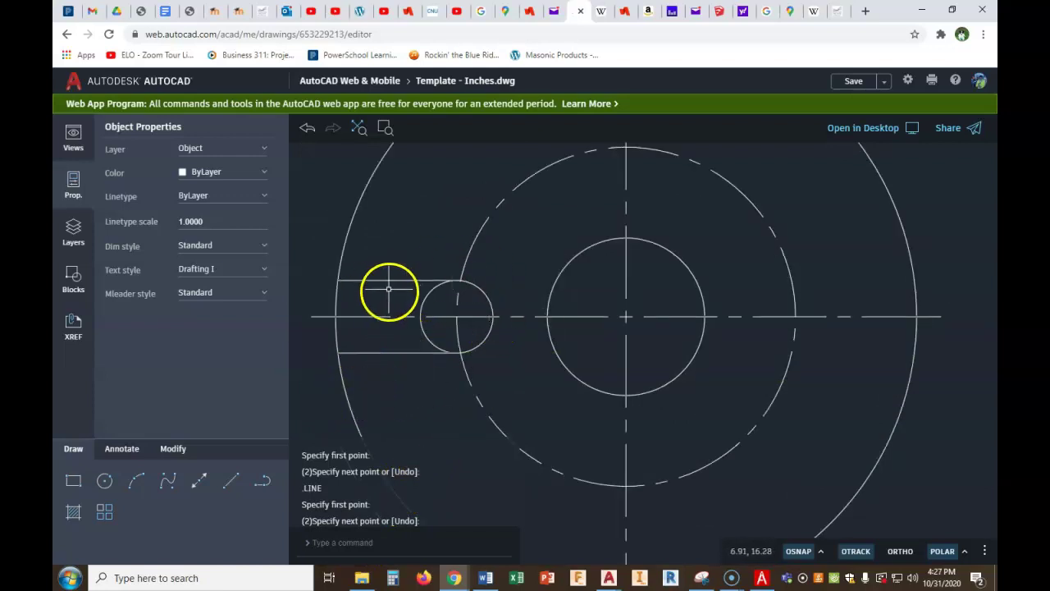
click(182, 454)
click(232, 482)
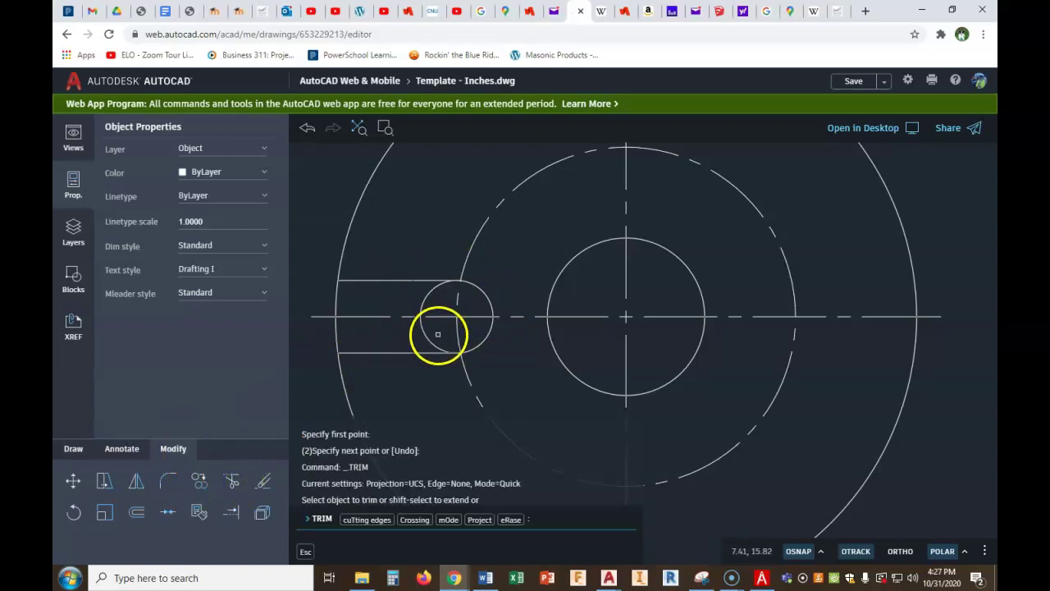
Fence-trim the stray arc and centre-line pieces inside the slot
click(438, 335)
click(425, 333)
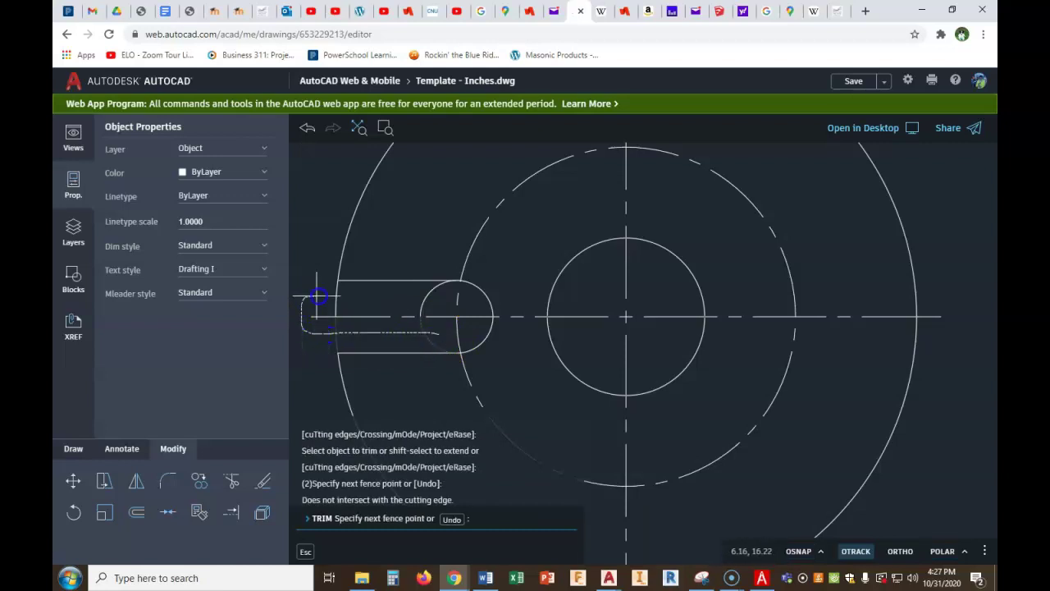
click(443, 302)
key(Return)
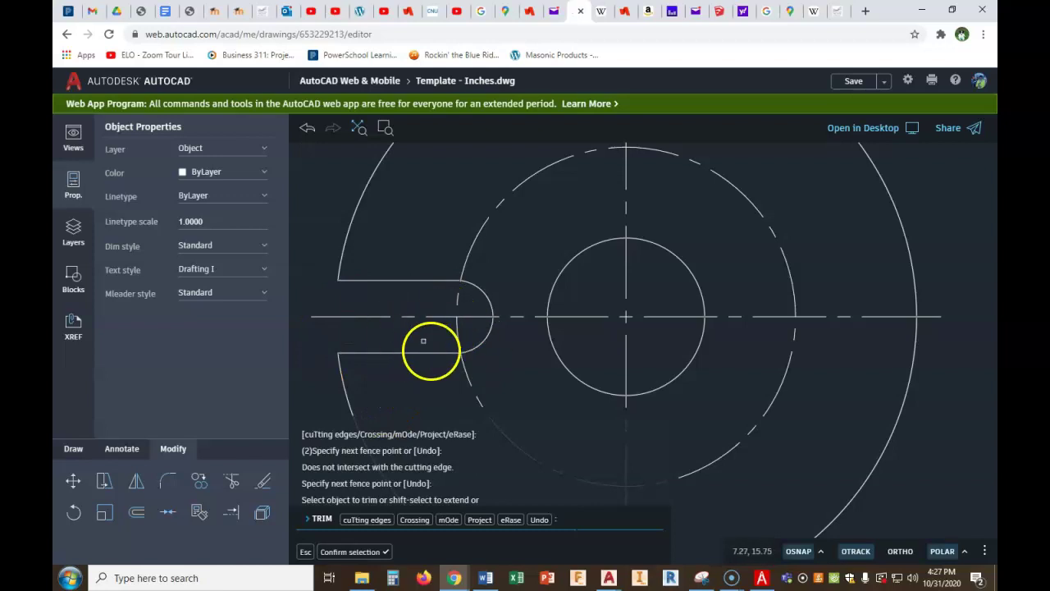
Check the reference drawing in the PDF viewer, then return to the AutoCAD drawing
scroll(452, 351, down, 1)
scroll(481, 353, down, 1)
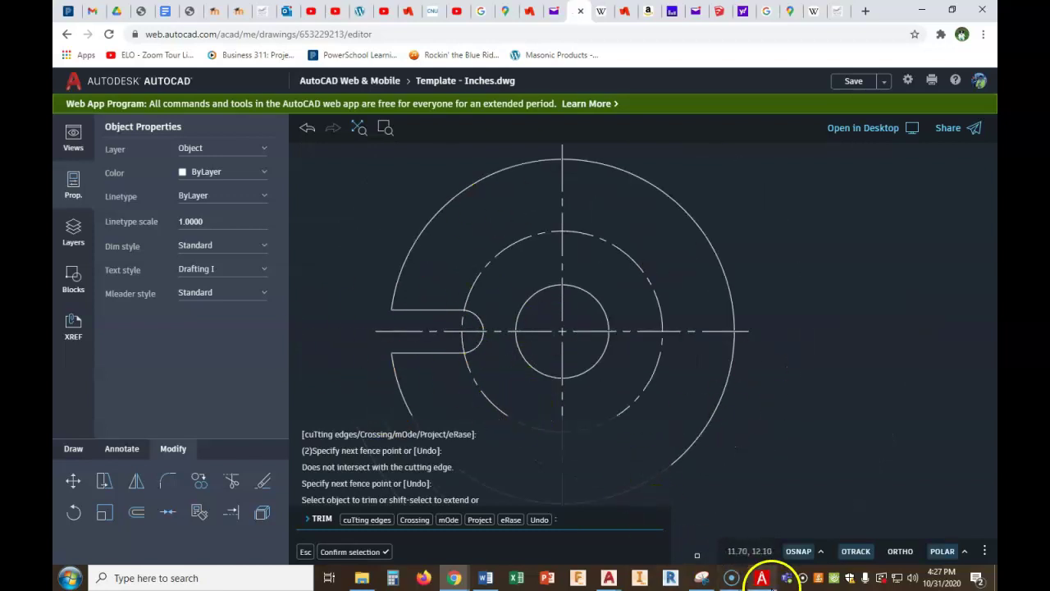
click(767, 579)
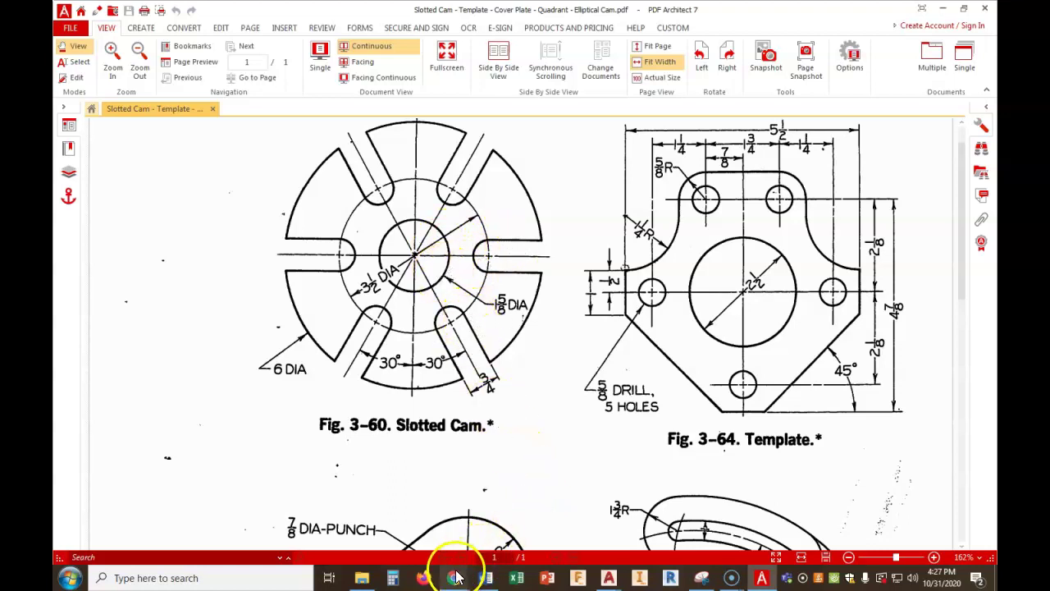
mouse_move(453, 570)
click(401, 534)
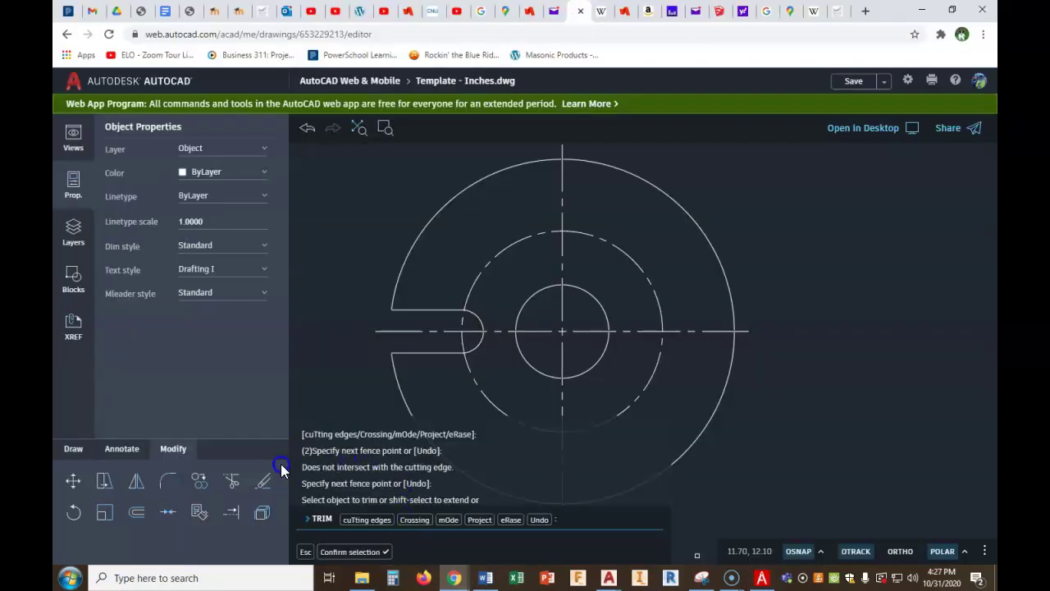
click(132, 449)
click(73, 449)
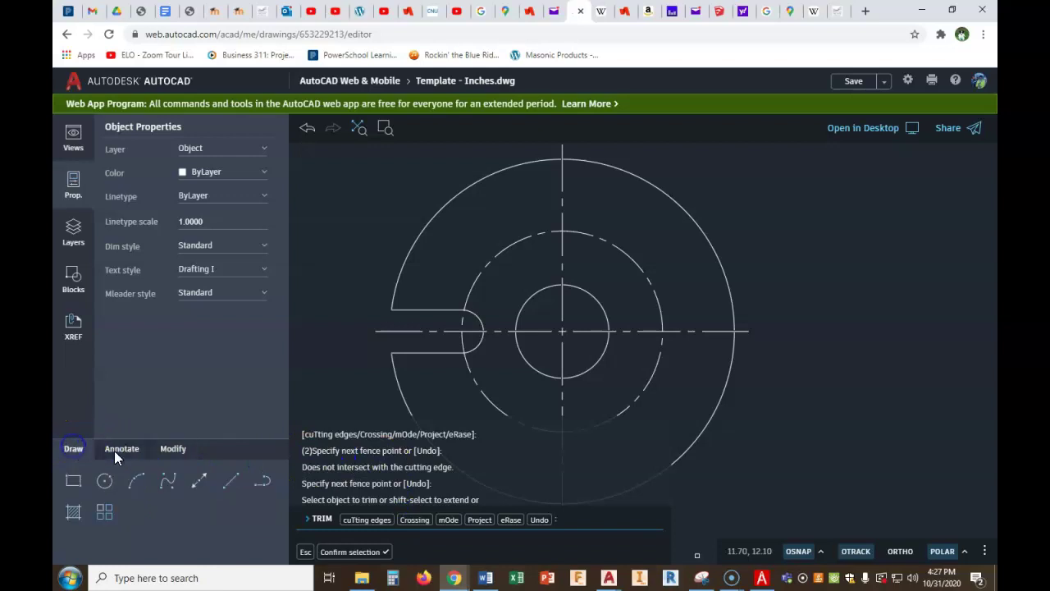
click(174, 452)
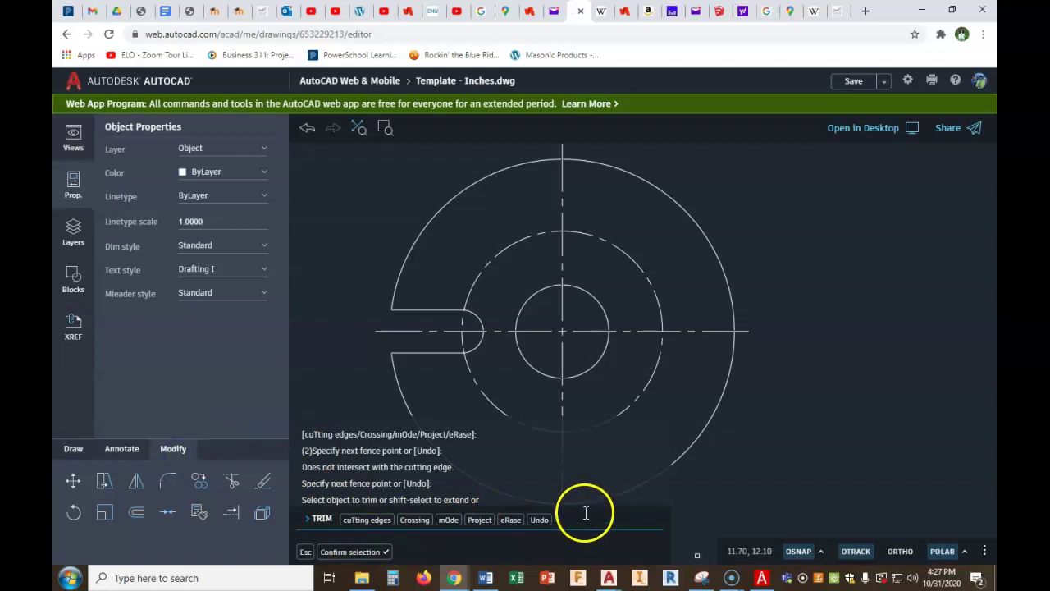
Cancel Trim and type ARR to begin an array
key(Escape)
scroll(439, 363, down, 1)
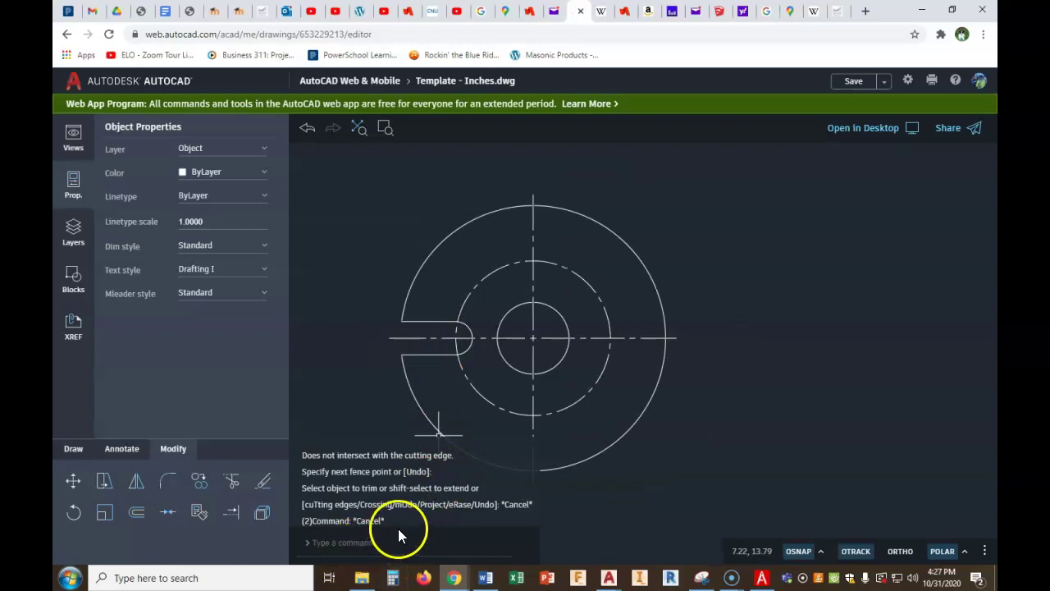
text(arr)
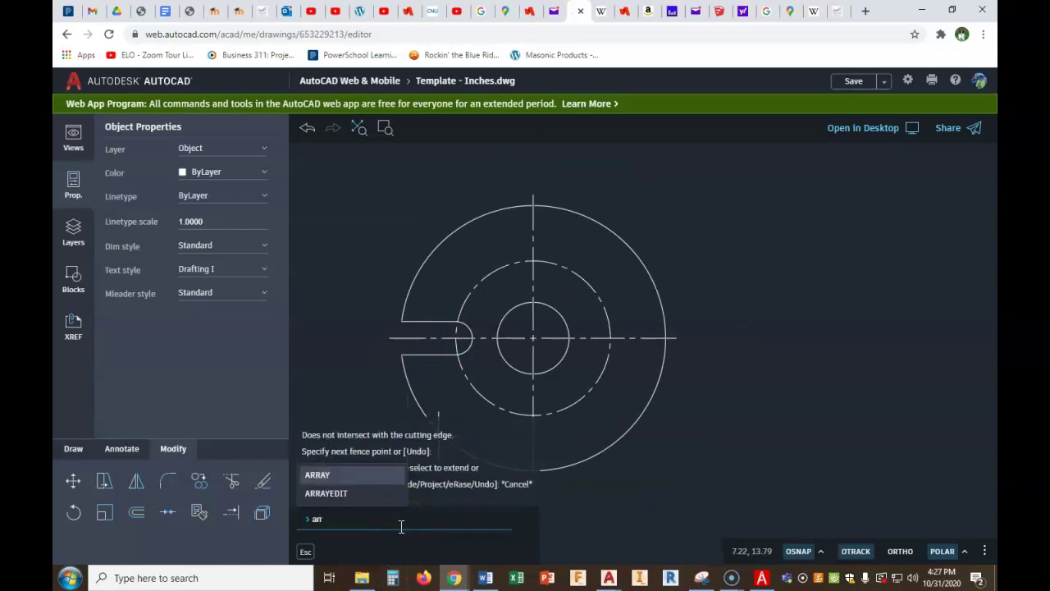
Start ARRAY, window-select the slot's three lines, and choose the Polar array type
click(325, 476)
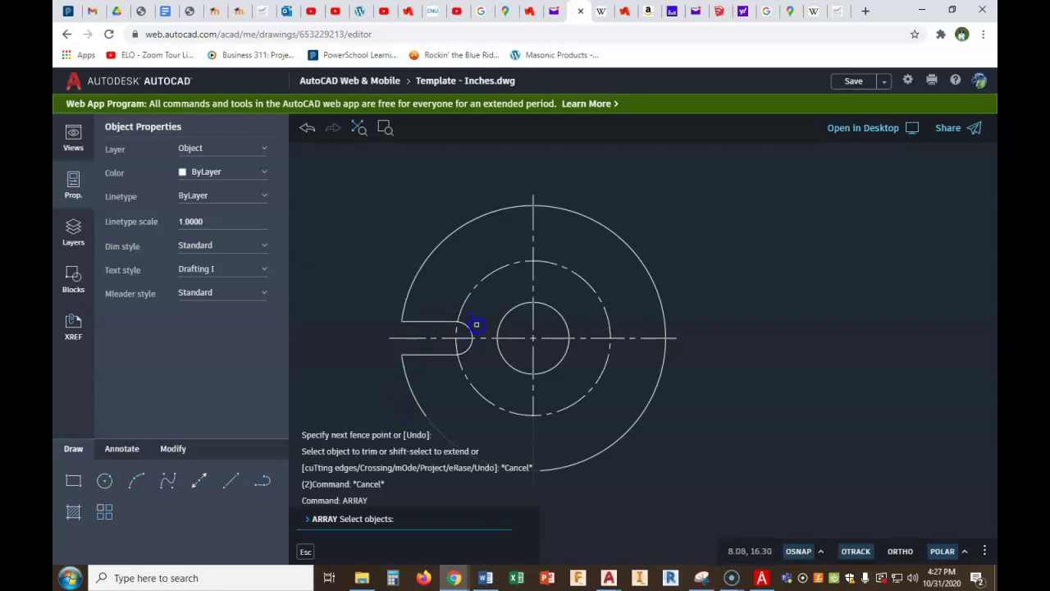
click(367, 374)
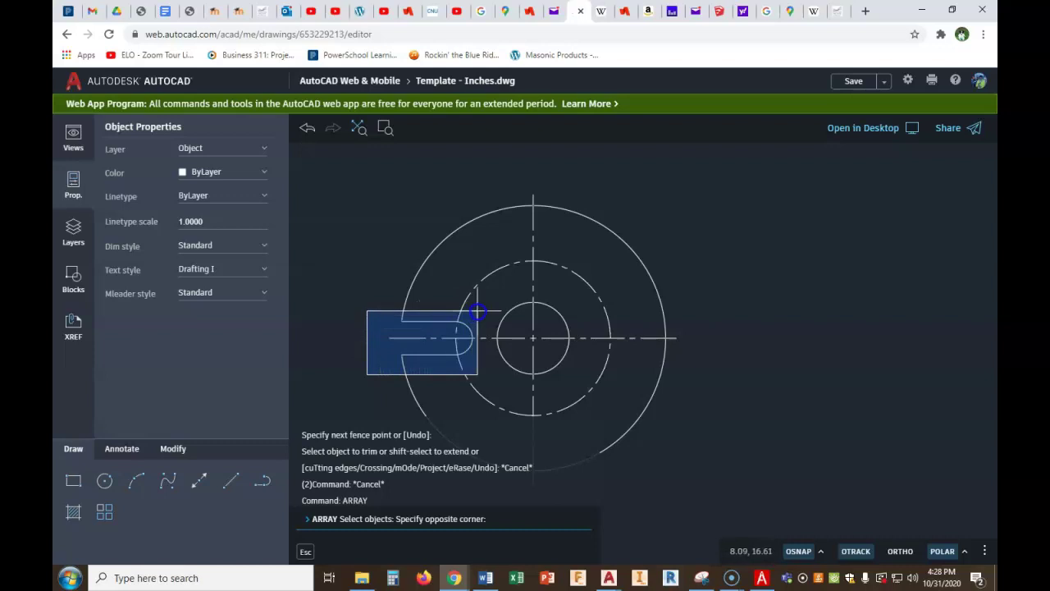
click(478, 312)
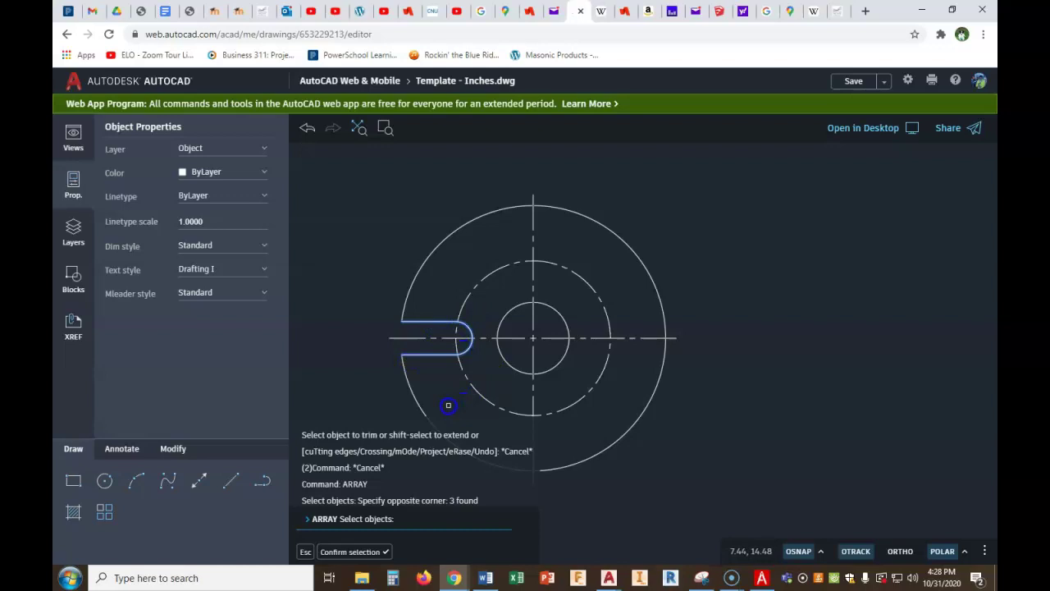
click(352, 552)
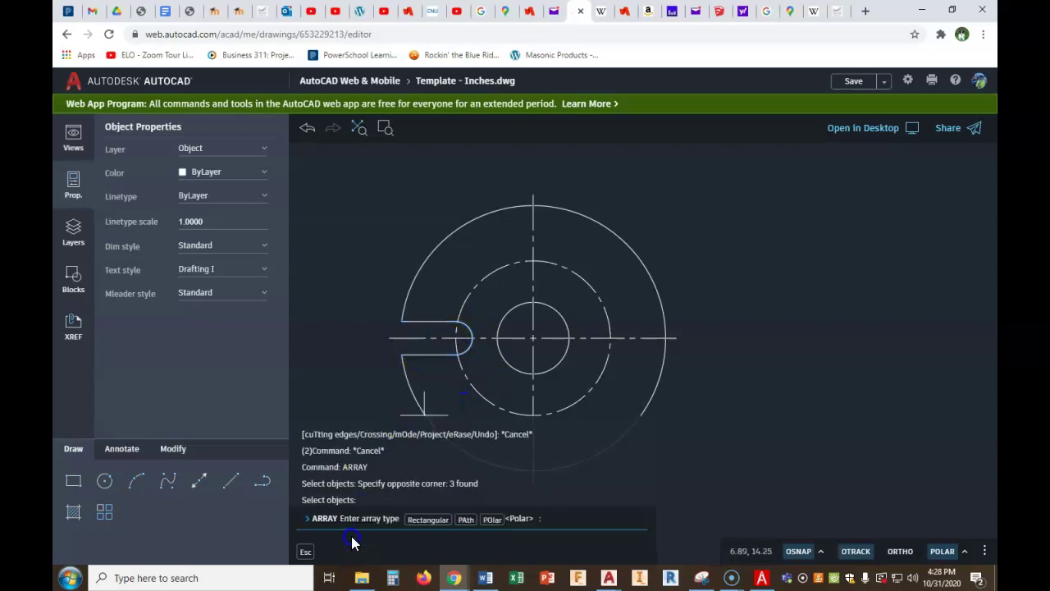
click(426, 522)
click(447, 510)
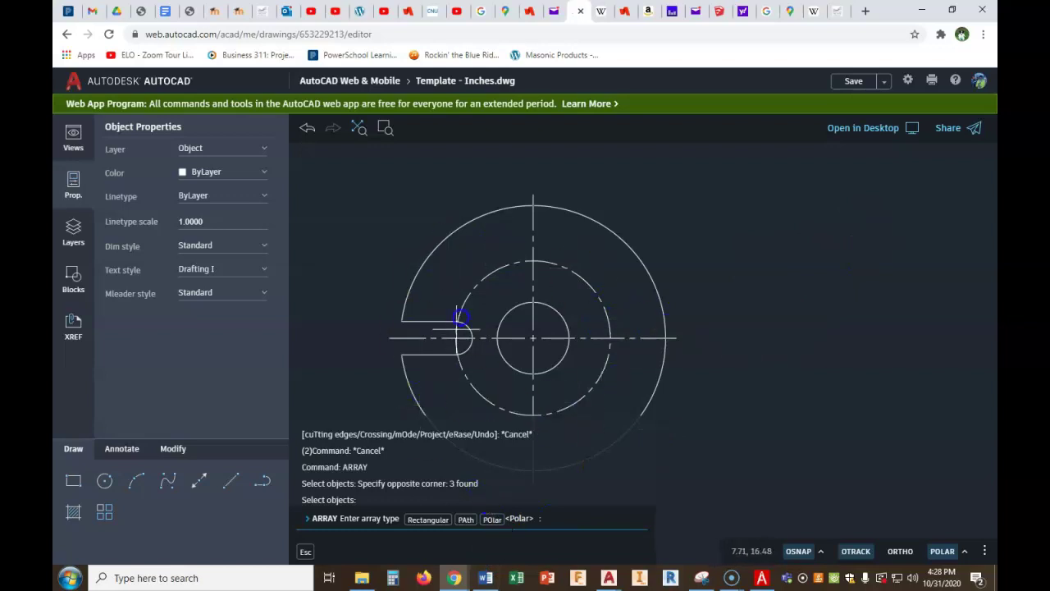
click(492, 519)
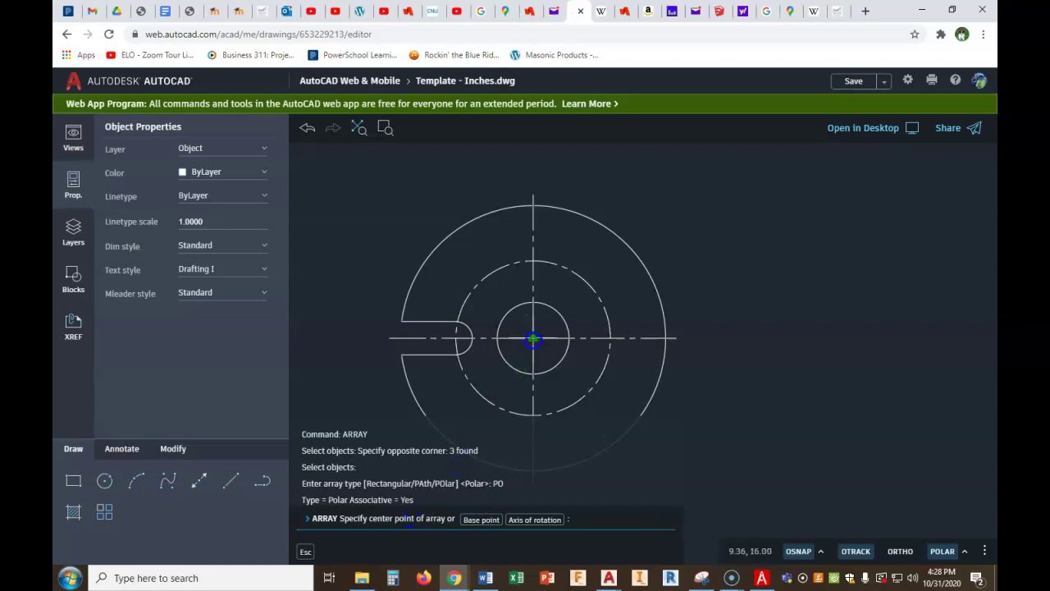
Consult the reference drawing in the PDF viewer and return to AutoCAD
click(761, 580)
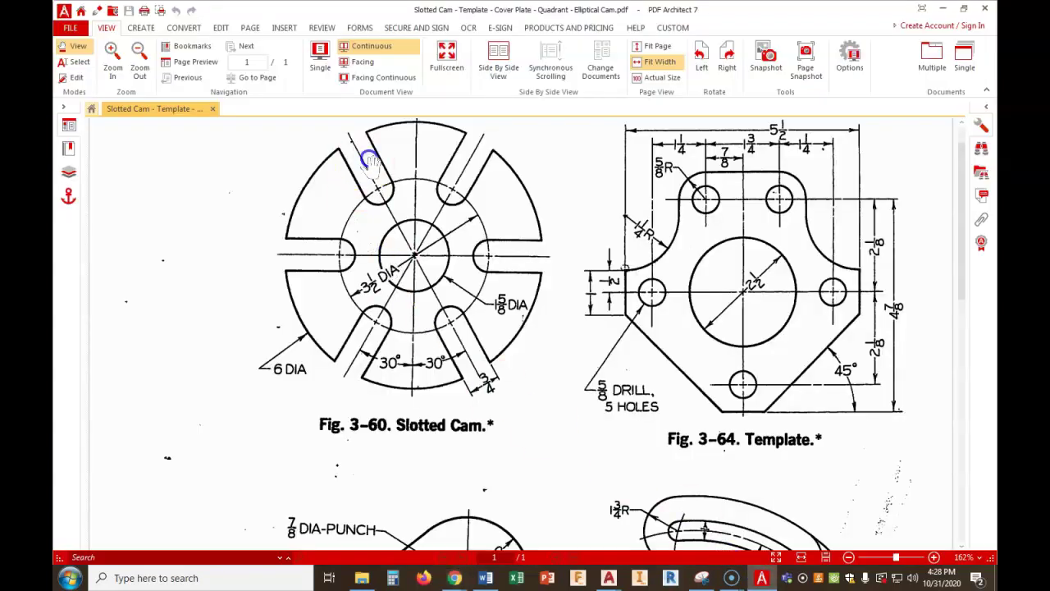
click(487, 217)
click(478, 327)
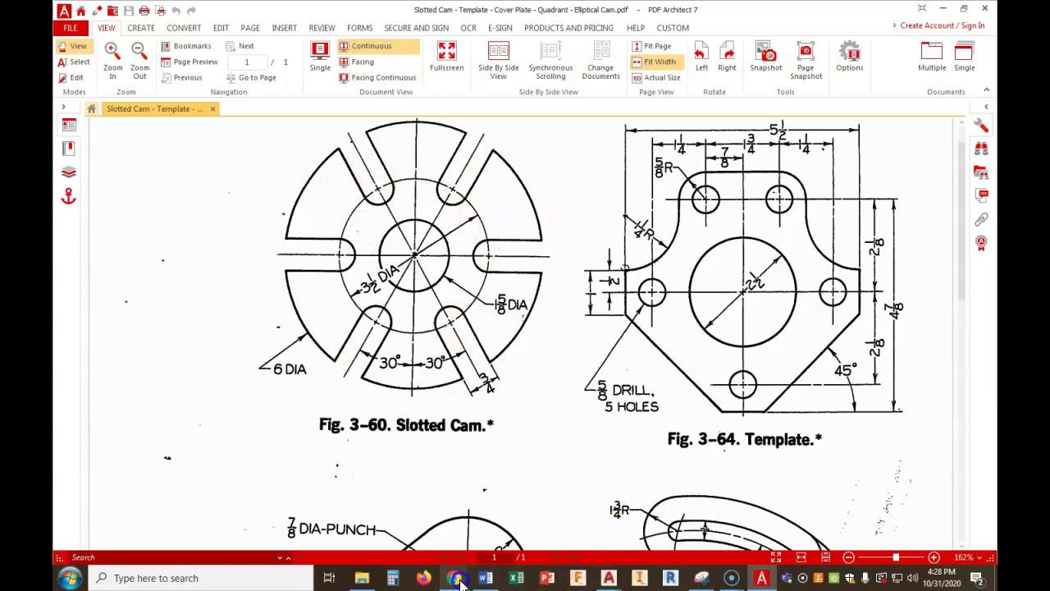
mouse_move(454, 578)
click(404, 526)
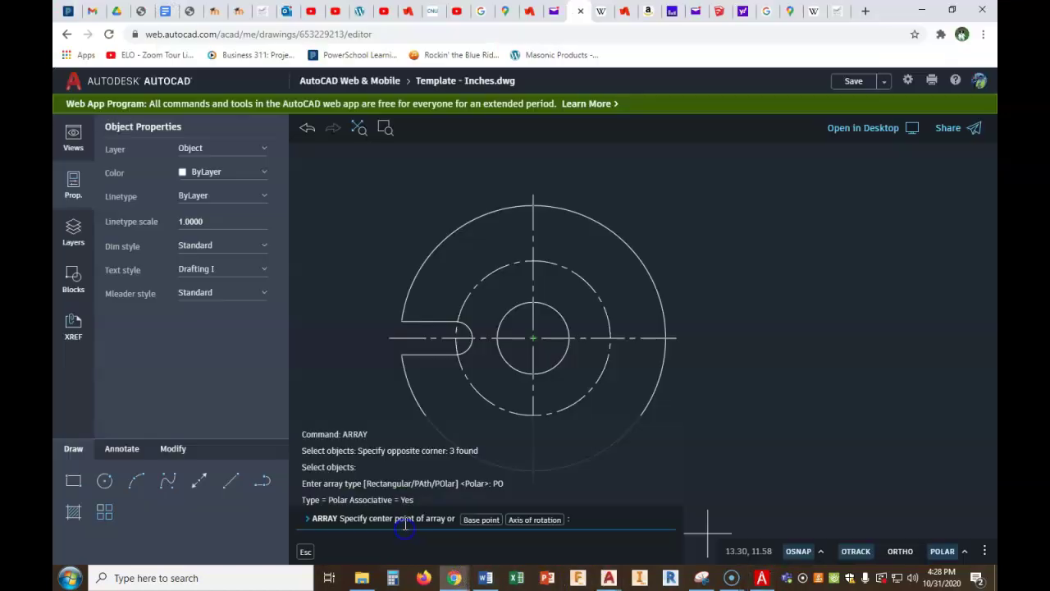
Centre the polar array on the circles' centre with 6 items, finish it, and recentre the view
click(533, 337)
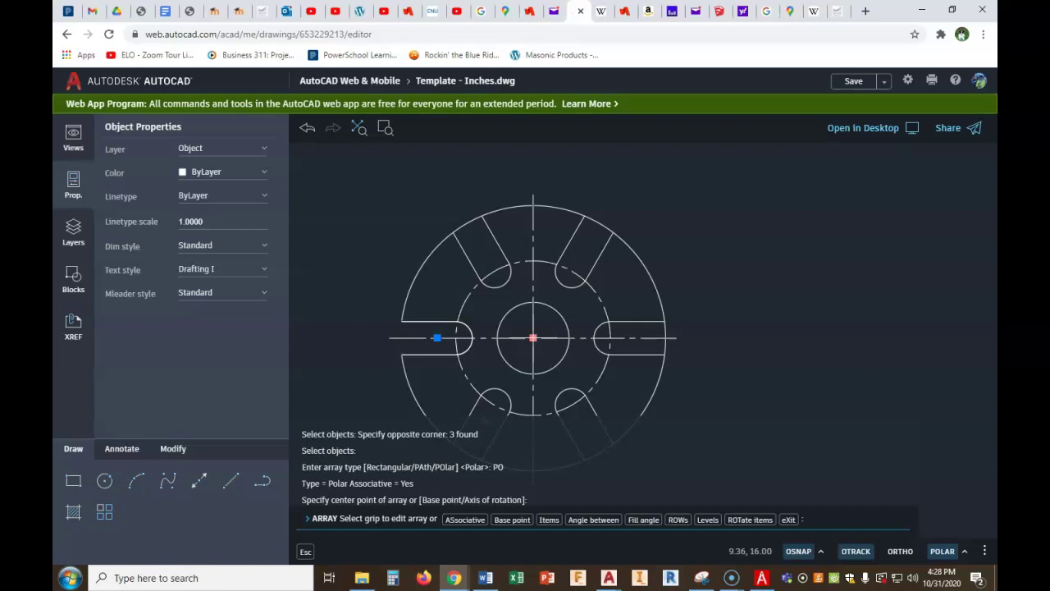
click(551, 520)
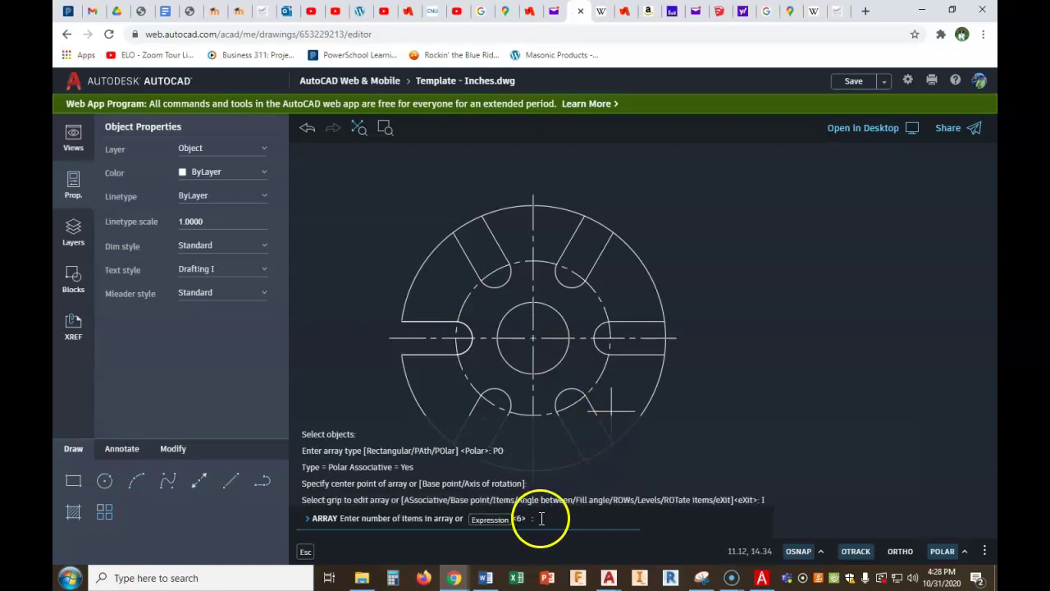
text(6)
key(Return)
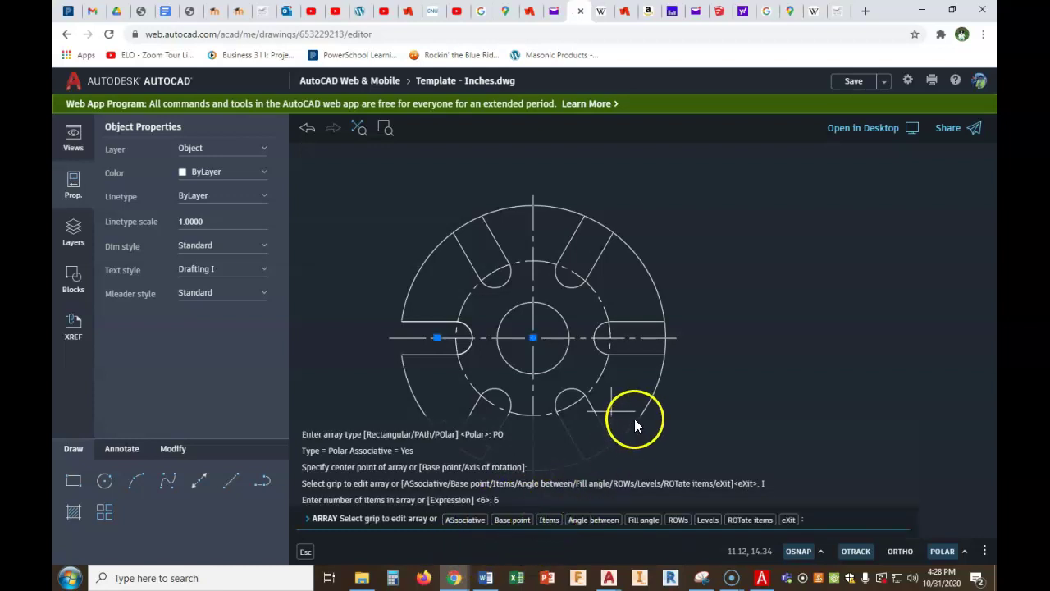
key(Return)
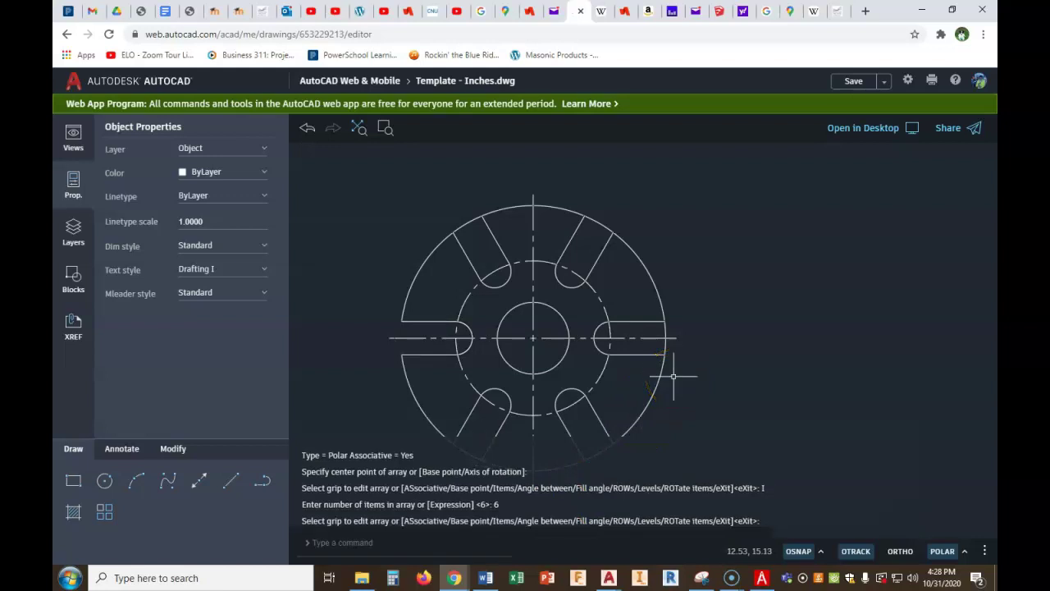
scroll(644, 351, down, 1)
middle_drag(613, 364, 617, 327)
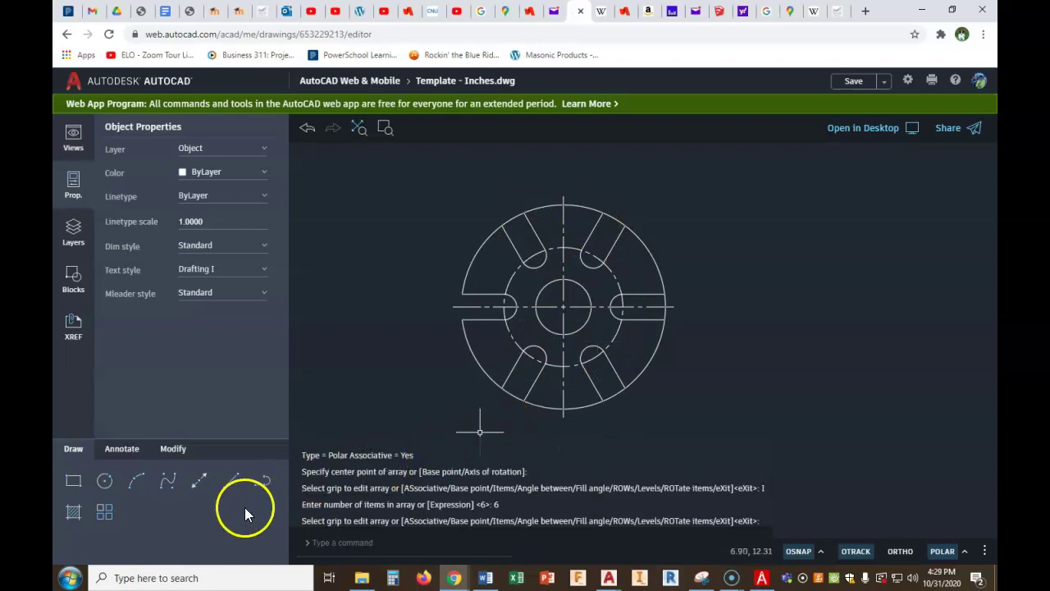
Trim away the outer-circle arc at each slot mouth, then end Trim
click(175, 449)
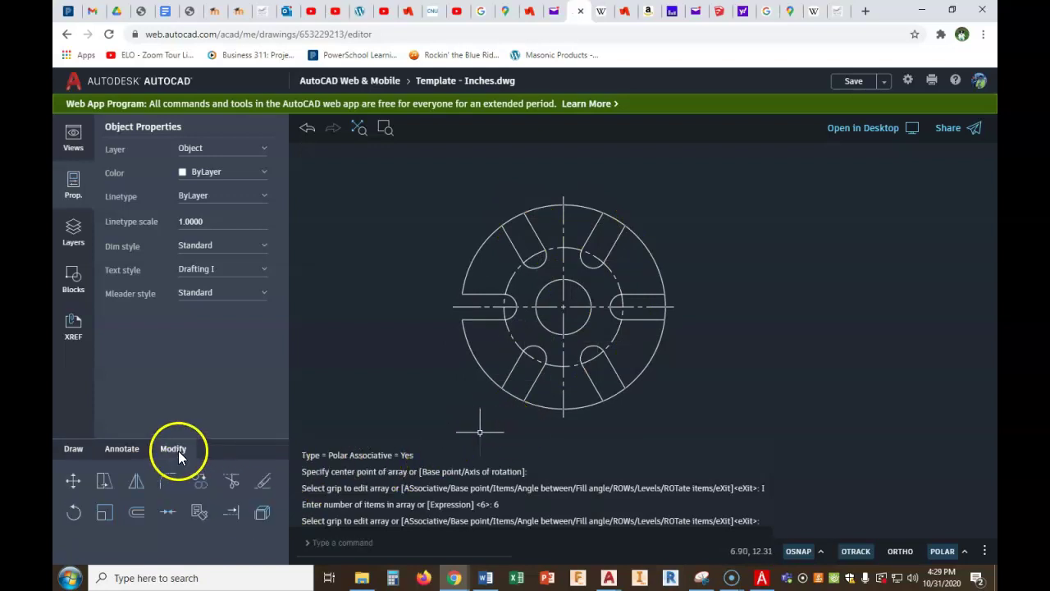
click(229, 482)
click(508, 393)
click(499, 226)
click(512, 218)
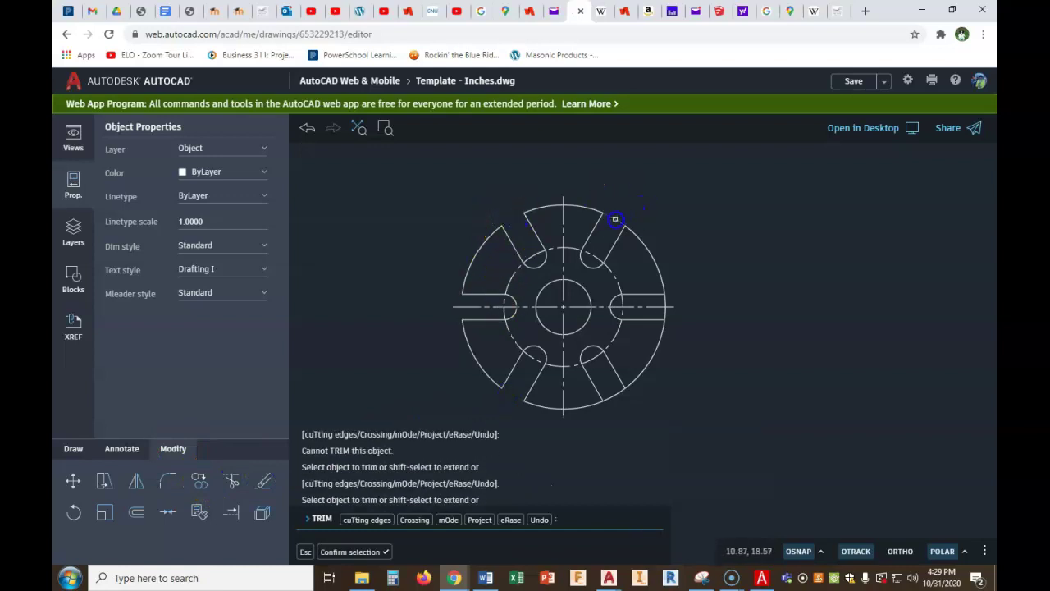
click(614, 220)
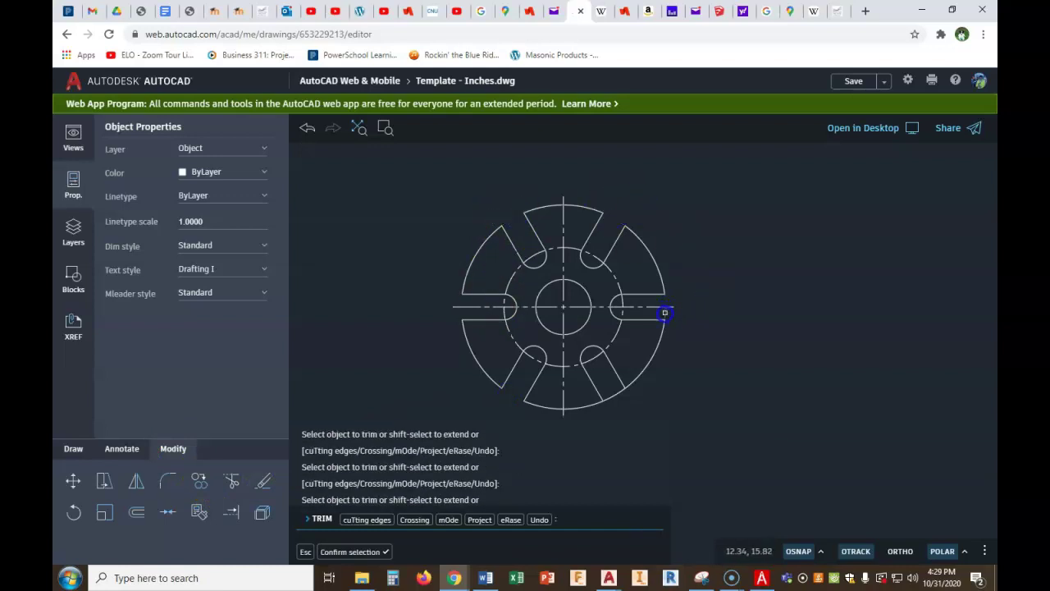
click(611, 399)
click(613, 393)
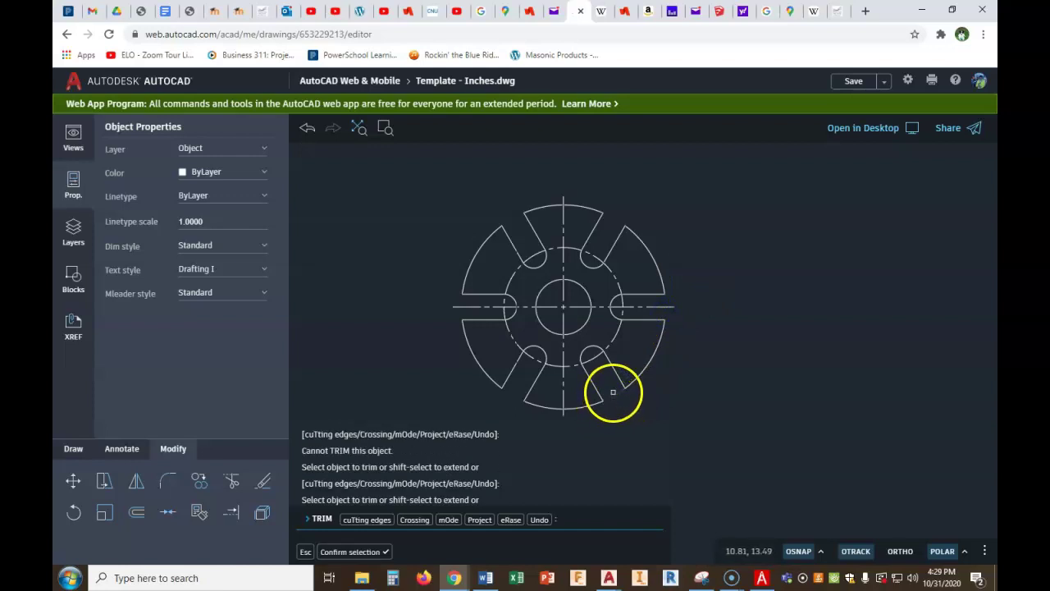
right_click(719, 407)
click(747, 201)
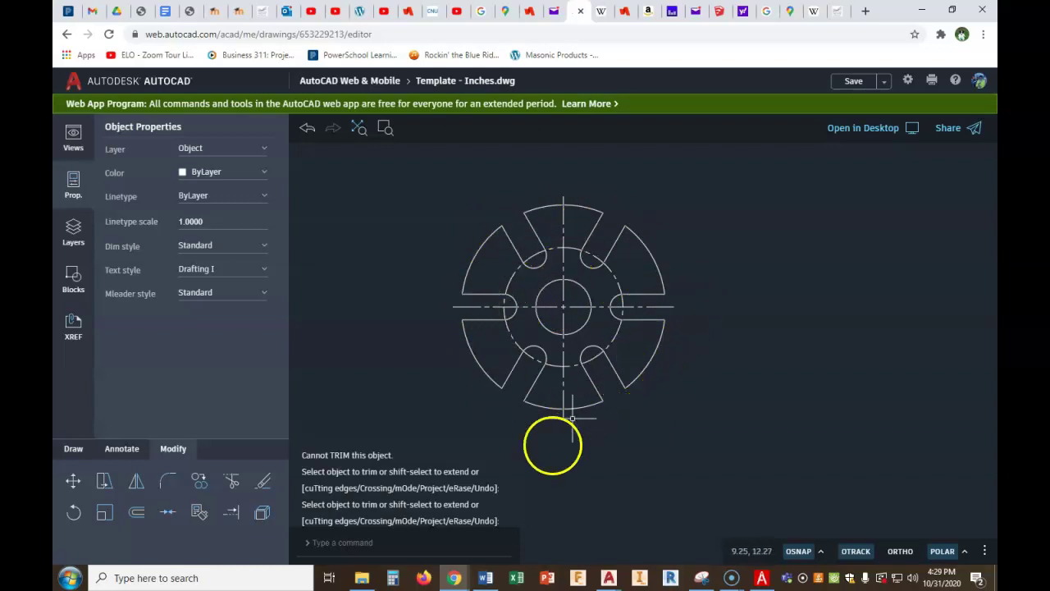
Polar-array the slanted centre line around the cam's centre with 3 items
text(array)
click(310, 470)
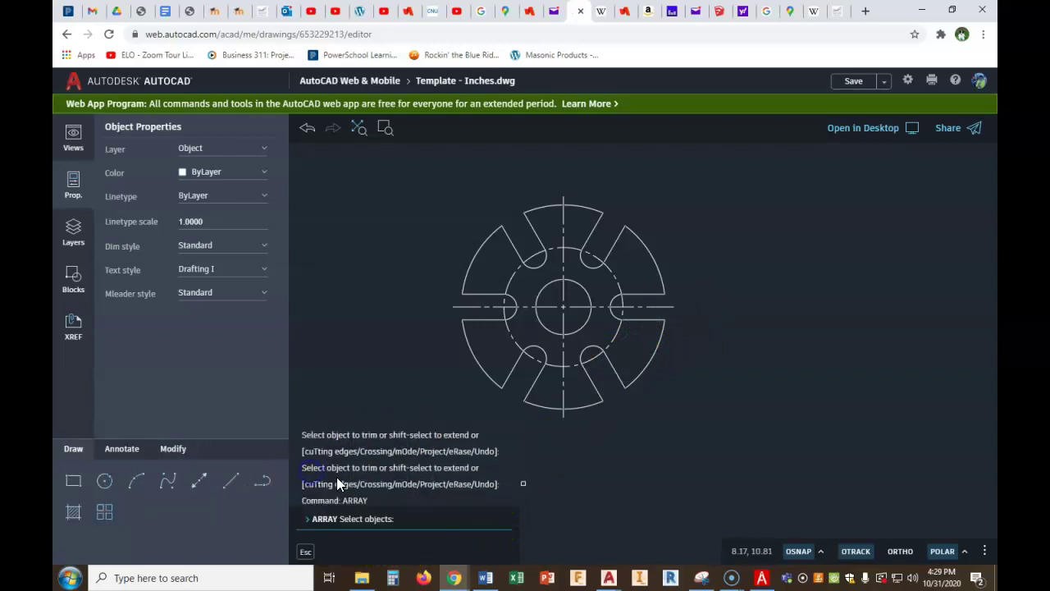
click(469, 307)
right_click(402, 350)
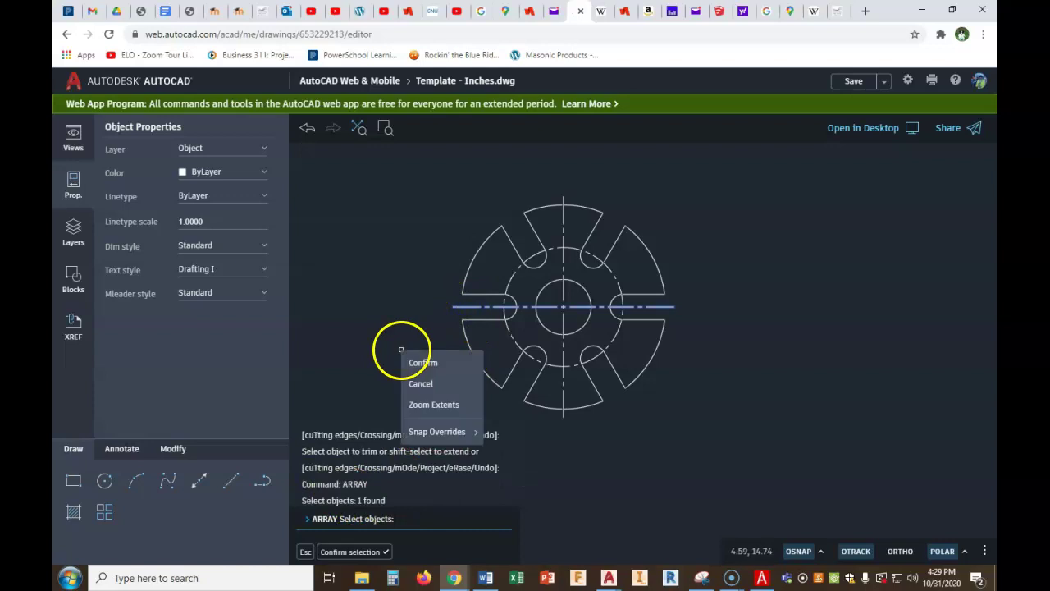
click(412, 362)
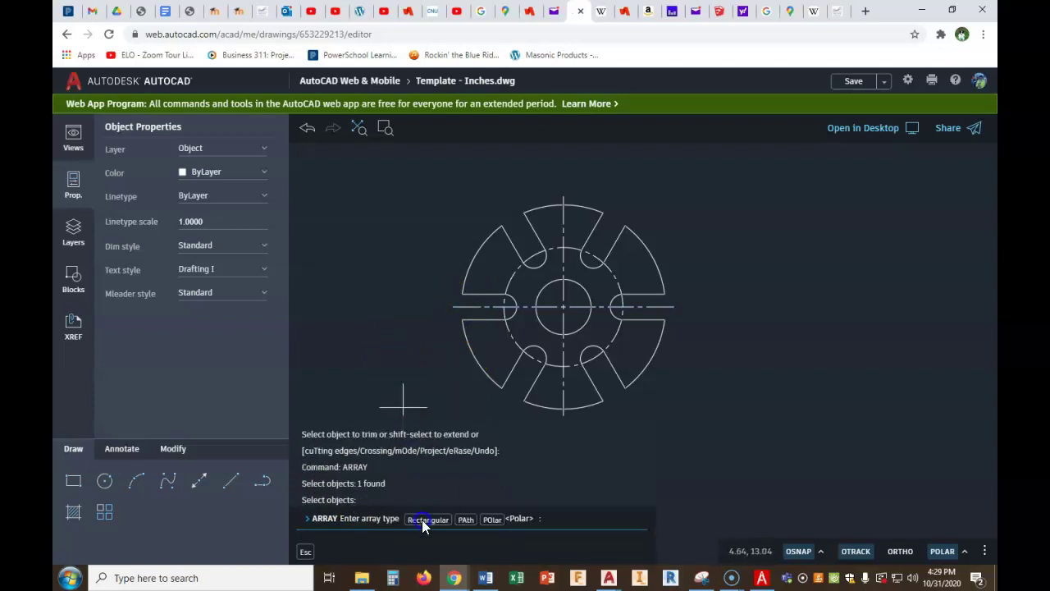
click(491, 520)
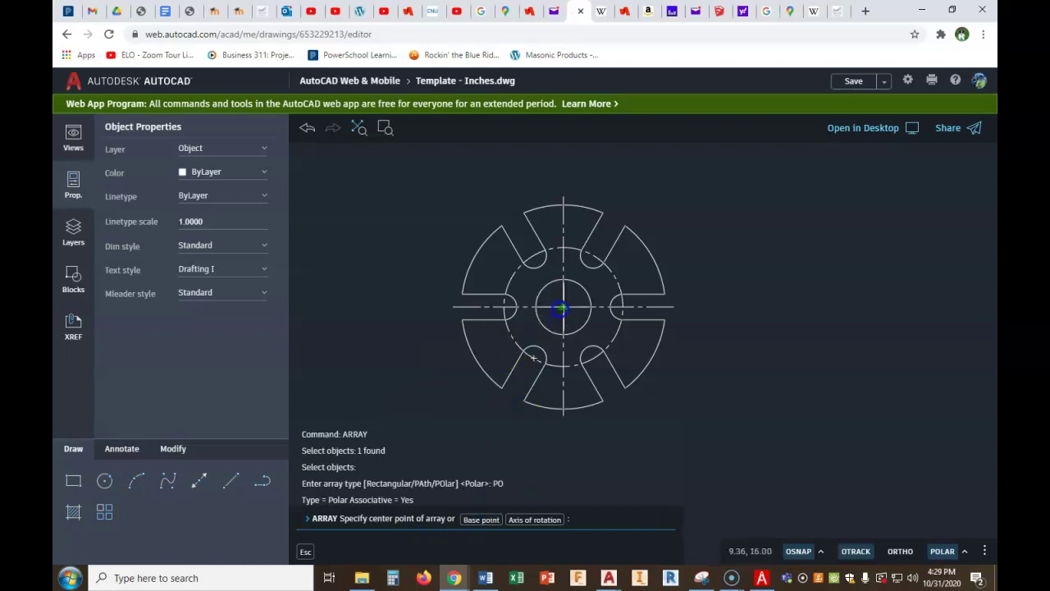
click(559, 309)
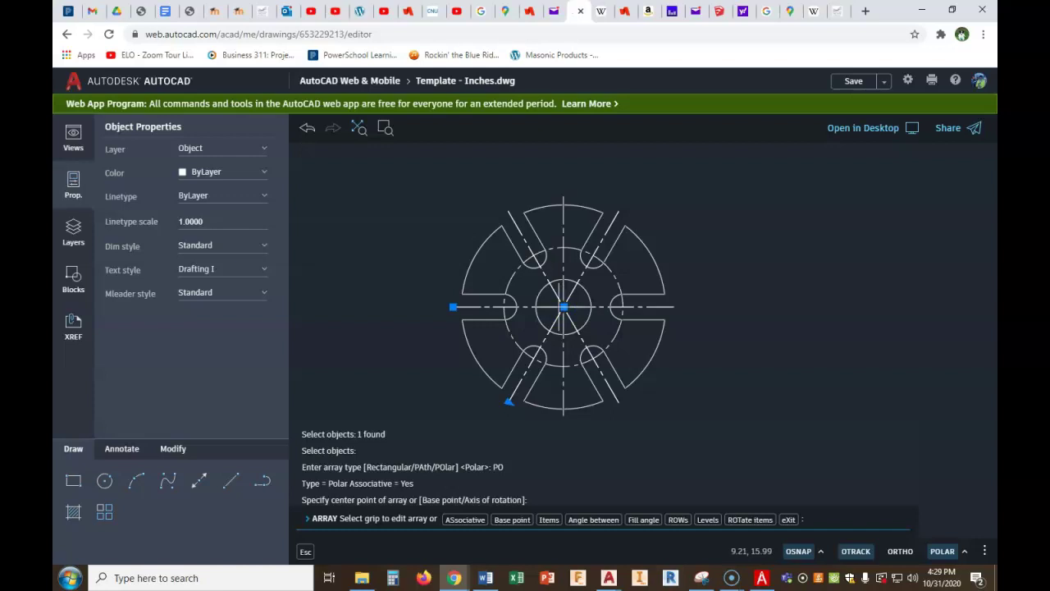
click(549, 519)
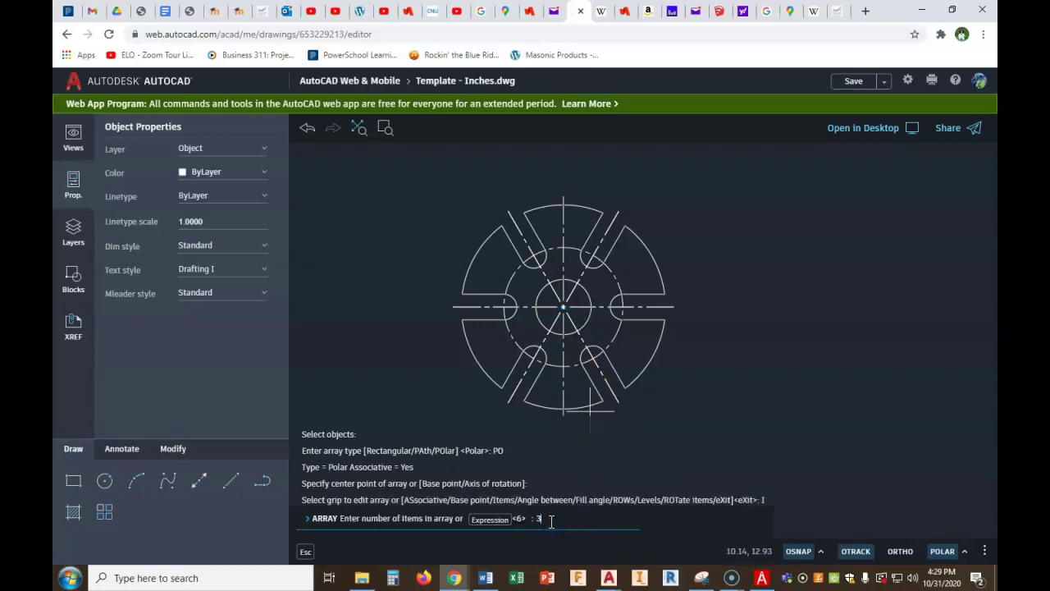
key(Return)
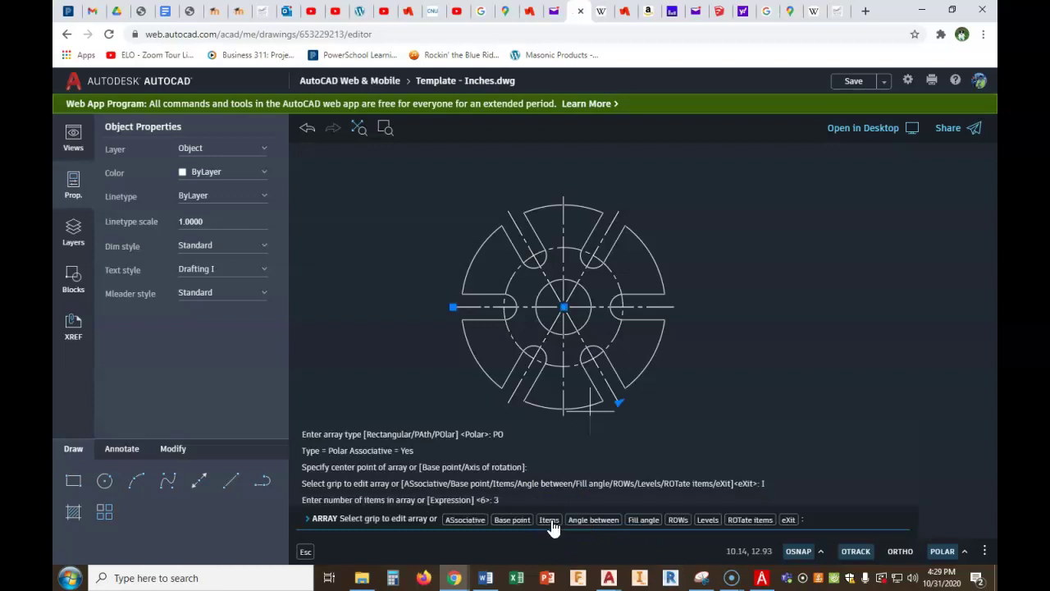
key(Return)
text(I)
key(Return)
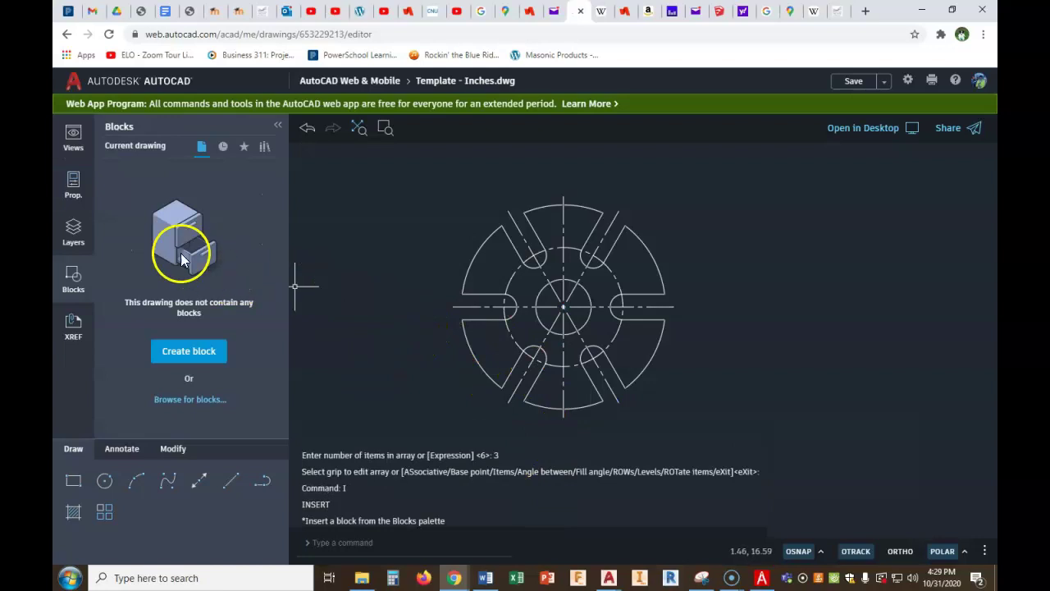
Reopen the Properties panel and pan the drawing view to the left
click(74, 185)
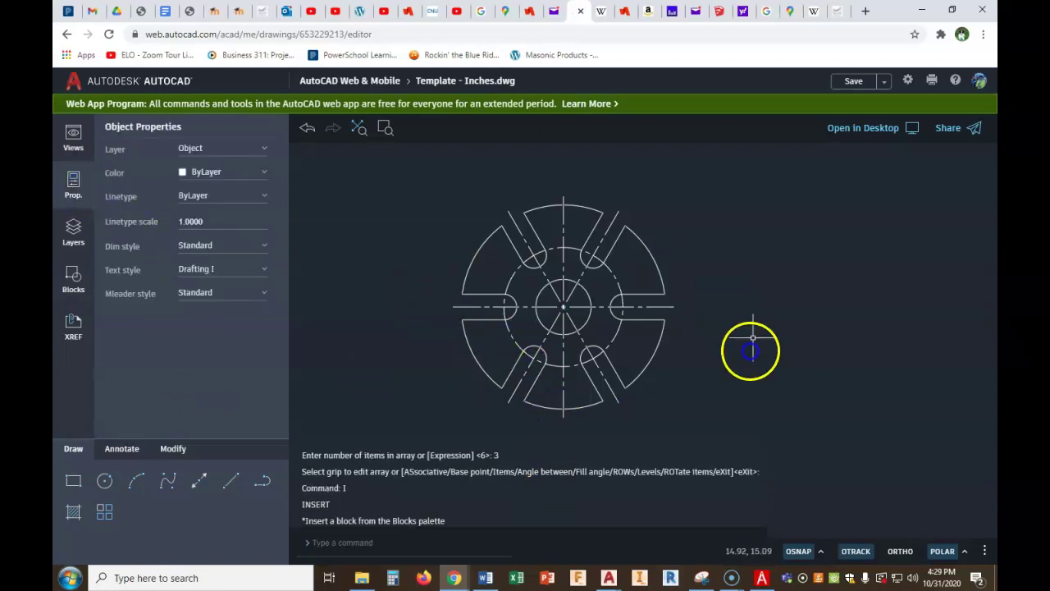
scroll(676, 340, down, 3)
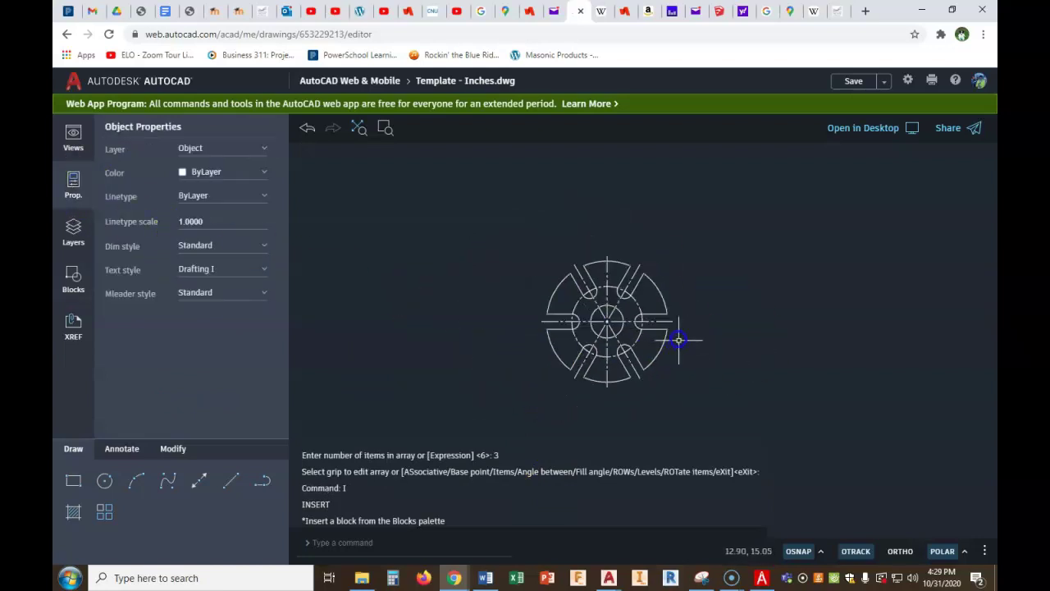
middle_drag(614, 323, 437, 315)
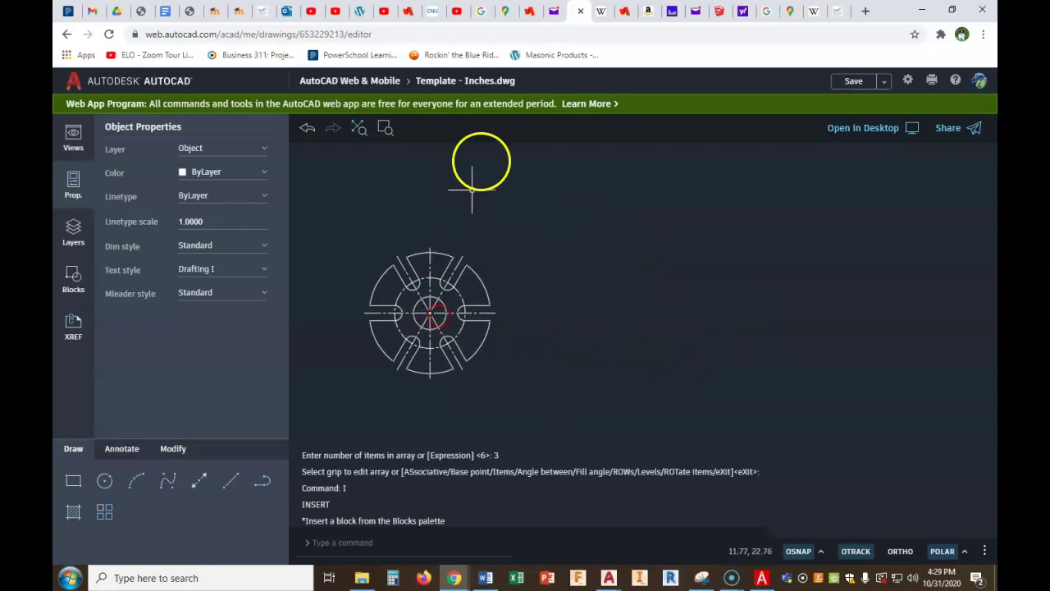
Open Save As and start entering the name 'Slotted Cam - Template - Cover Plate - Quadrant - Elliptical Cam'
click(885, 85)
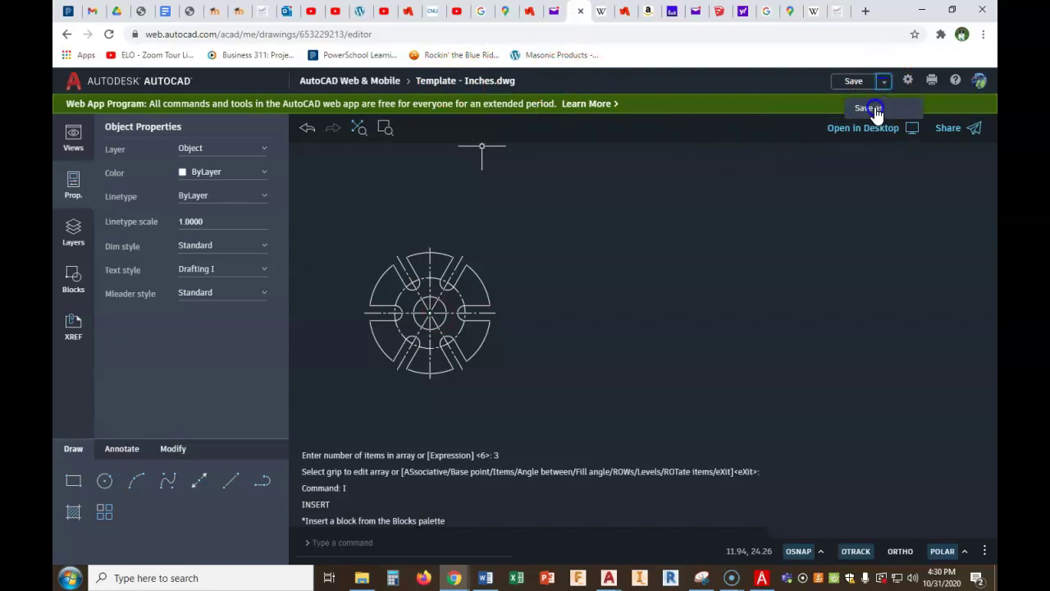
click(868, 110)
click(871, 110)
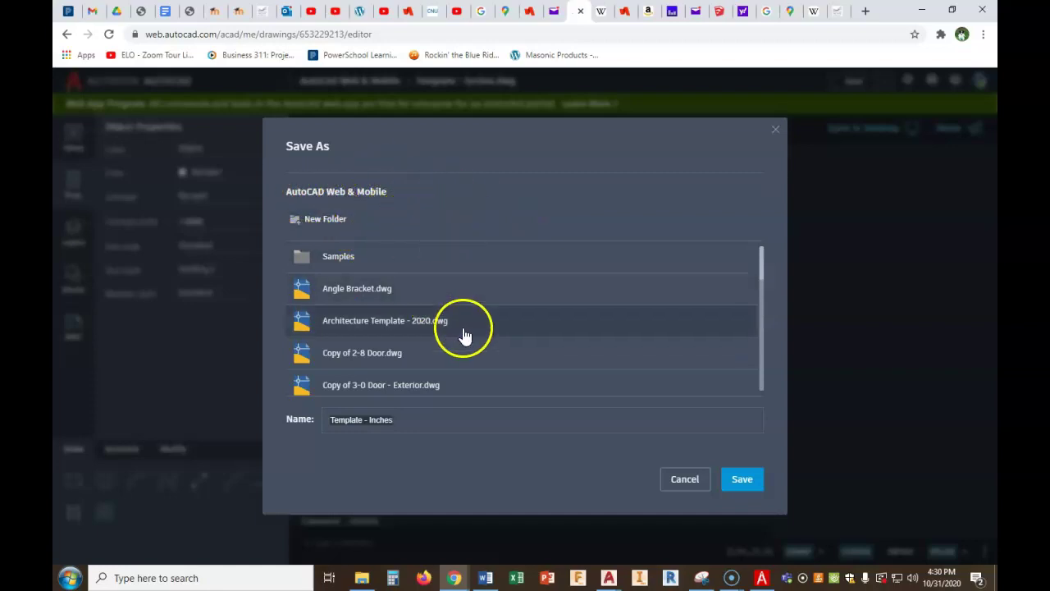
click(686, 481)
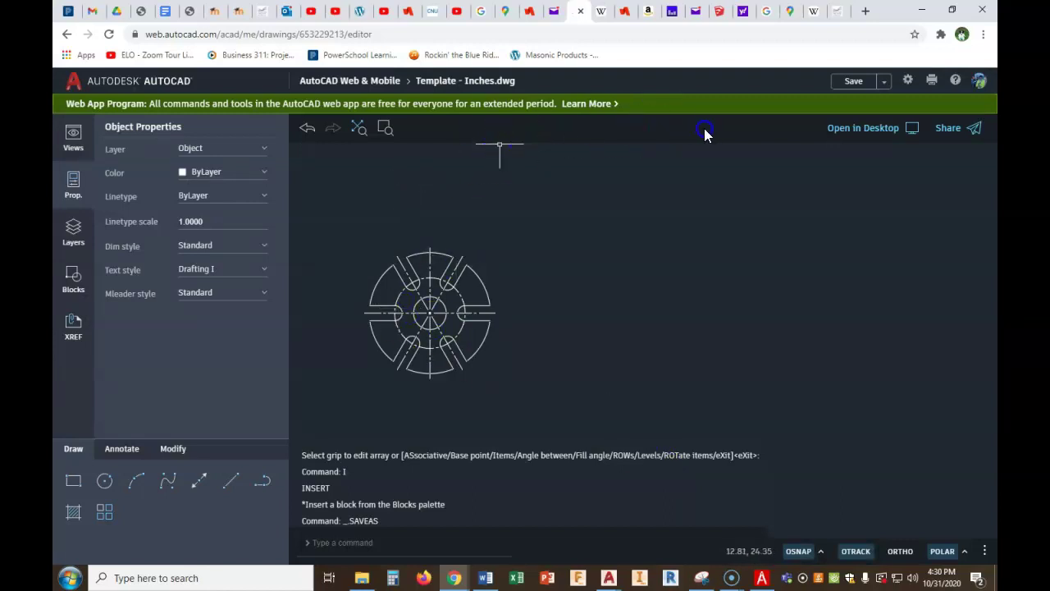
click(884, 87)
click(880, 111)
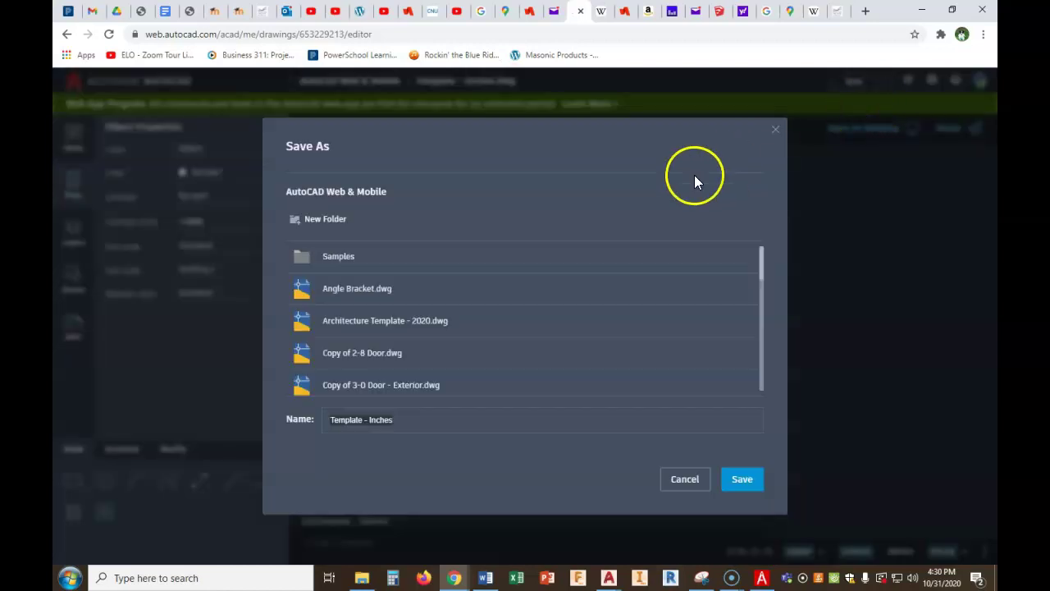
click(415, 415)
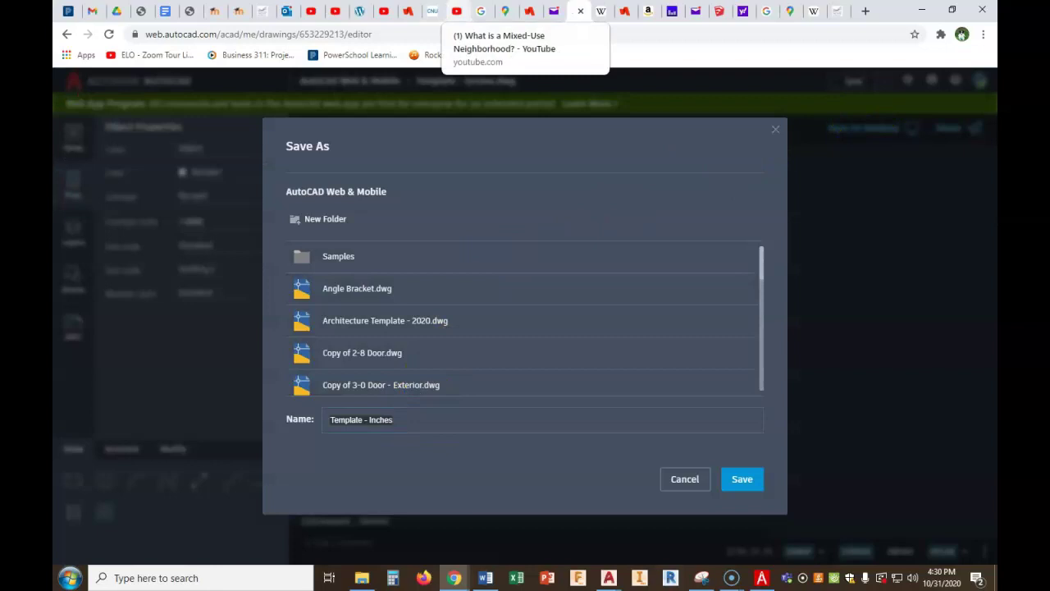
text(S)
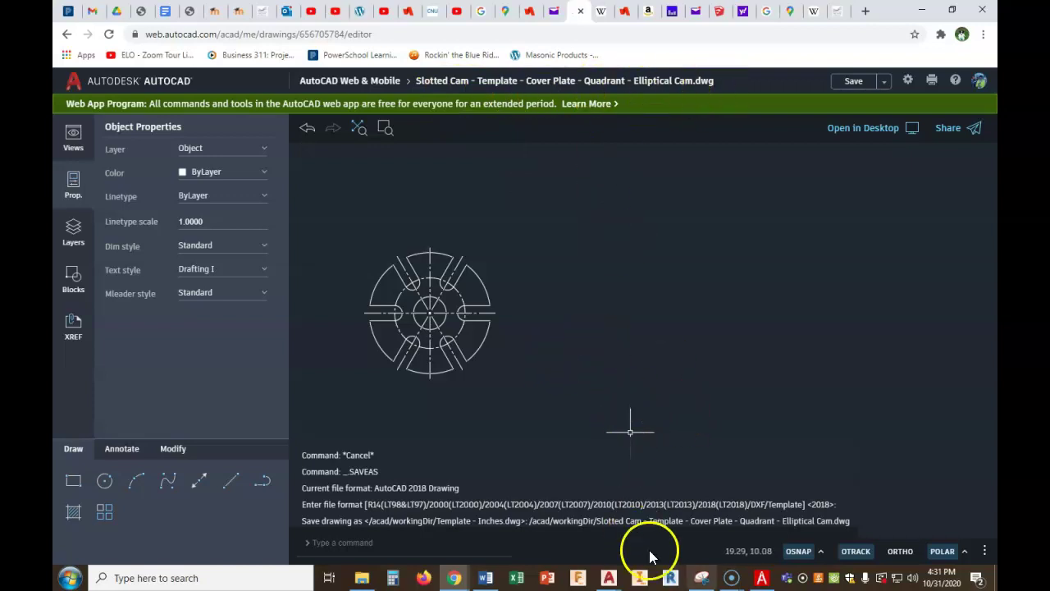
click(763, 579)
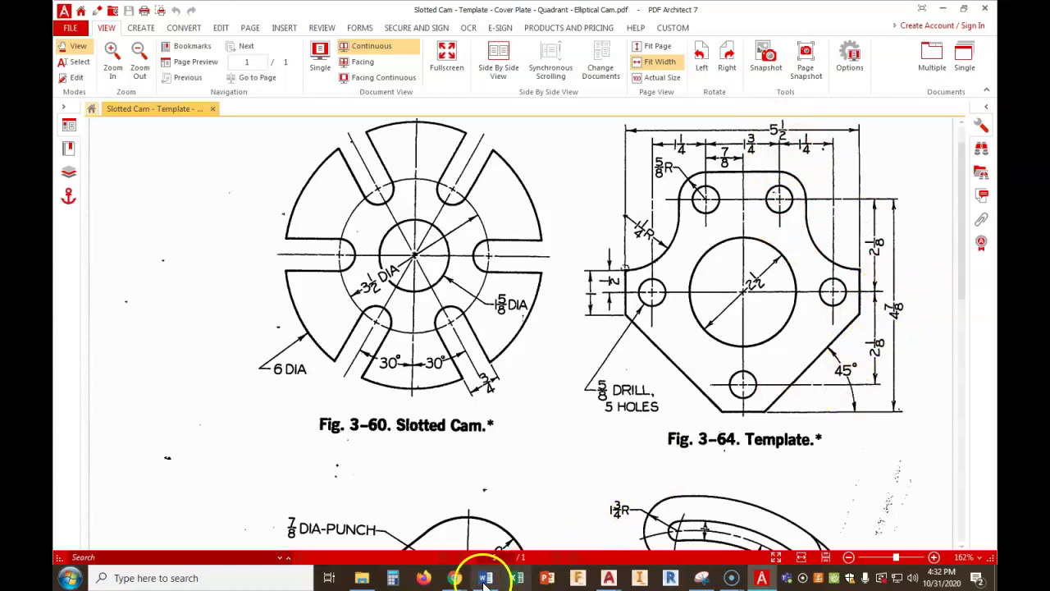
mouse_move(460, 584)
click(439, 520)
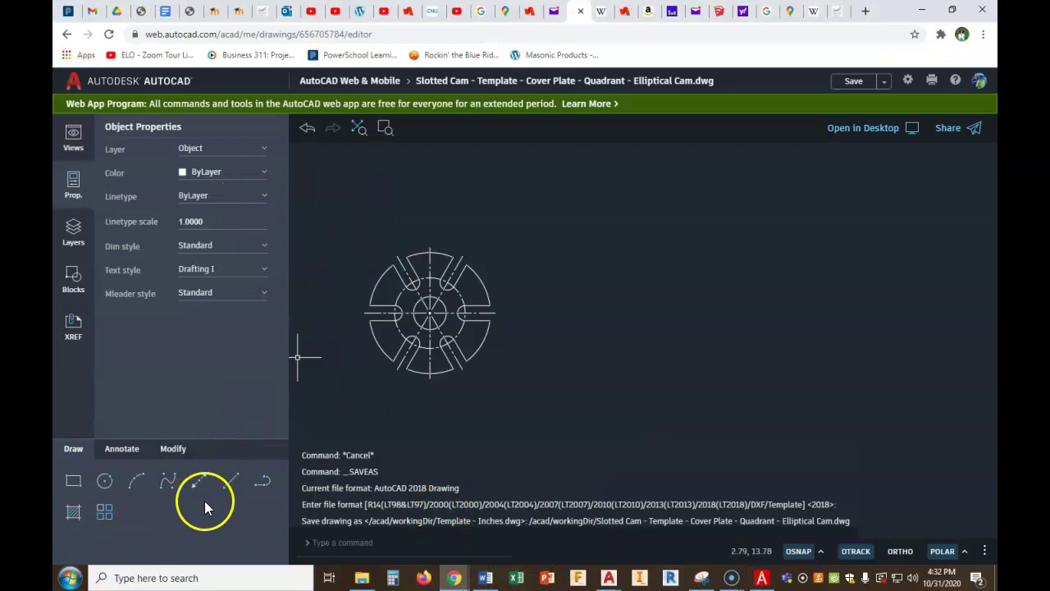
Draw a 5.5 by 5.5 square outline with lines to the right of the cam
click(230, 486)
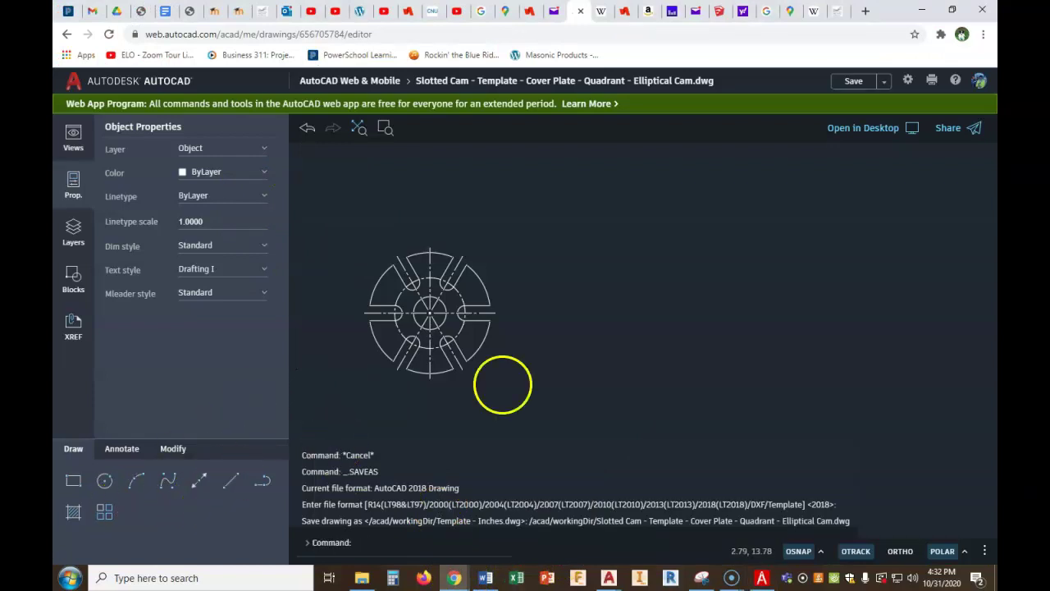
click(561, 374)
text(5.5)
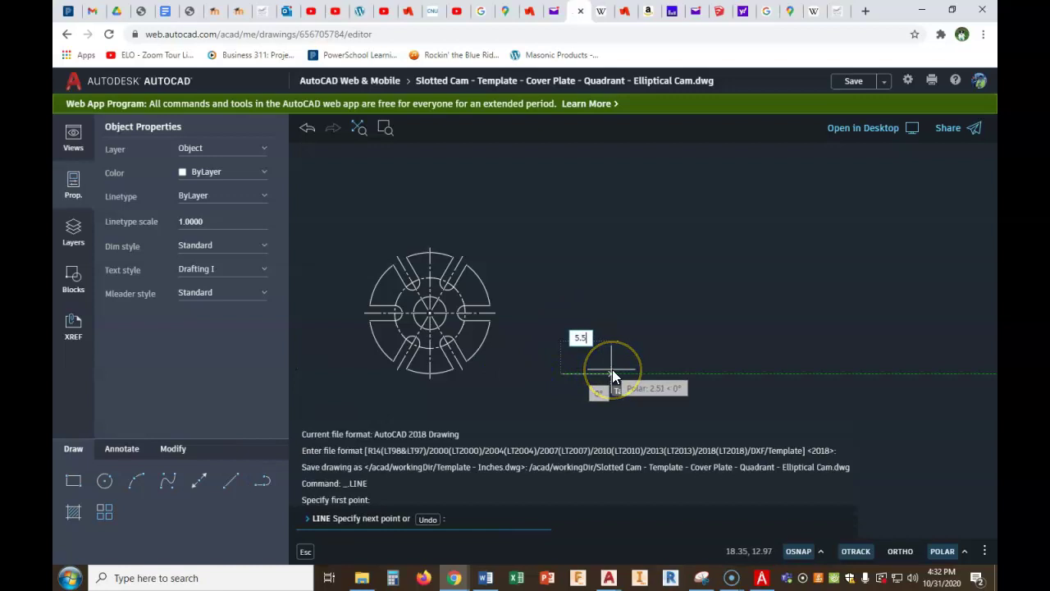
key(Return)
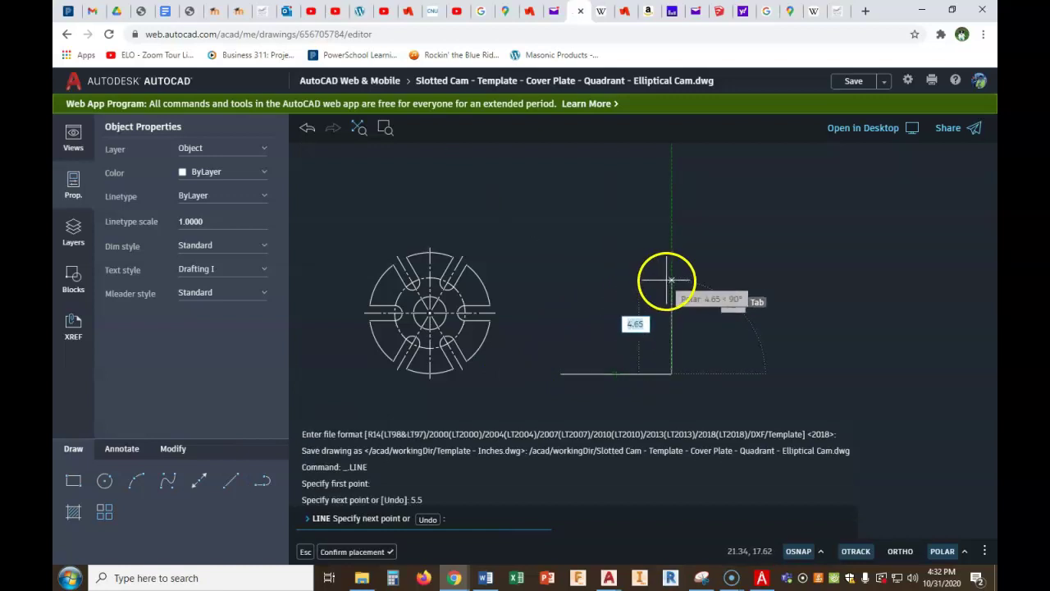
text(5.5)
key(Return)
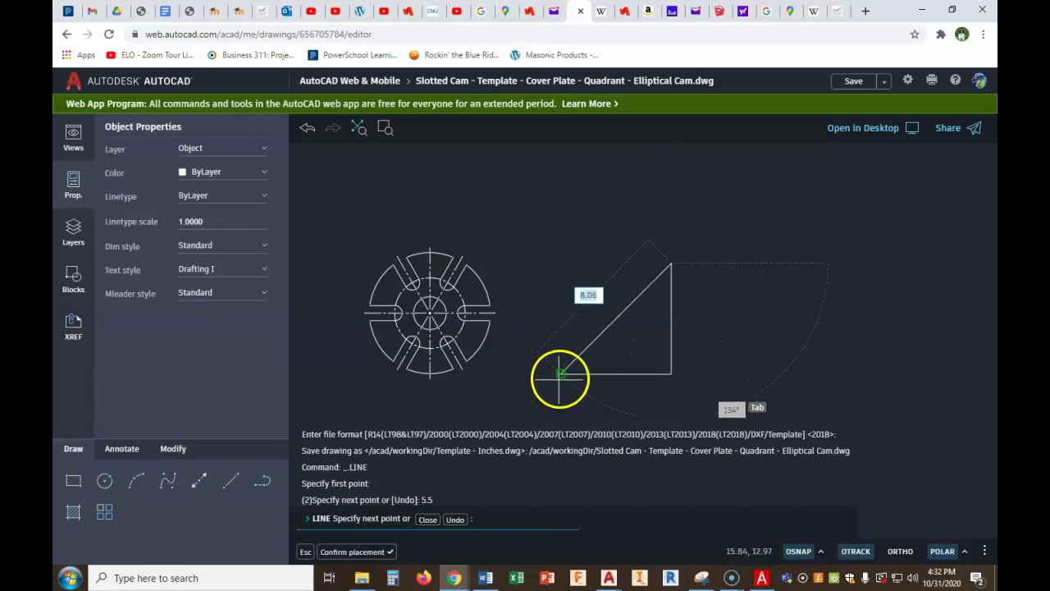
click(561, 264)
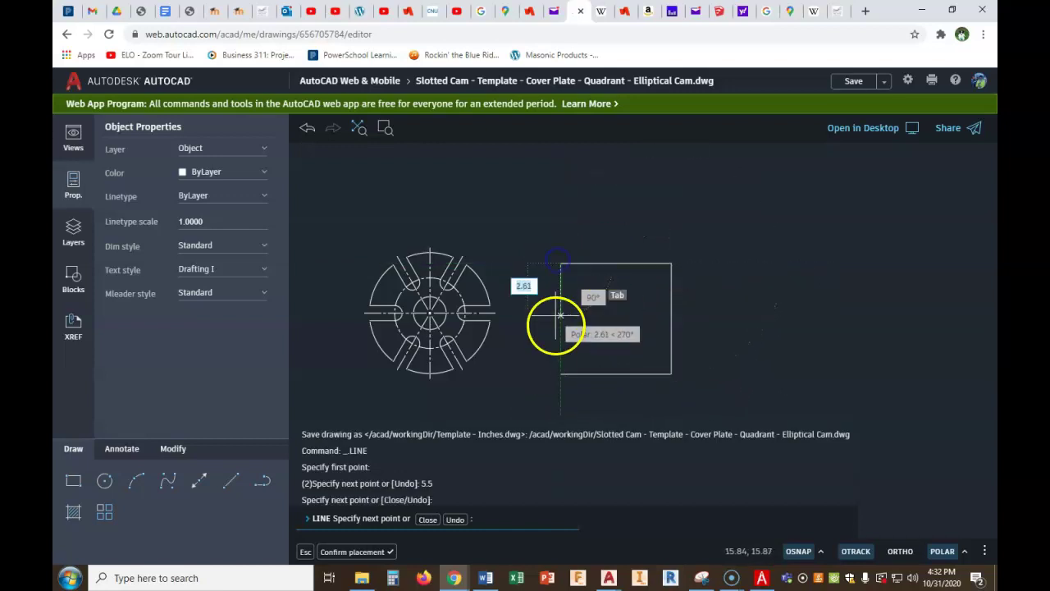
click(559, 375)
right_click(559, 374)
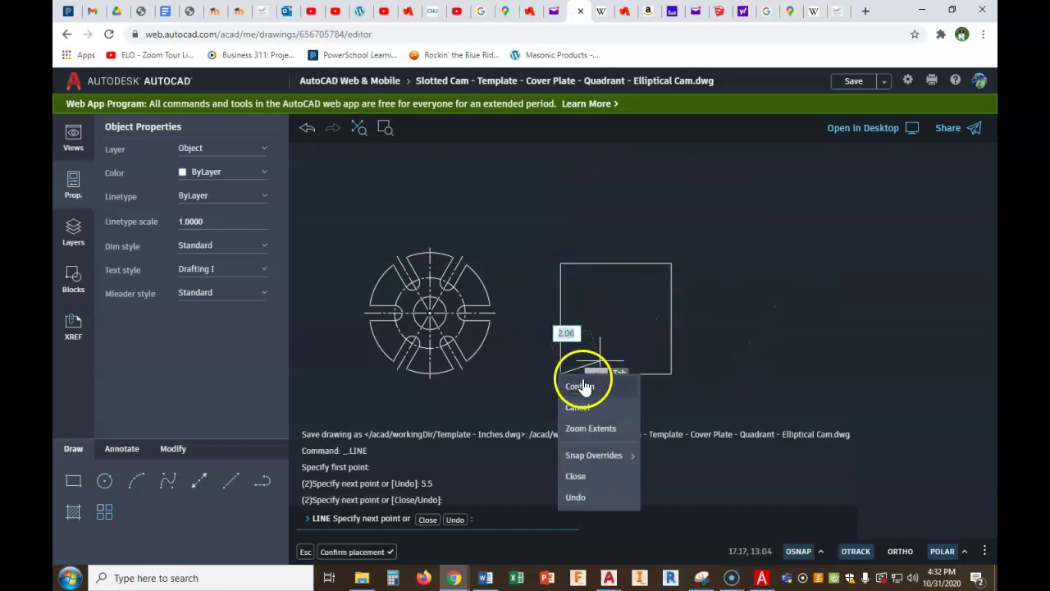
click(577, 383)
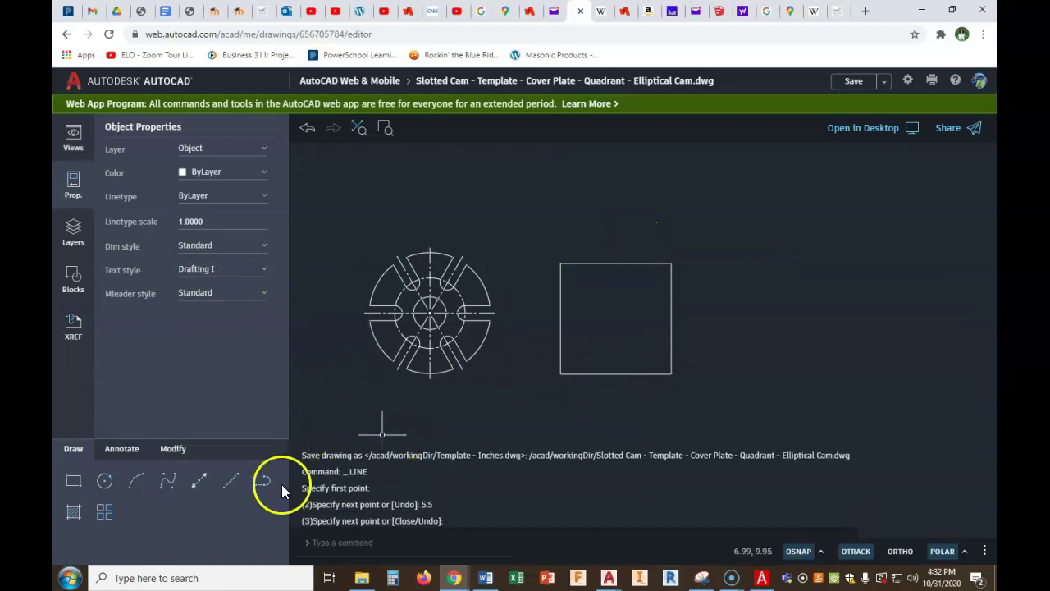
click(231, 483)
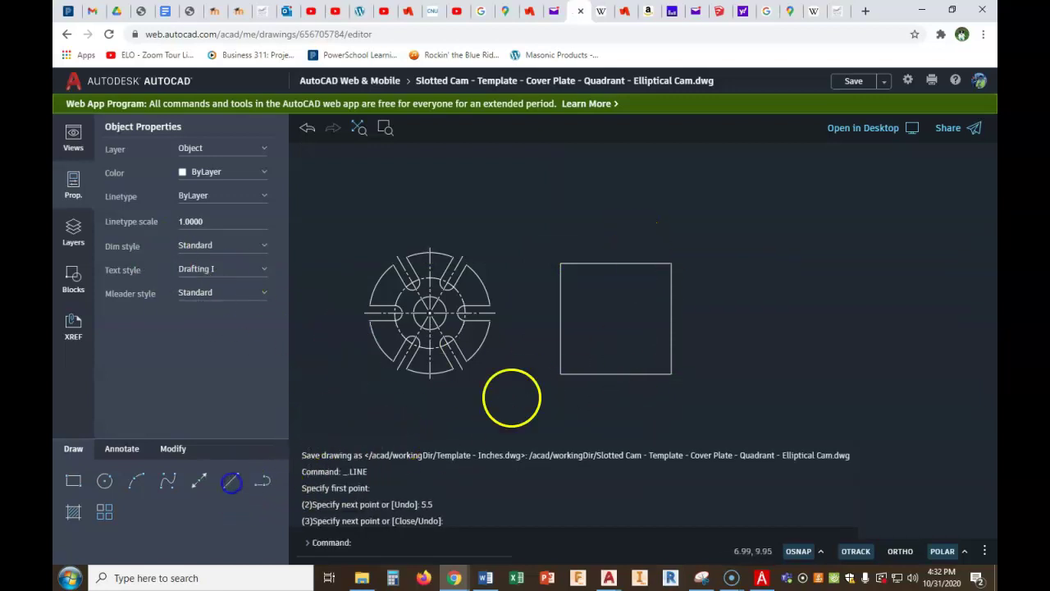
Draw horizontal and vertical lines through the square's edge midpoints
click(560, 318)
click(671, 318)
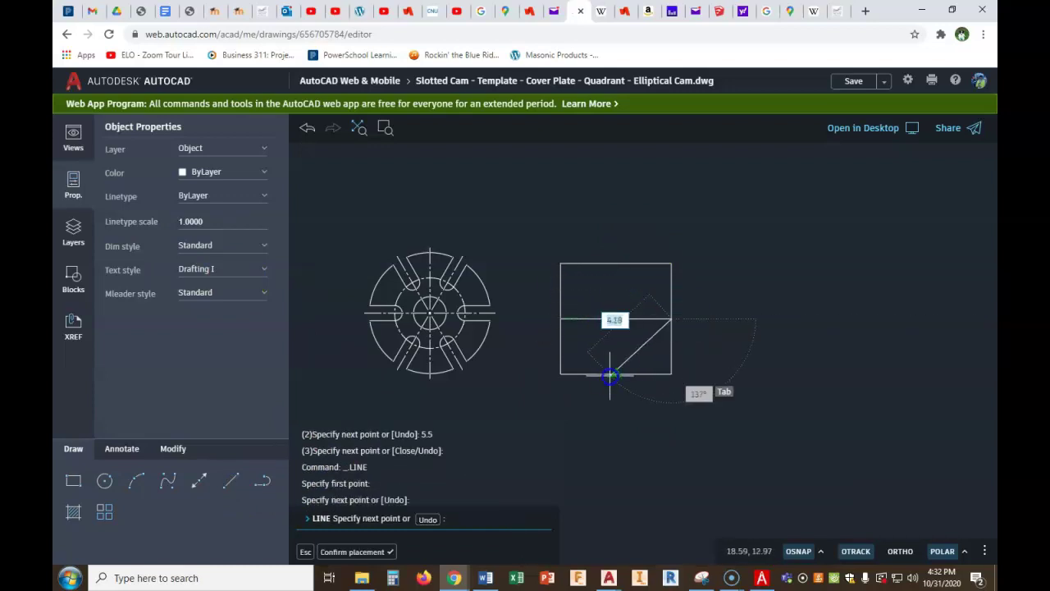
click(373, 551)
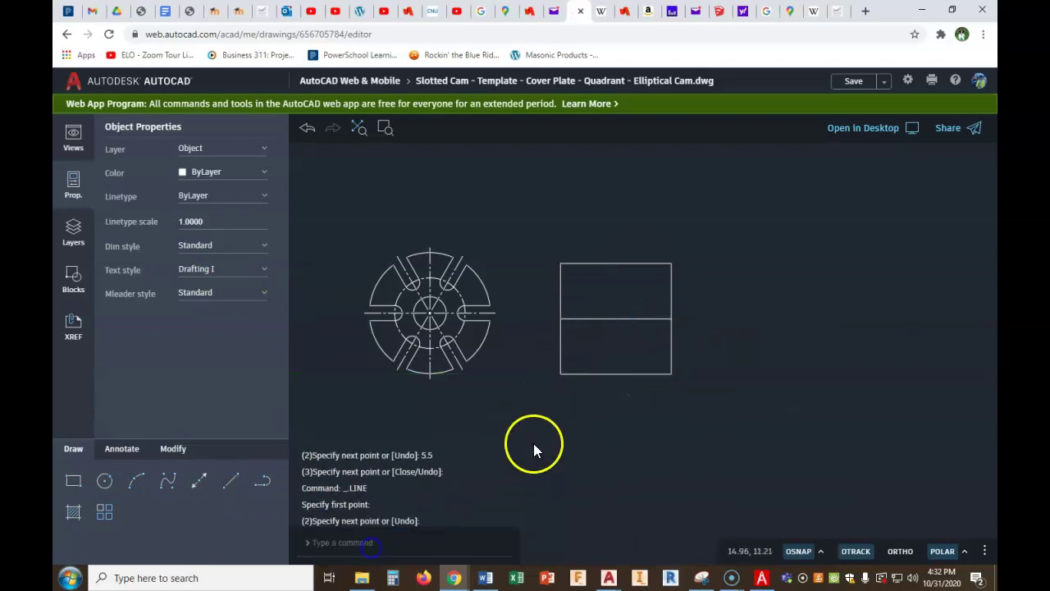
right_click(570, 413)
click(588, 423)
click(615, 263)
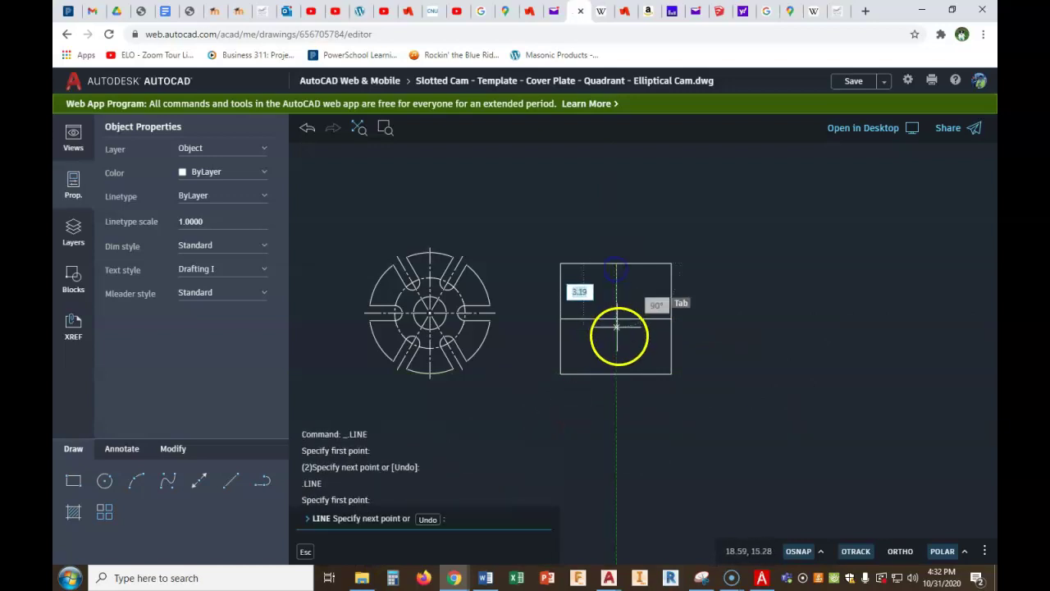
click(616, 374)
right_click(617, 372)
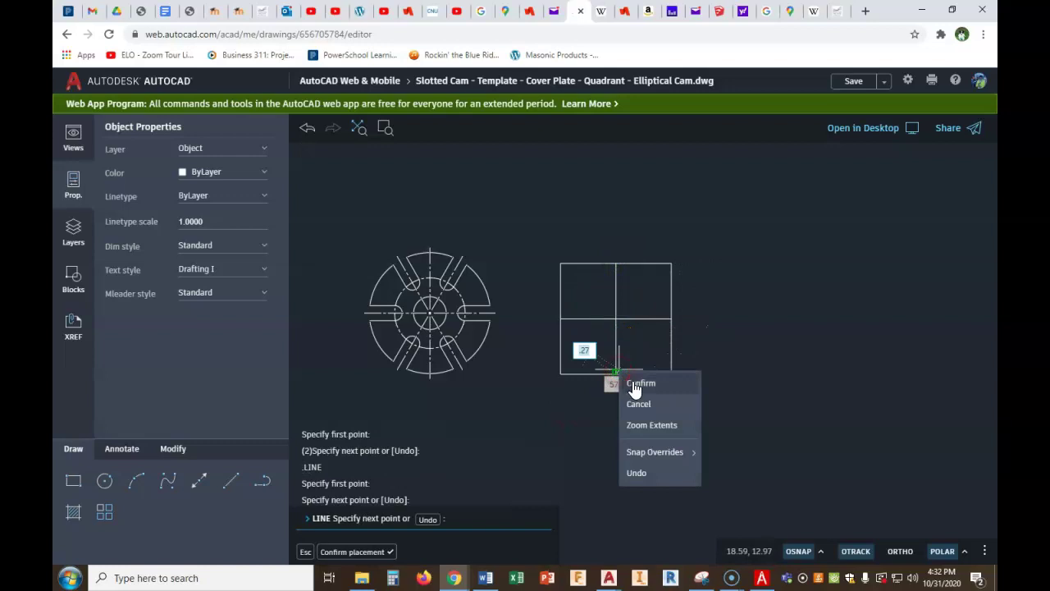
click(641, 383)
Move both crossing lines onto the Center layer and deselect them
drag(633, 293, 609, 349)
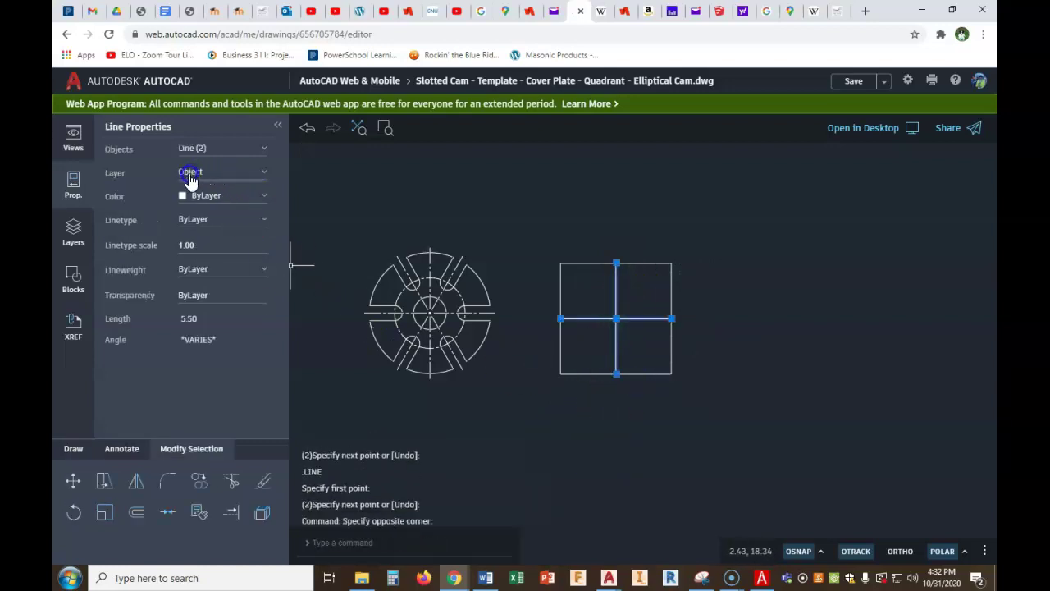
click(243, 181)
click(211, 153)
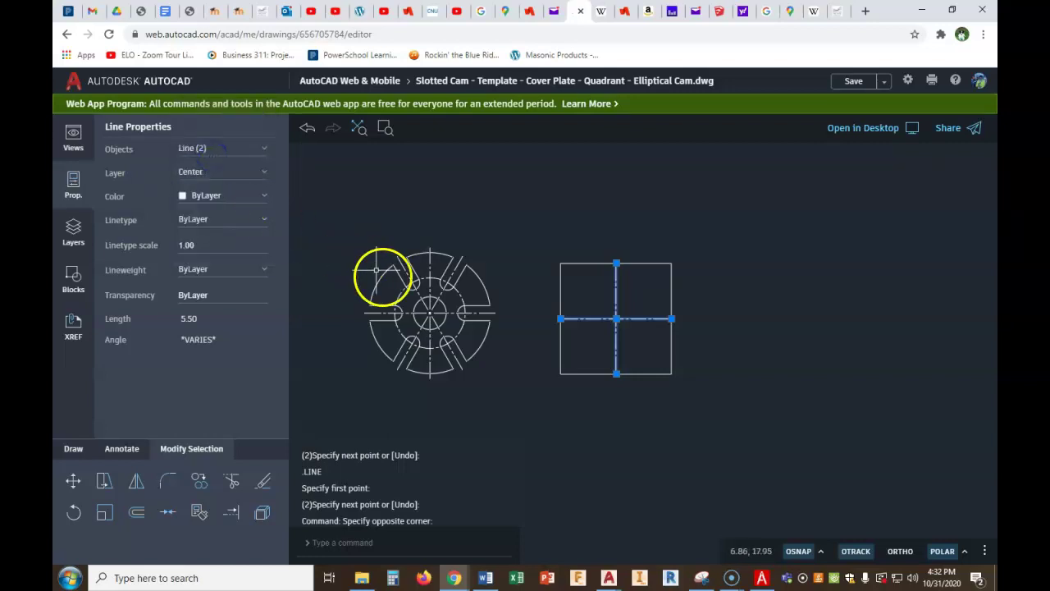
key(Escape)
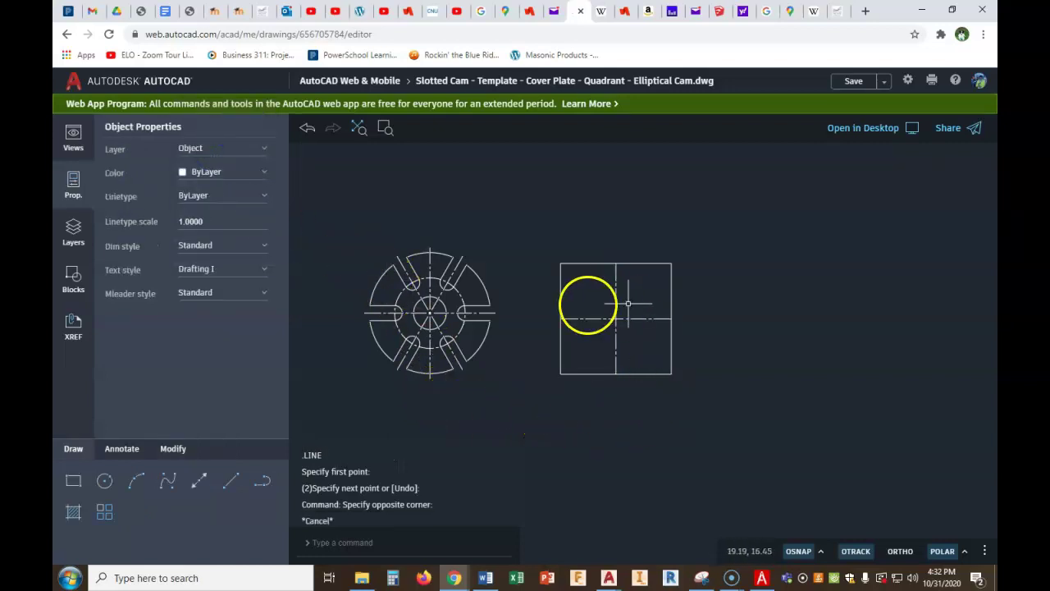
Check Fig. 3-64 in PDF Architect 7, then return to AutoCAD and start a circle
click(764, 583)
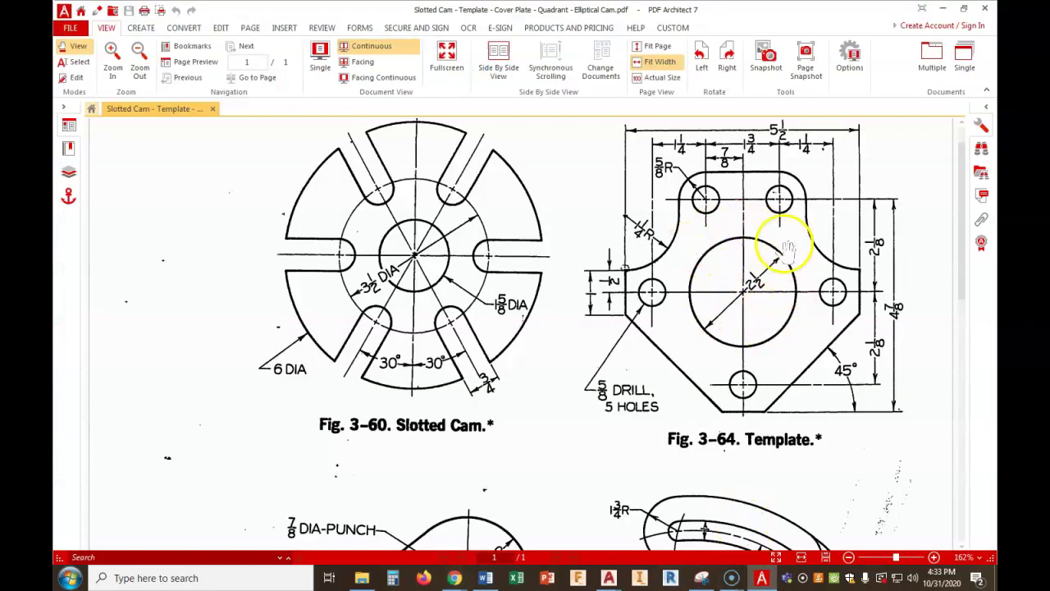
mouse_move(456, 578)
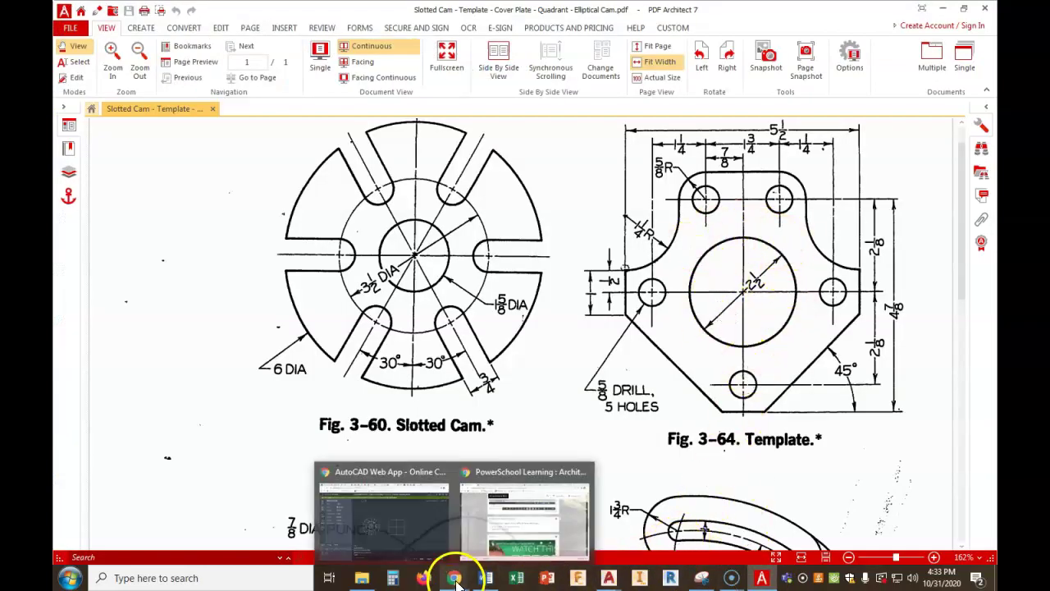
click(422, 526)
click(105, 481)
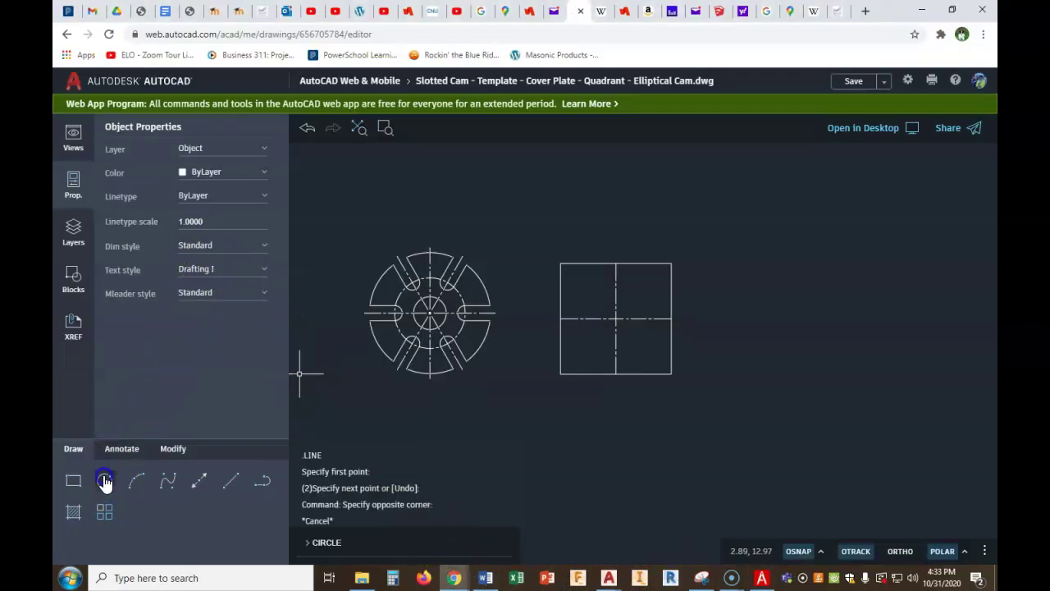
Draw a 2.5-diameter circle on the crossing of the square's dashed centerlines, then check the PDF
click(617, 318)
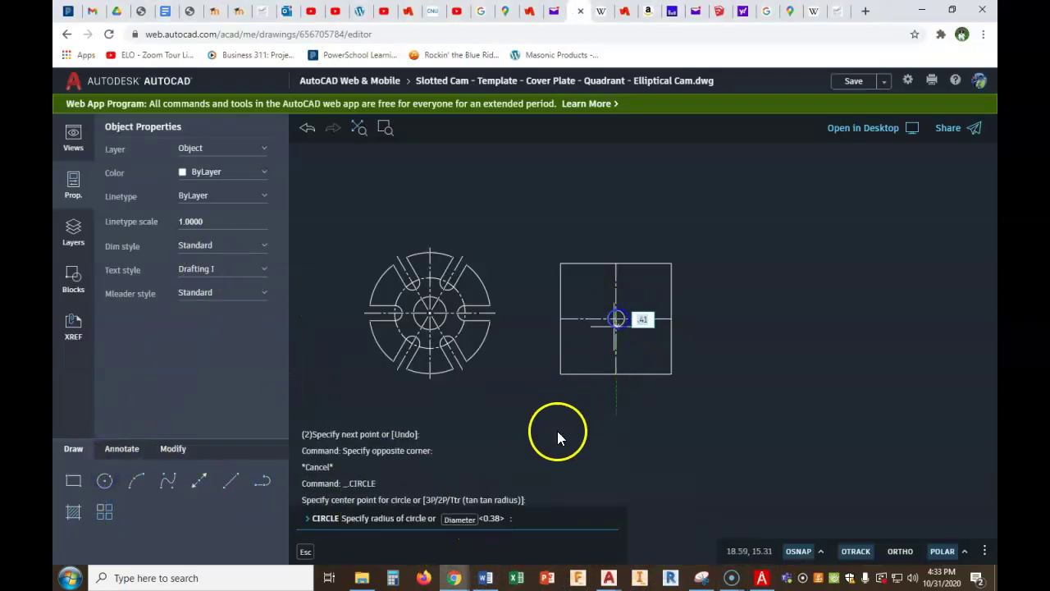
click(459, 519)
text(2.5)
key(Return)
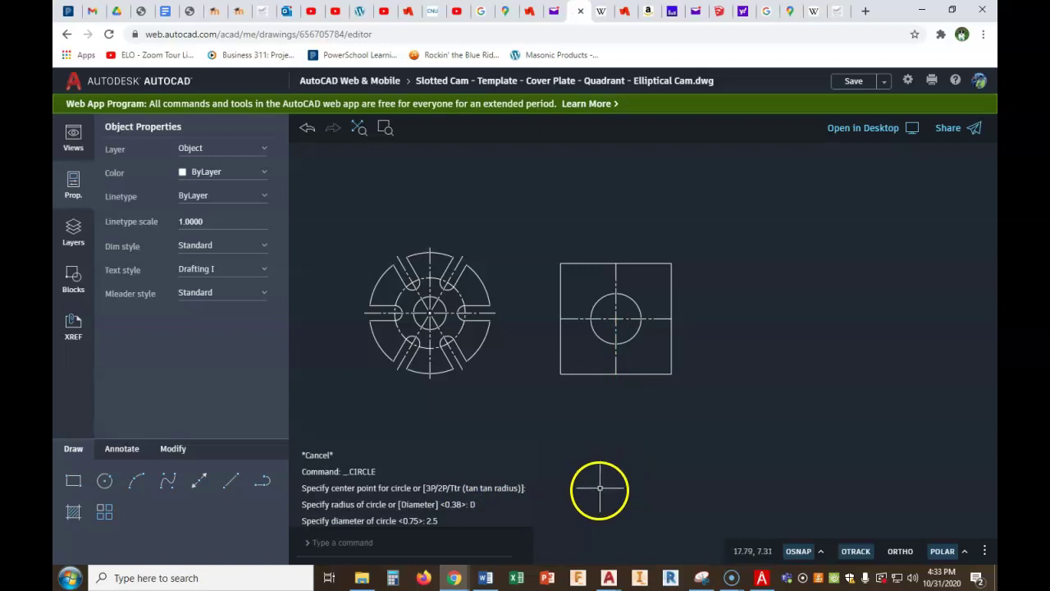
click(761, 577)
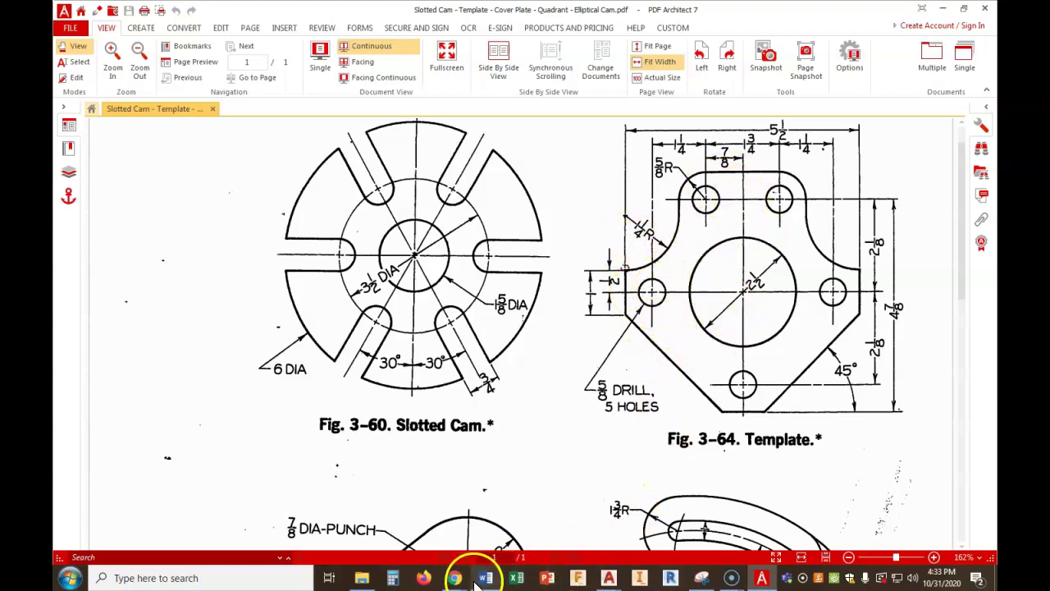
Offset the square's vertical centre line 2-1/8 to the left with a repeated Offset command
mouse_move(455, 580)
click(432, 538)
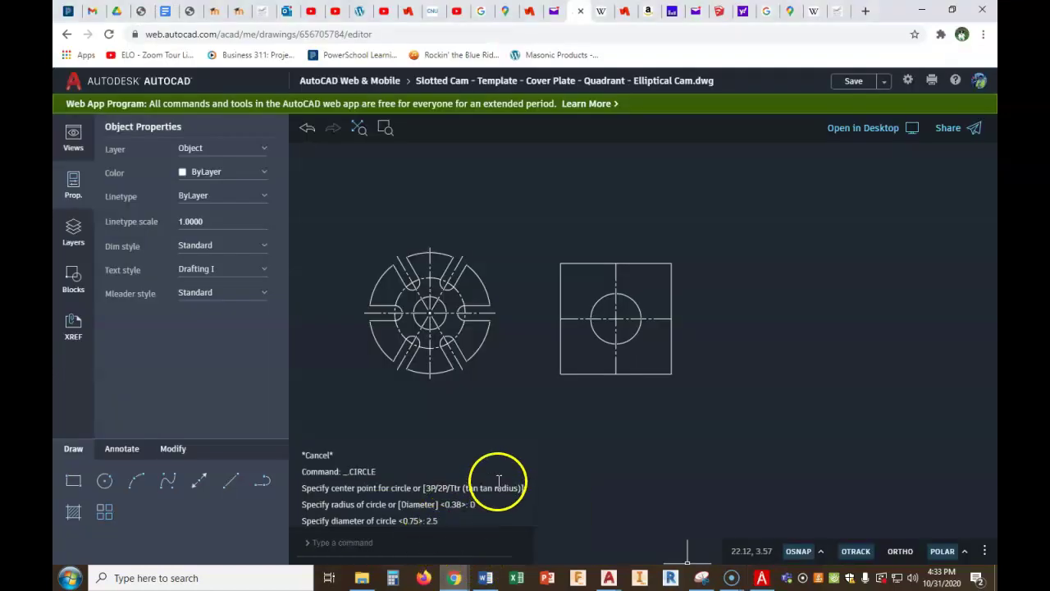
click(174, 449)
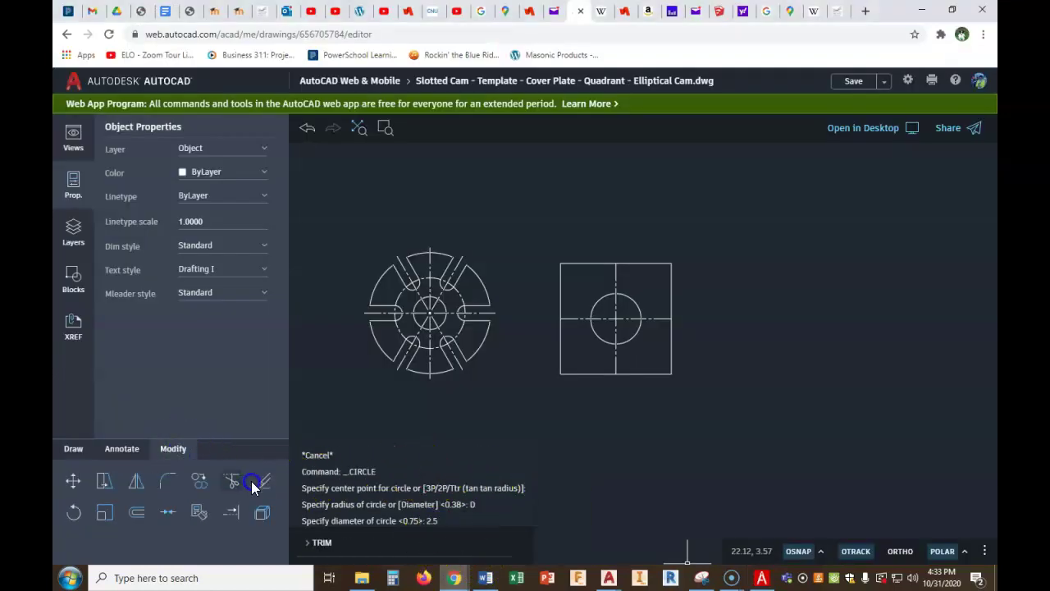
click(139, 514)
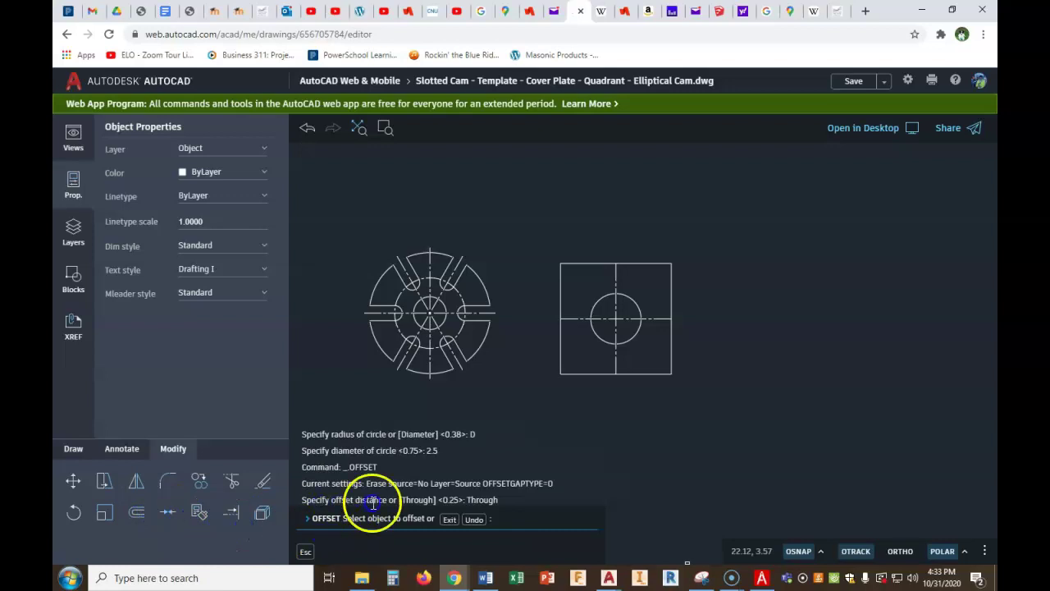
click(449, 520)
right_click(512, 412)
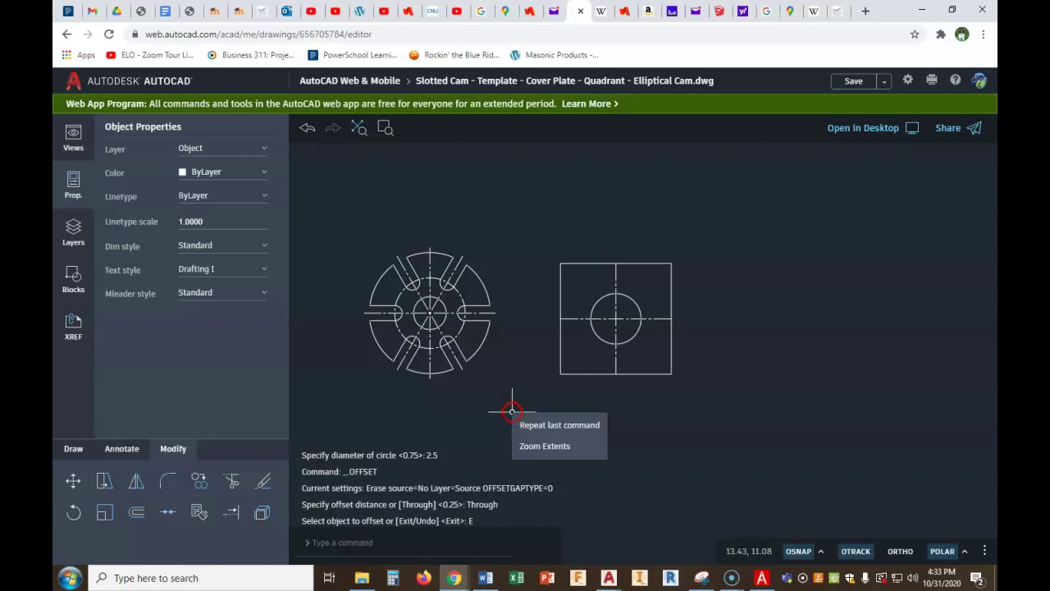
click(537, 425)
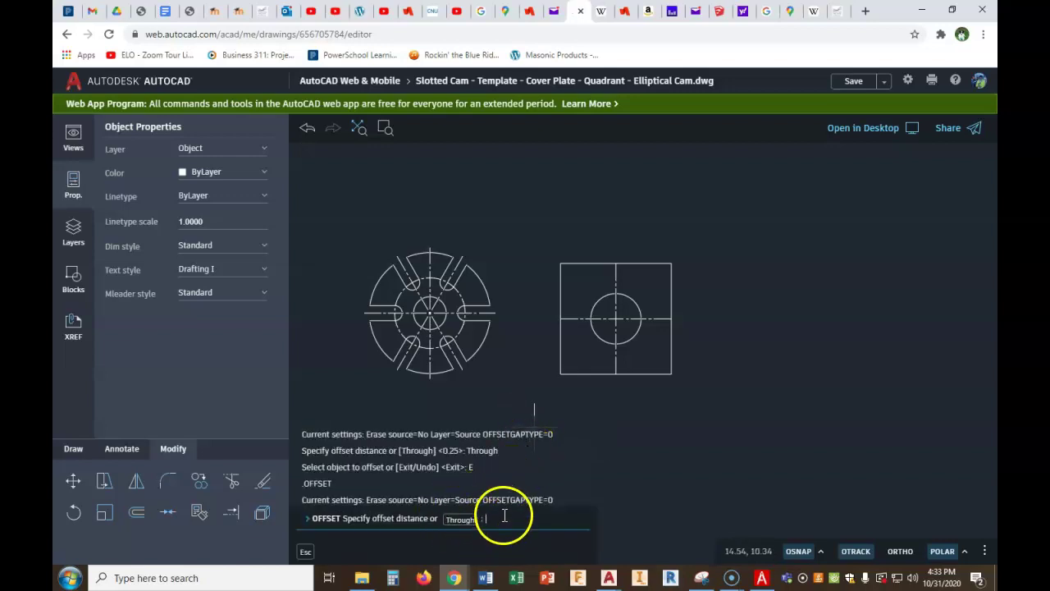
text(2-1/8)
key(Return)
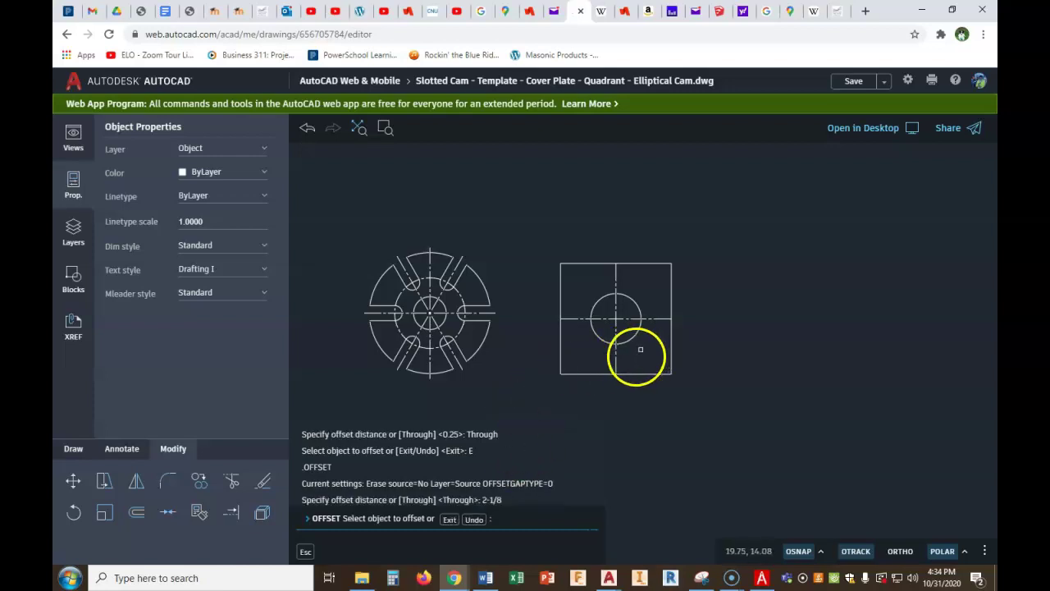
click(617, 365)
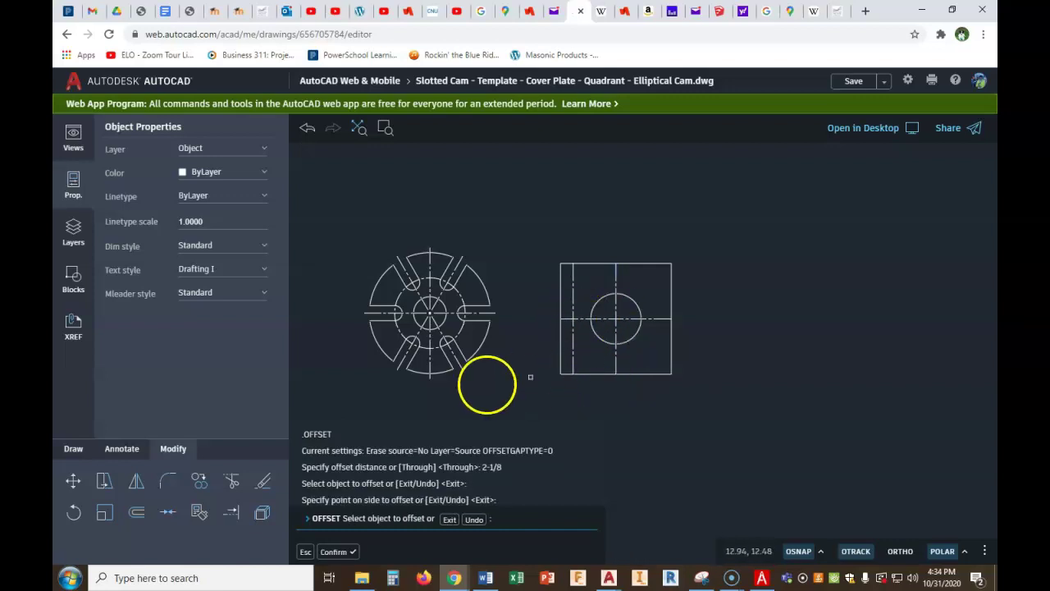
click(67, 449)
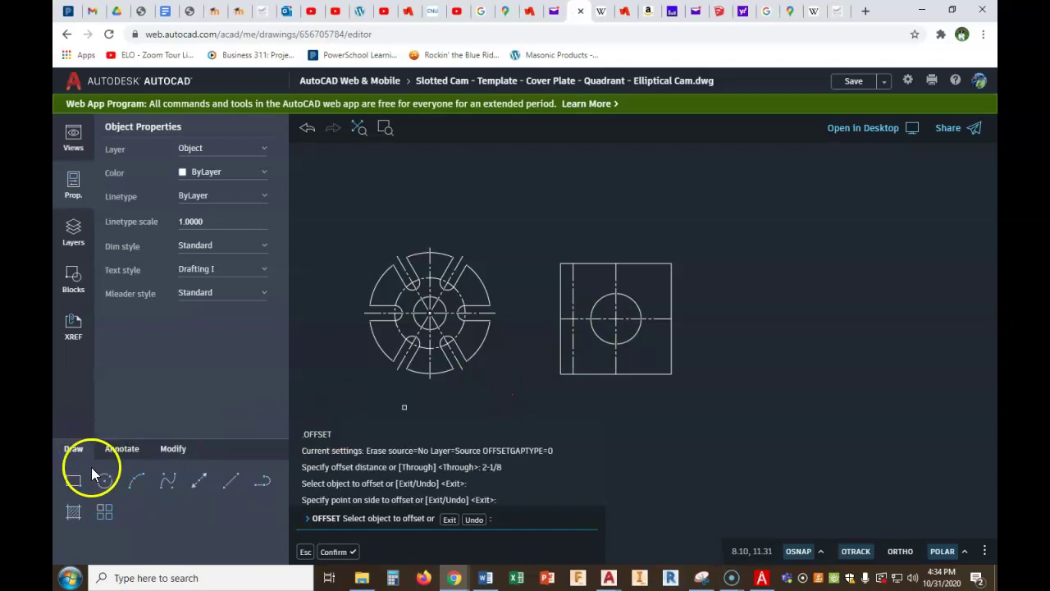
Draw a 5/8-diameter circle where the offset left line crosses the horizontal centre line
click(105, 483)
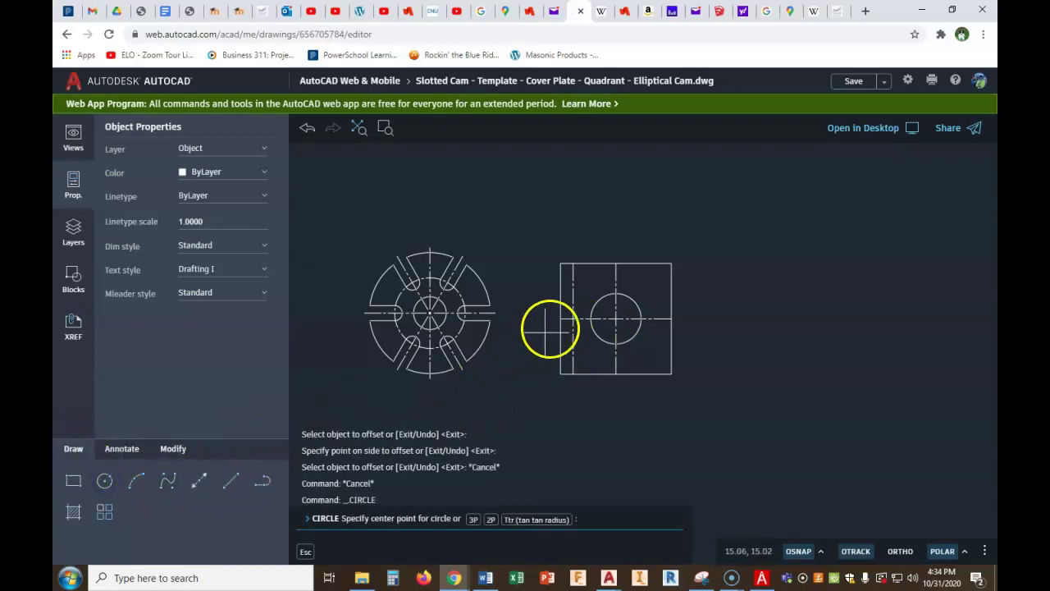
click(573, 317)
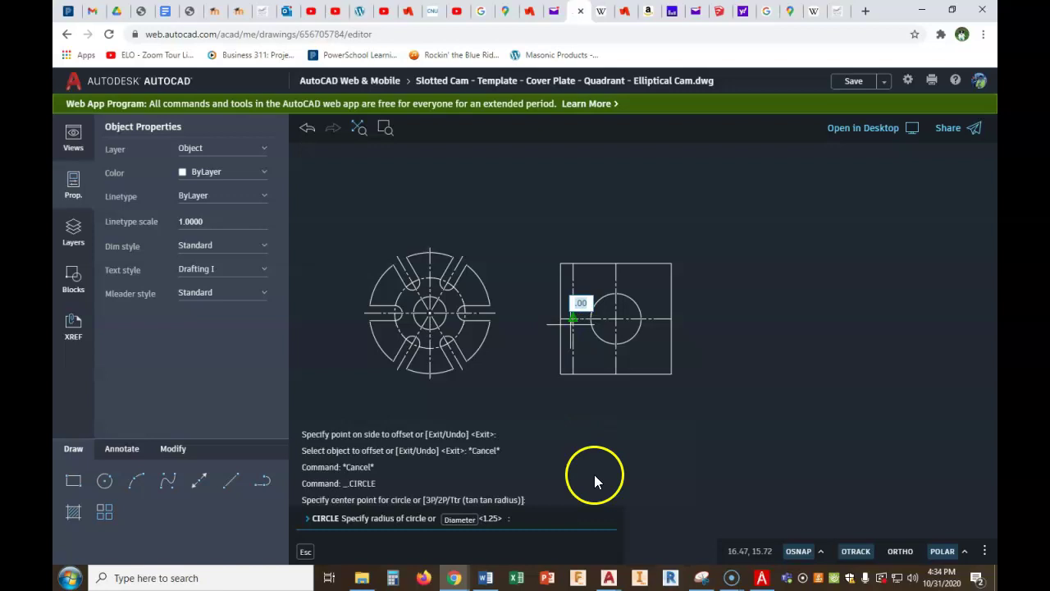
click(762, 578)
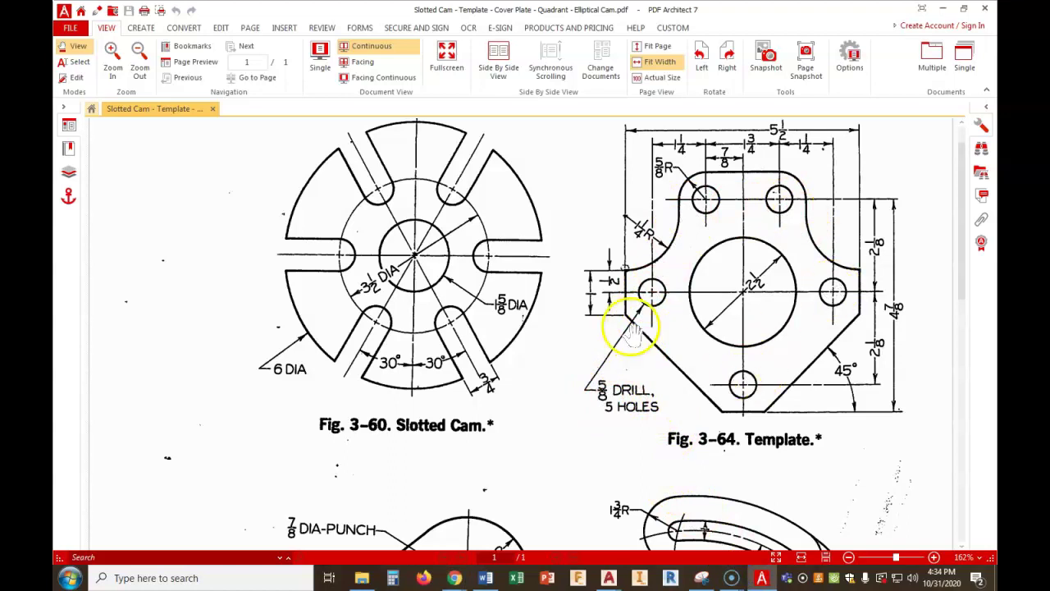
mouse_move(457, 574)
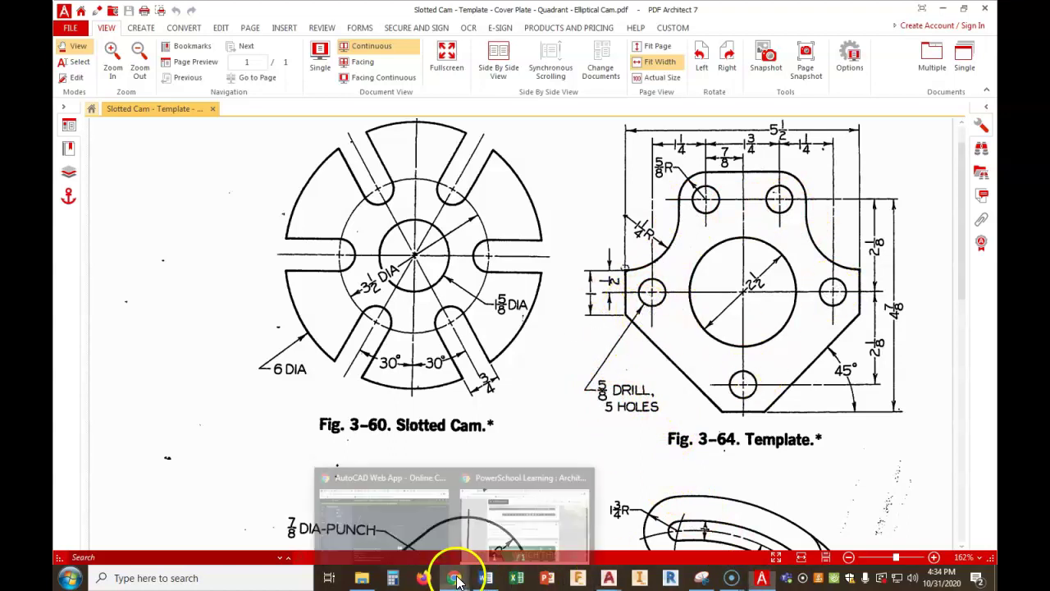
click(417, 538)
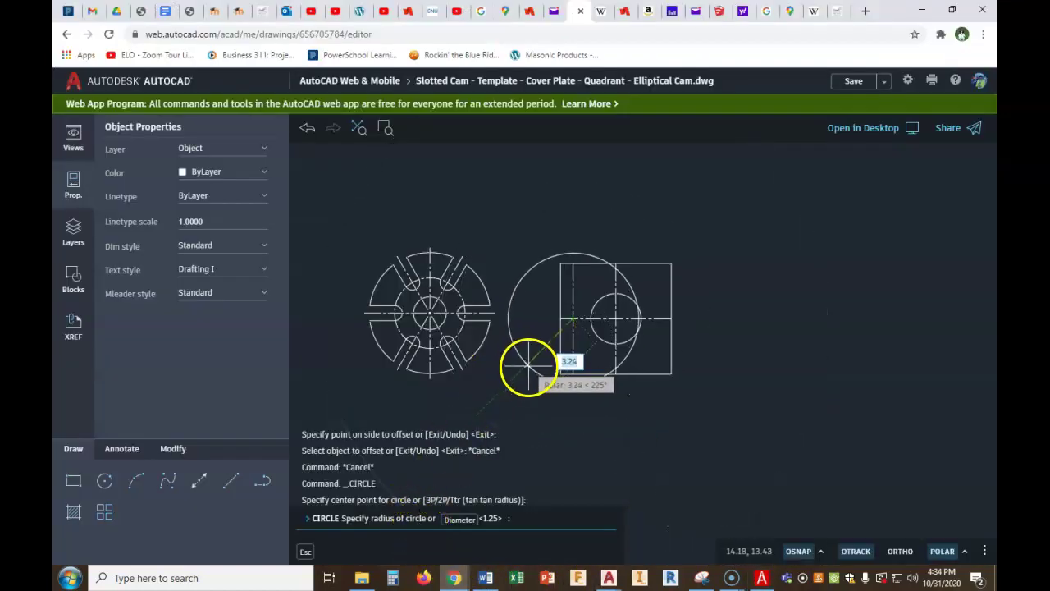
click(459, 520)
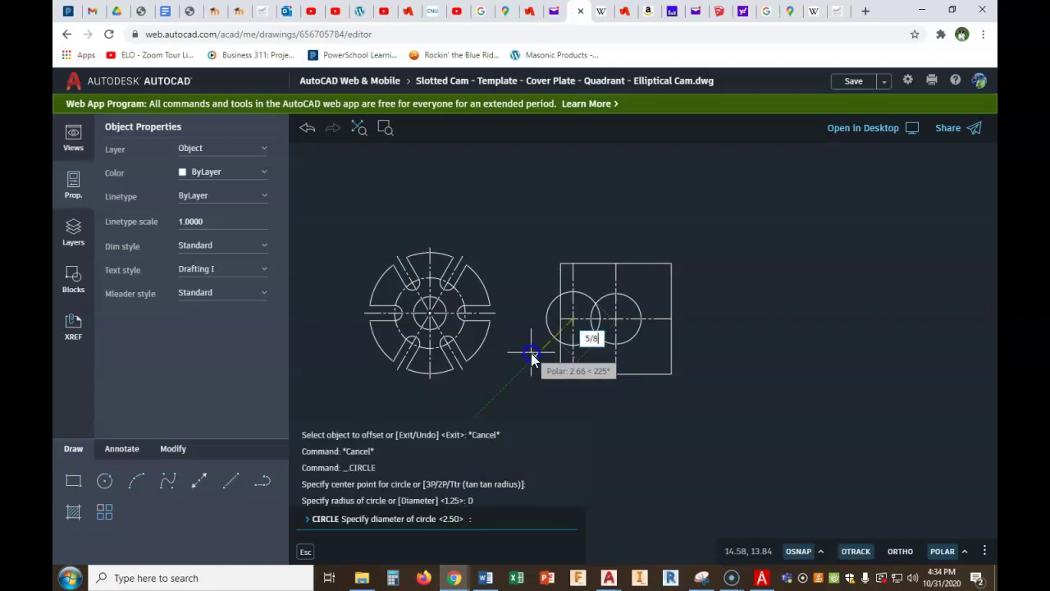
key(Return)
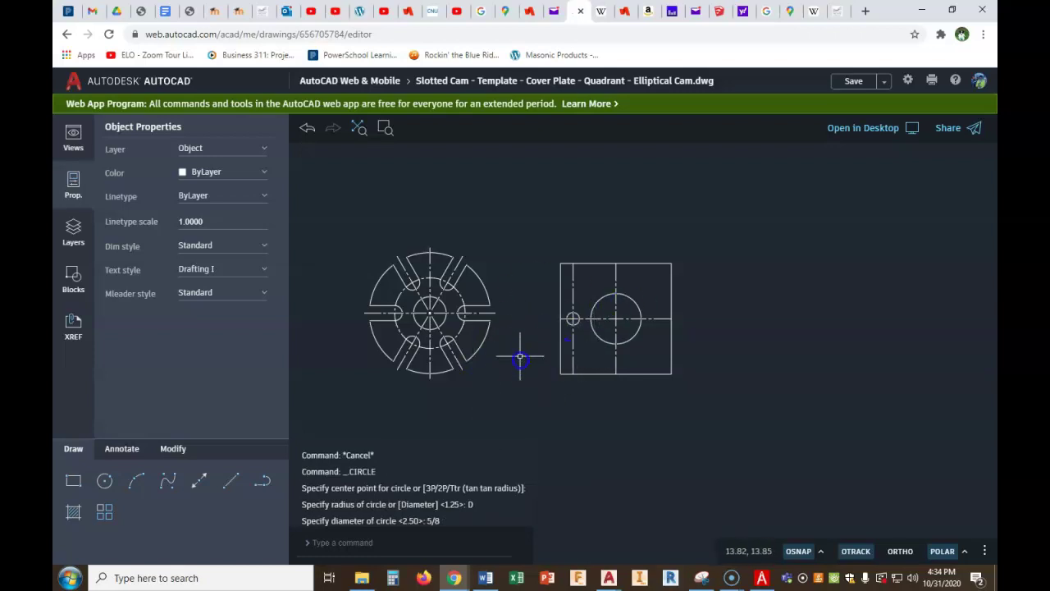
scroll(563, 284, up, 2)
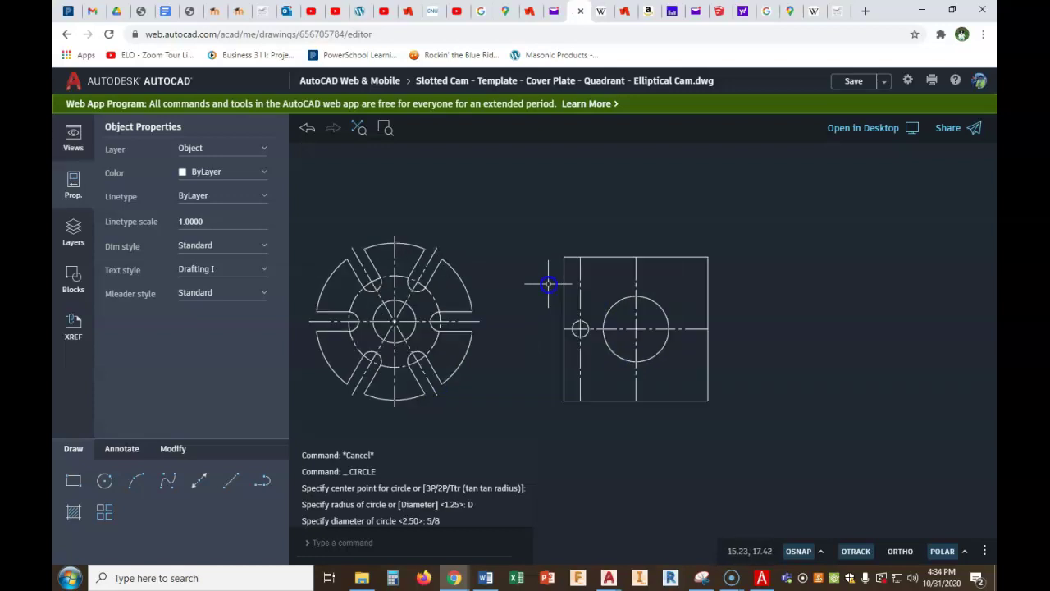
click(760, 578)
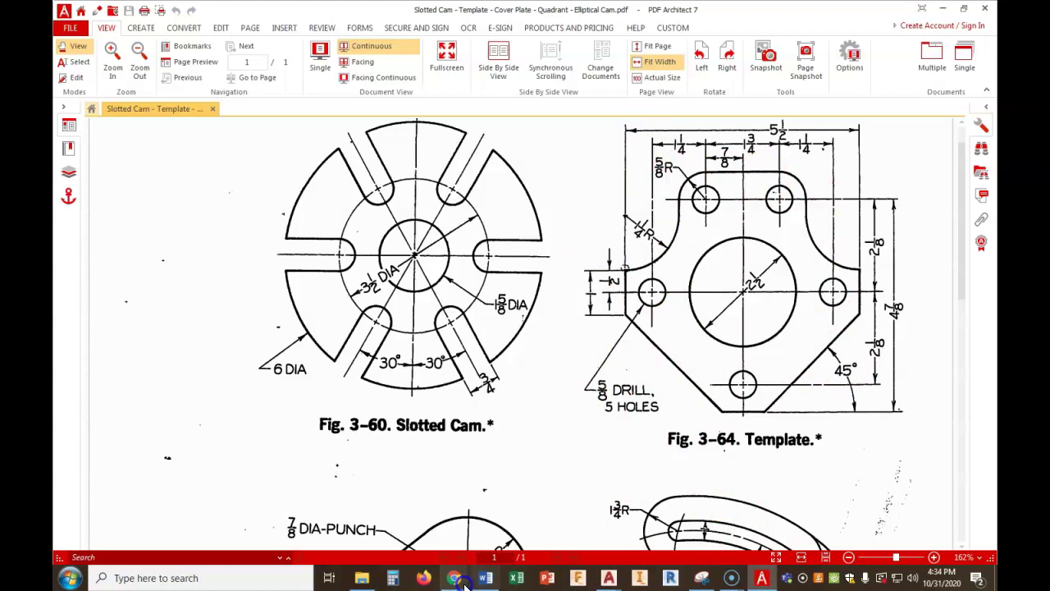
mouse_move(455, 579)
click(417, 520)
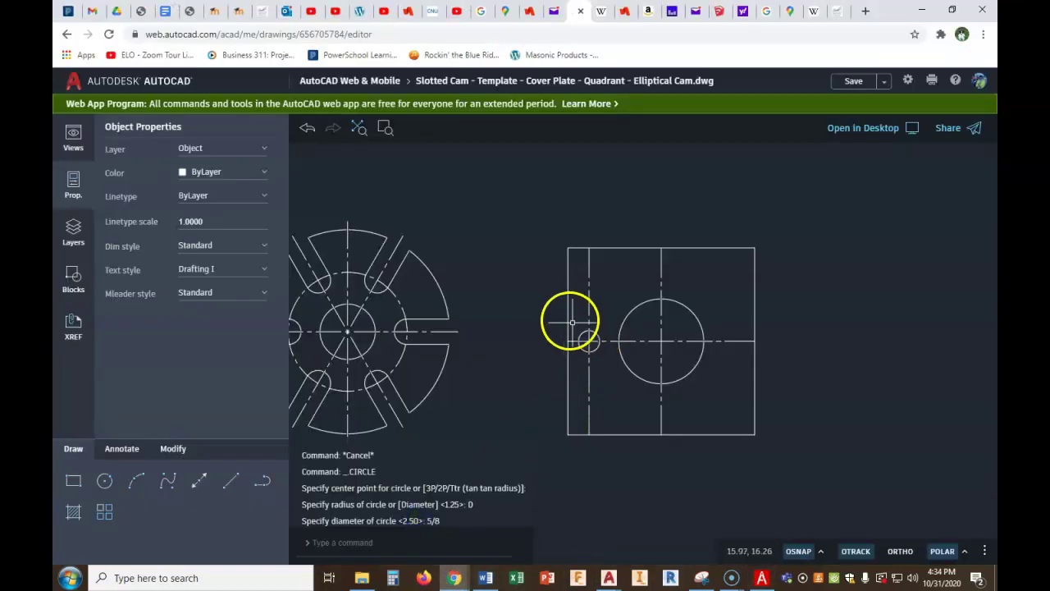
Try stretching the left edge's top end down to the horizontal centre line, then cancel
click(568, 316)
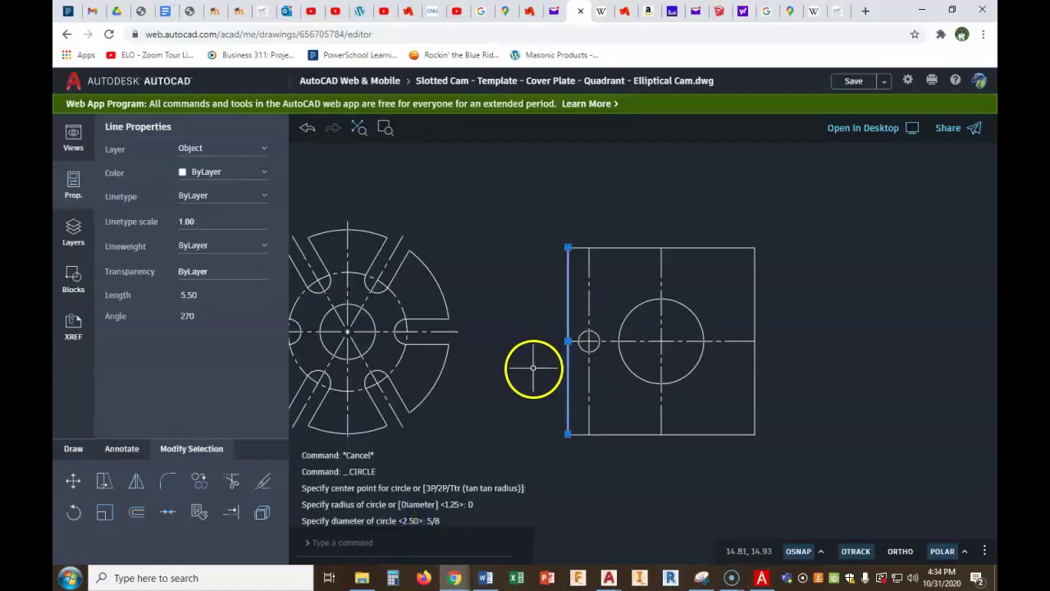
click(568, 246)
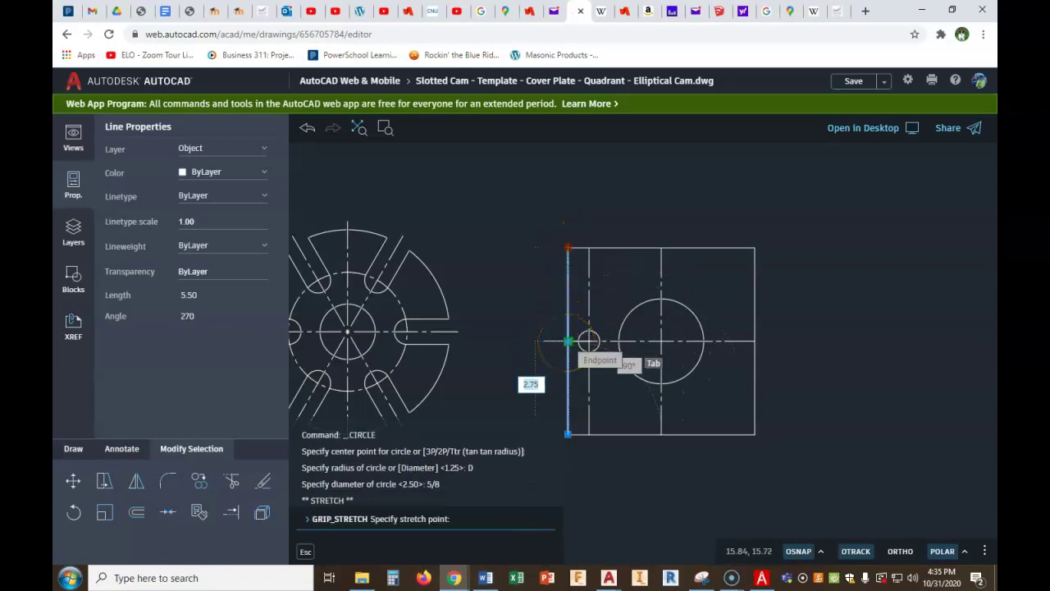
scroll(568, 340, up, 2)
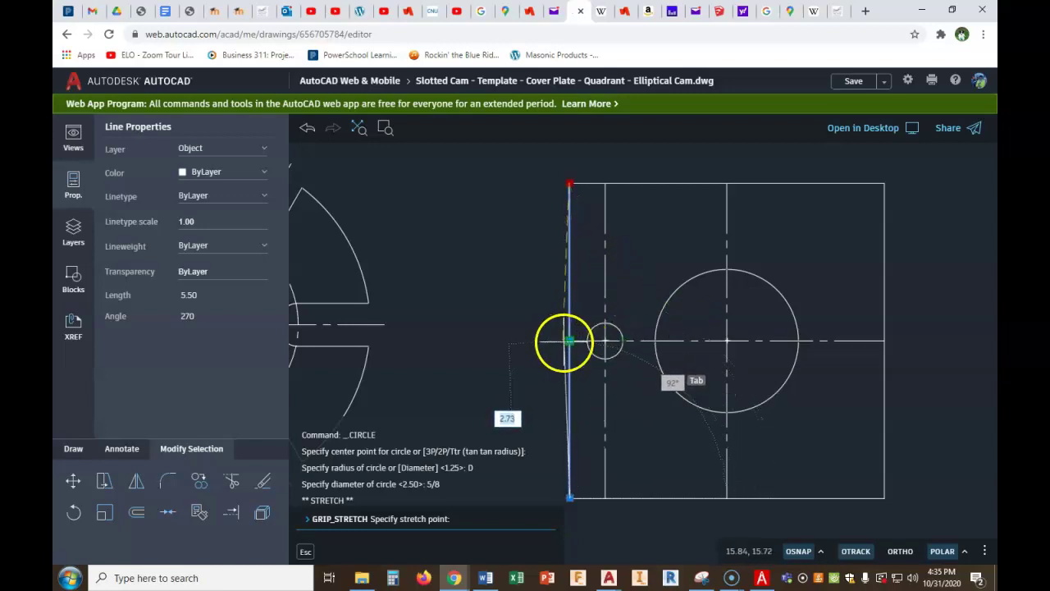
click(570, 339)
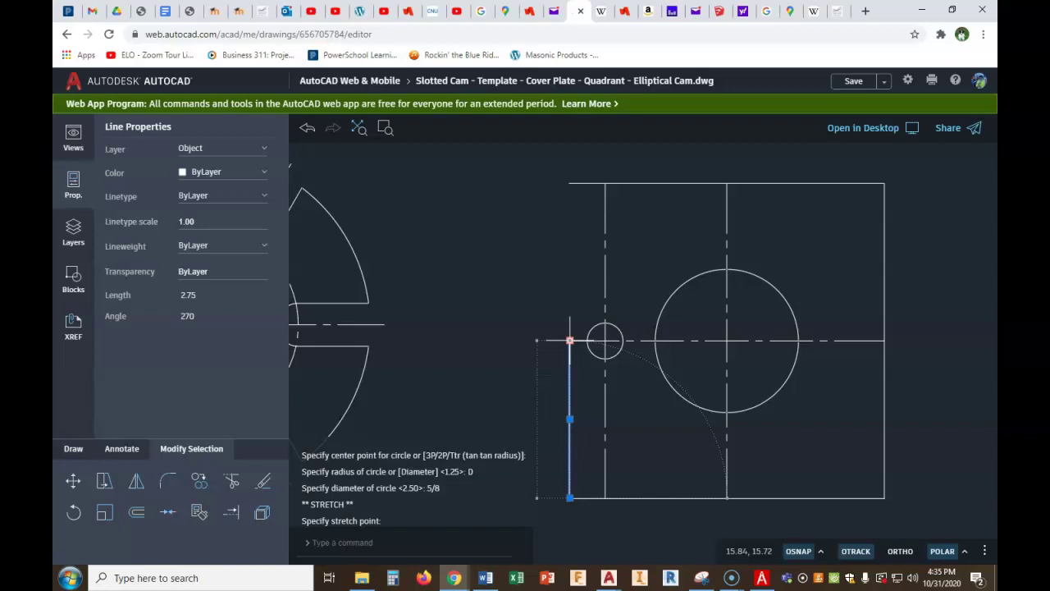
click(569, 340)
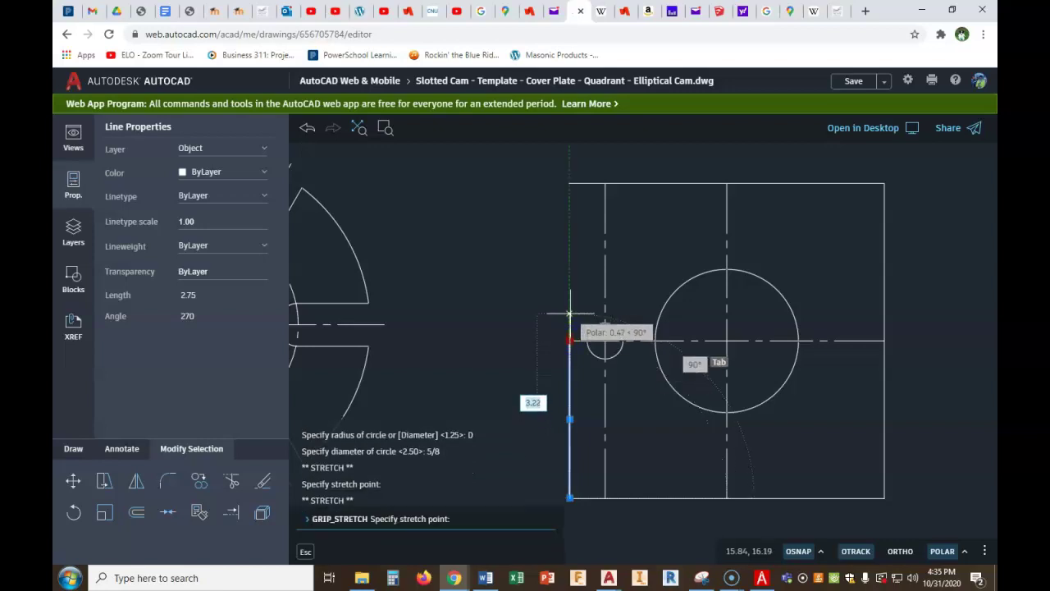
key(Escape)
key(Escape)
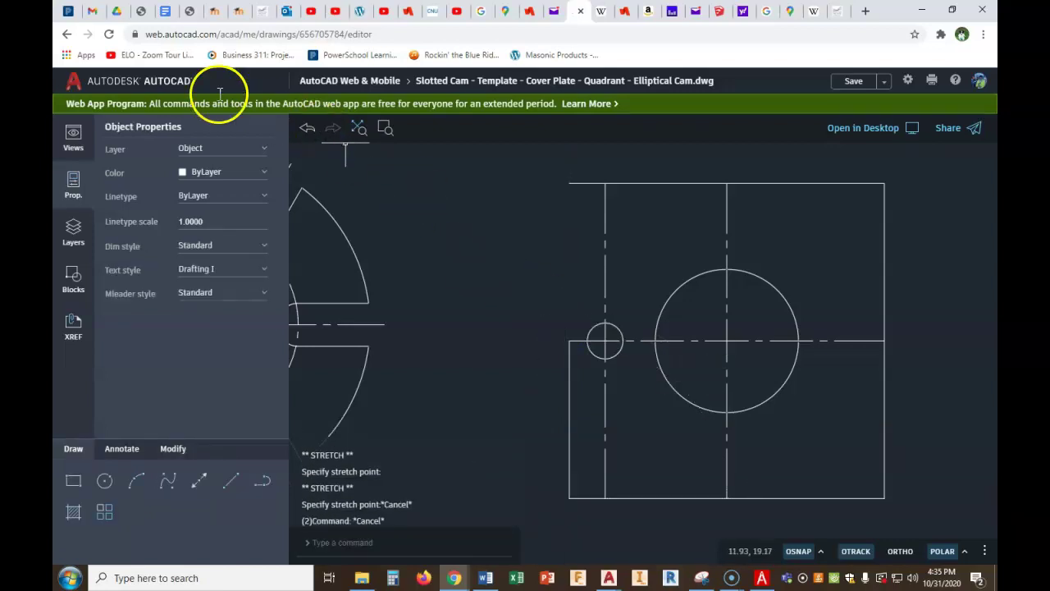
Undo the stretch and draw a 1-unit line downward starting 0.5 above the centre line
click(307, 128)
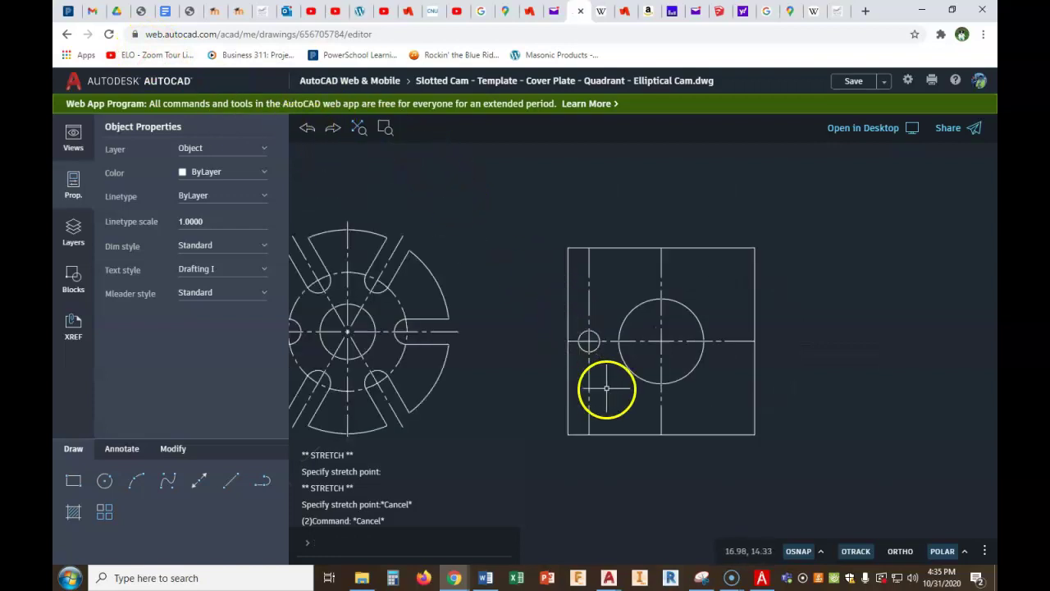
scroll(606, 388, up, 3)
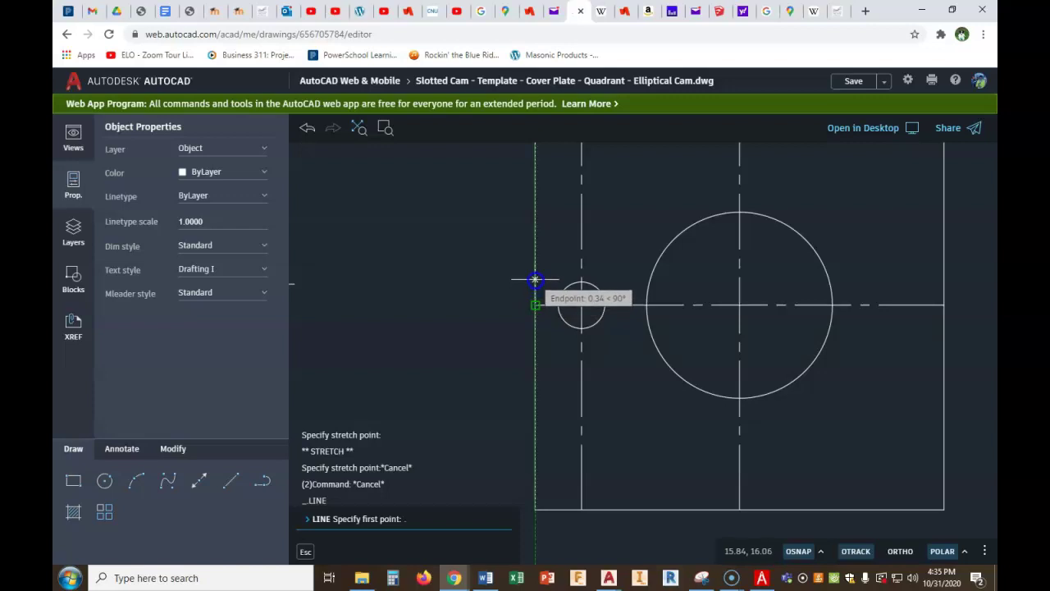
key(Return)
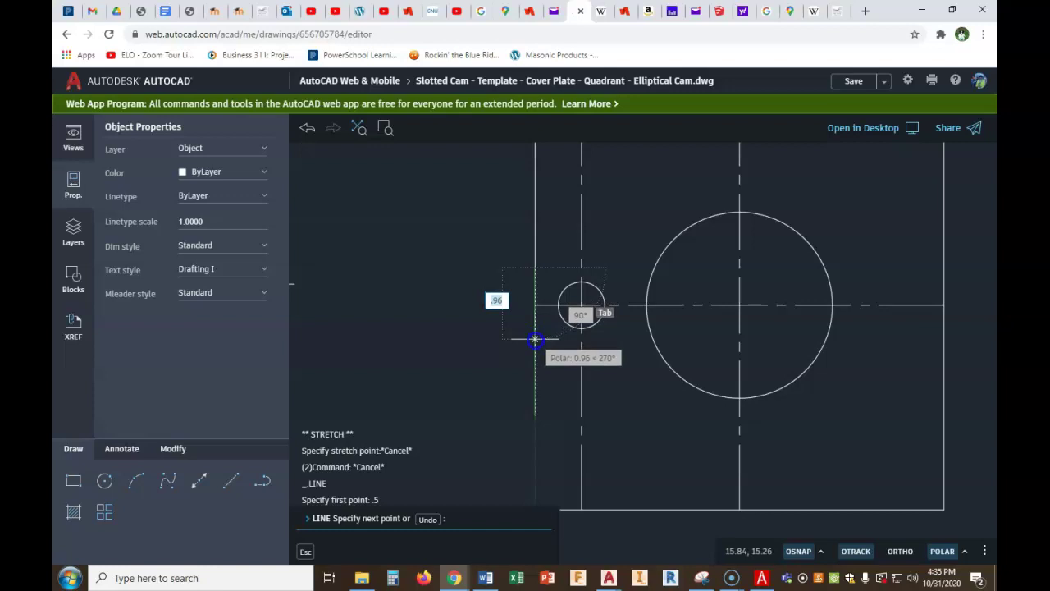
text(1)
key(Return)
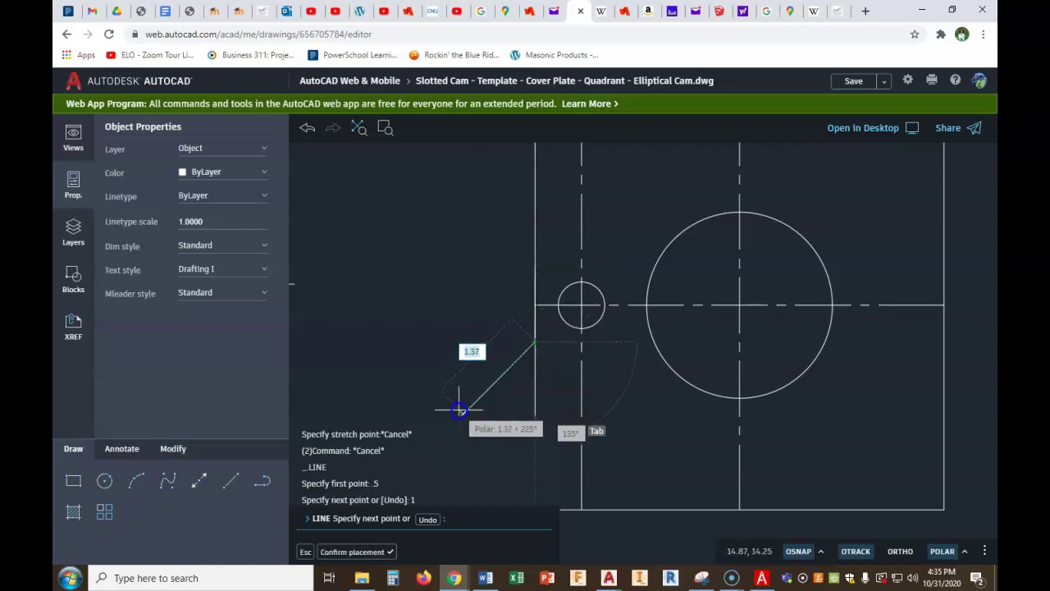
key(Return)
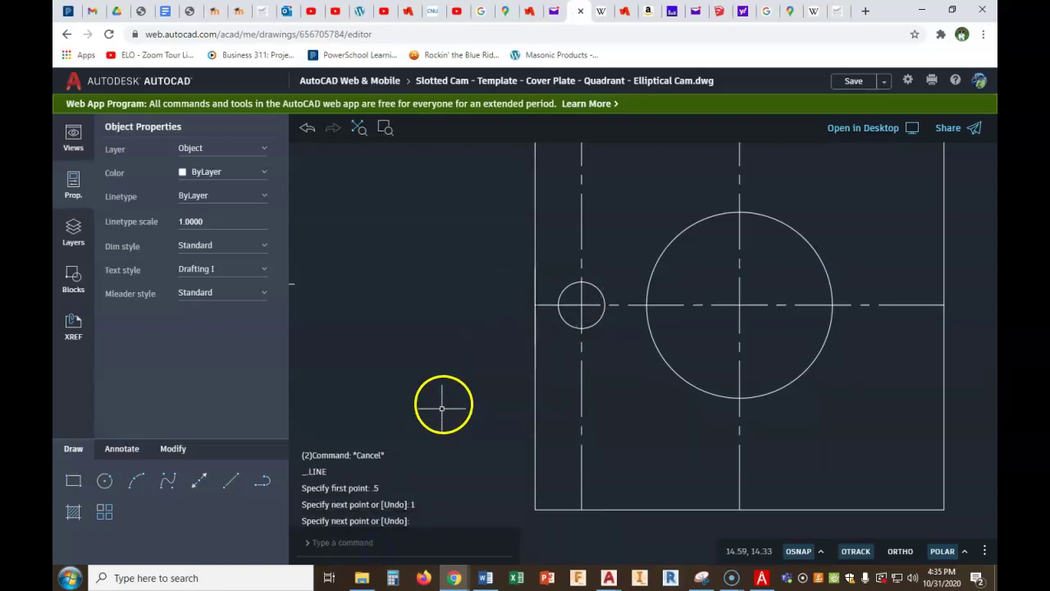
Delete the old full left edge, view the whole plate, and check polar angles and the PDF
scroll(441, 406, down, 2)
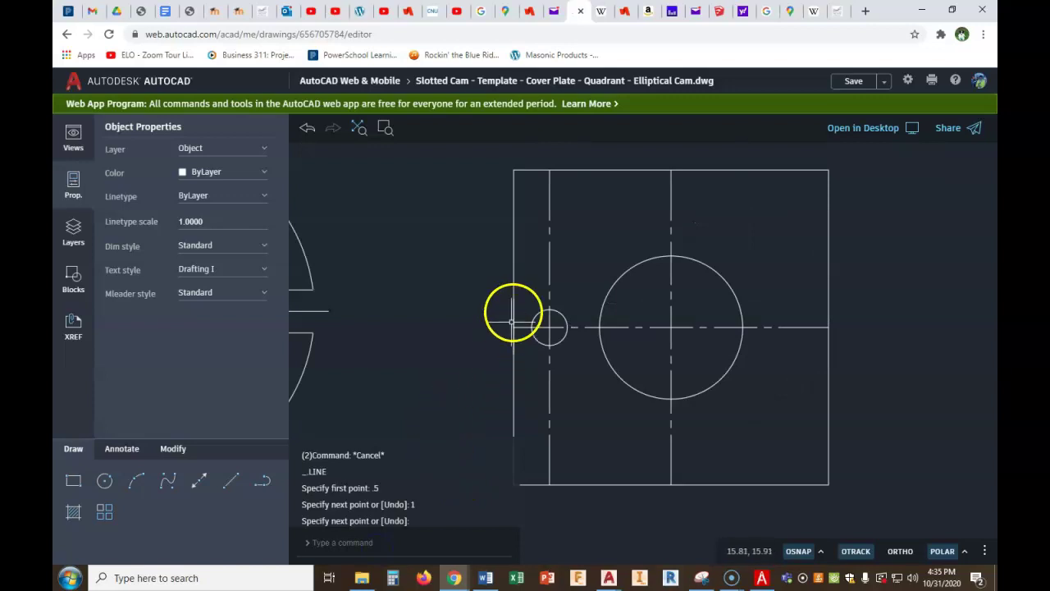
click(513, 201)
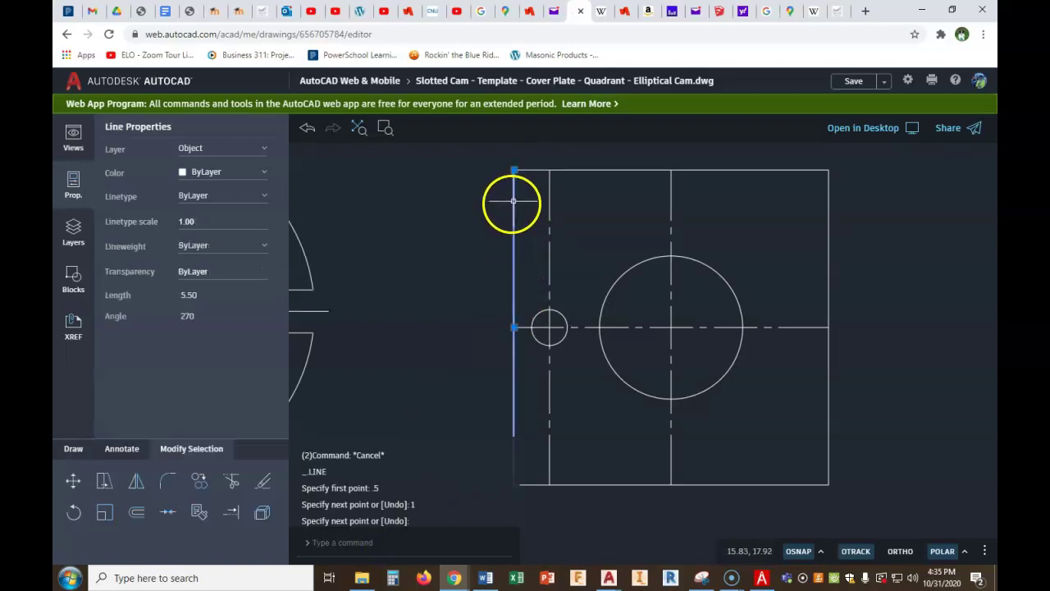
key(Delete)
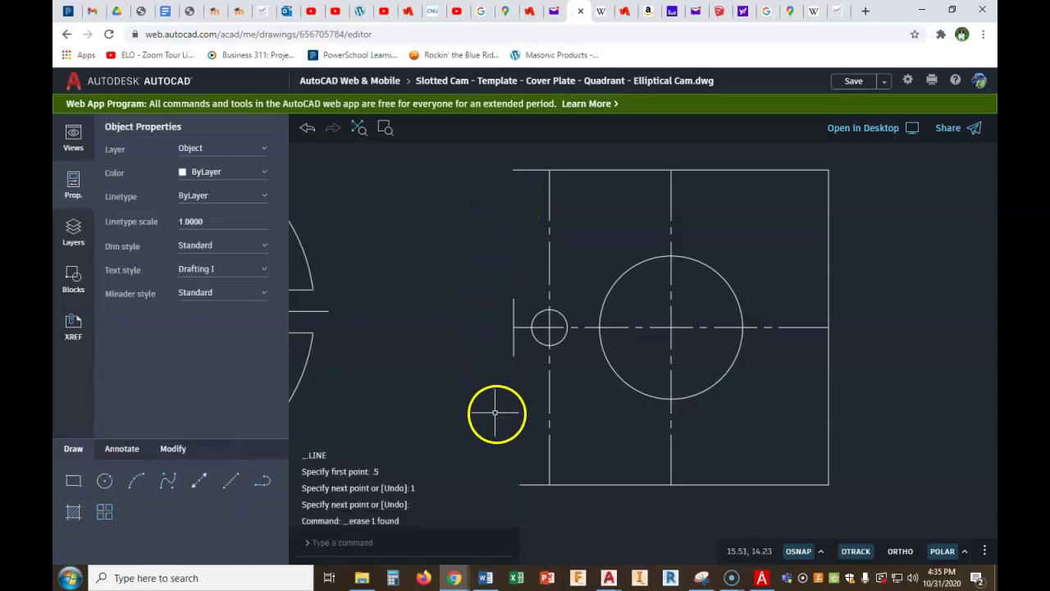
scroll(551, 405, down, 1)
middle_drag(550, 405, 554, 334)
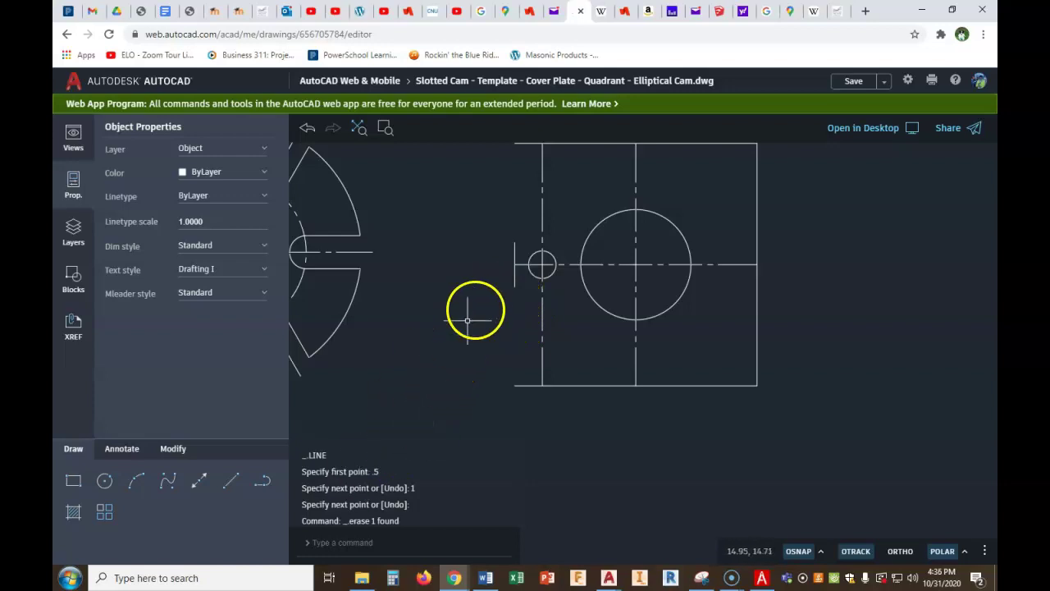
click(965, 553)
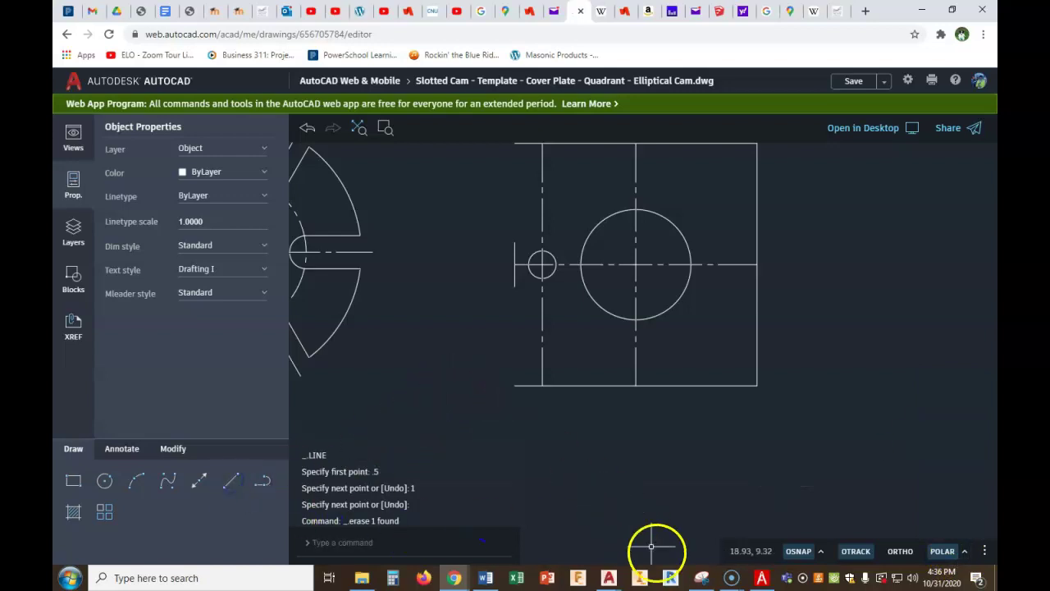
click(761, 577)
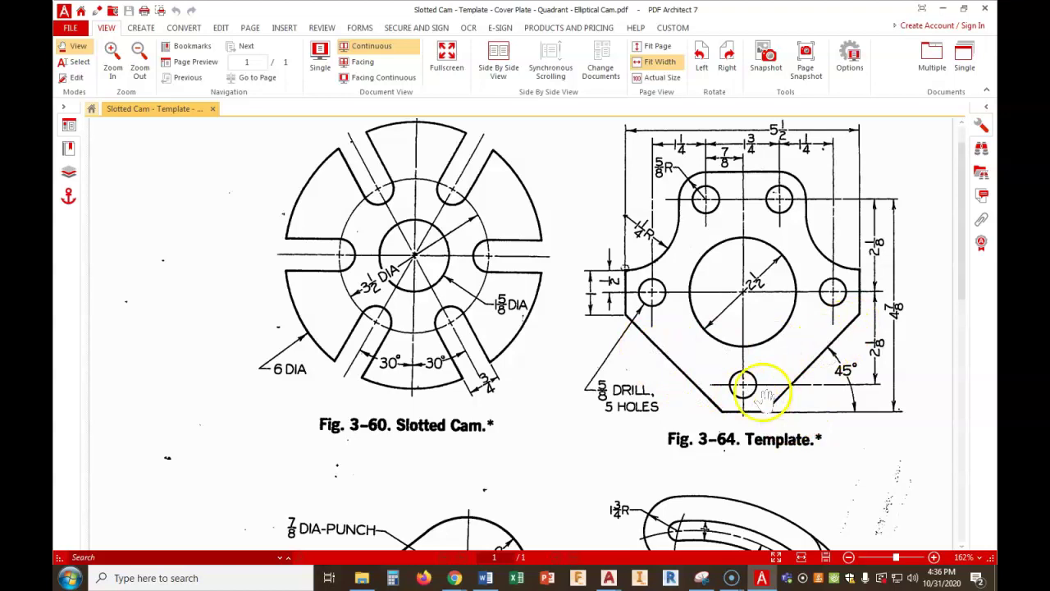
Review the 45° chamfered corner in Fig. 3-64, then return to the AutoCAD Web drawing
mouse_move(447, 570)
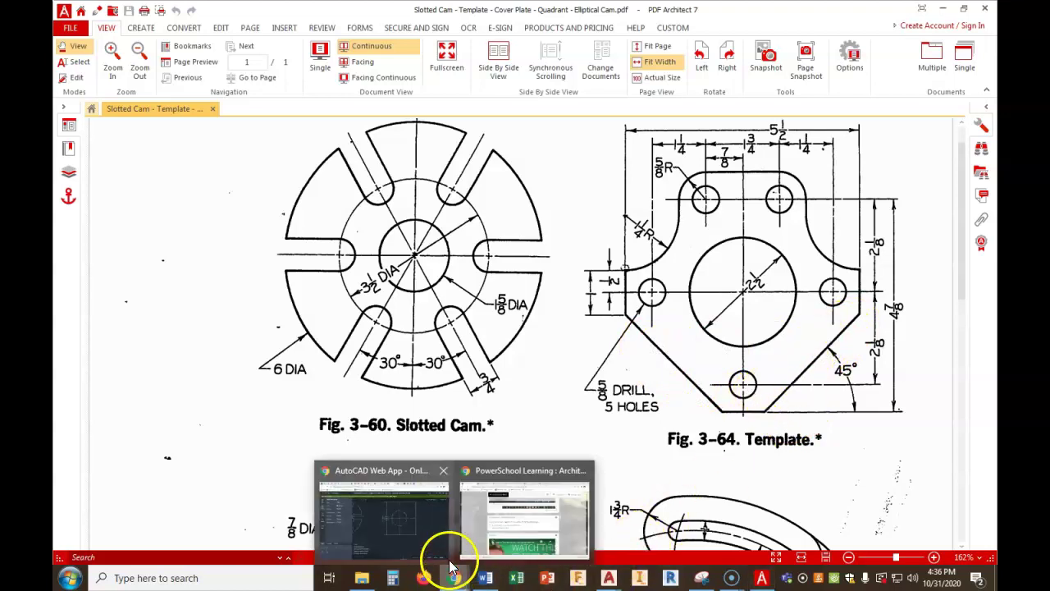
click(420, 521)
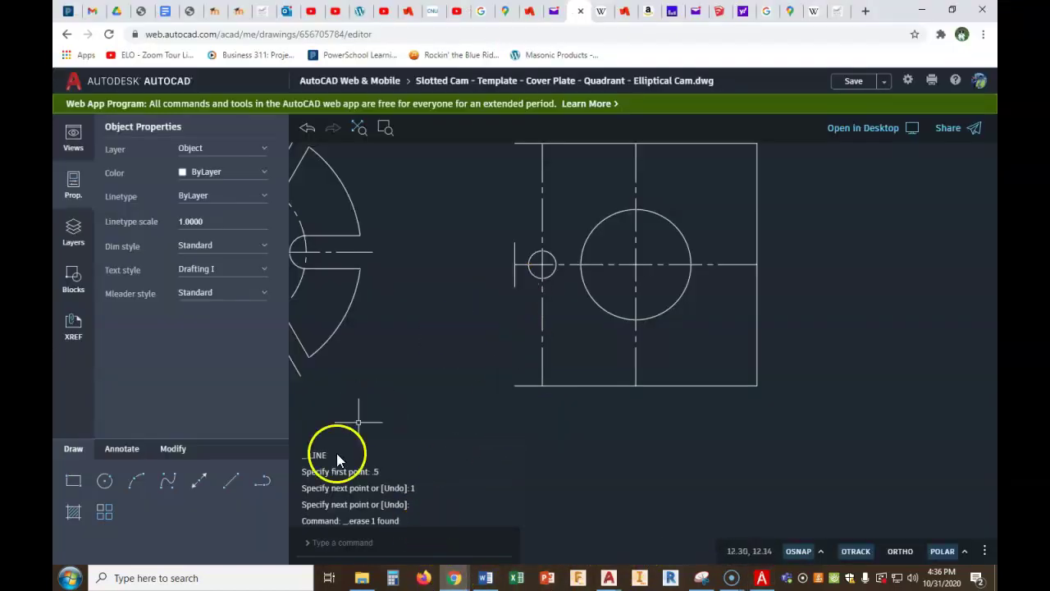
Draw a 45° chamfer line from the short left edge's lower end to the bottom edge
click(227, 484)
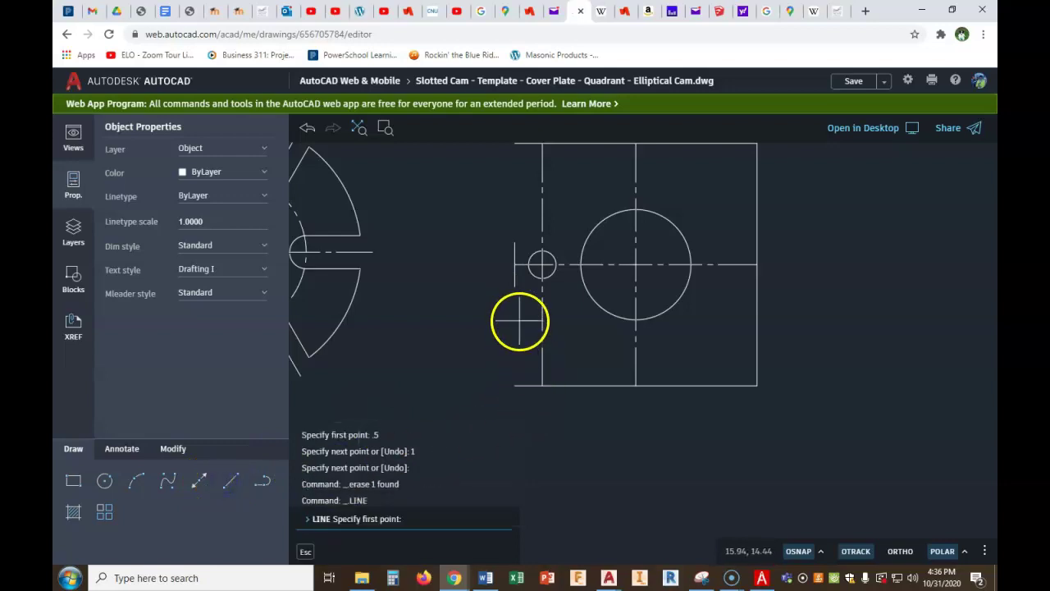
click(515, 289)
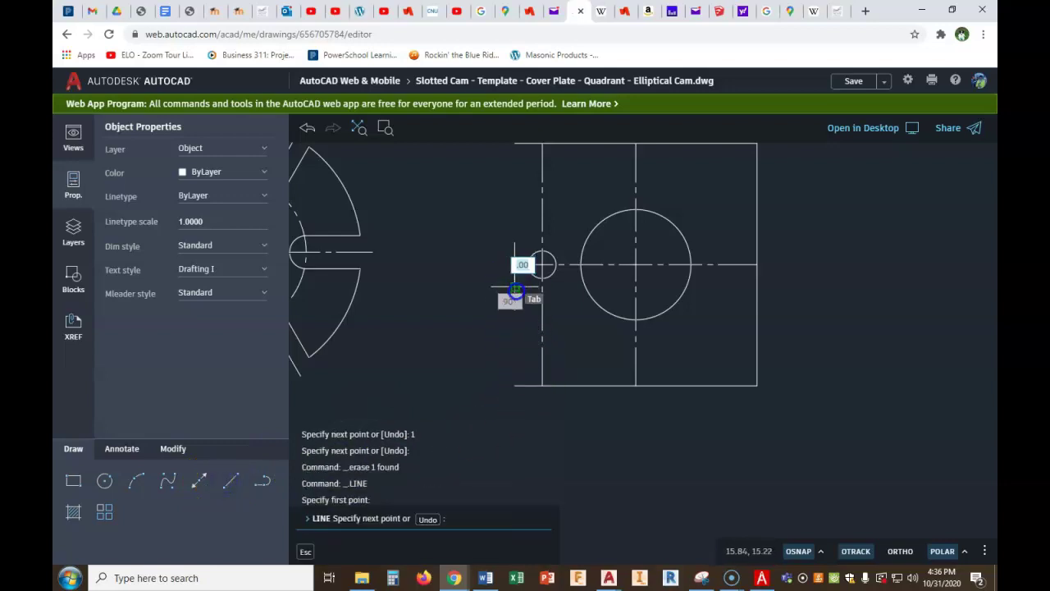
click(614, 384)
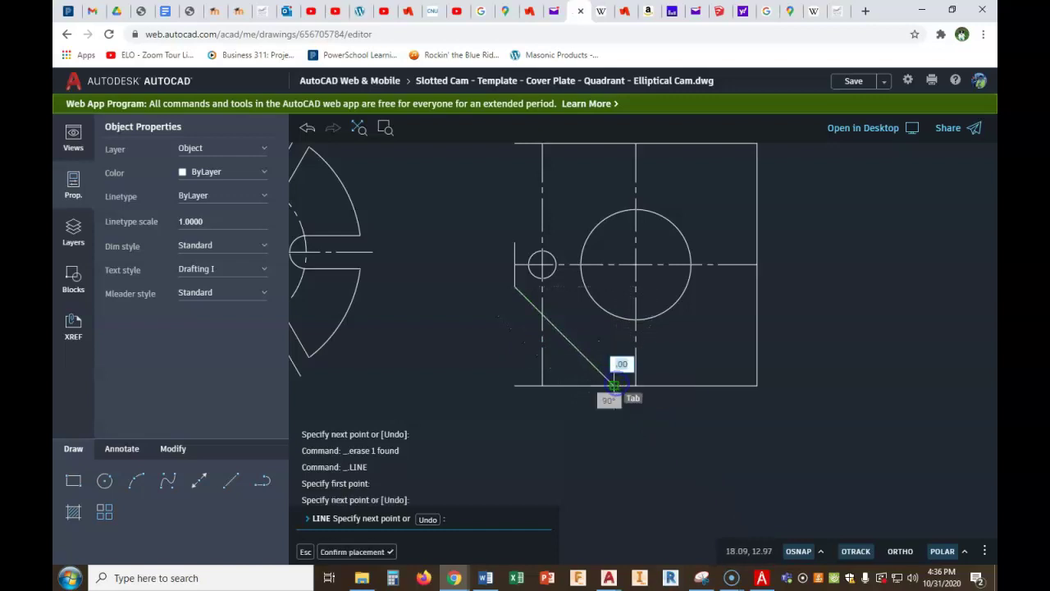
right_click(654, 441)
click(657, 456)
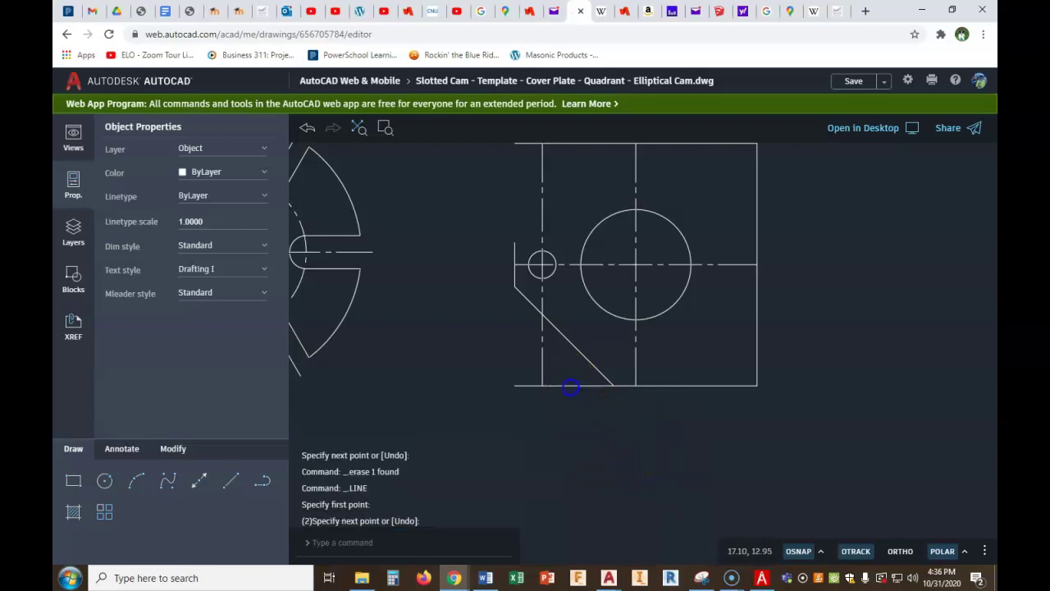
Stretch the bottom edge's left end to the chamfer, shortening it to 3.25
click(527, 386)
click(515, 386)
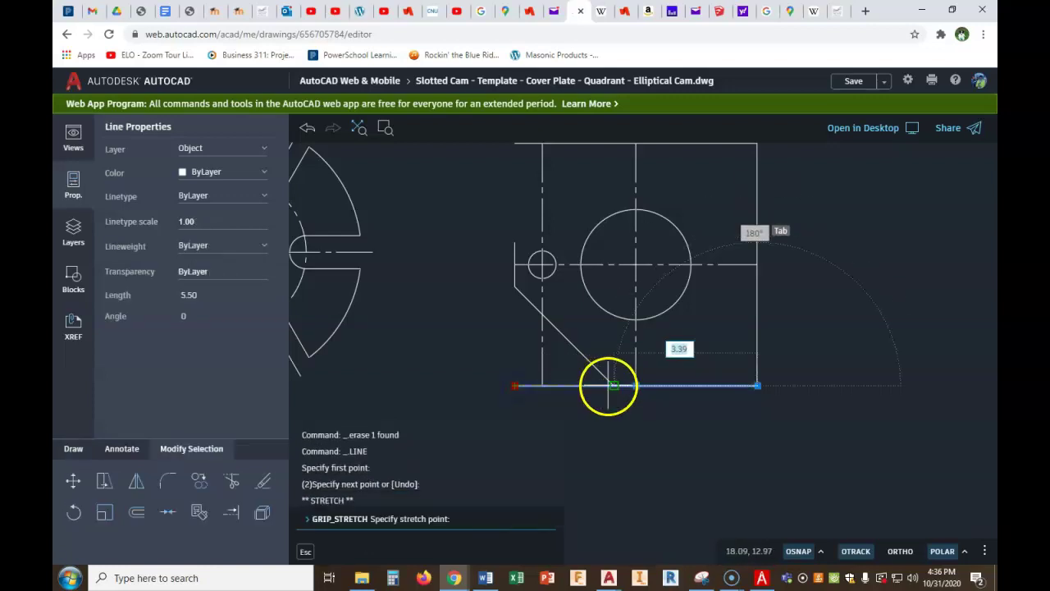
click(614, 385)
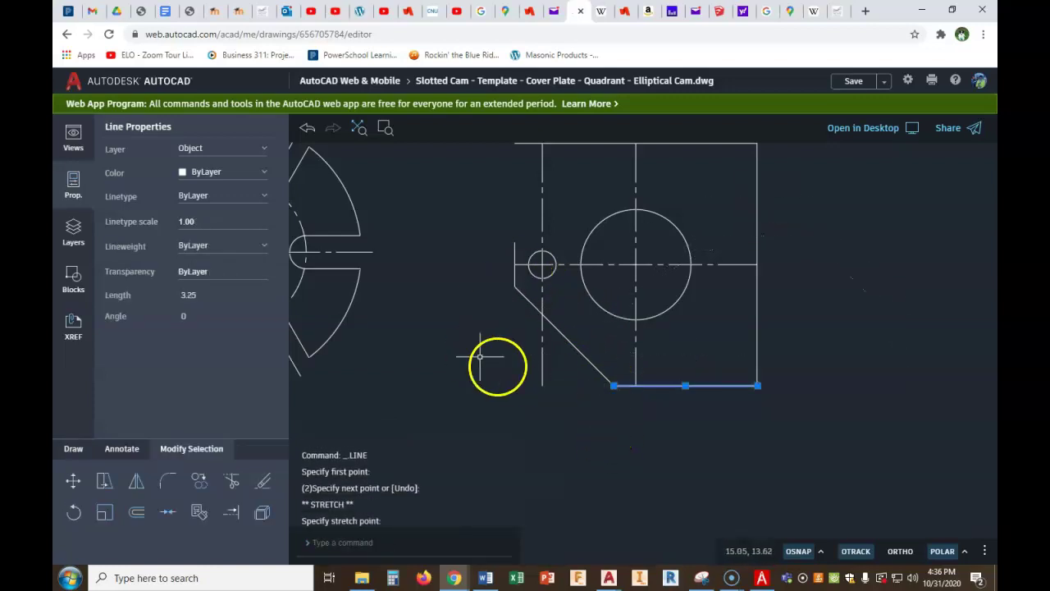
click(542, 374)
click(541, 385)
click(536, 340)
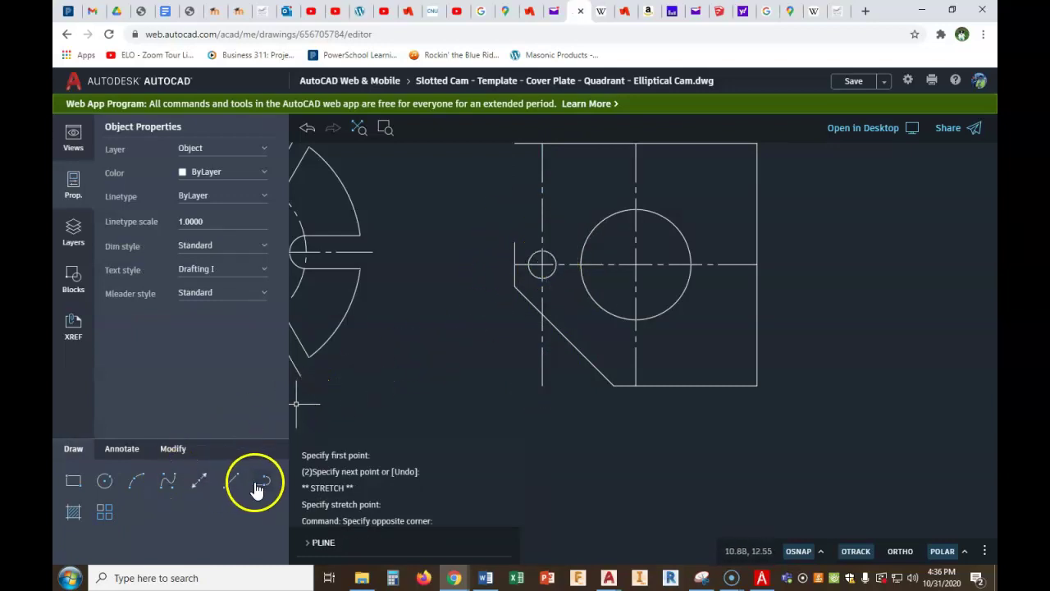
Offset the 5/8 hole outward by .25 to make a helper circle
click(174, 449)
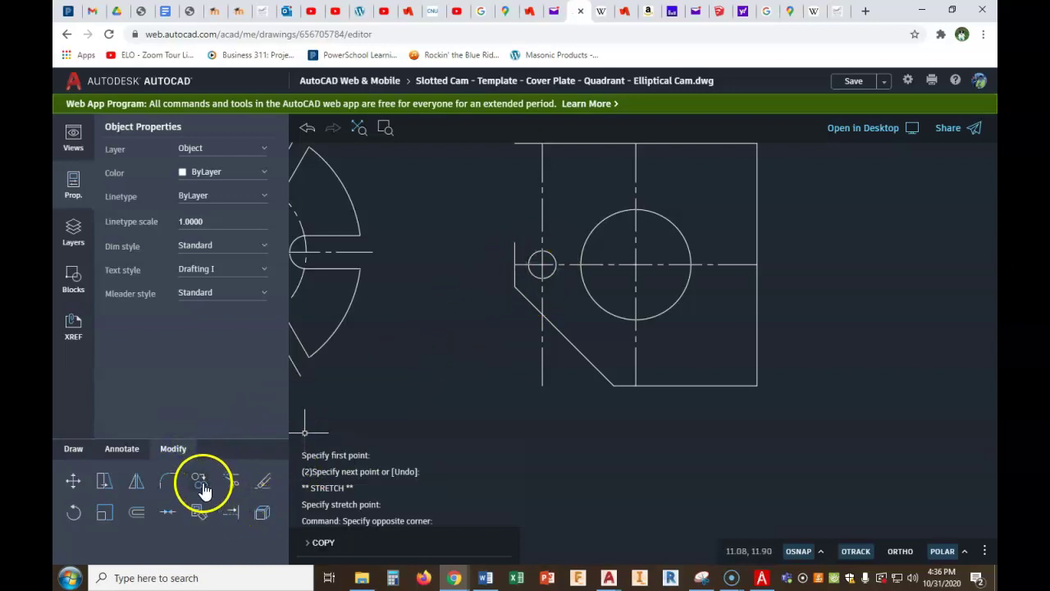
click(136, 512)
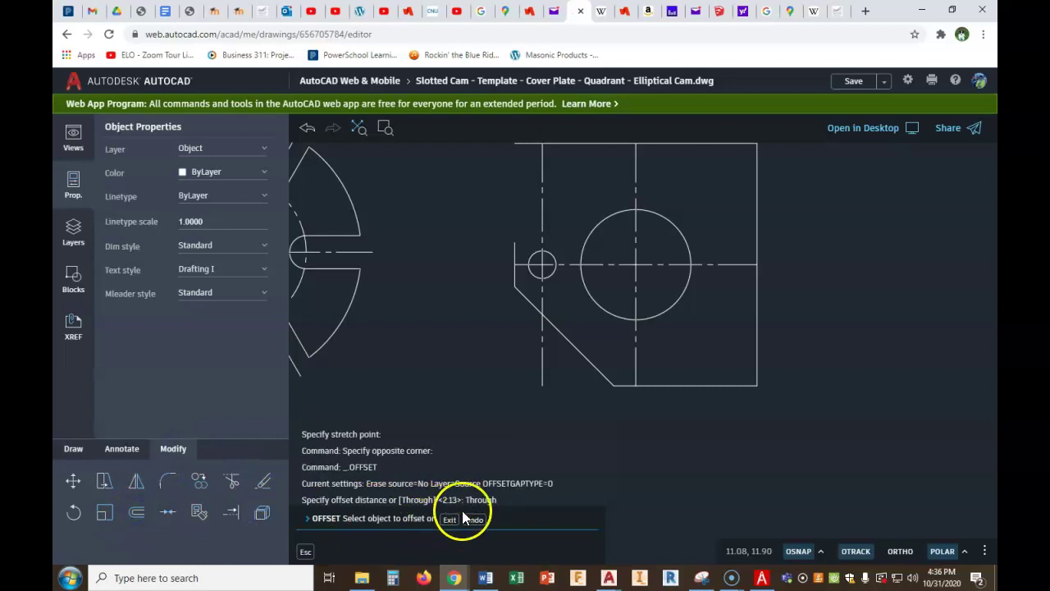
click(448, 520)
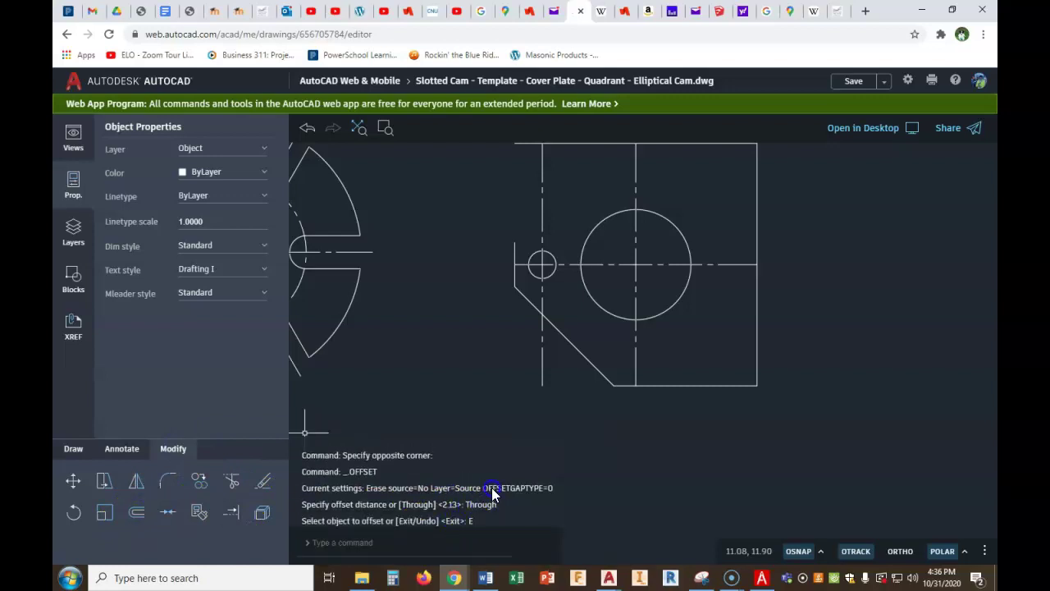
right_click(504, 432)
click(522, 446)
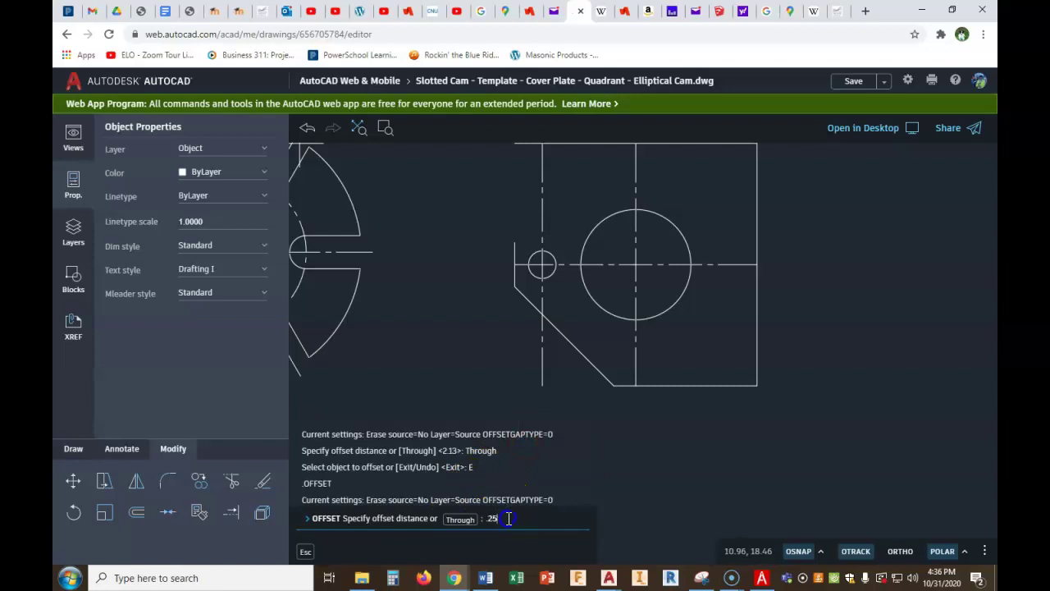
text(.25)
key(Return)
click(556, 271)
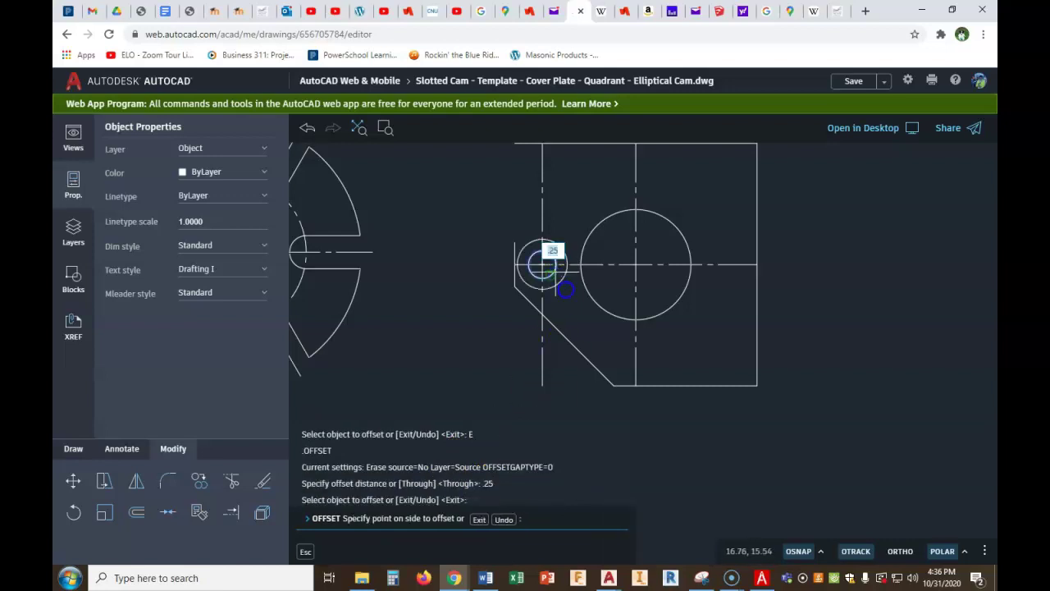
click(566, 288)
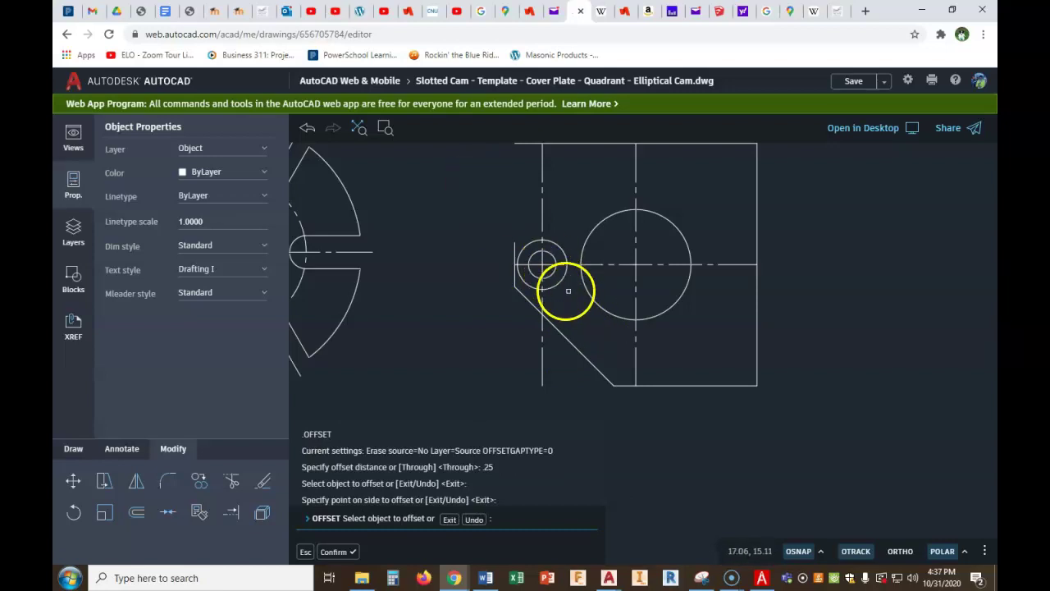
Trim the offset vertical line's stubs beyond the helper circle, then delete that circle
click(232, 480)
click(562, 370)
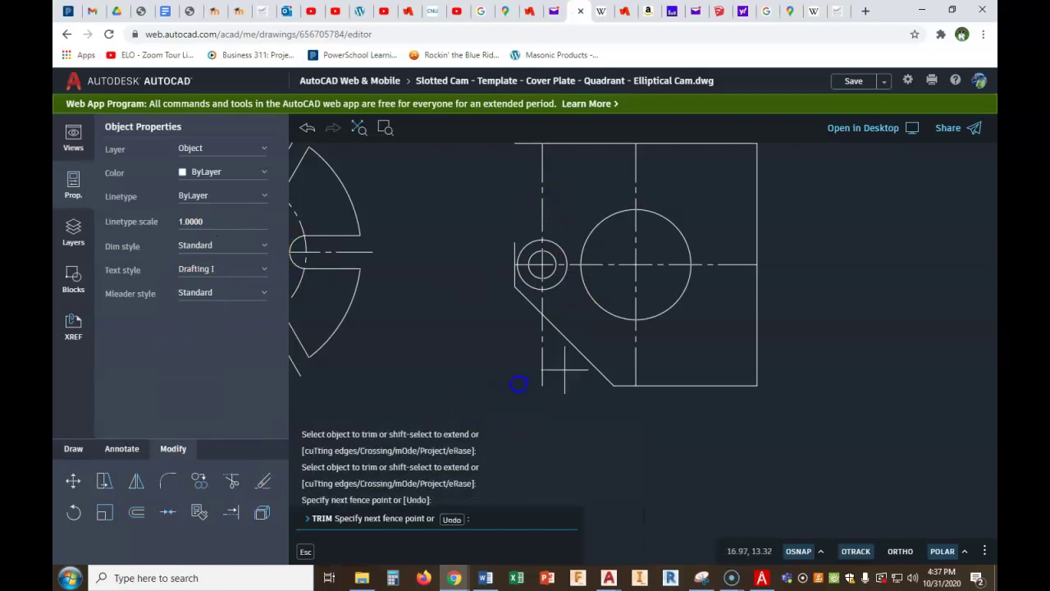
click(512, 383)
click(542, 302)
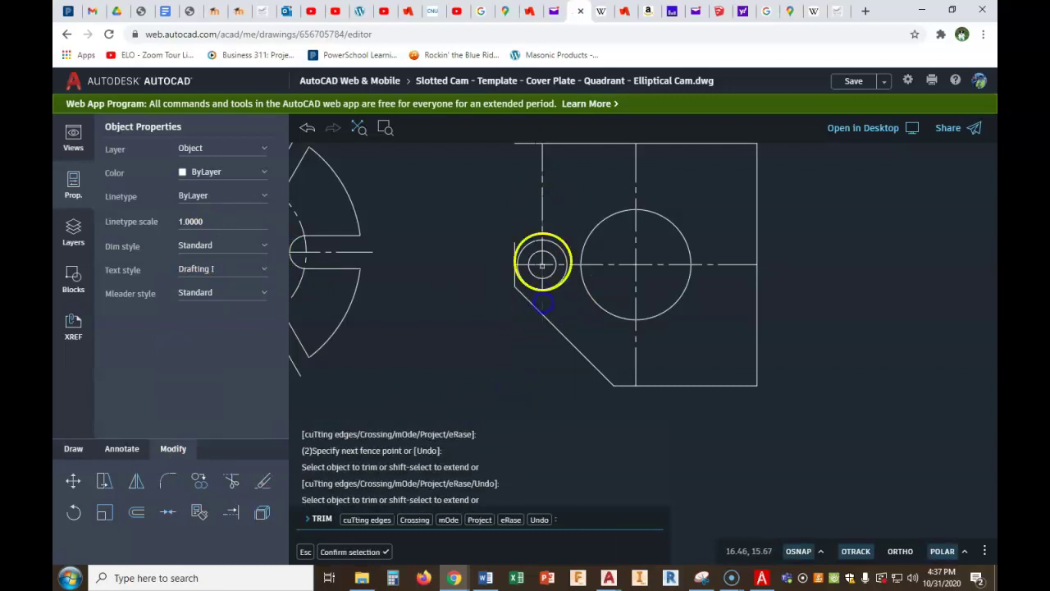
click(541, 206)
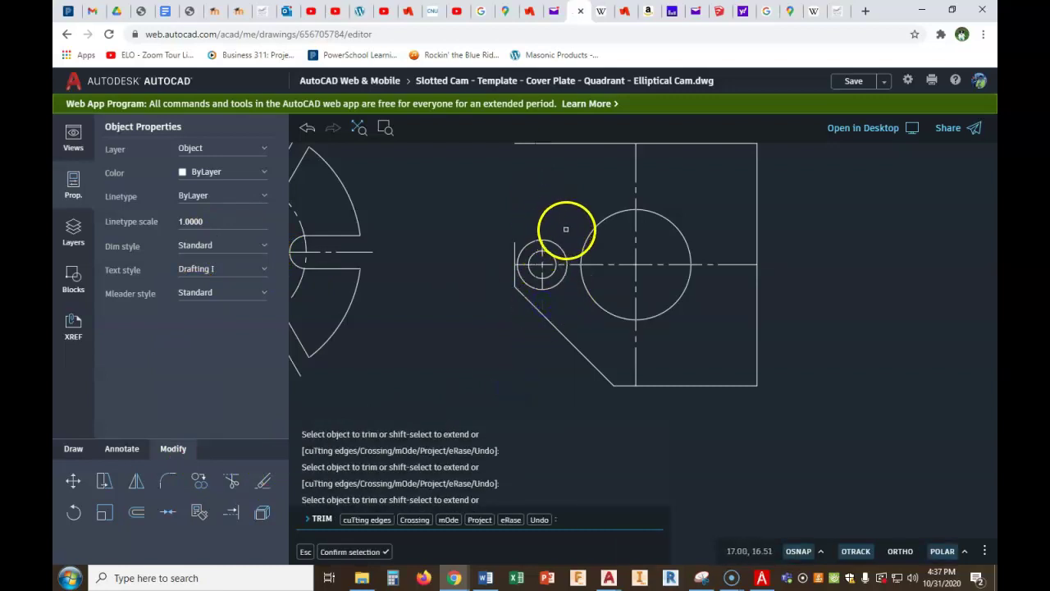
key(Escape)
click(557, 244)
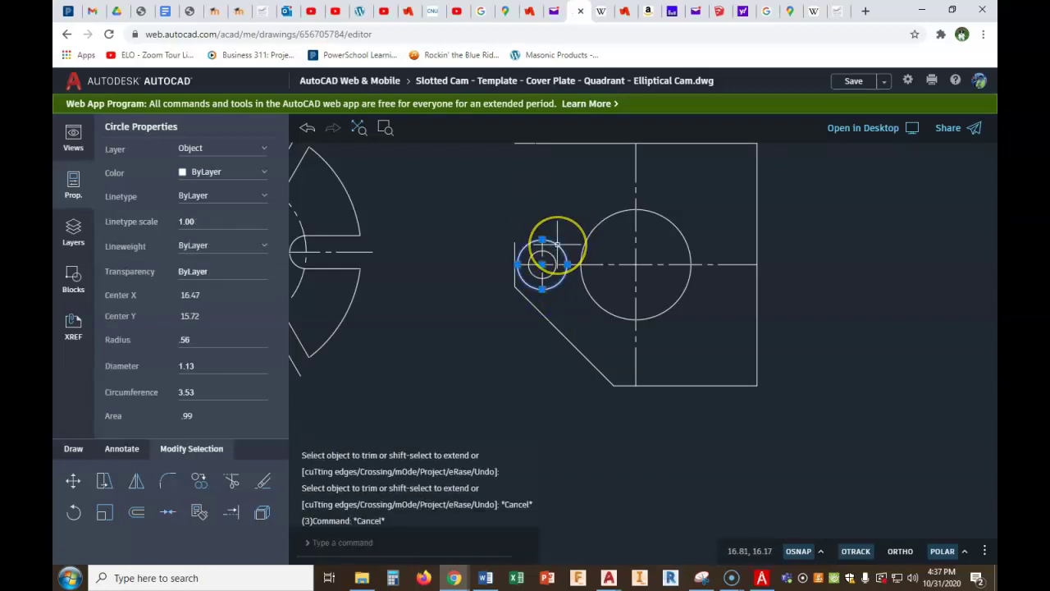
key(Delete)
scroll(506, 298, up, 1)
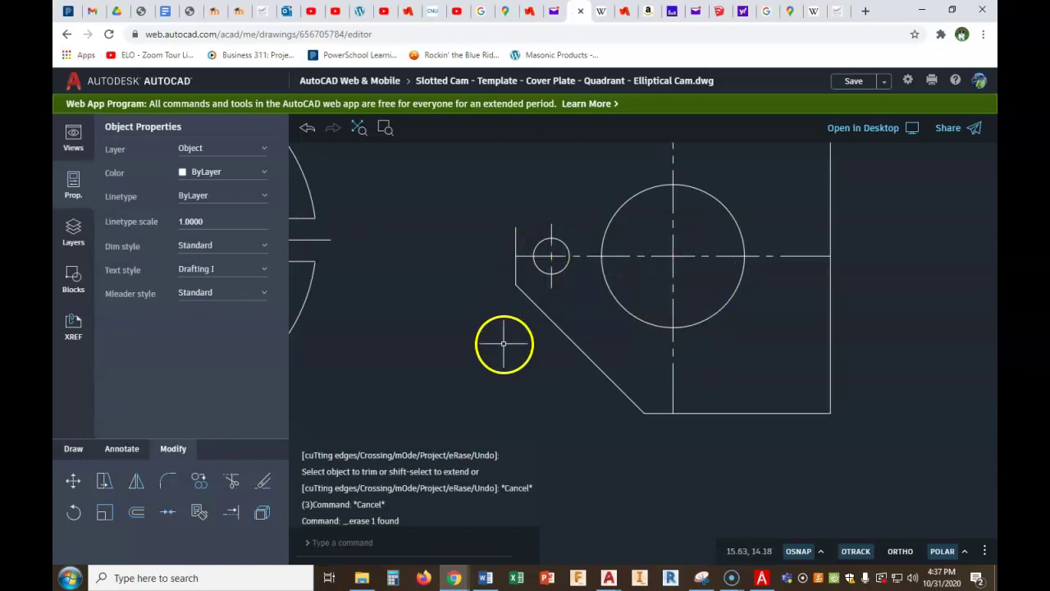
Restart the Offset command with a distance of .25
key(space)
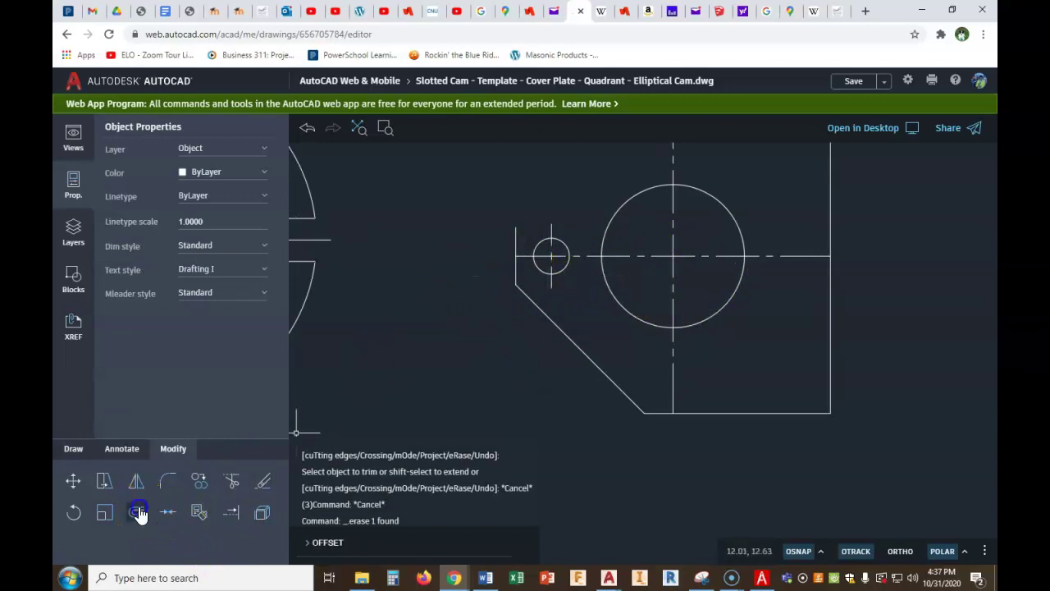
click(138, 513)
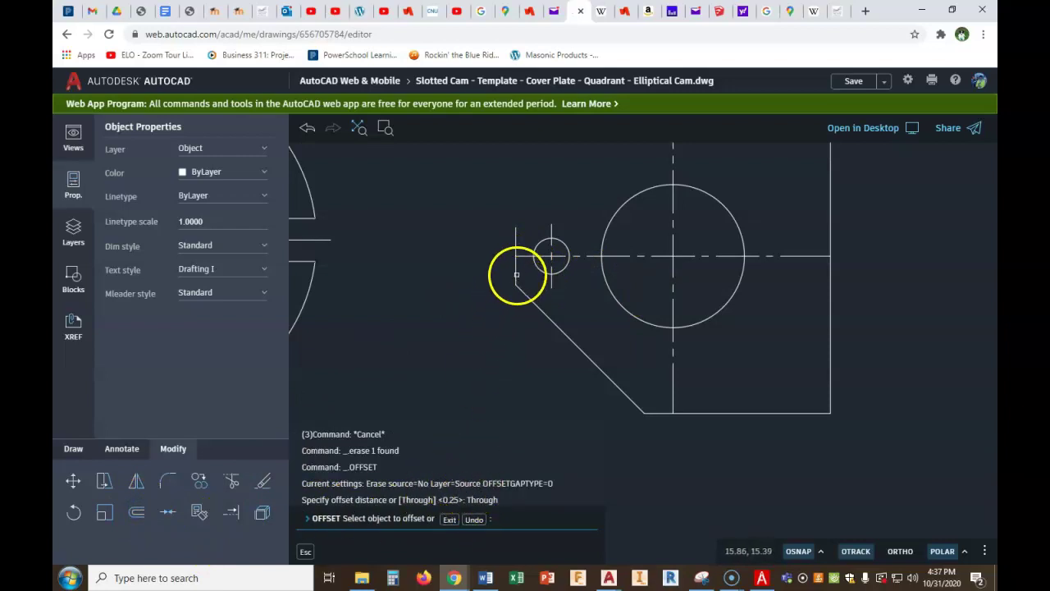
click(516, 275)
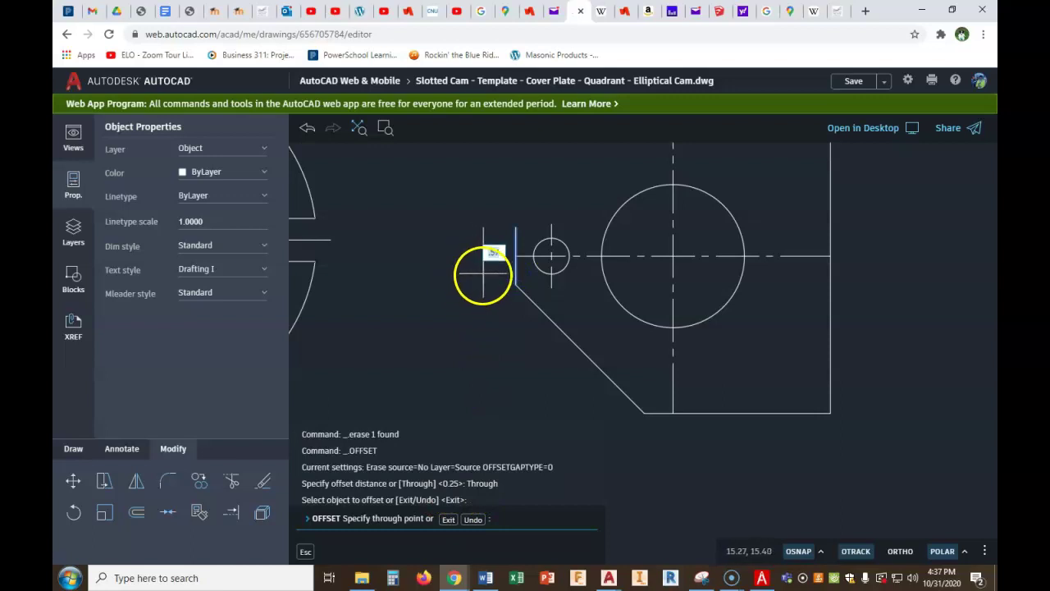
key(Escape)
key(Escape)
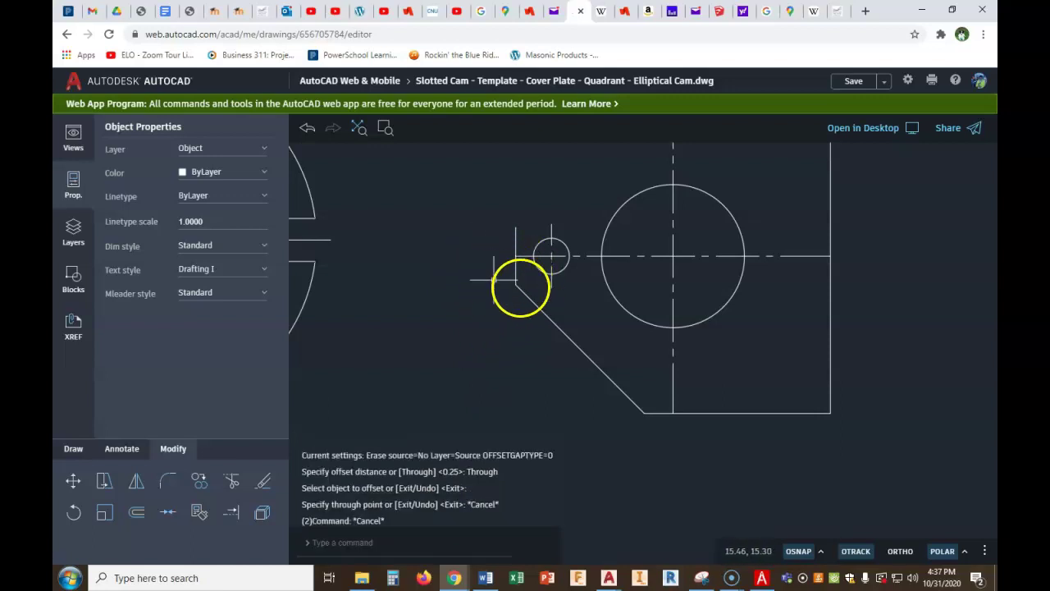
right_click(443, 291)
click(460, 305)
click(405, 354)
text(.25)
key(Return)
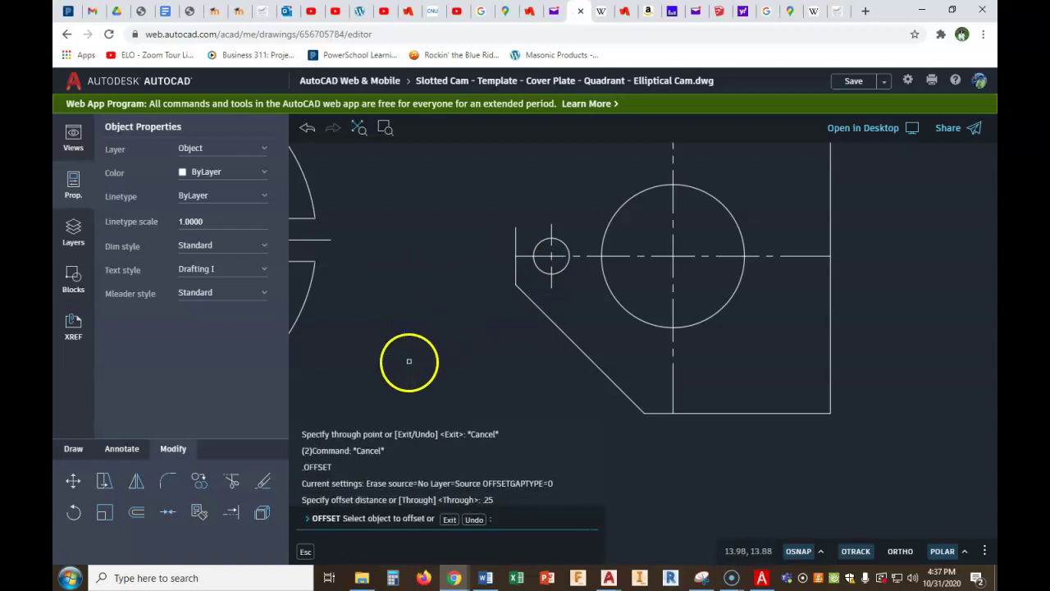
Offset the left, right, bottom and top plate edges 0.25 outward
click(517, 269)
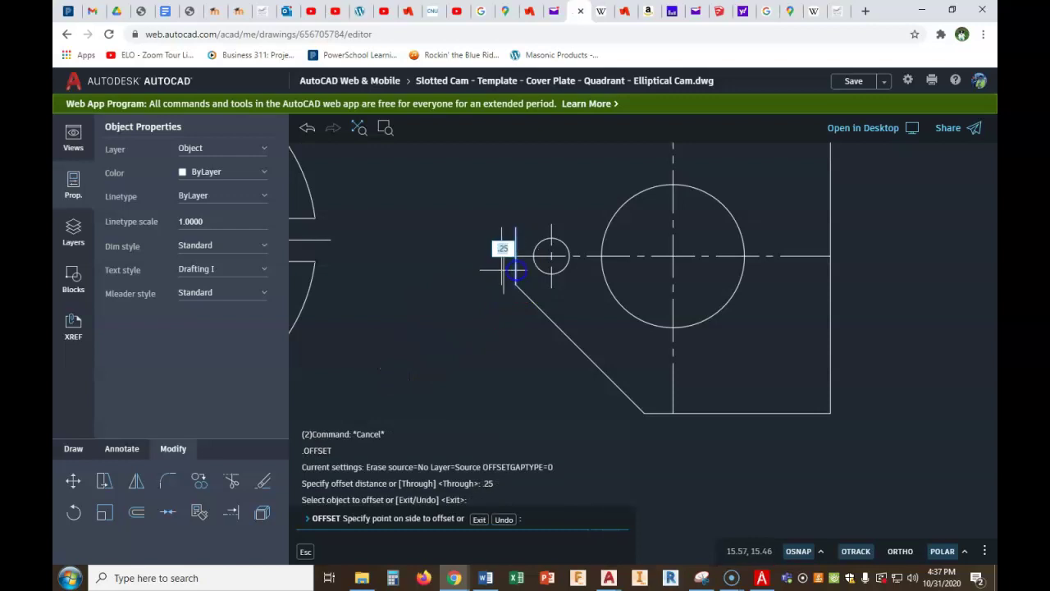
click(469, 278)
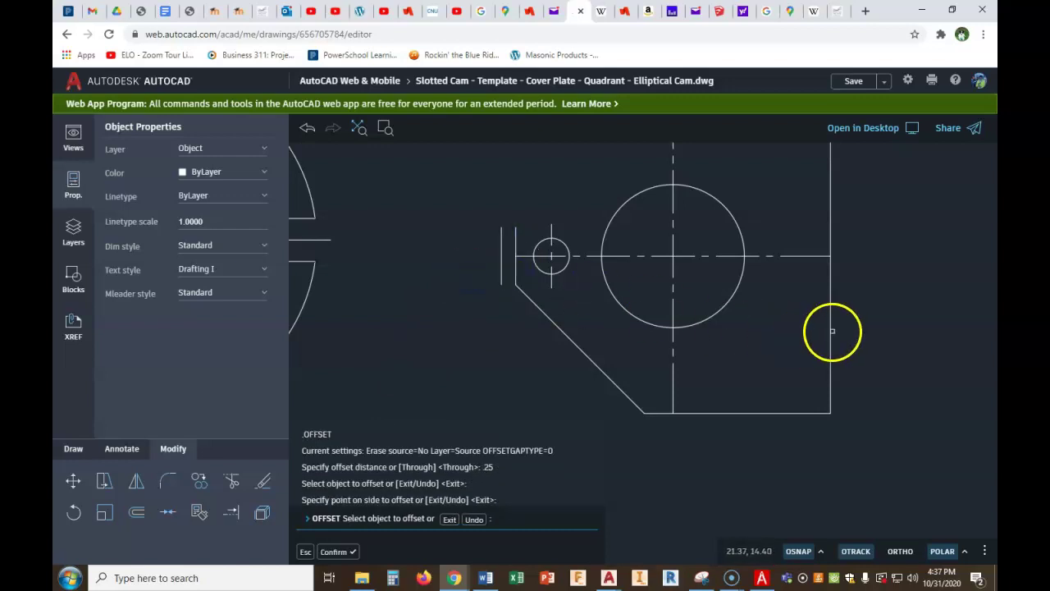
click(831, 333)
click(858, 365)
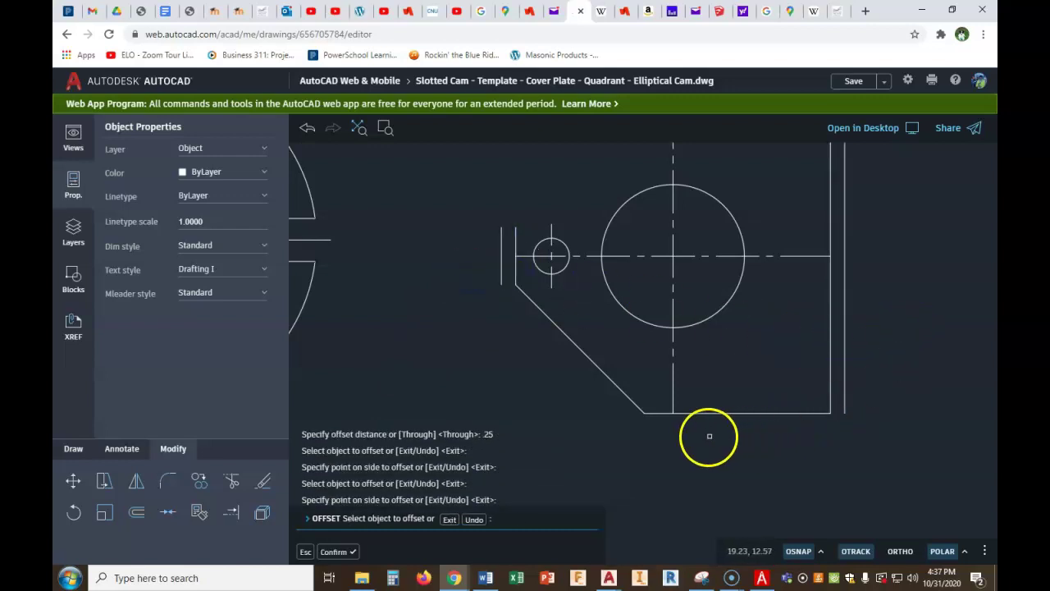
click(701, 413)
click(699, 449)
scroll(706, 413, down, 2)
click(698, 224)
click(692, 190)
right_click(694, 197)
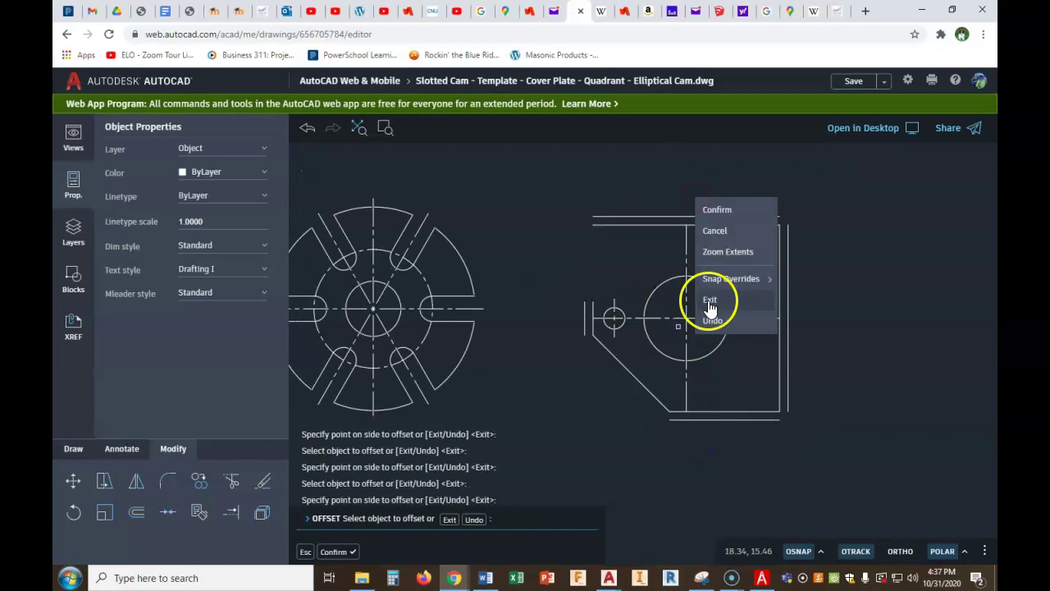
Extend the vertical centre line's ends to the top and bottom offset lines
click(712, 230)
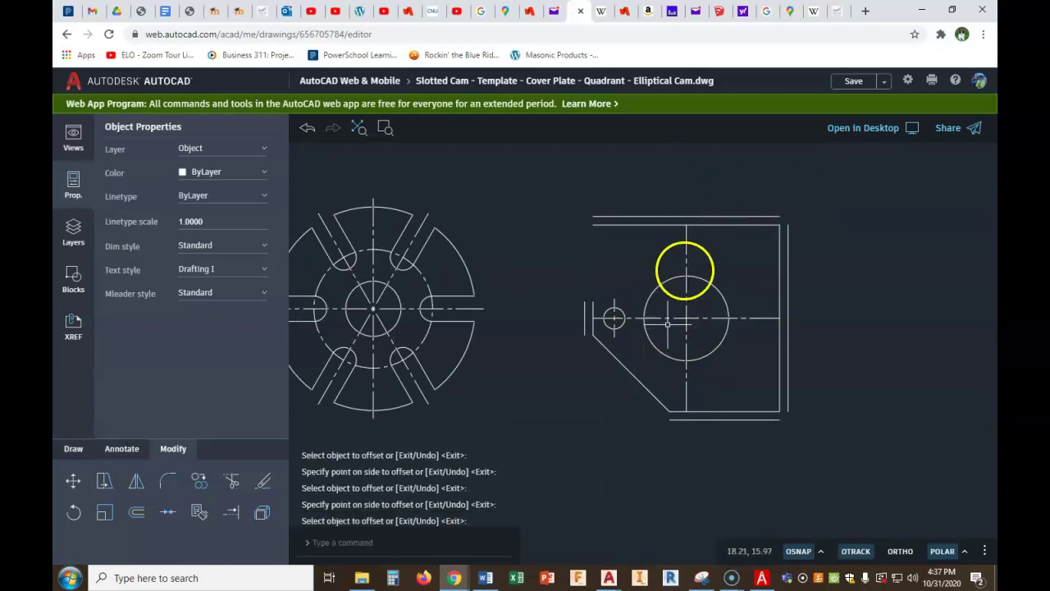
click(685, 247)
click(687, 224)
click(687, 217)
click(687, 410)
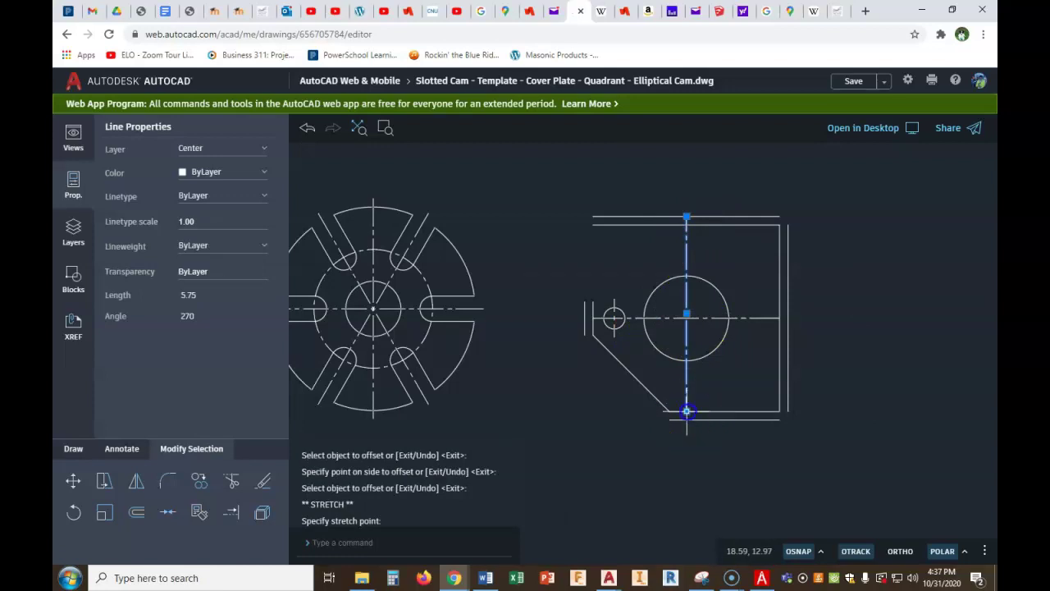
click(687, 420)
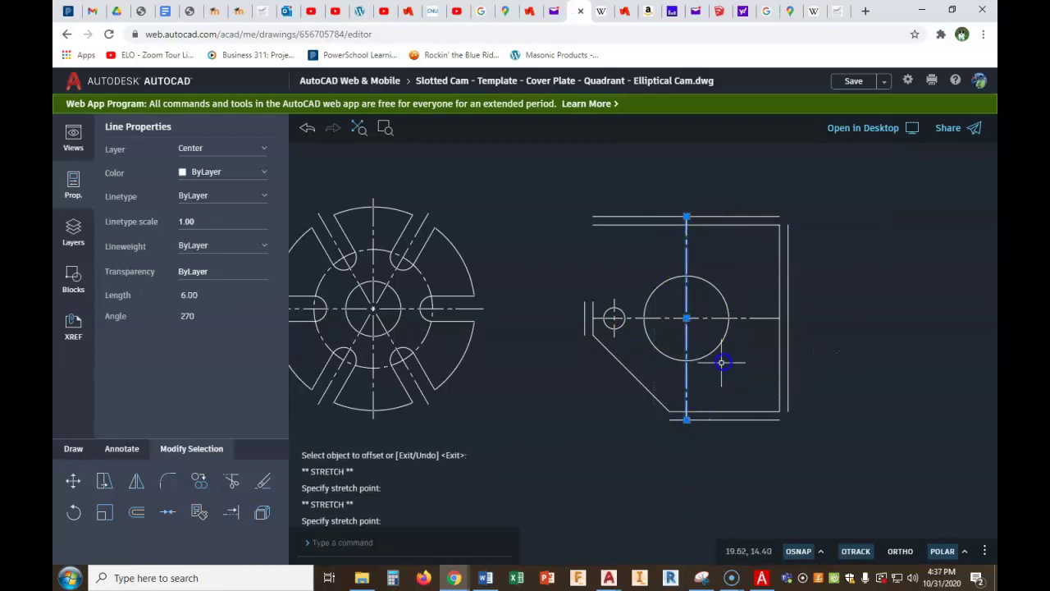
key(Escape)
Extend the horizontal centre line's ends to the left and right offset lines, making it 6.00
click(753, 319)
click(781, 318)
click(788, 318)
click(592, 317)
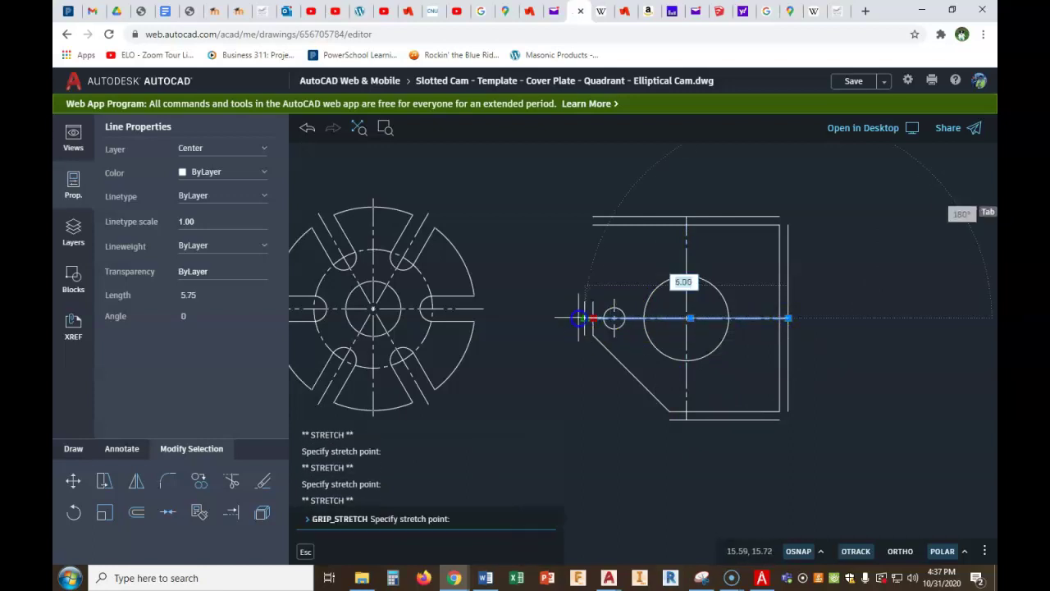
click(585, 318)
key(Escape)
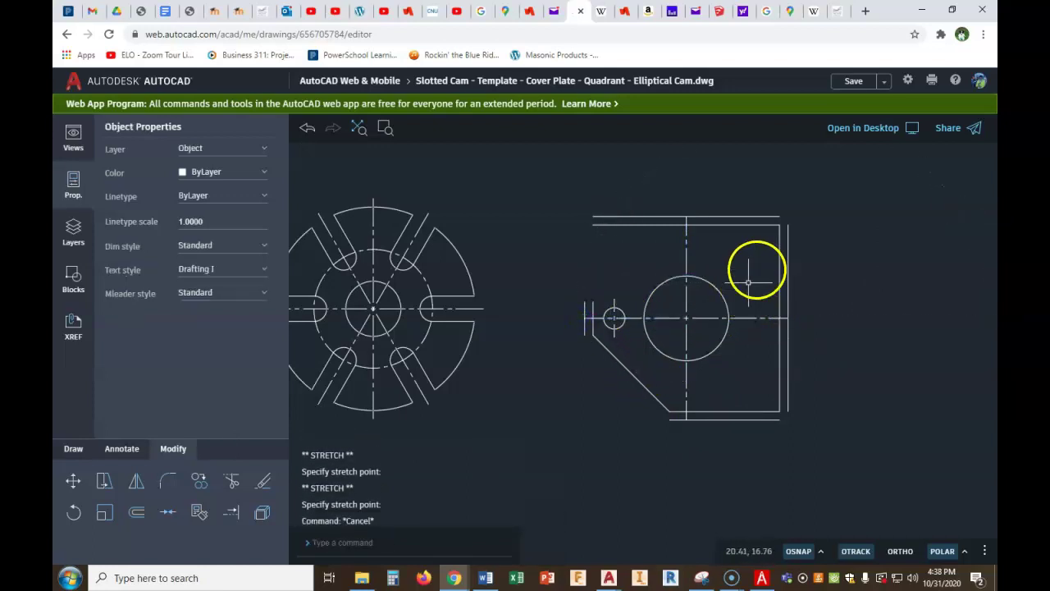
Delete the four temporary 0.25 offset edge lines
click(777, 206)
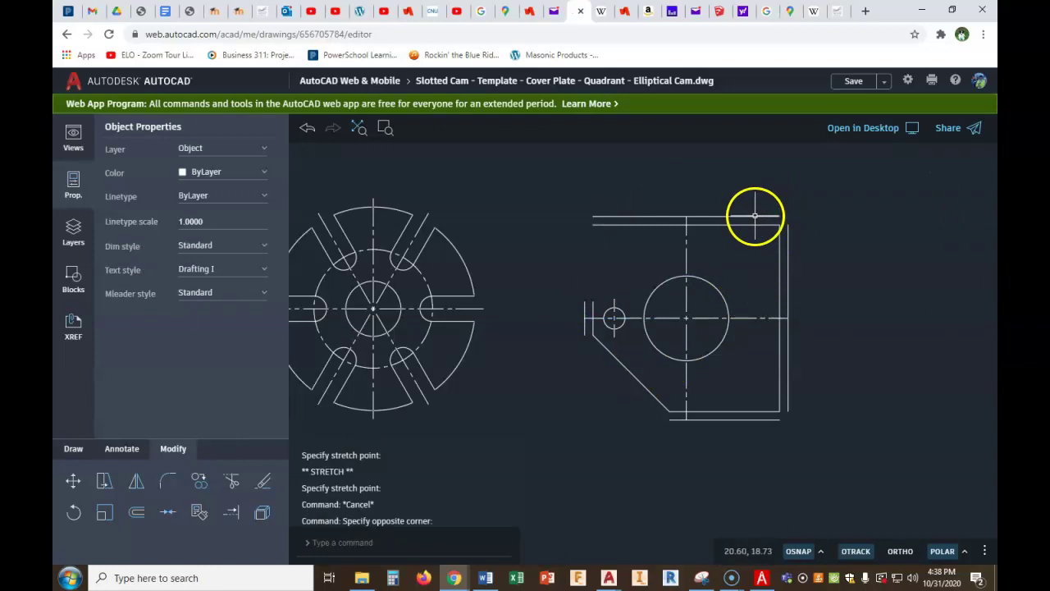
click(755, 216)
key(Delete)
click(798, 235)
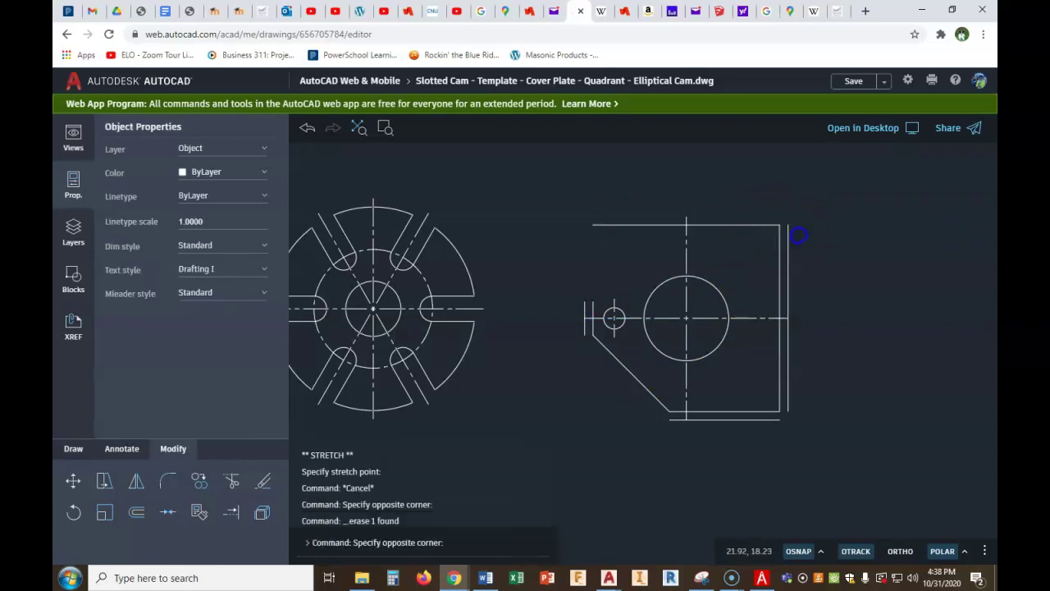
click(784, 239)
key(Delete)
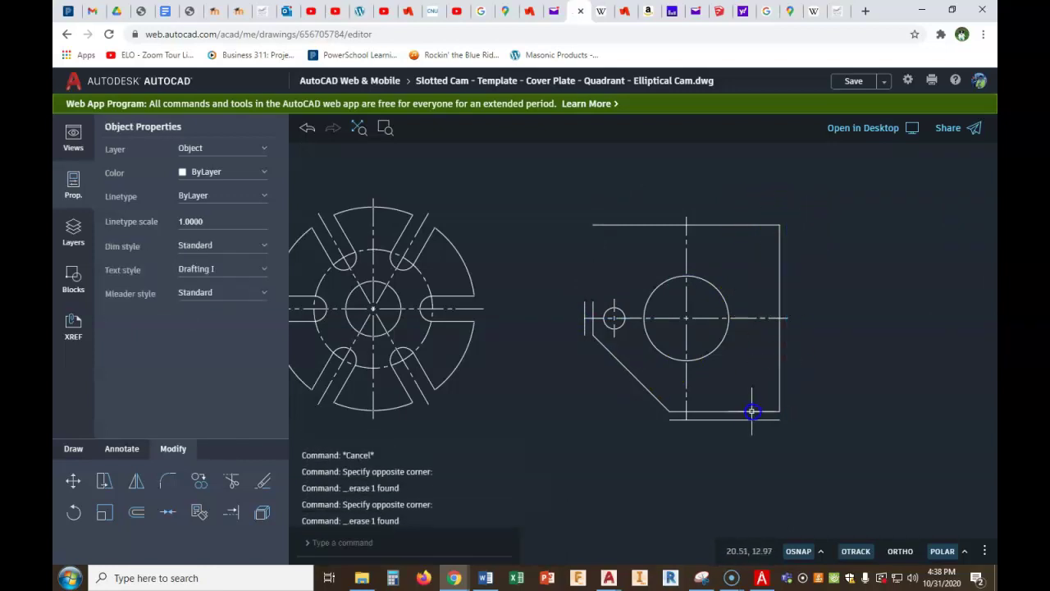
click(747, 419)
key(Delete)
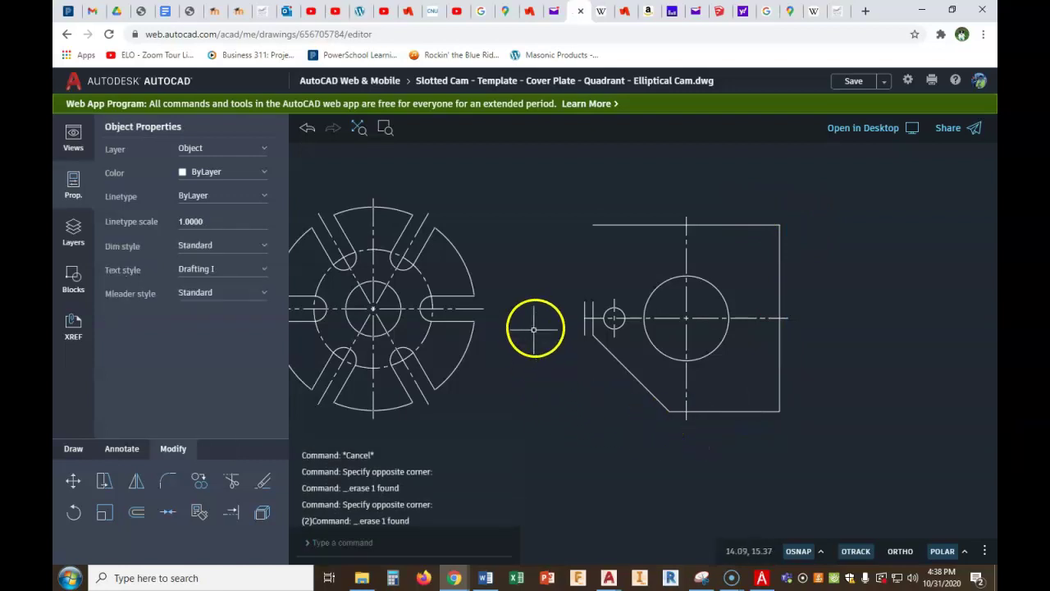
click(585, 304)
key(Delete)
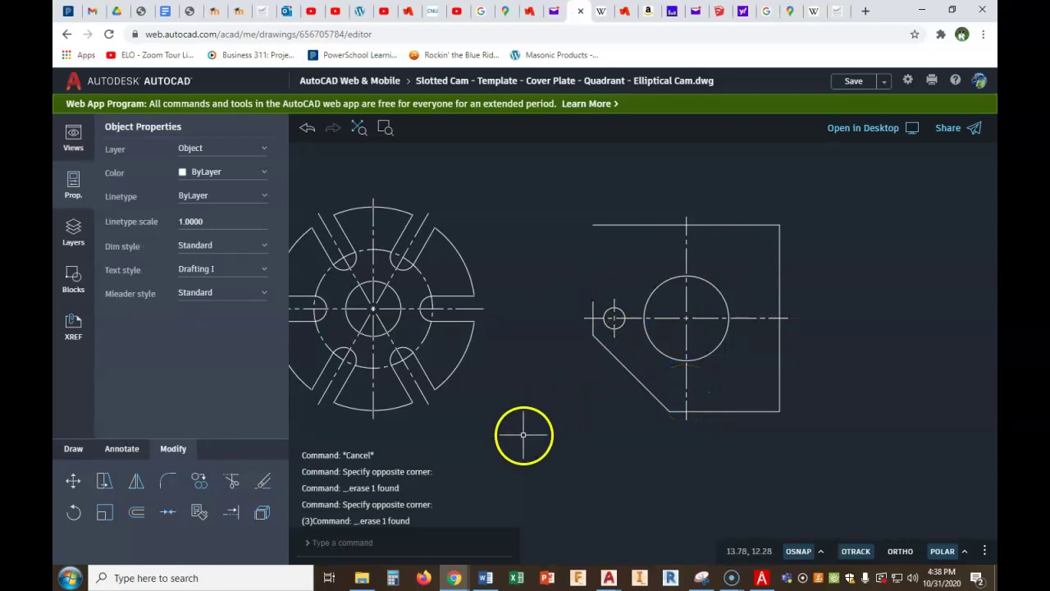
click(760, 579)
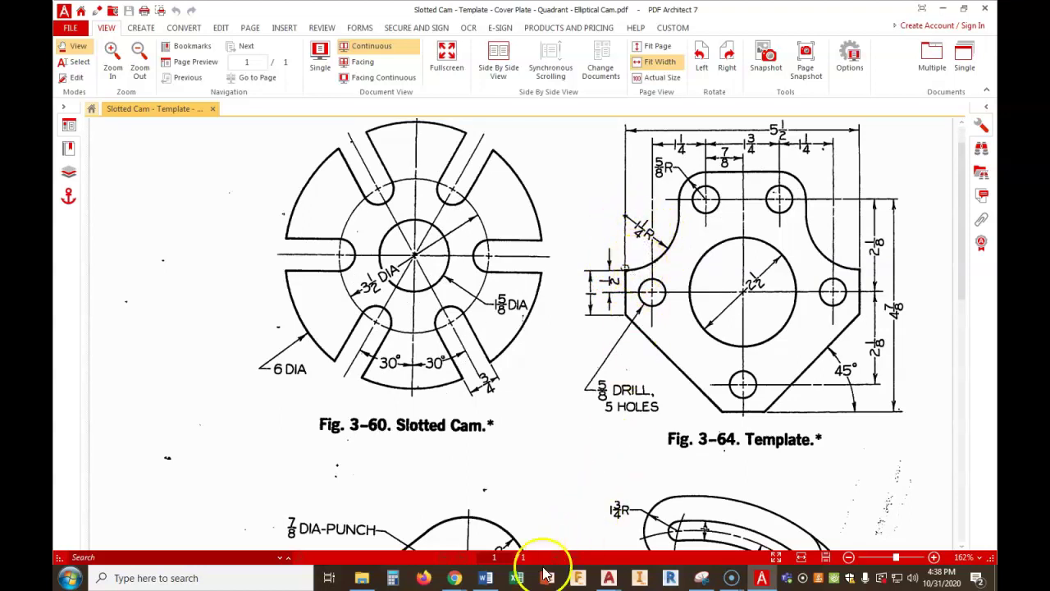
mouse_move(457, 579)
click(415, 535)
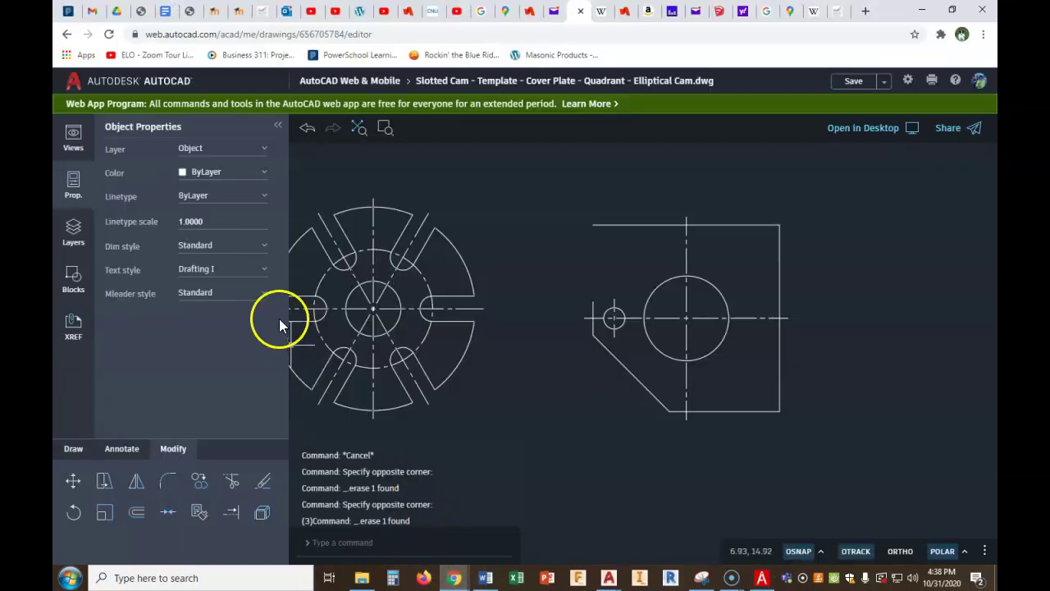
Draw a circle at the plate's upper-left corner, centred 1.25 from the endpoint, then return to the PDF reference
click(74, 448)
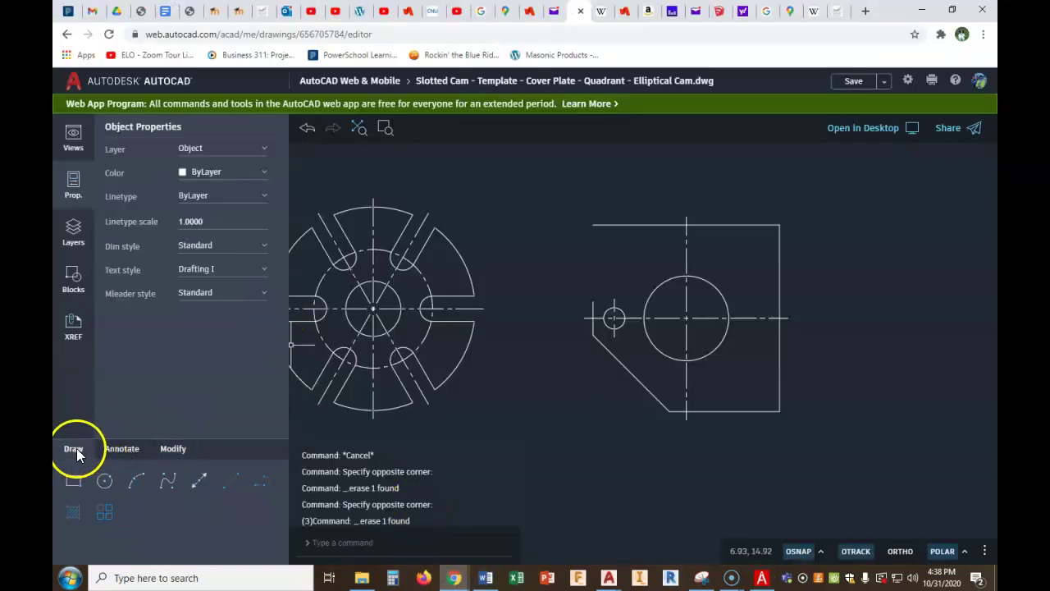
click(105, 483)
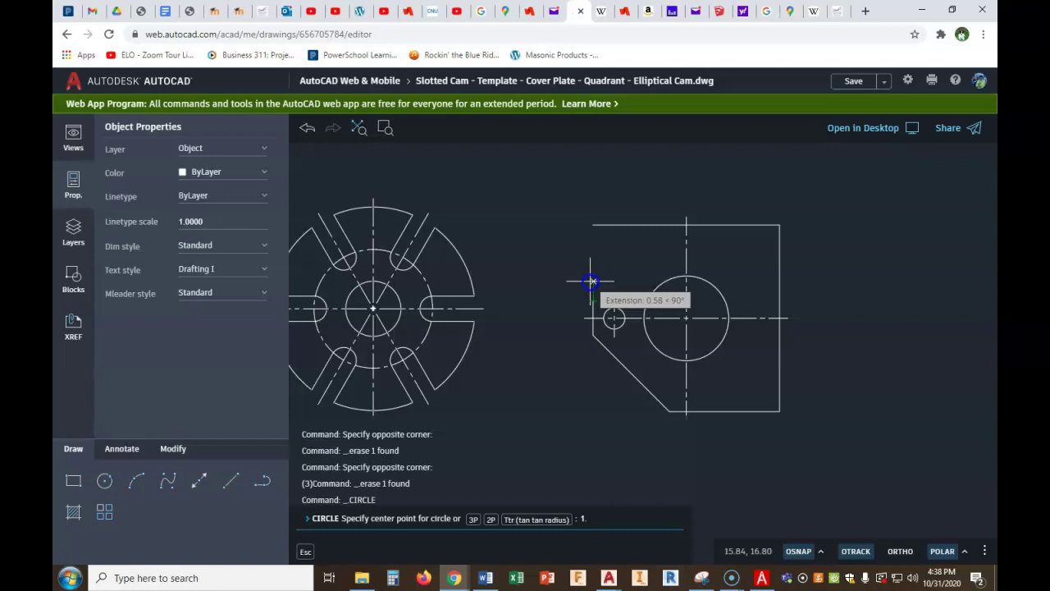
key(Return)
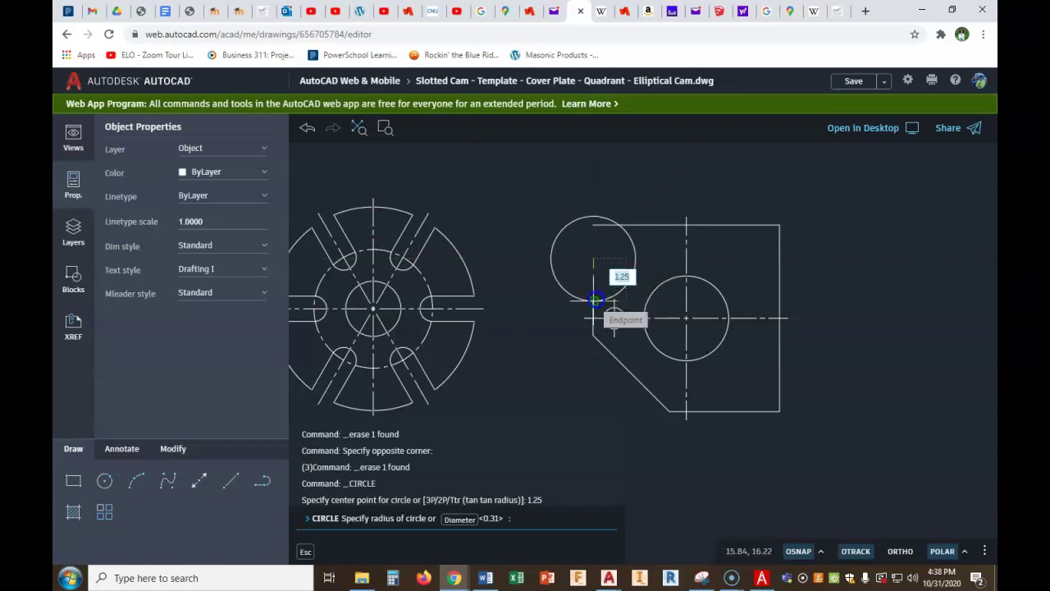
key(Return)
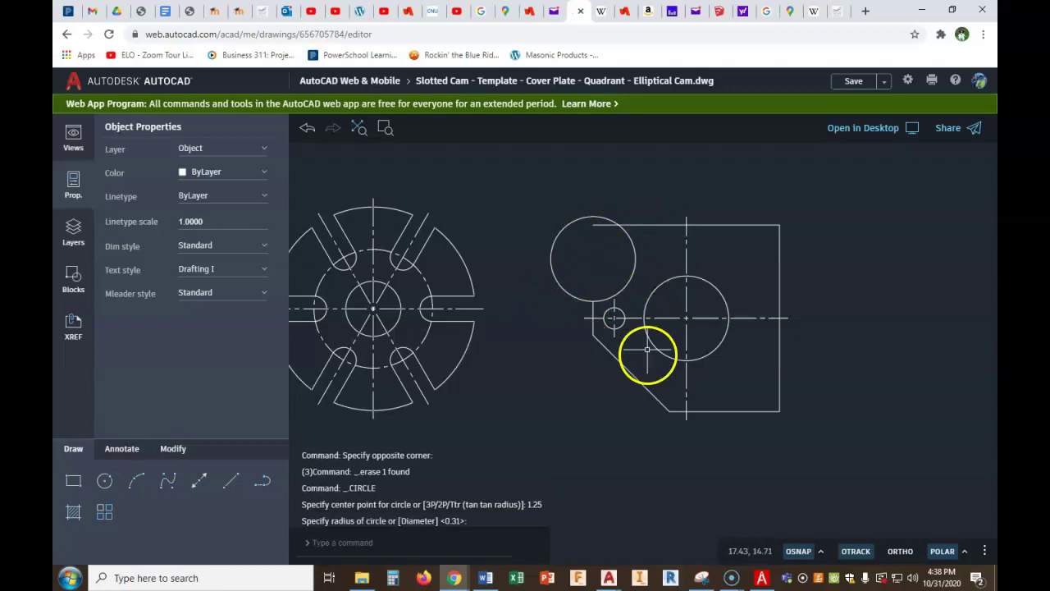
click(762, 578)
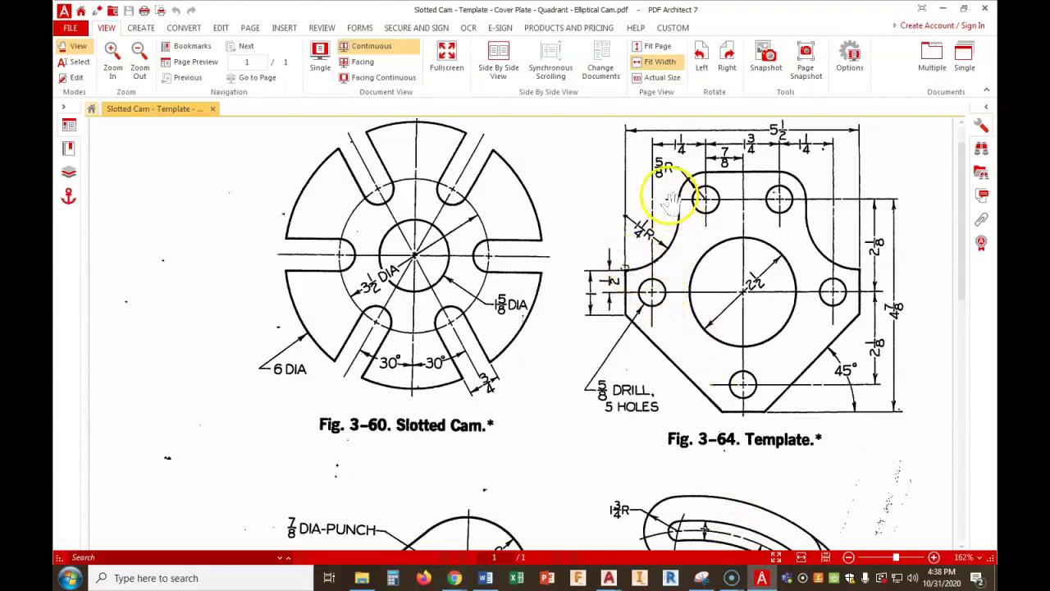
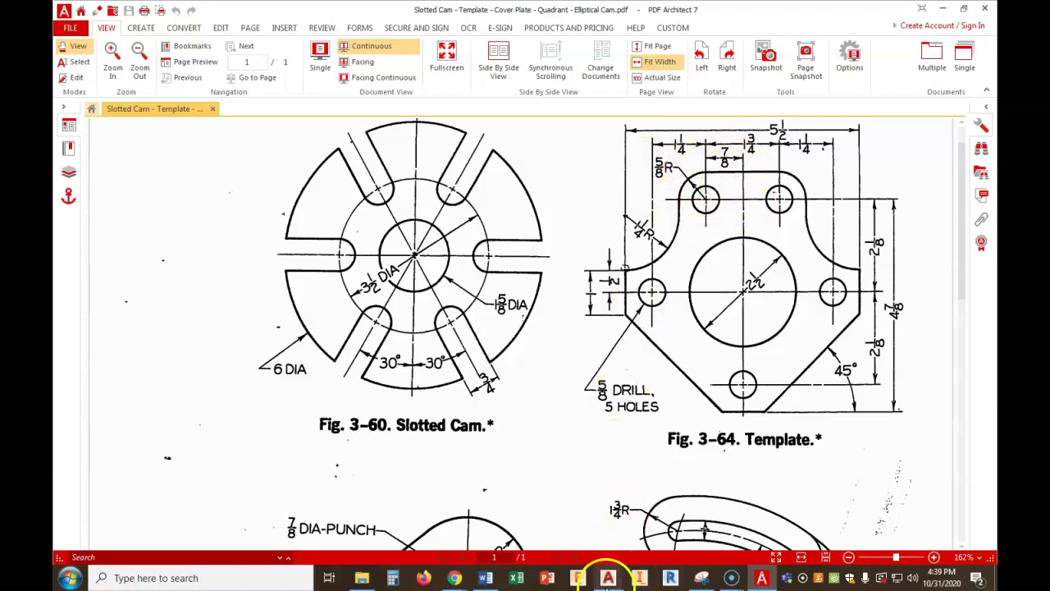
Start Offset, cancel the Through option attempt, and repeat Offset from the context menu
click(443, 557)
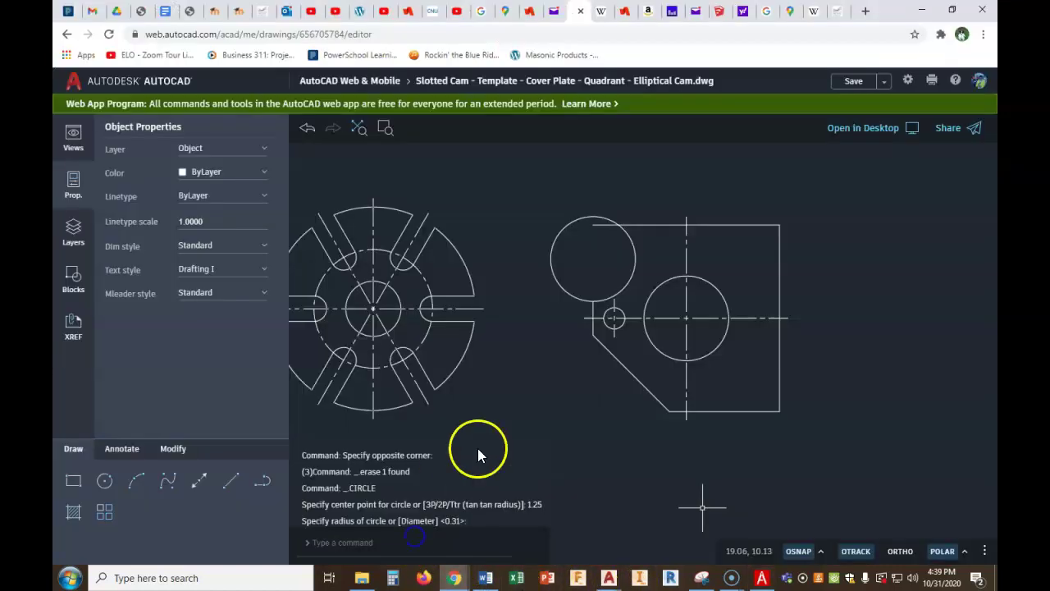
click(173, 449)
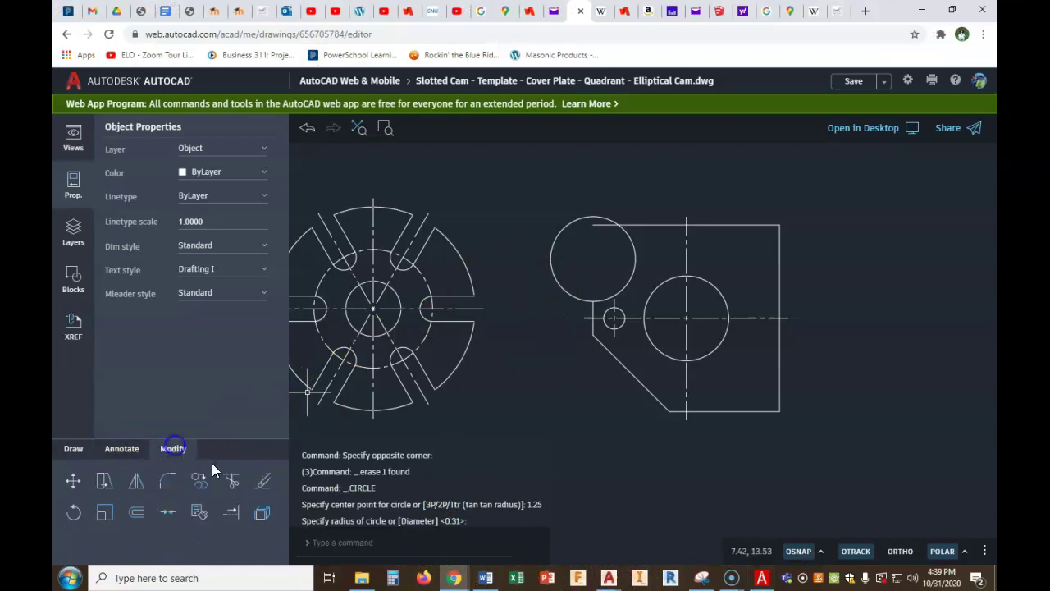
click(139, 513)
click(457, 519)
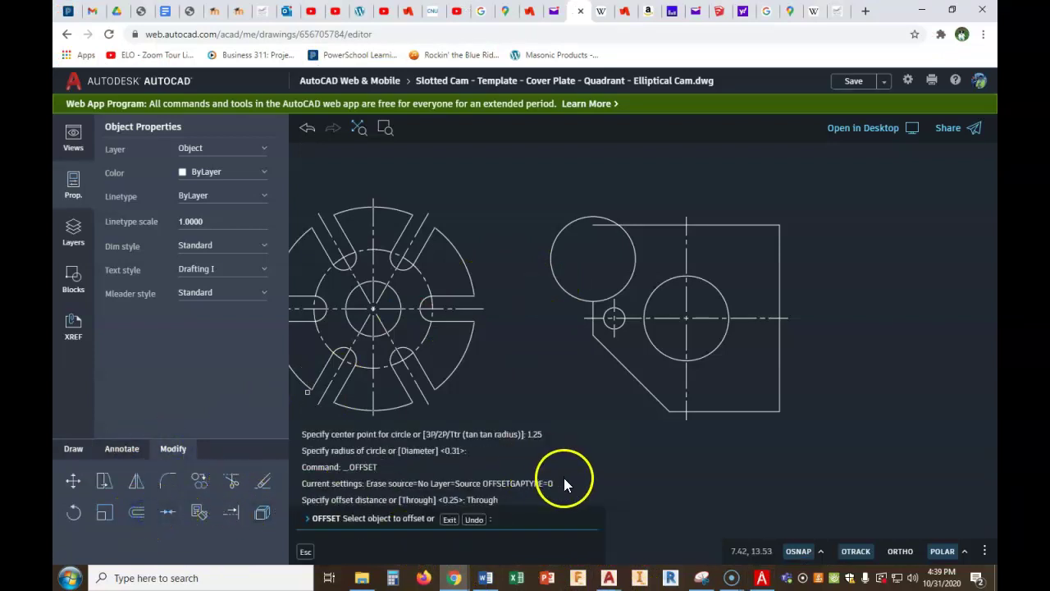
click(449, 519)
right_click(489, 418)
click(508, 432)
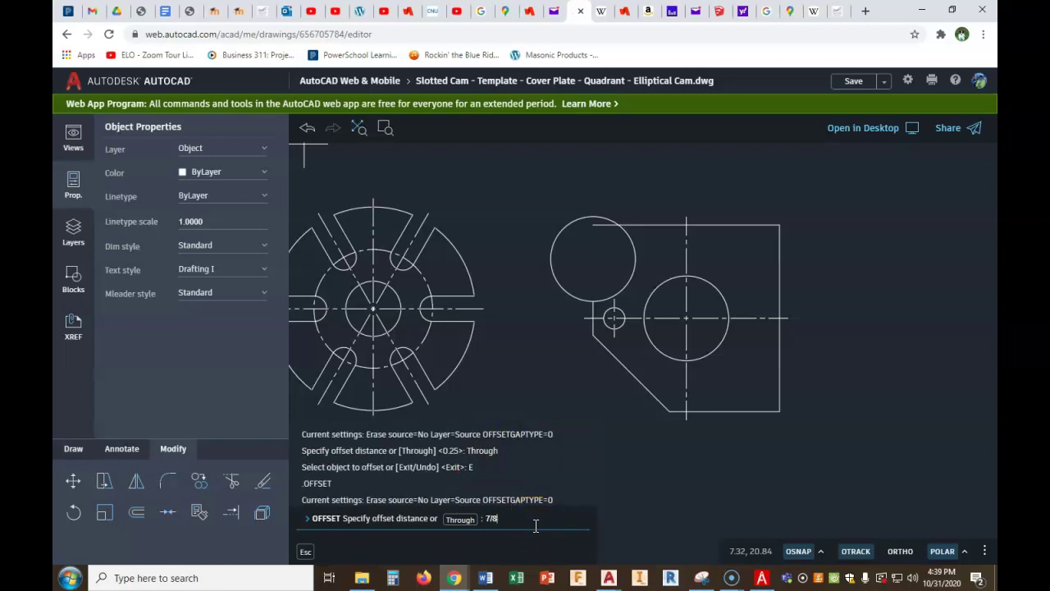
Offset the large circle's vertical centre line 7/8 to the left, checking the template first
click(762, 578)
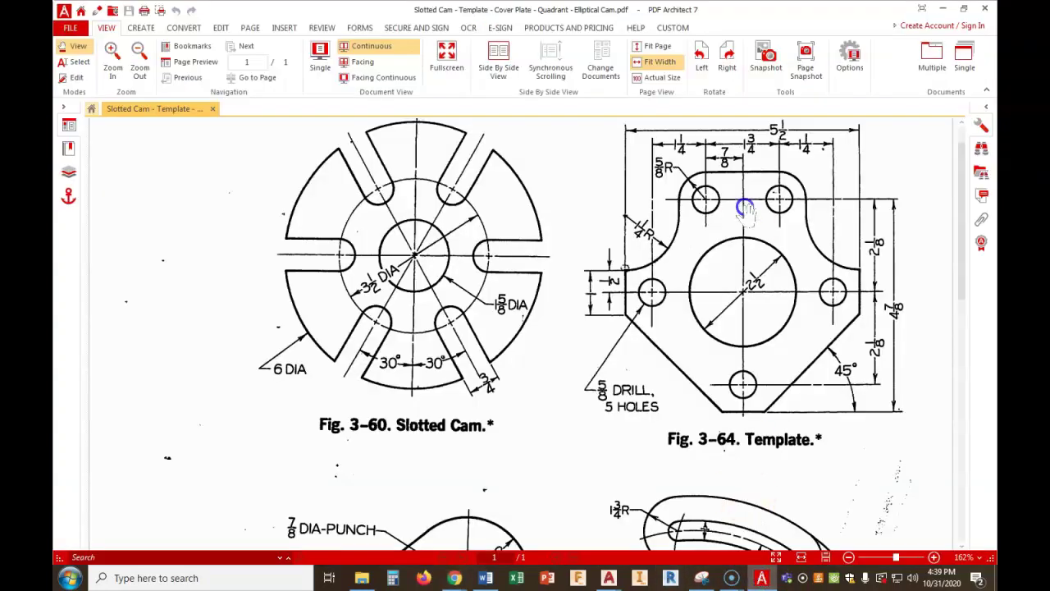
mouse_move(453, 575)
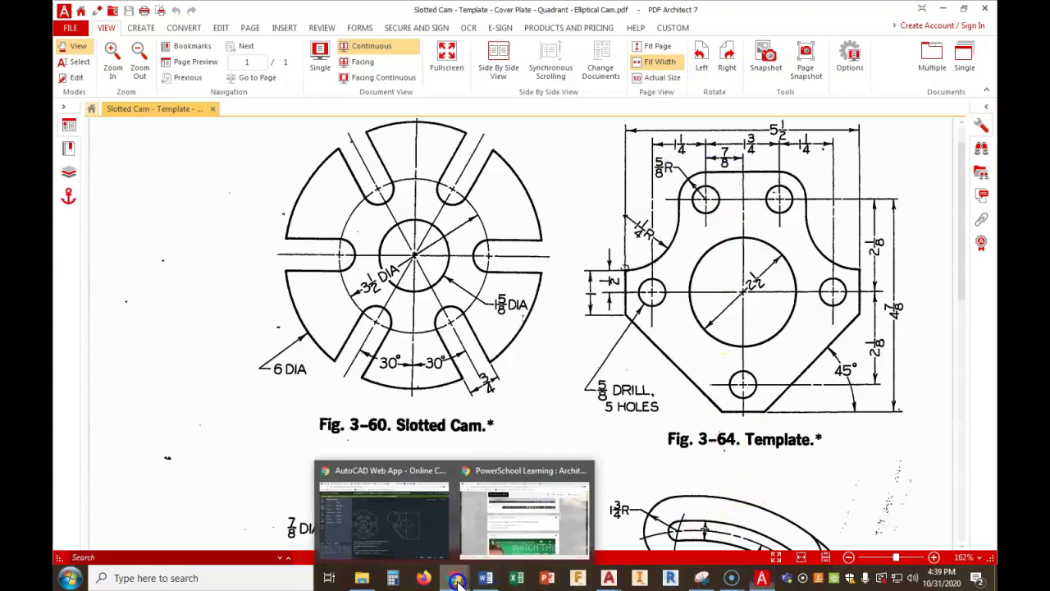
click(424, 508)
key(Return)
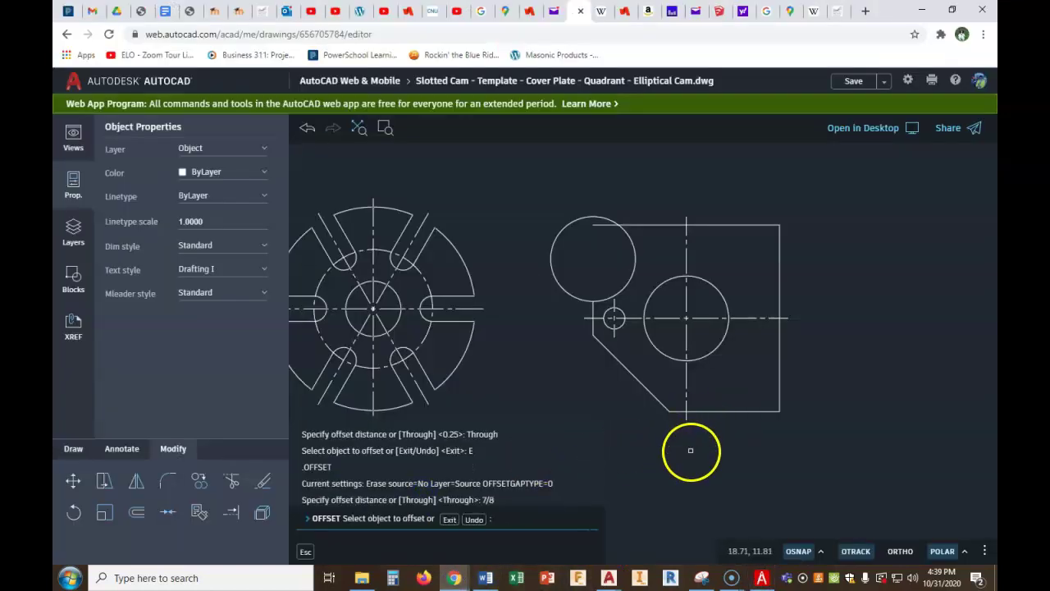
click(686, 238)
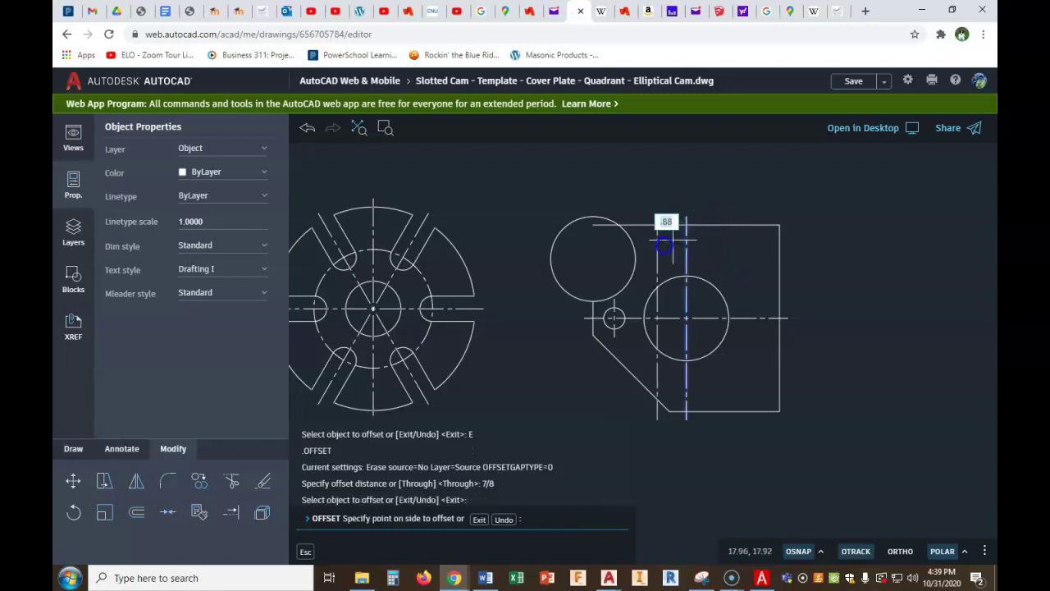
click(656, 246)
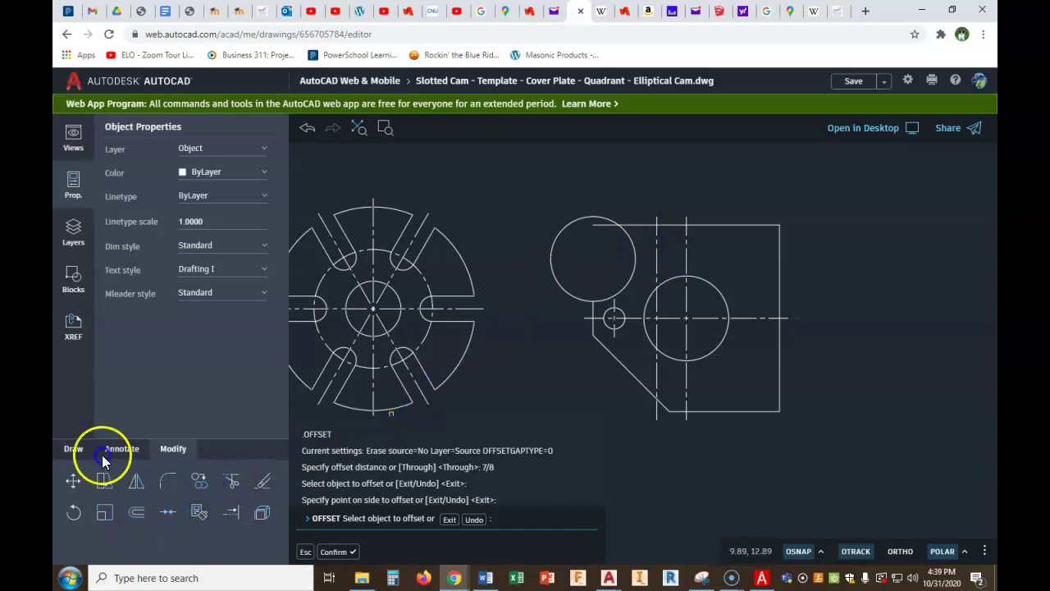
Draw a 5/8-radius circle on the offset line at the top-edge intersection, then view the template PDF
click(69, 451)
click(104, 481)
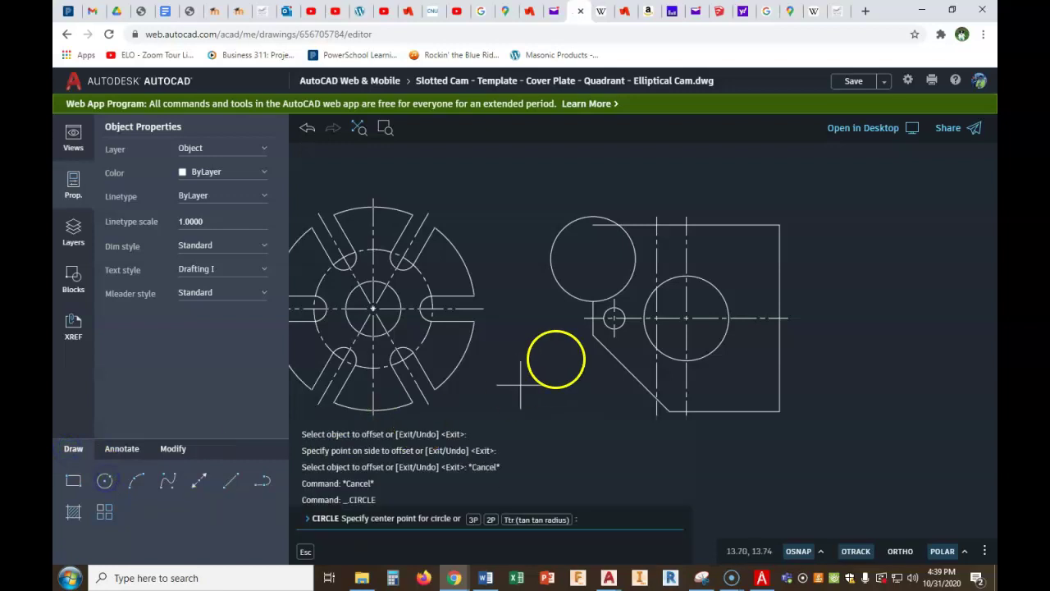
scroll(657, 223, up, 2)
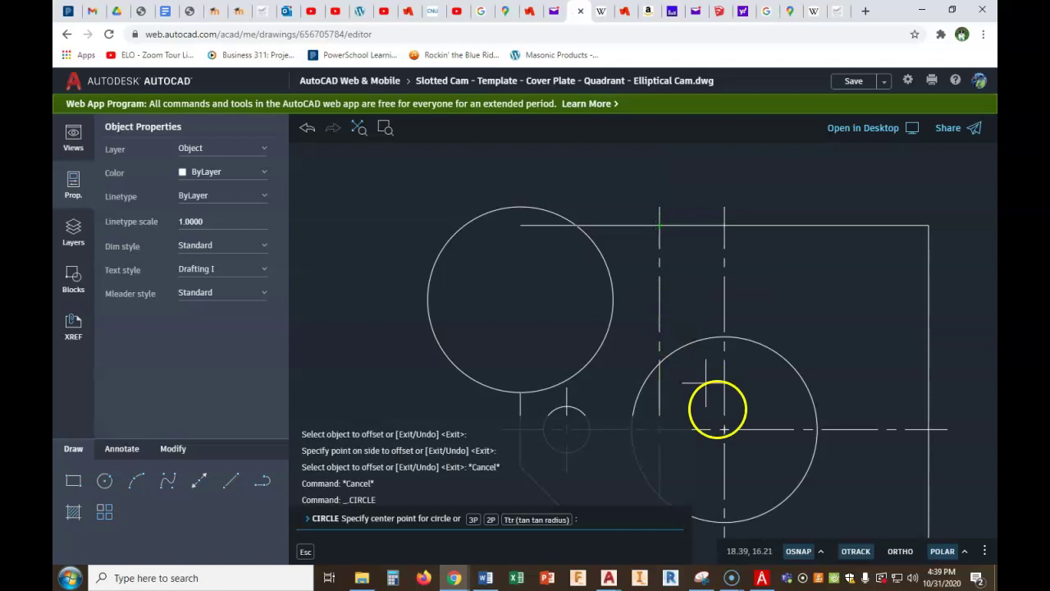
click(762, 578)
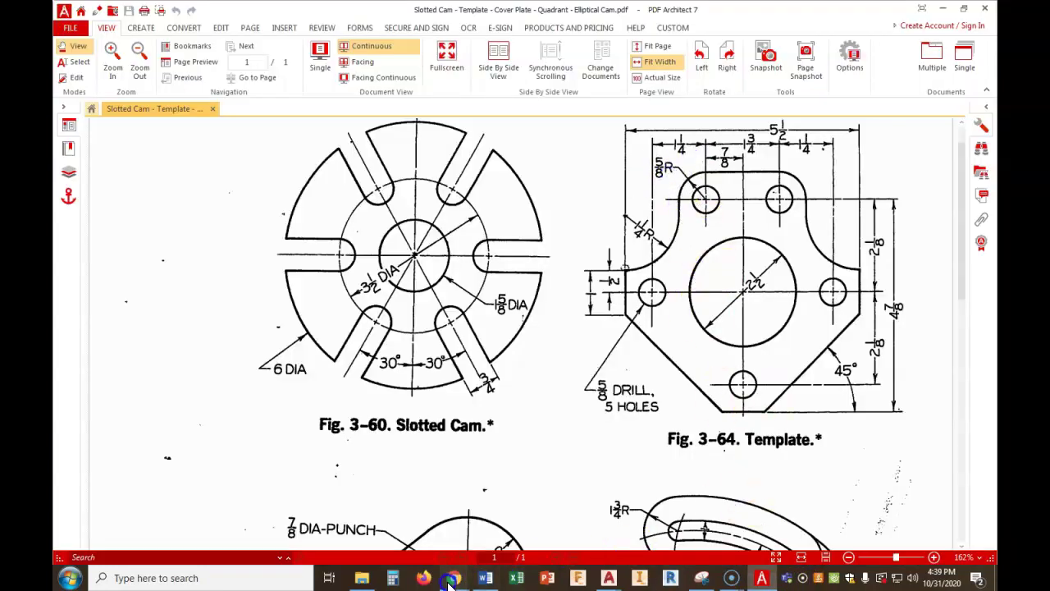
mouse_move(454, 578)
click(418, 517)
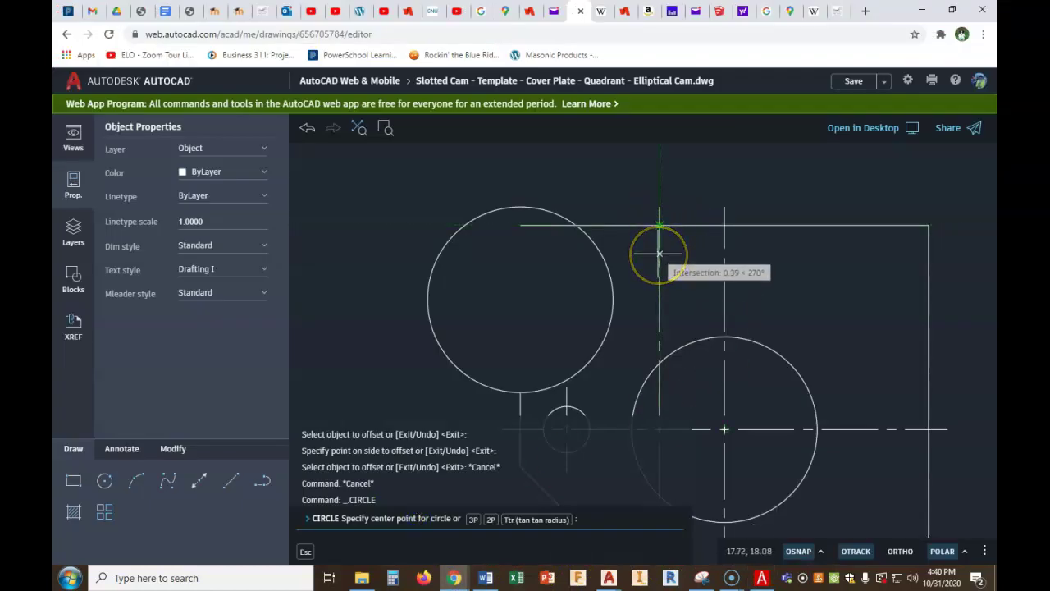
key(Return)
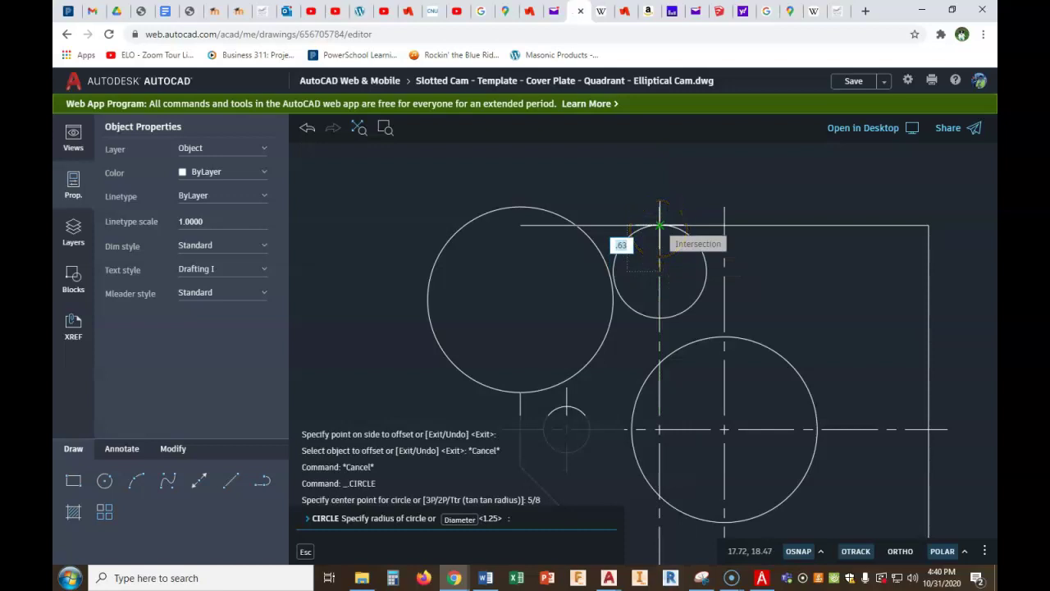
click(660, 228)
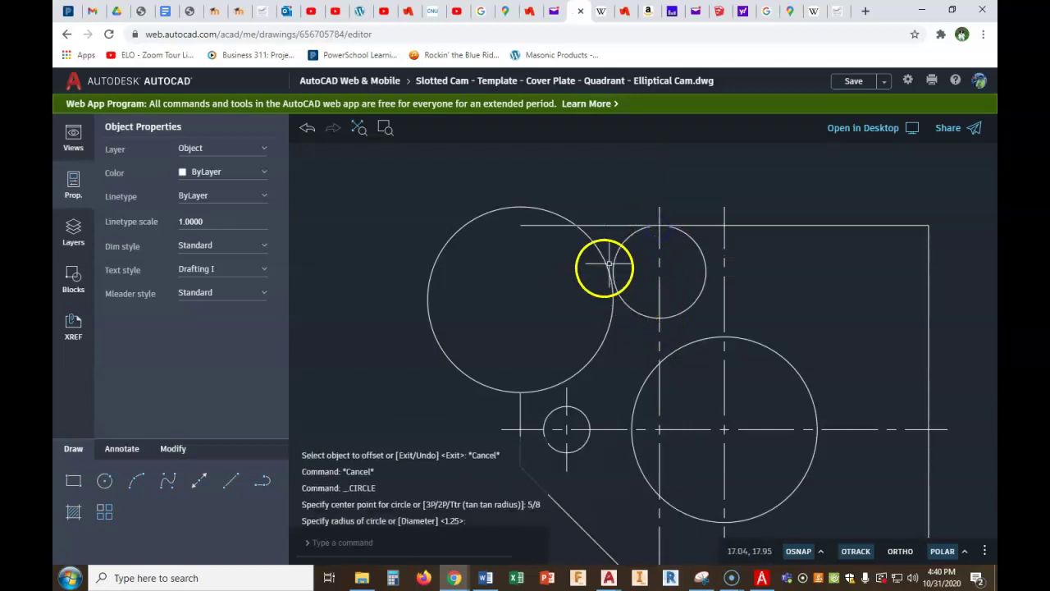
click(760, 579)
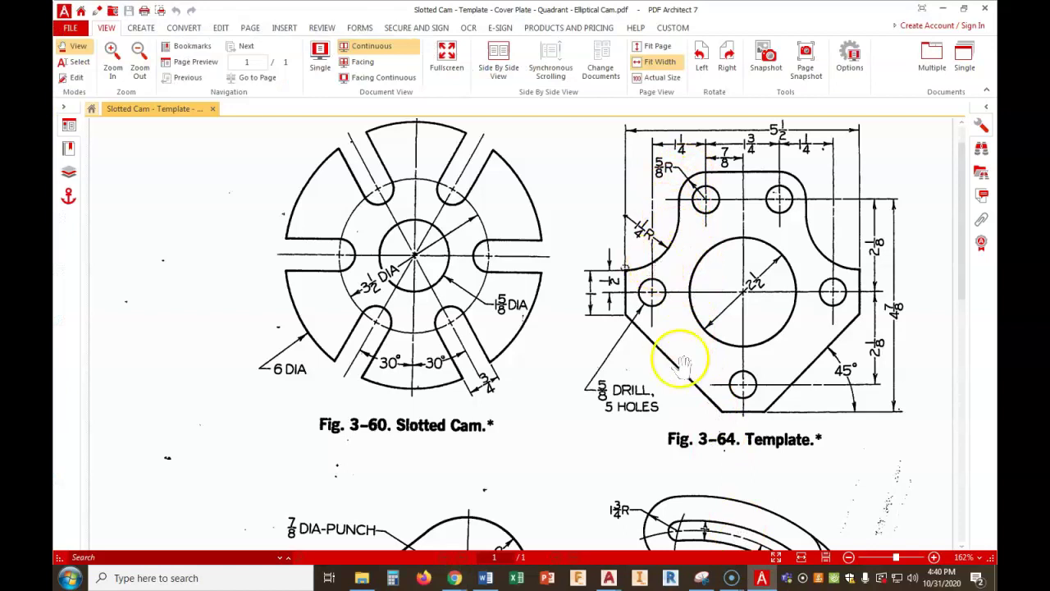
Back in AutoCAD, start a line at the 5/8 circle's left quadrant
mouse_move(450, 579)
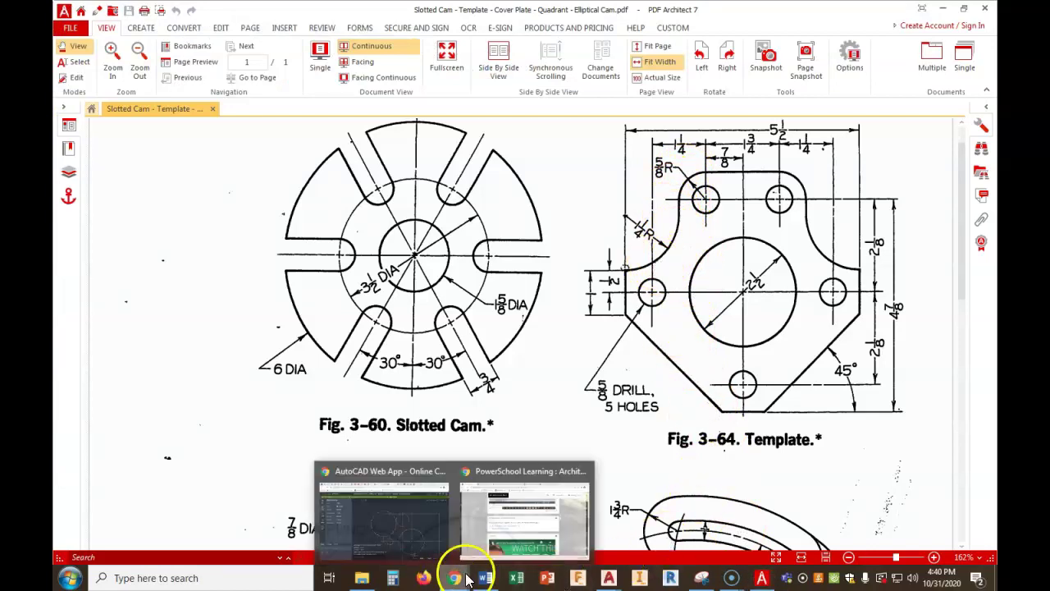
click(429, 532)
scroll(612, 288, up, 3)
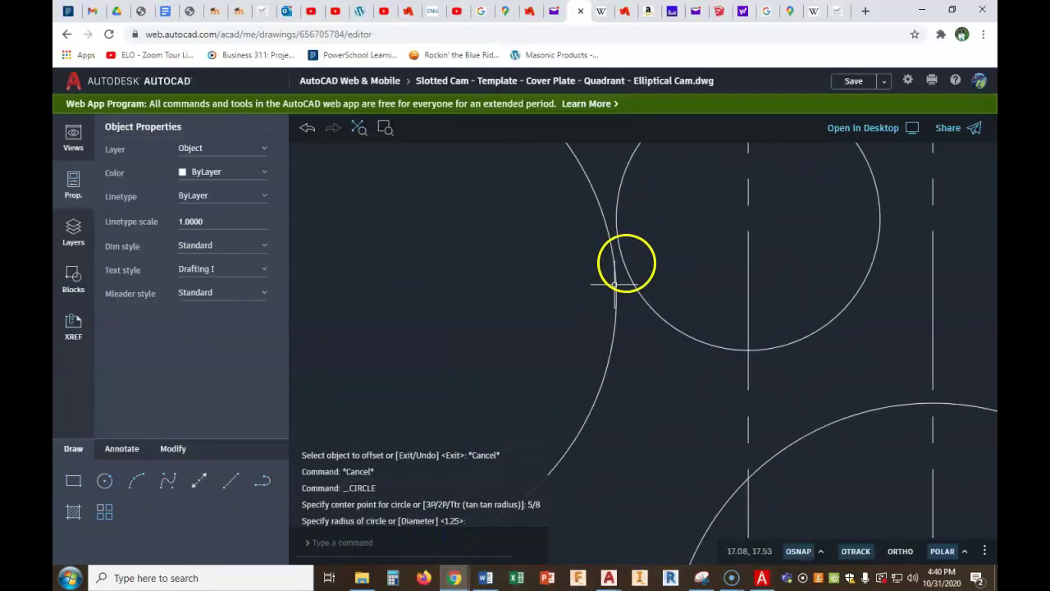
click(230, 482)
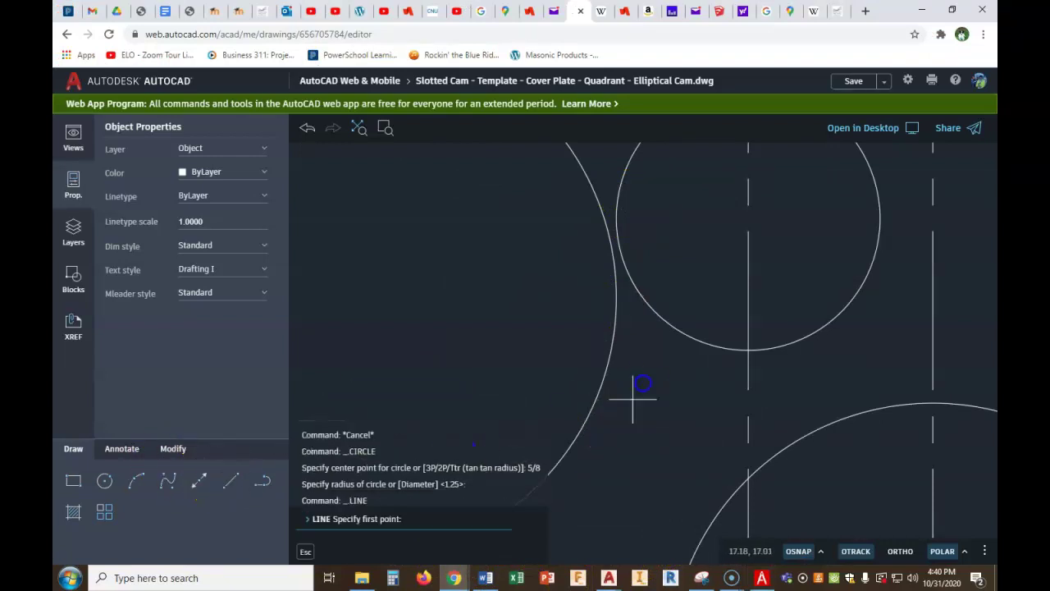
click(617, 217)
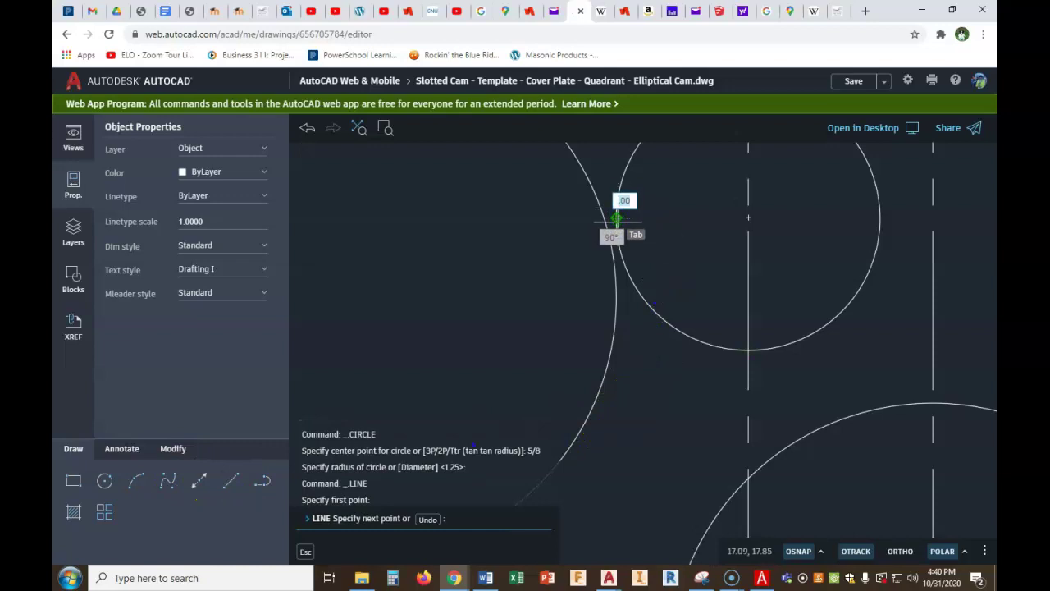
scroll(619, 238, up, 2)
scroll(615, 238, up, 1)
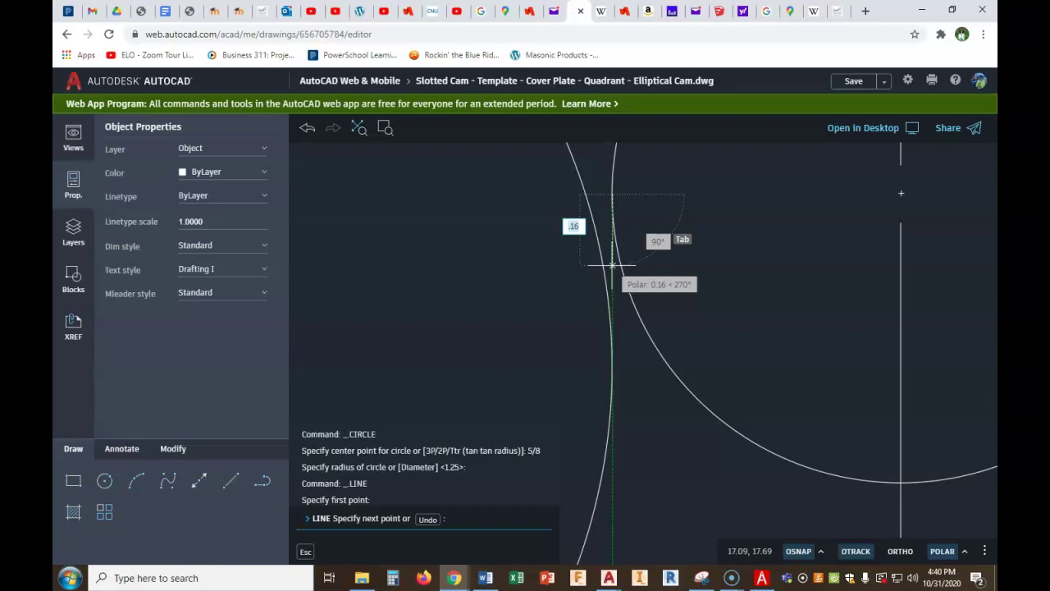
End the line tangent to the large circle with the tan snap and confirm it
text(an)
key(Return)
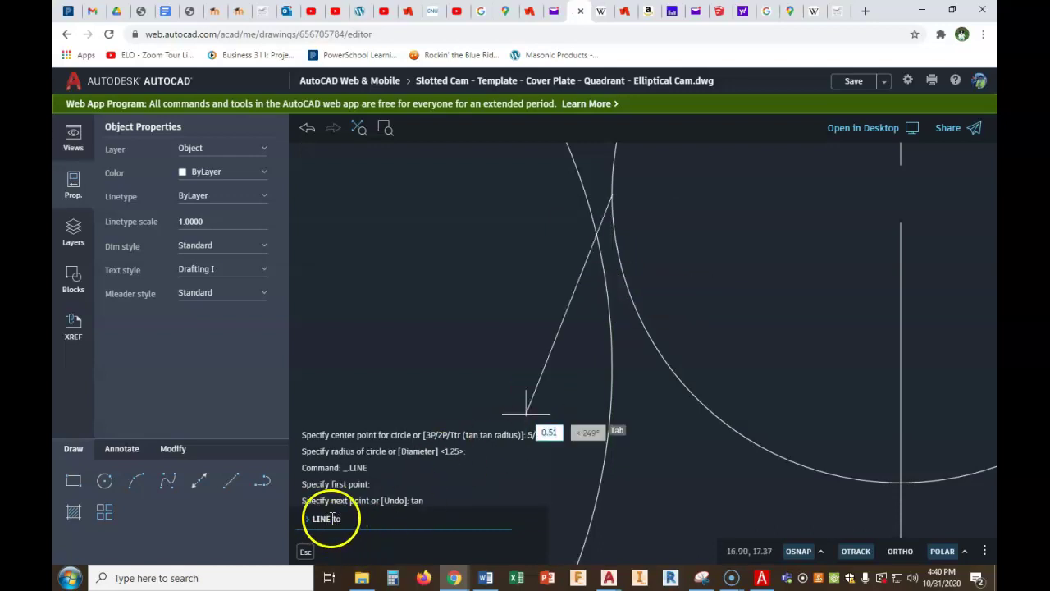
click(616, 384)
right_click(663, 423)
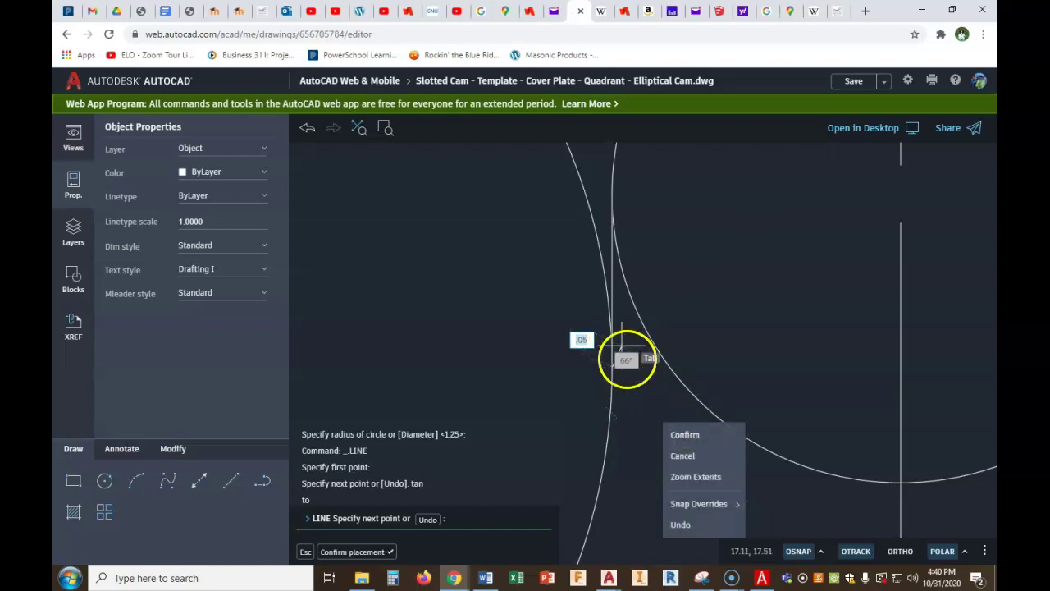
click(678, 435)
scroll(640, 418, down, 2)
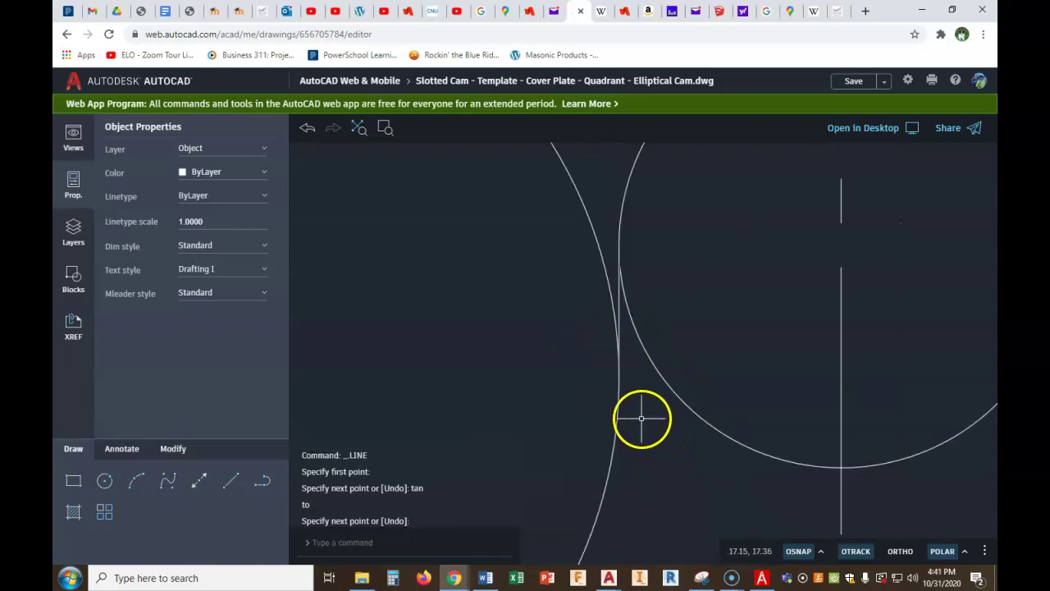
scroll(705, 394, down, 4)
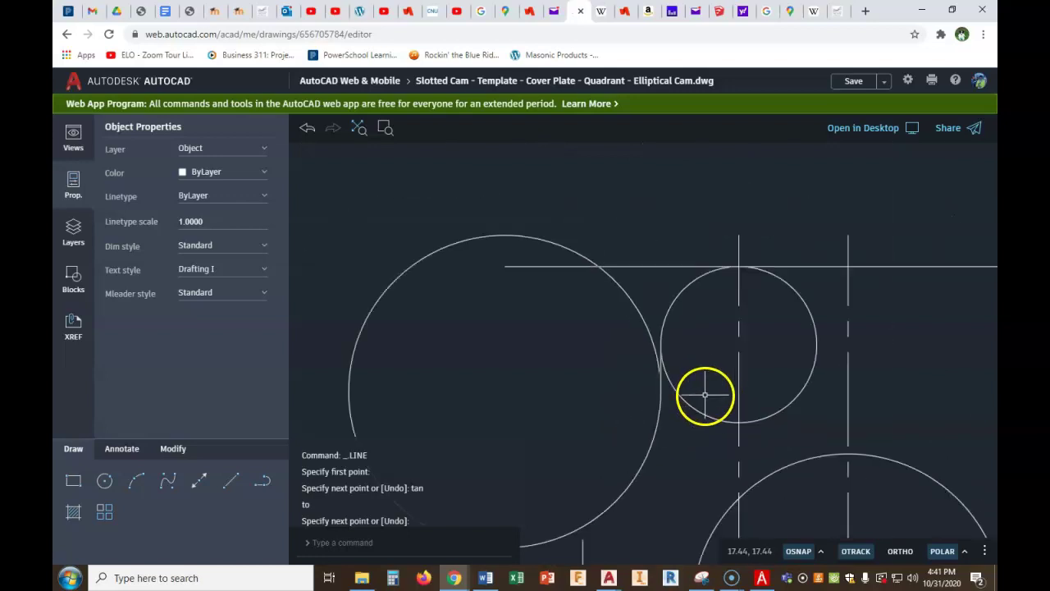
middle_drag(705, 394, 705, 312)
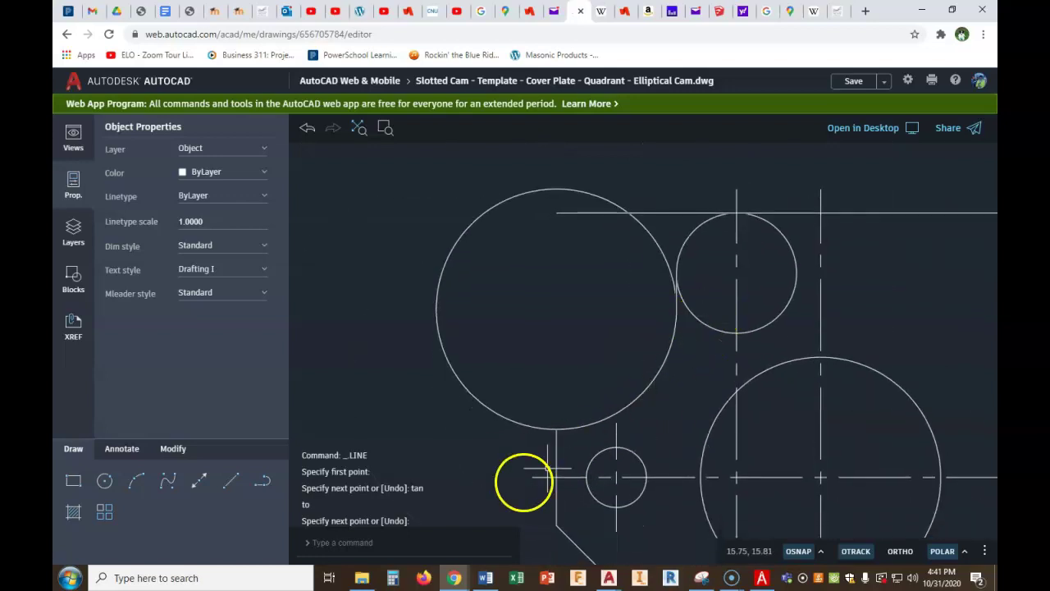
Trim the large circle's left part and line pieces beside the 5/8 arc, then show the template PDF
click(184, 455)
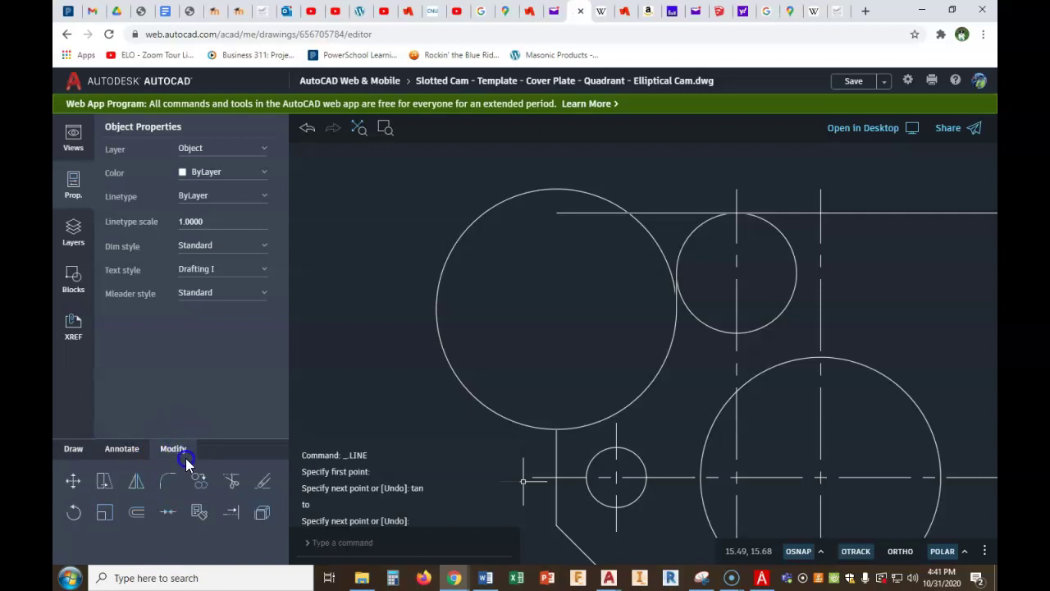
click(234, 482)
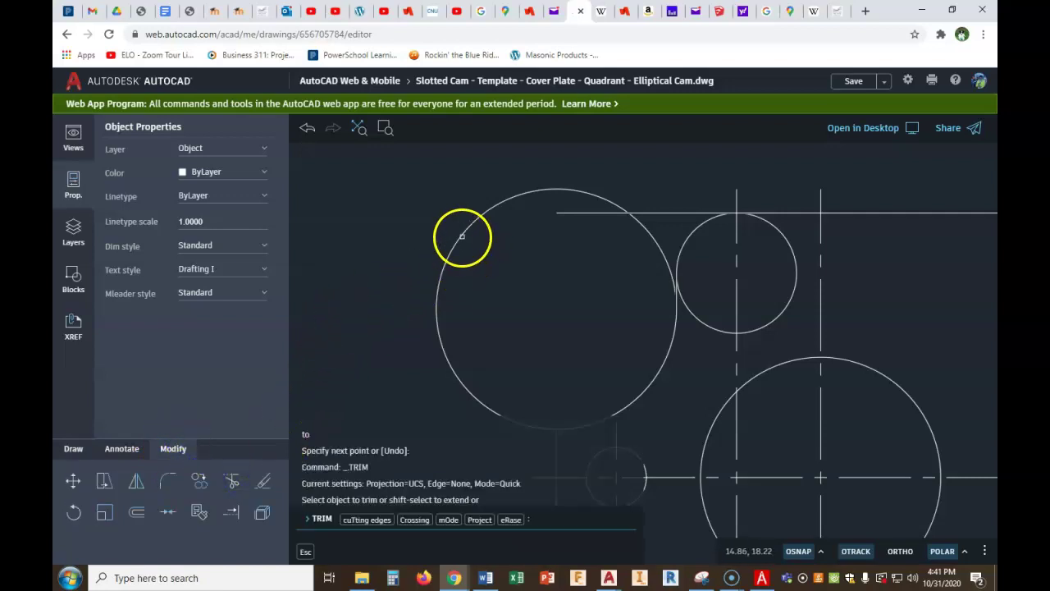
click(462, 235)
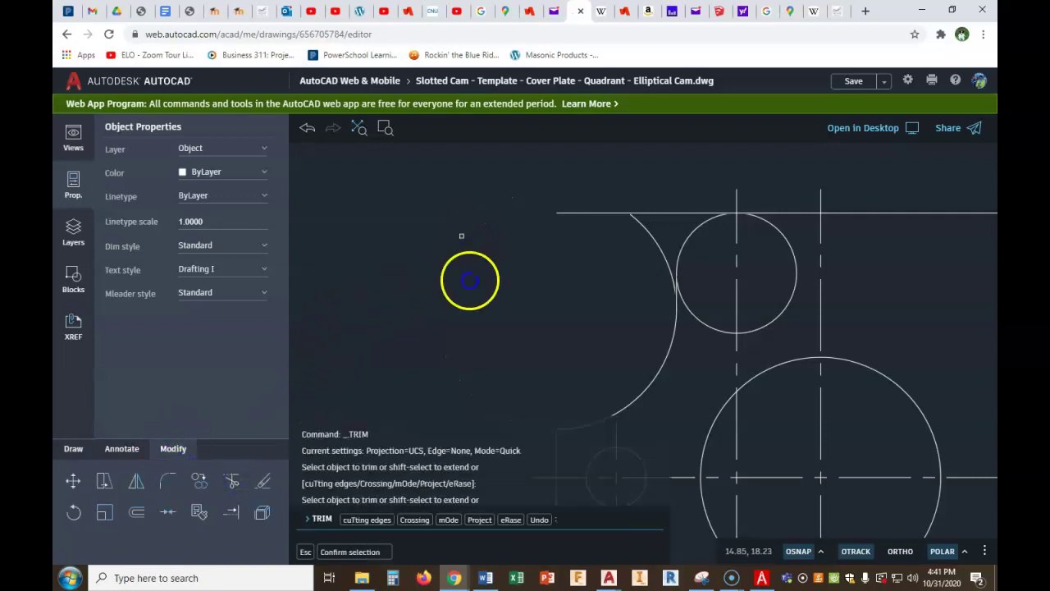
click(591, 212)
click(655, 215)
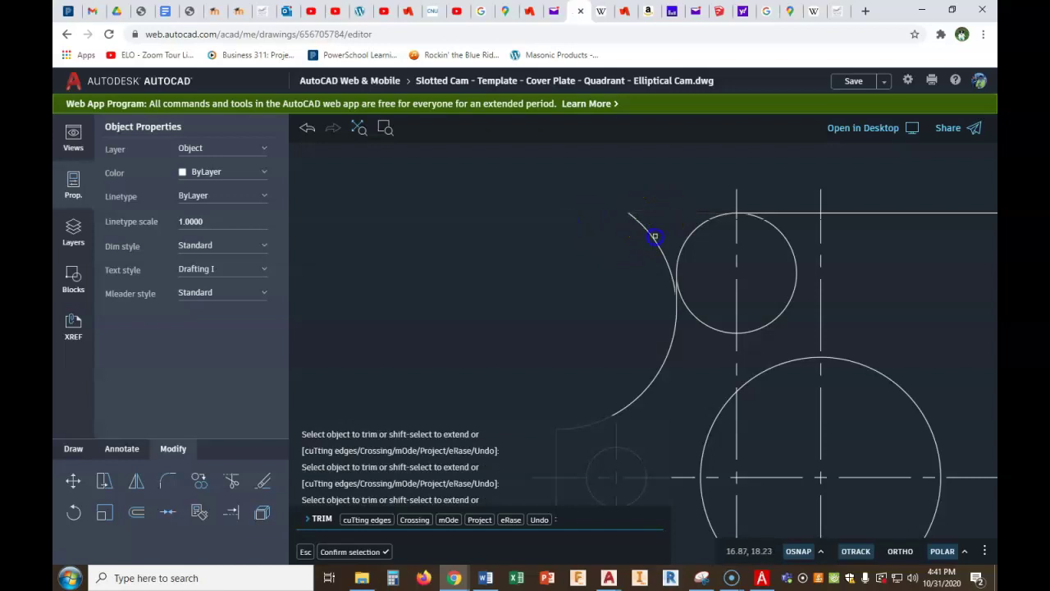
scroll(652, 323, down, 2)
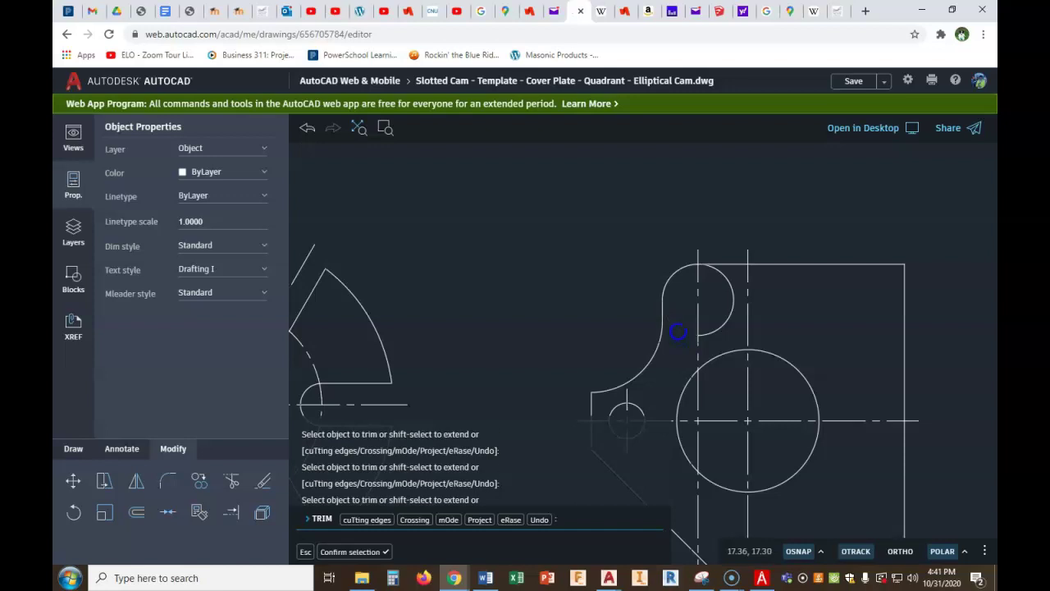
right_click(577, 303)
click(594, 312)
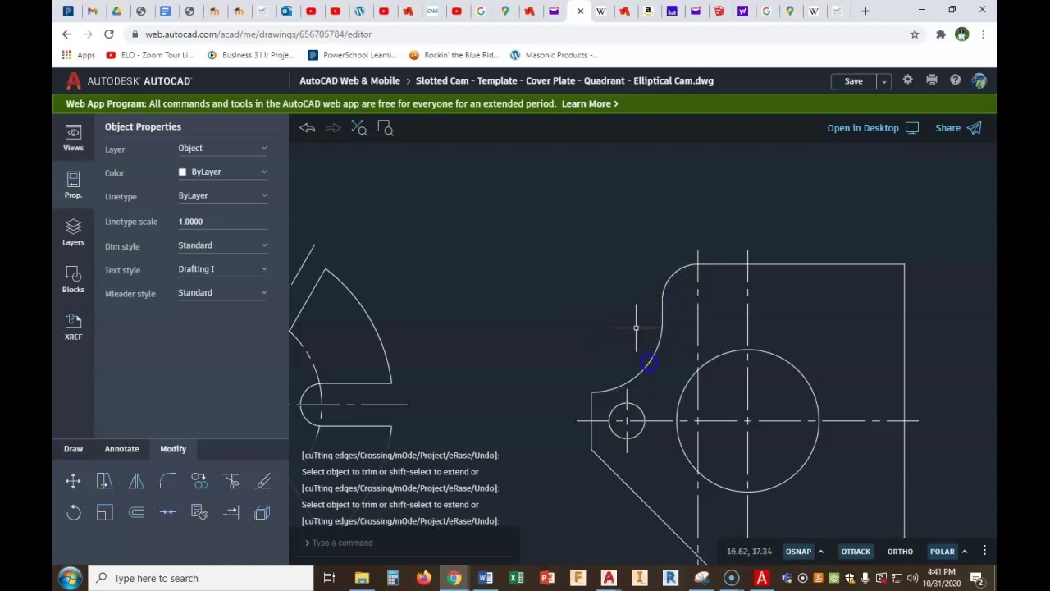
click(759, 579)
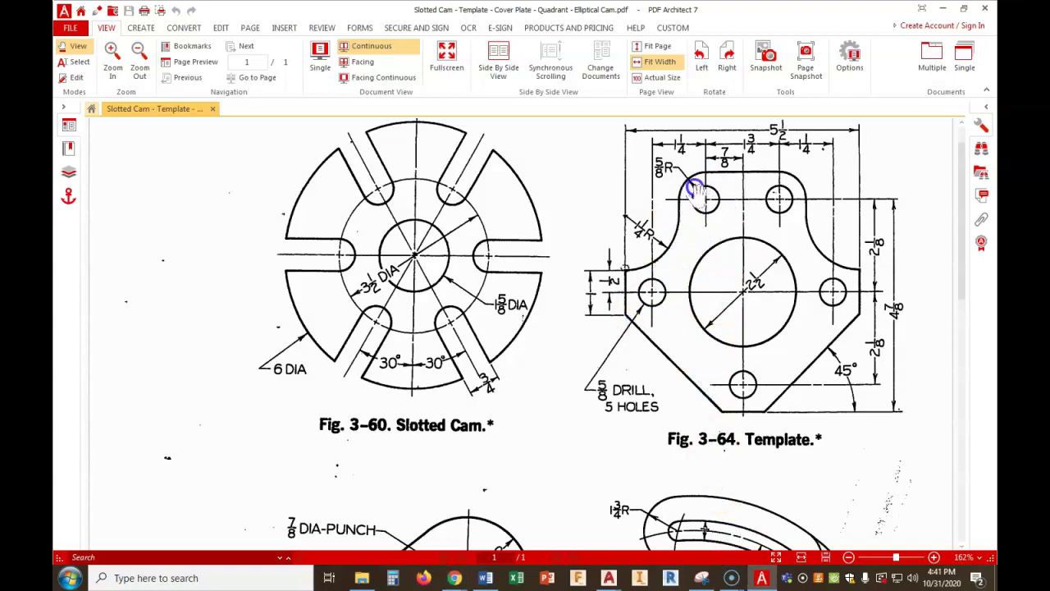
Back in AutoCAD, select the small left hole for copying
mouse_move(454, 577)
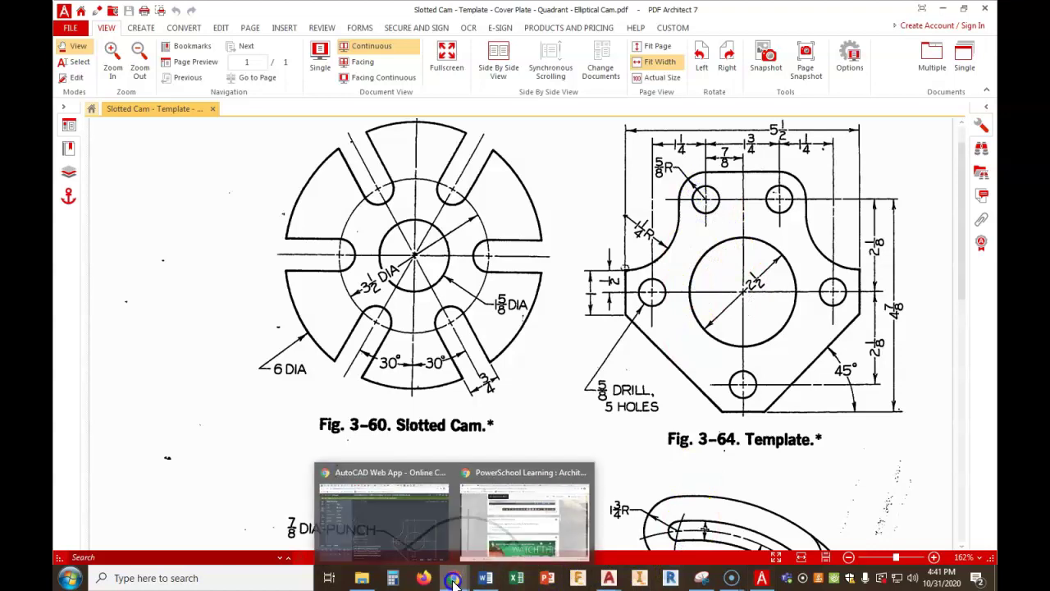
click(400, 556)
click(199, 481)
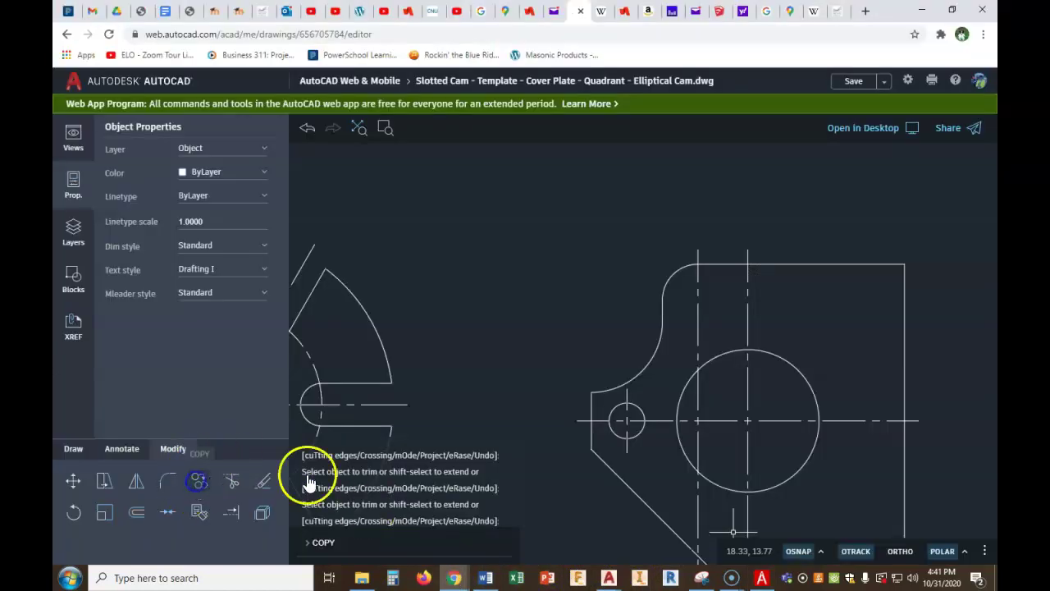
click(638, 433)
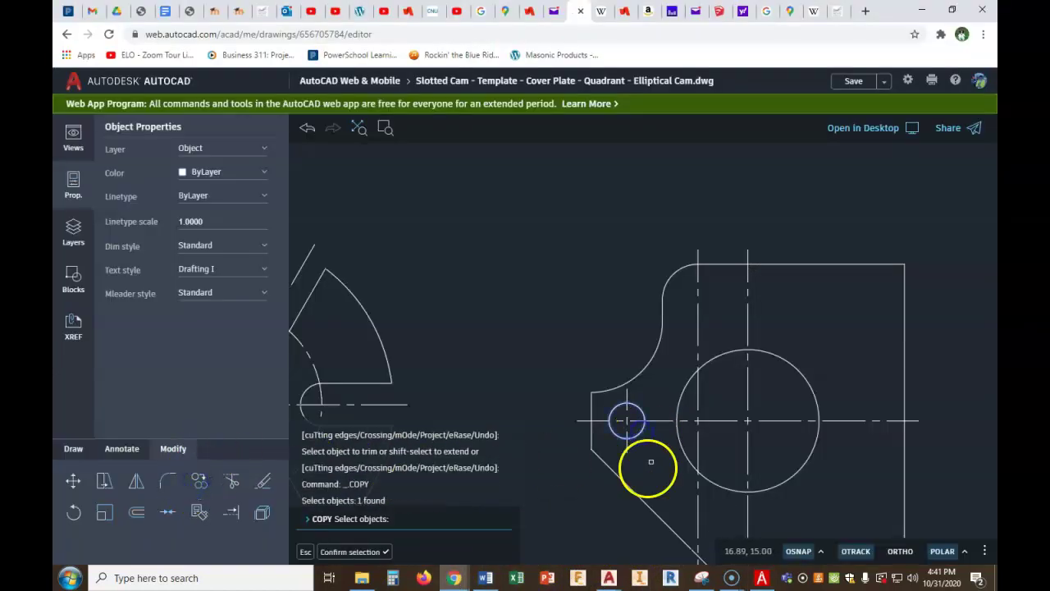
right_click(574, 495)
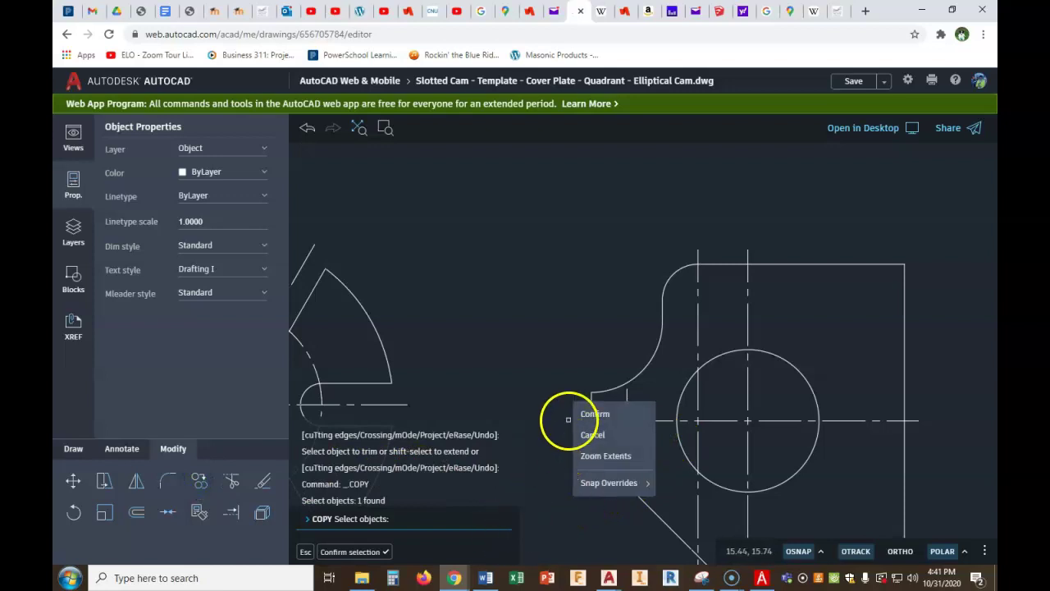
click(359, 553)
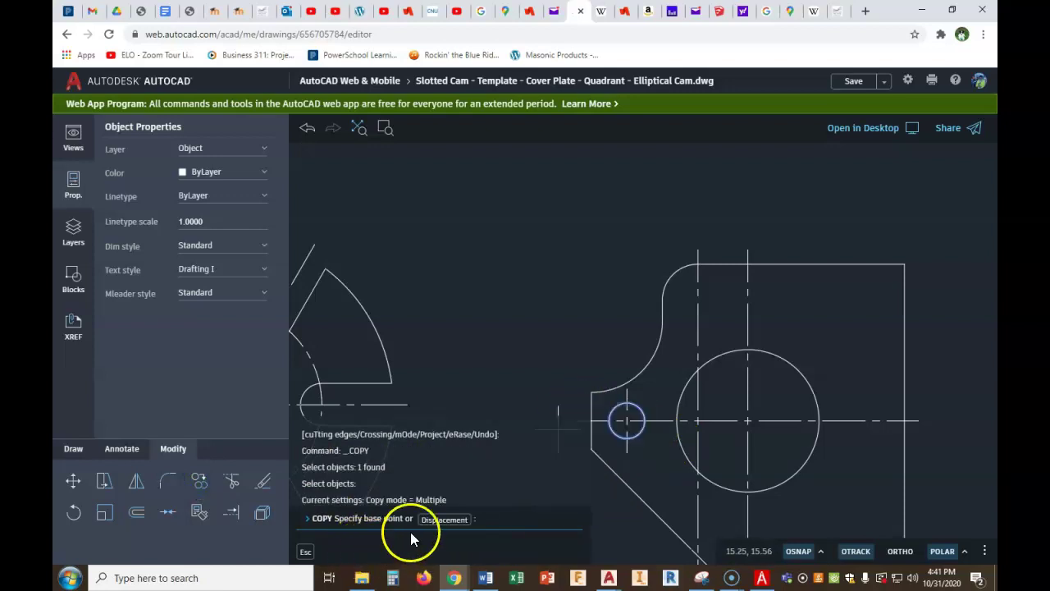
Copy the hole from its centre to the top-left lobe's centre-line intersection
click(627, 421)
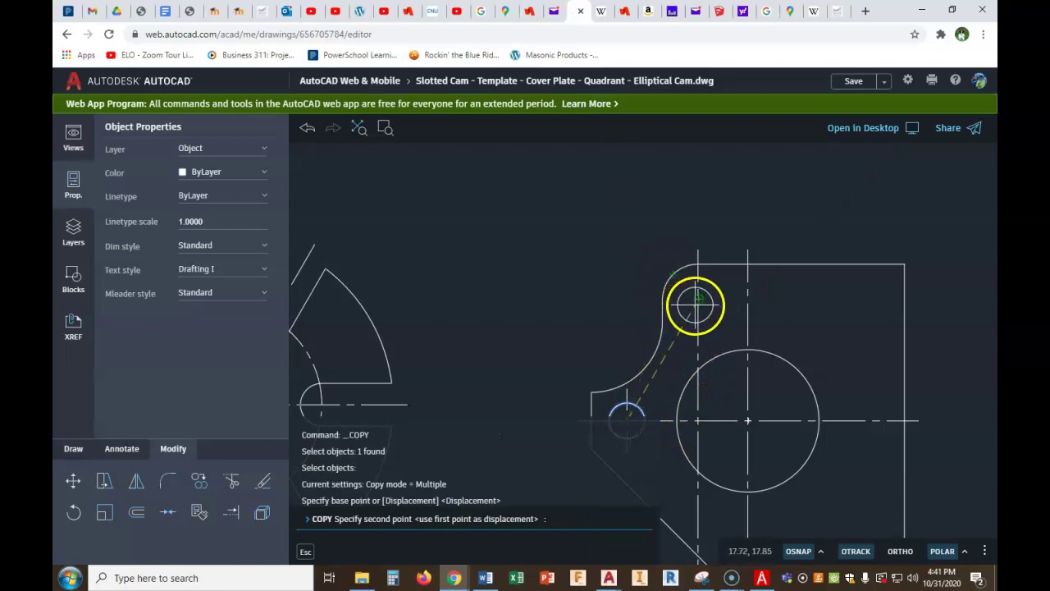
click(697, 300)
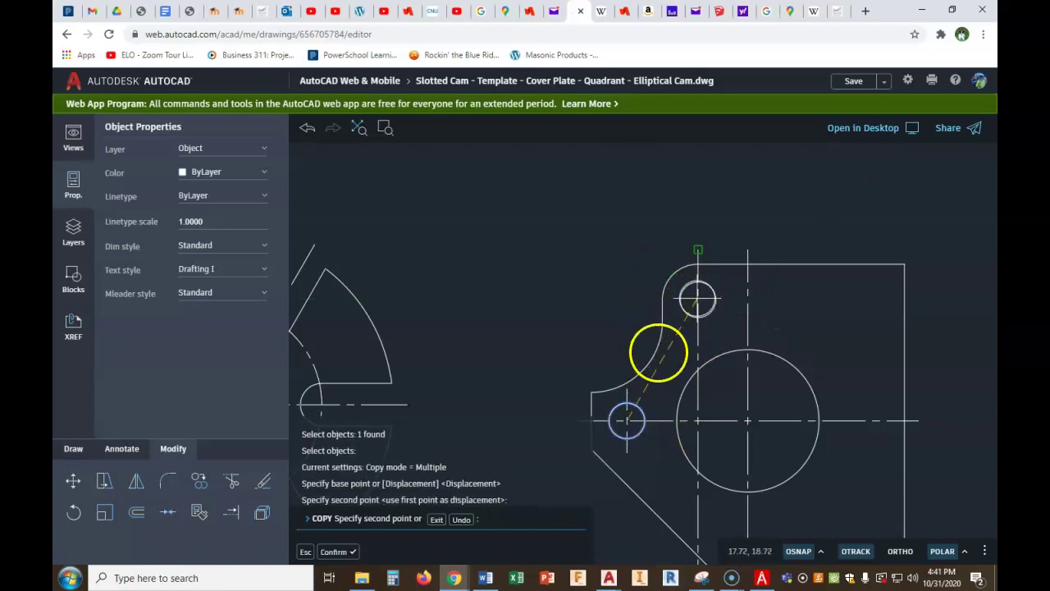
click(568, 313)
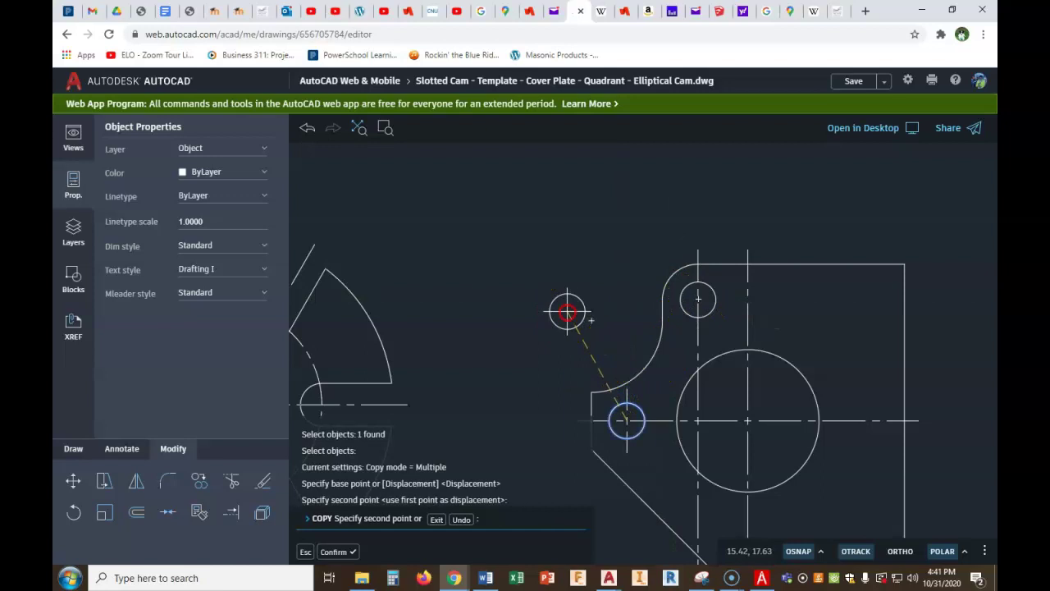
right_click(568, 313)
click(582, 323)
scroll(645, 375, down, 1)
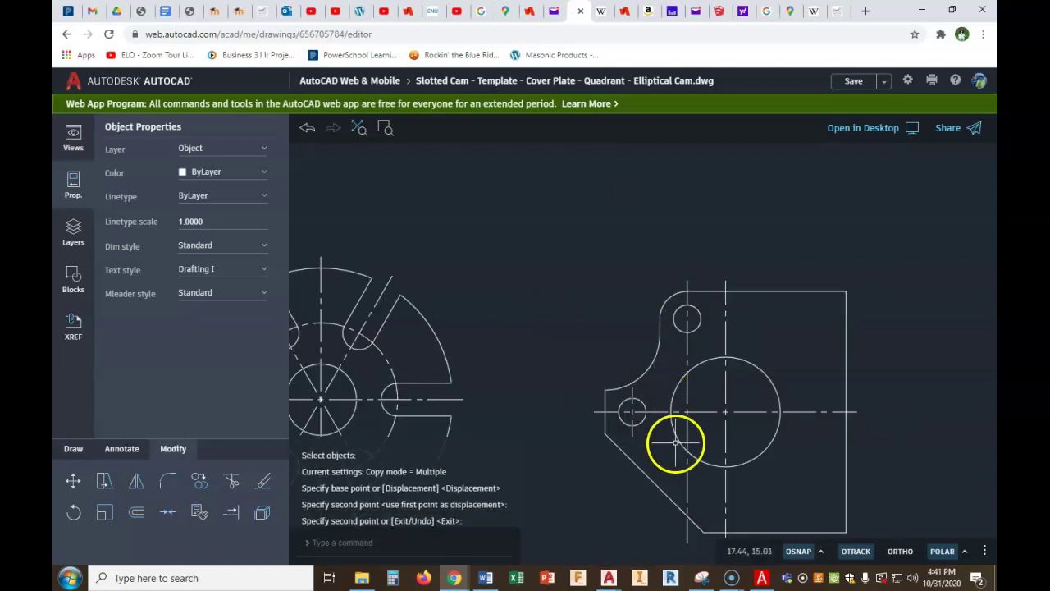
middle_drag(674, 443, 672, 336)
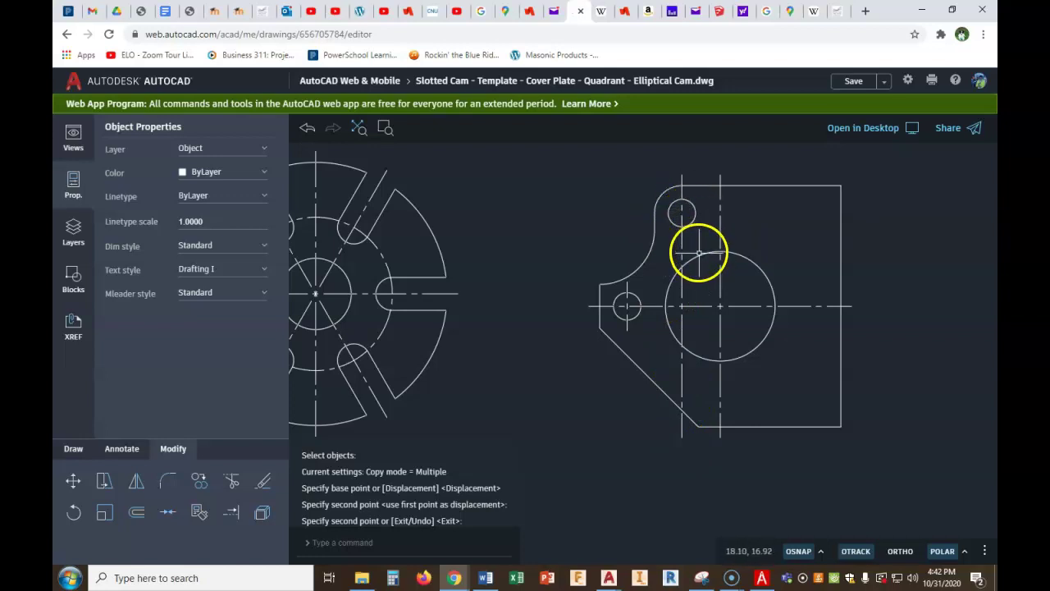
scroll(687, 224, up, 3)
scroll(688, 231, up, 2)
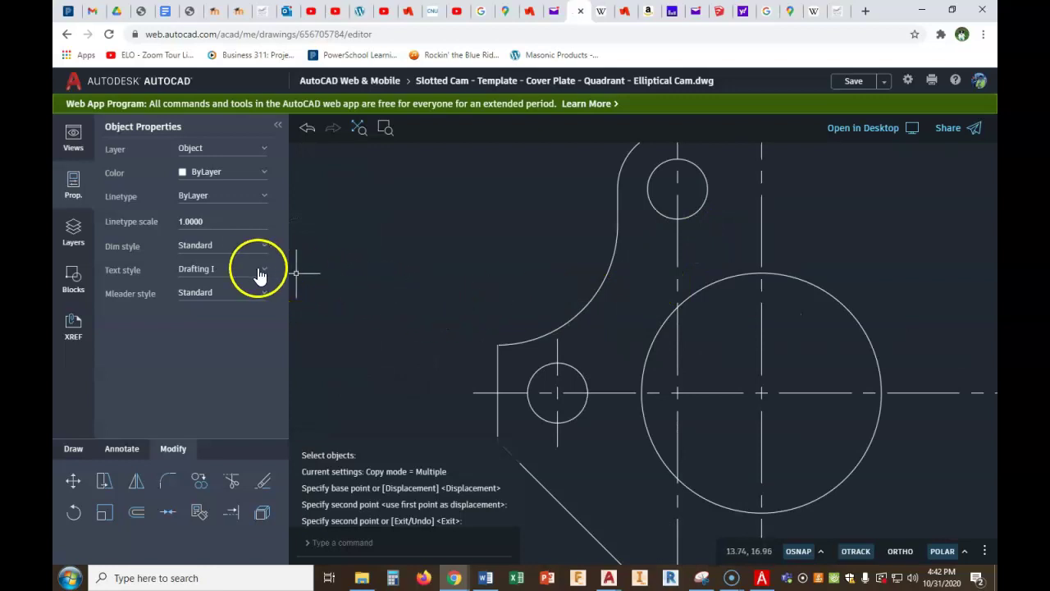
Draw a short horizontal guide line 0.25 below the top hole
click(73, 449)
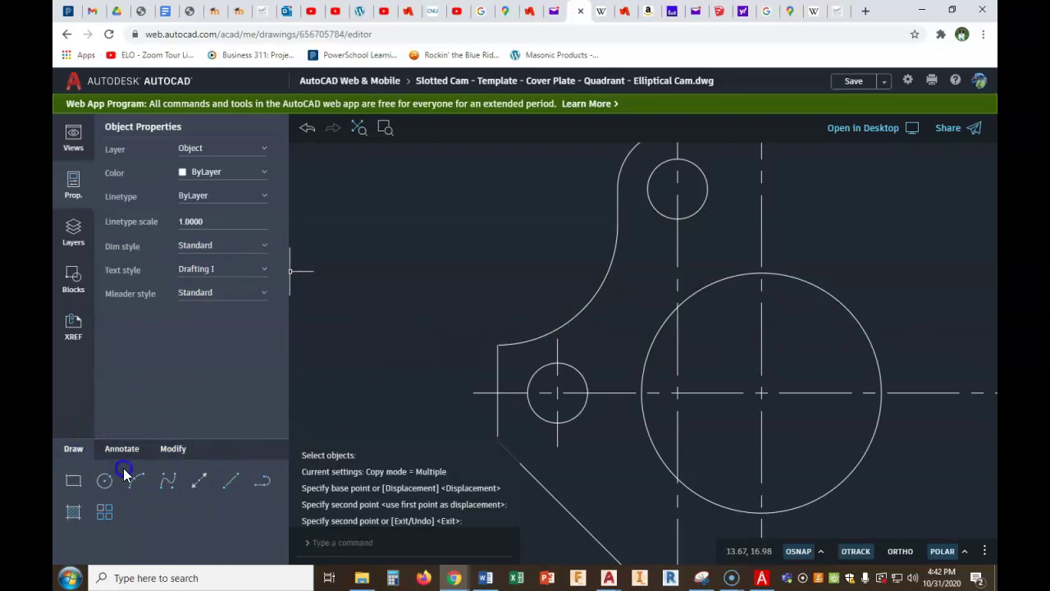
click(229, 481)
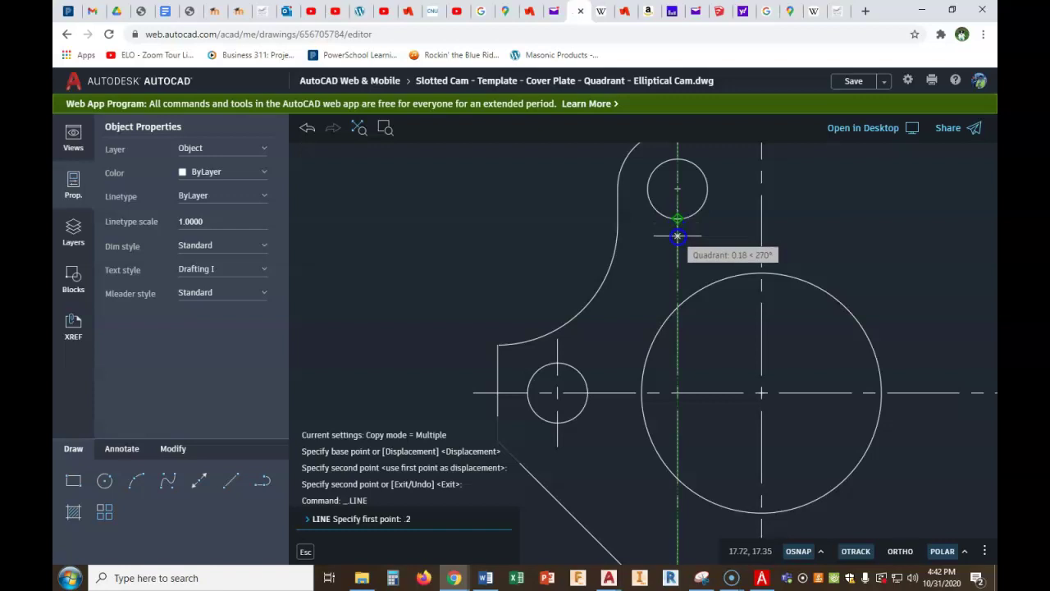
text(.25)
key(Return)
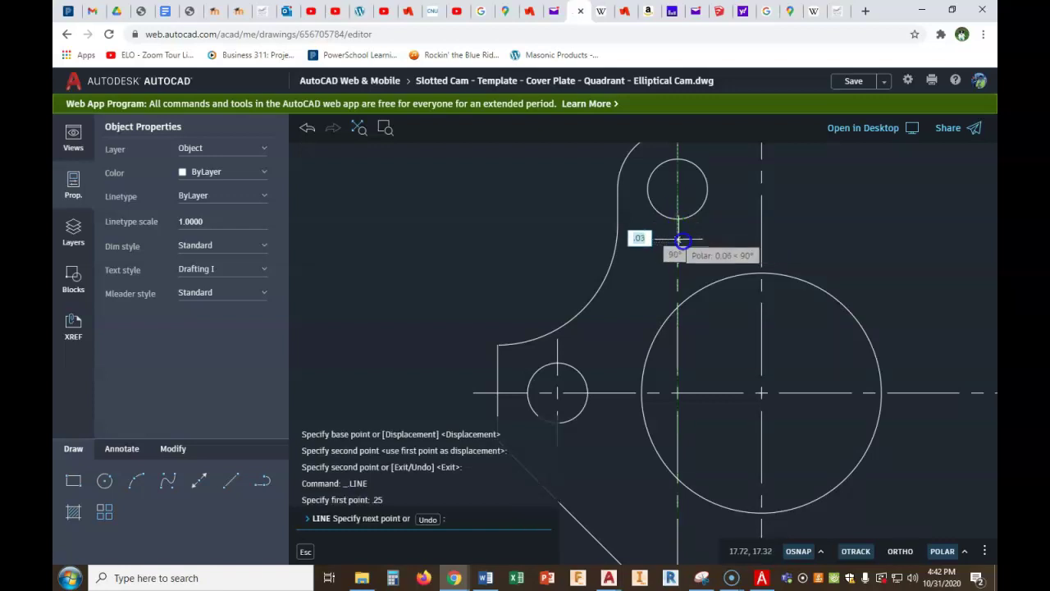
click(728, 243)
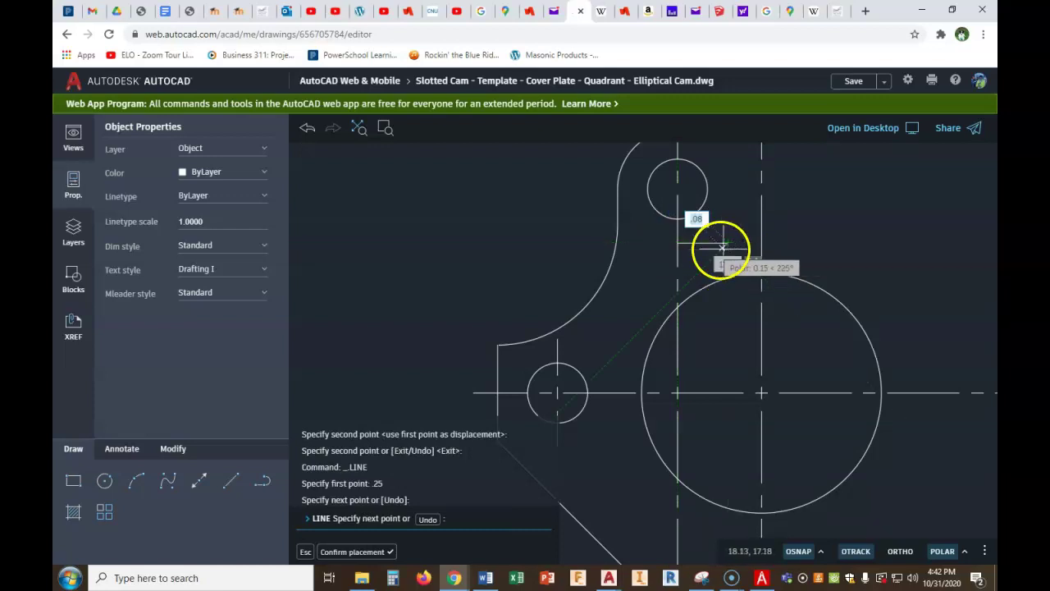
right_click(726, 252)
click(739, 268)
scroll(700, 414, down, 2)
scroll(717, 464, down, 1)
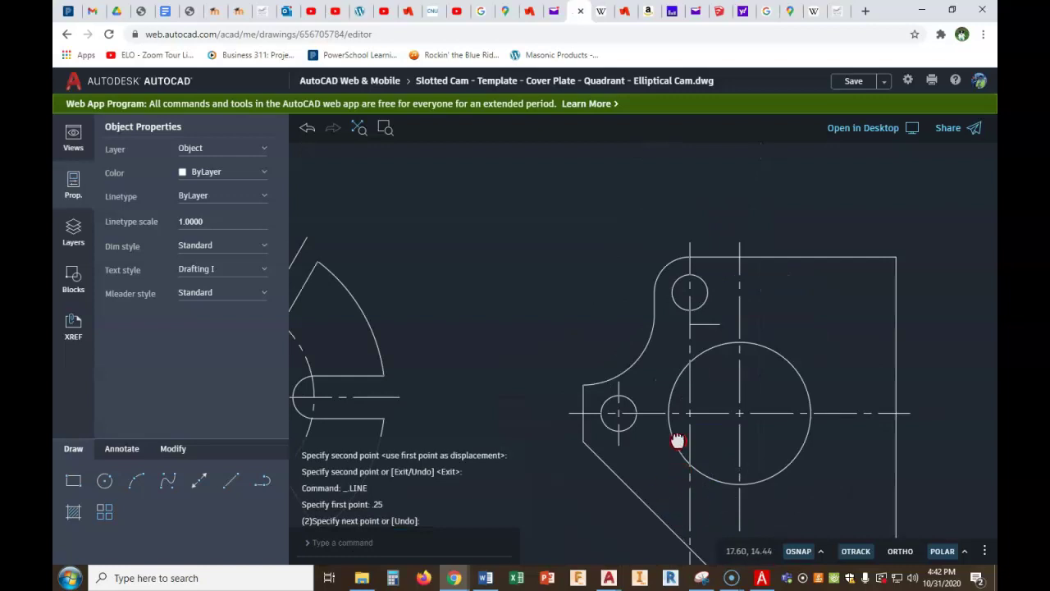
middle_drag(677, 441, 674, 397)
Pull the top hole's vertical centre line's bottom end up to the guide, then erase the guide
click(681, 460)
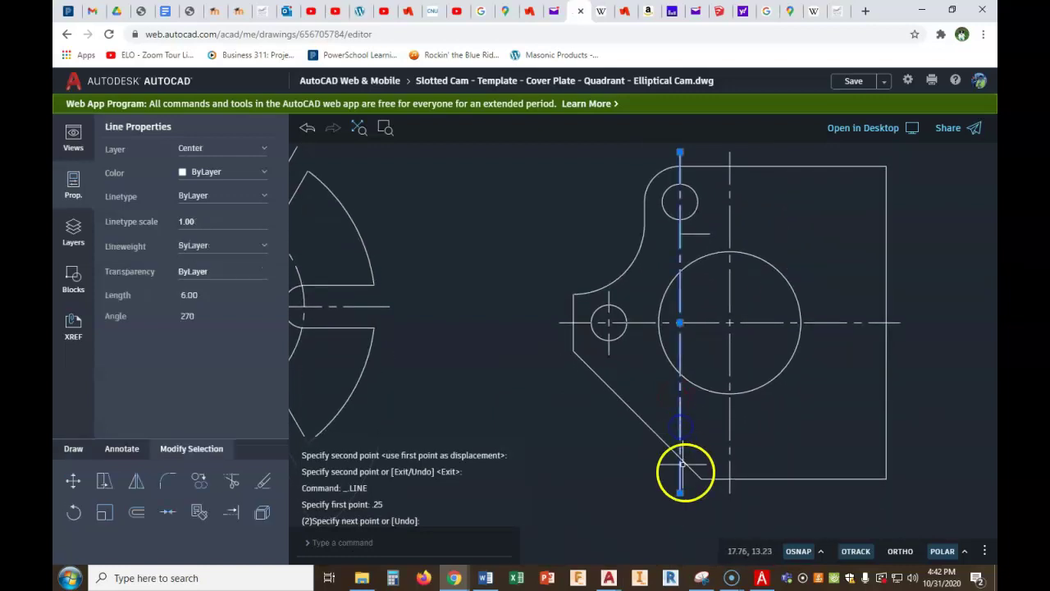
click(681, 493)
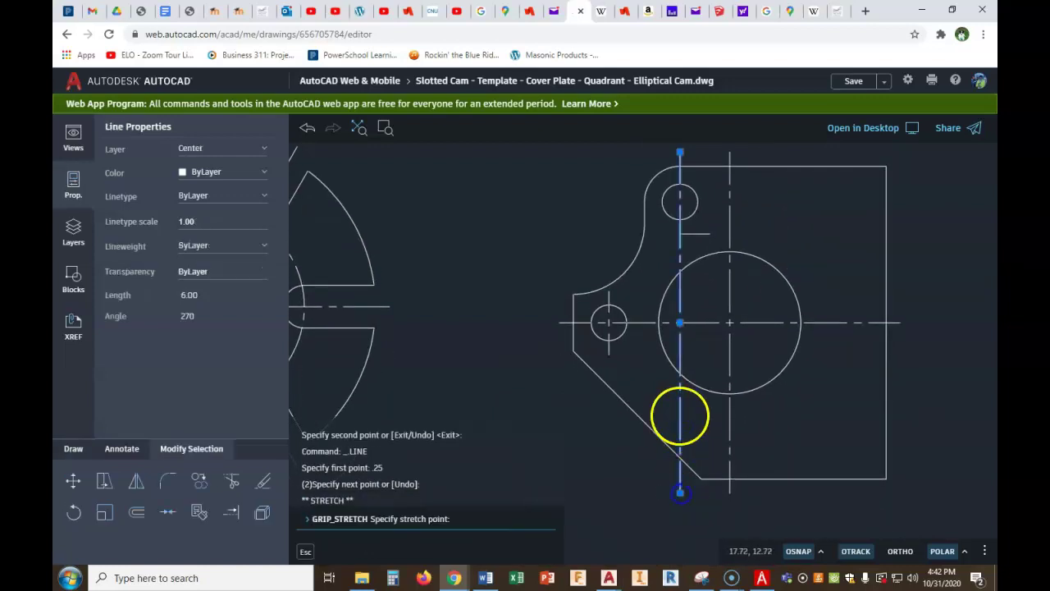
click(681, 233)
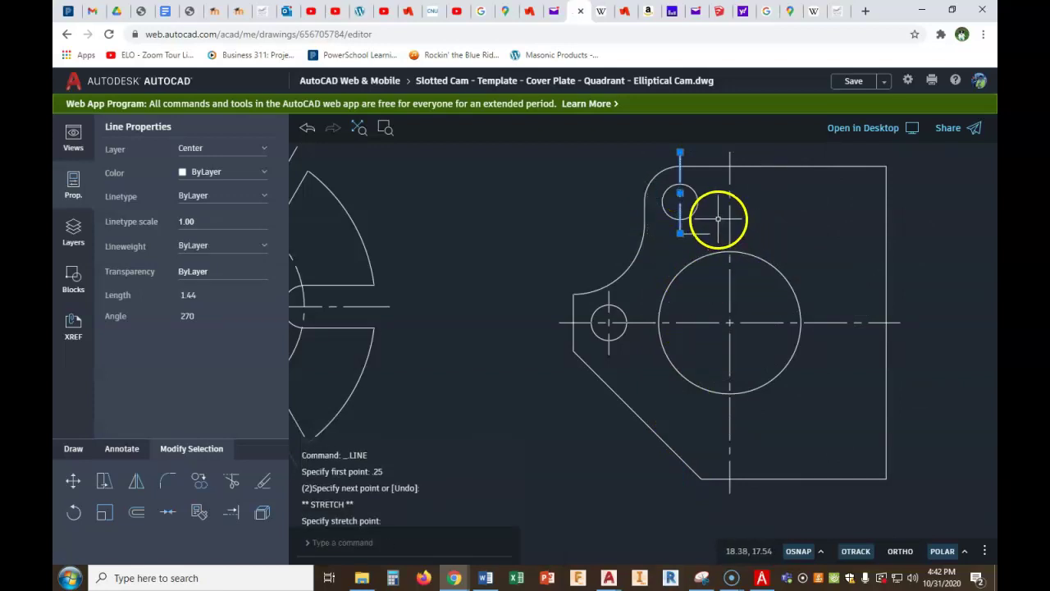
key(Escape)
click(702, 235)
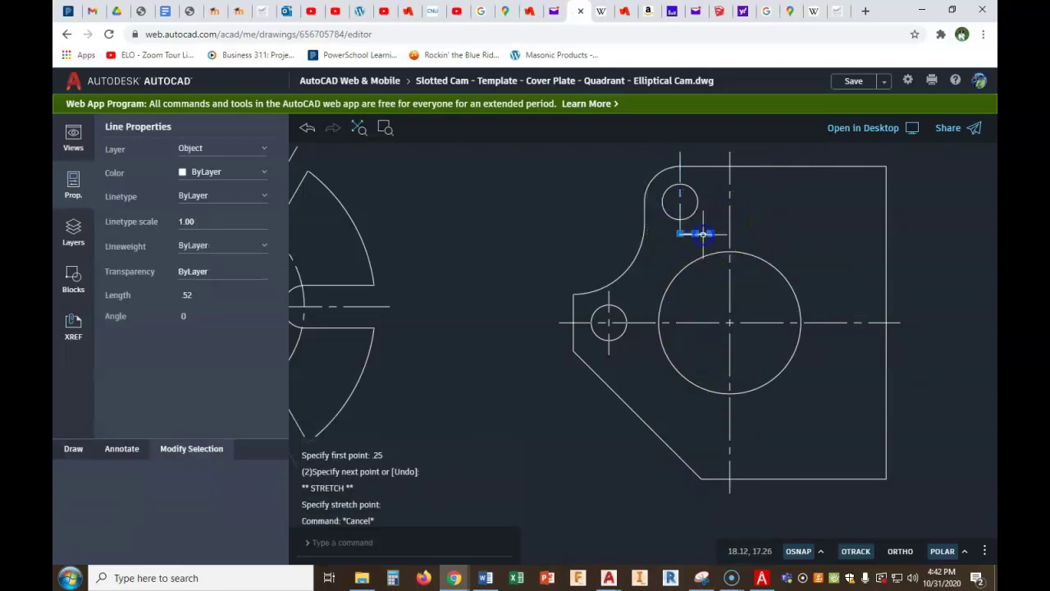
click(262, 483)
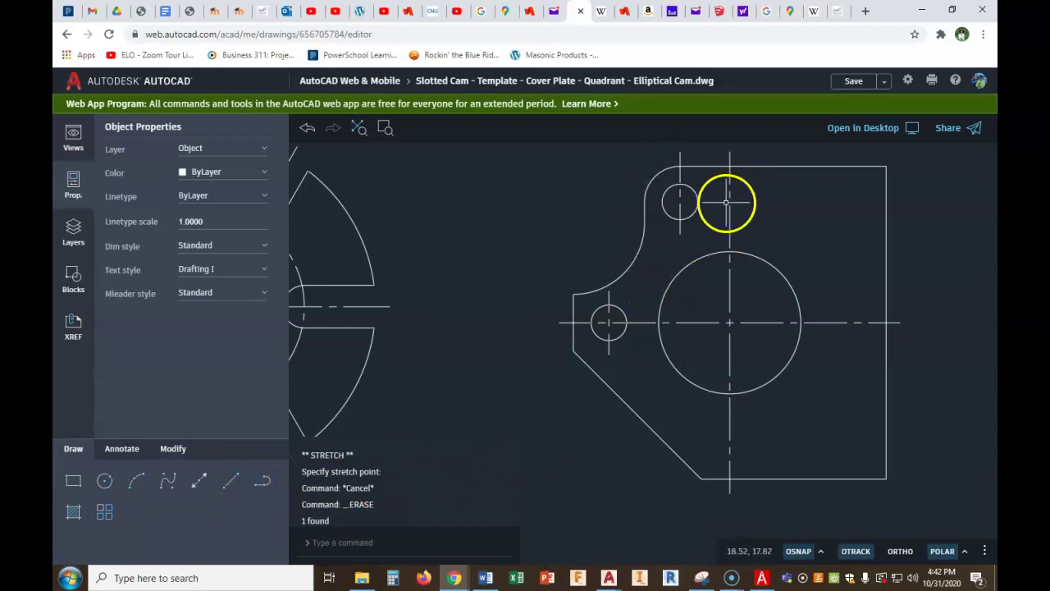
scroll(679, 203, up, 1)
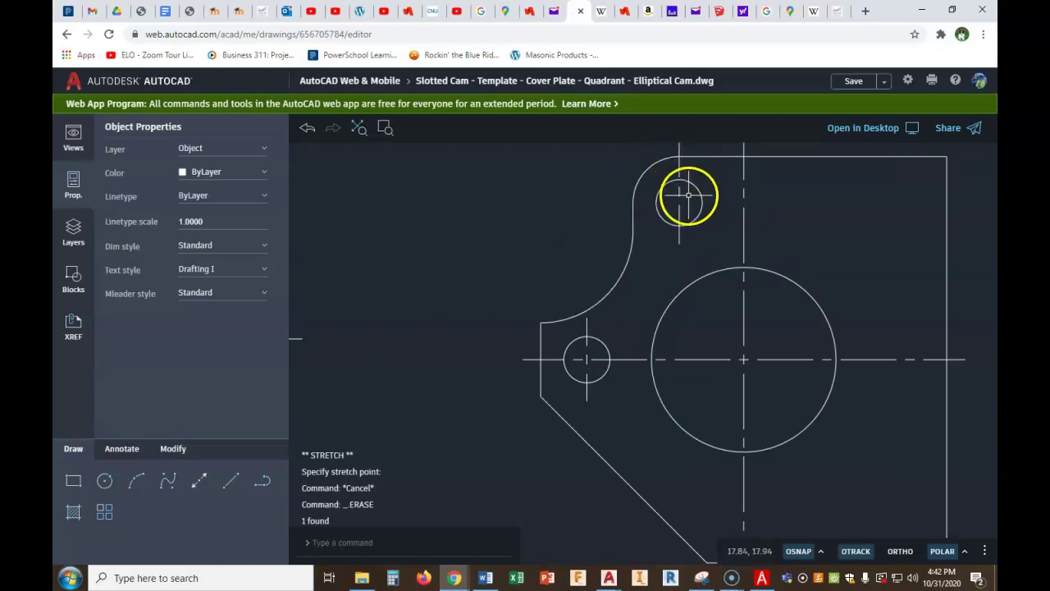
scroll(680, 193, down, 1)
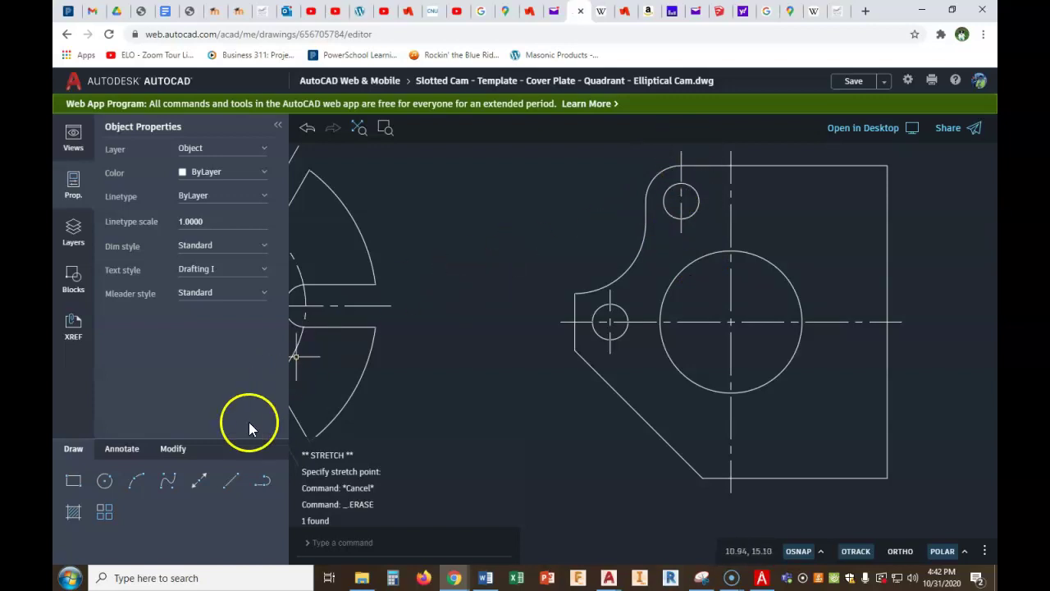
Select the top hole geometry for mirroring
click(174, 448)
click(136, 480)
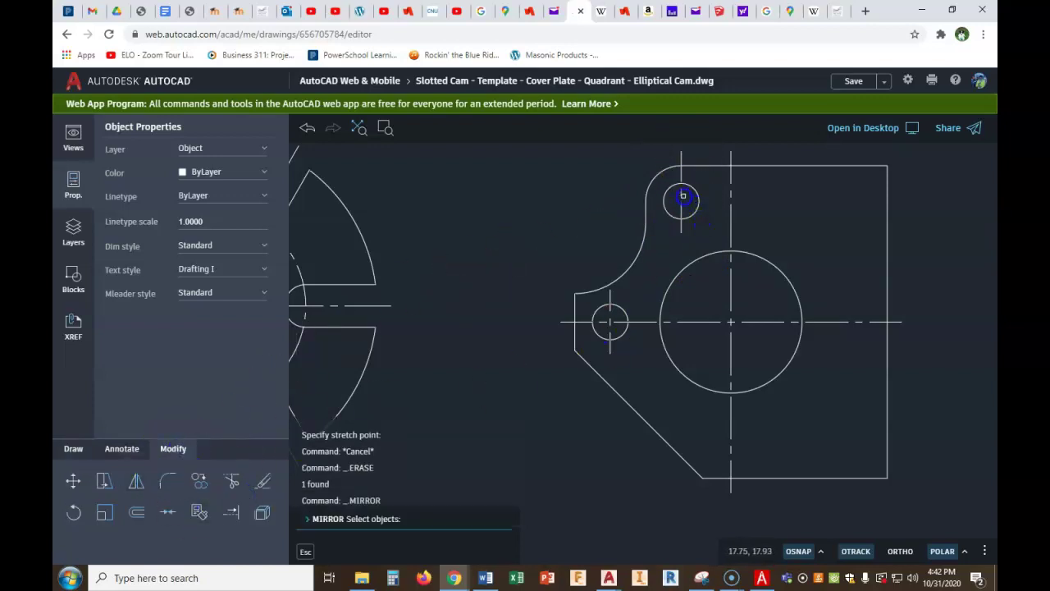
click(682, 194)
right_click(574, 216)
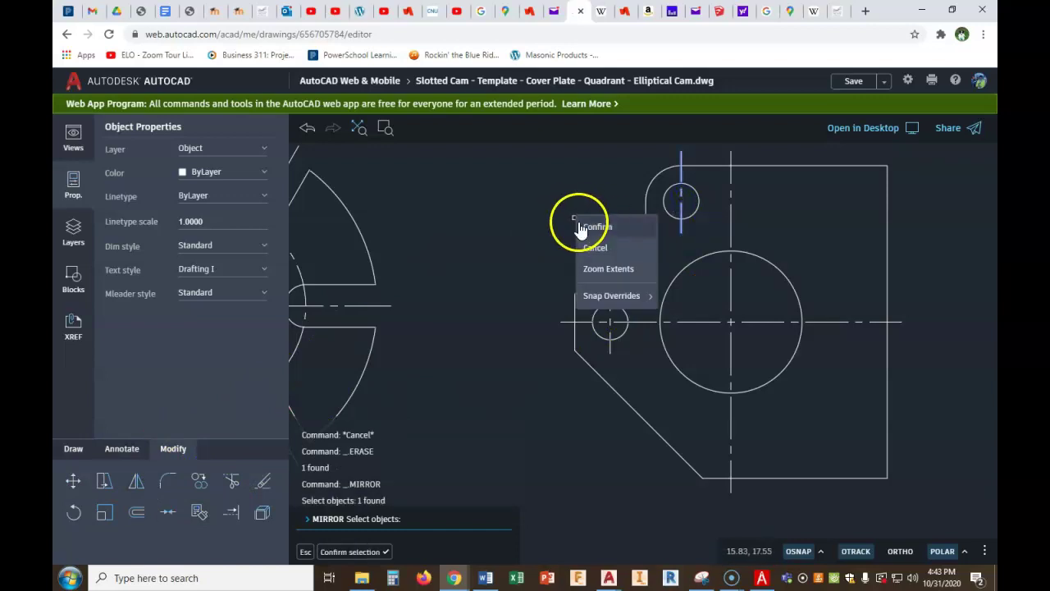
click(602, 229)
scroll(680, 212, up, 1)
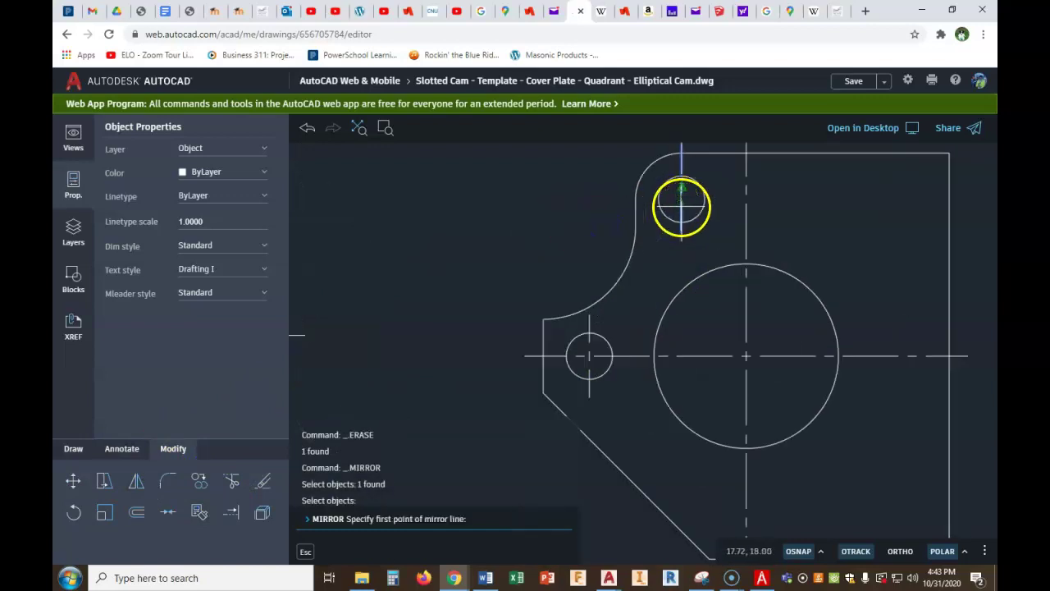
scroll(680, 212, up, 1)
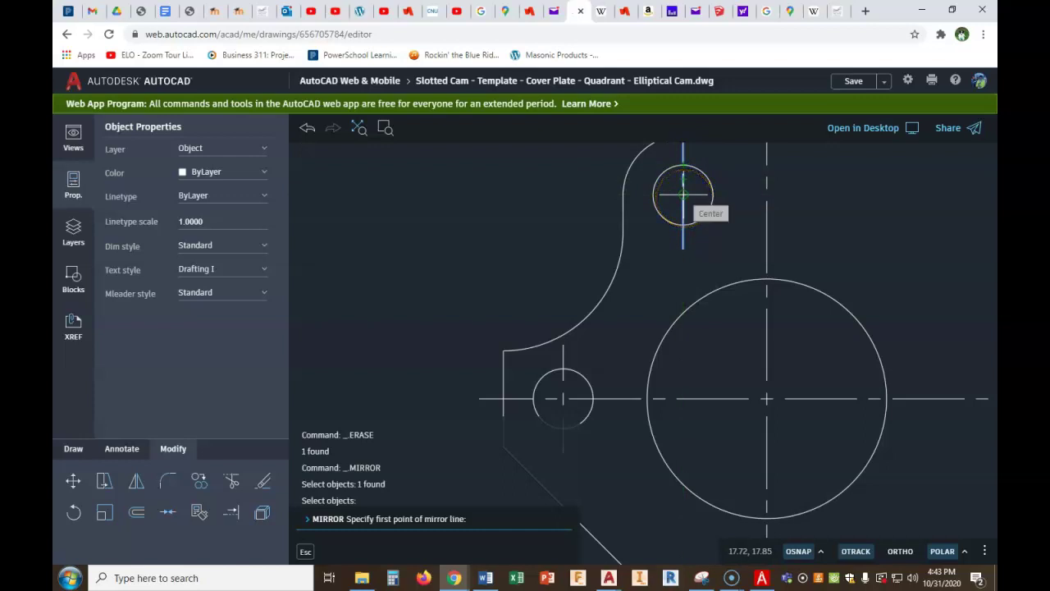
Mirror it across a 315° line through the hole centre, keep the original, then view the PDF
click(683, 195)
scroll(683, 195, down, 1)
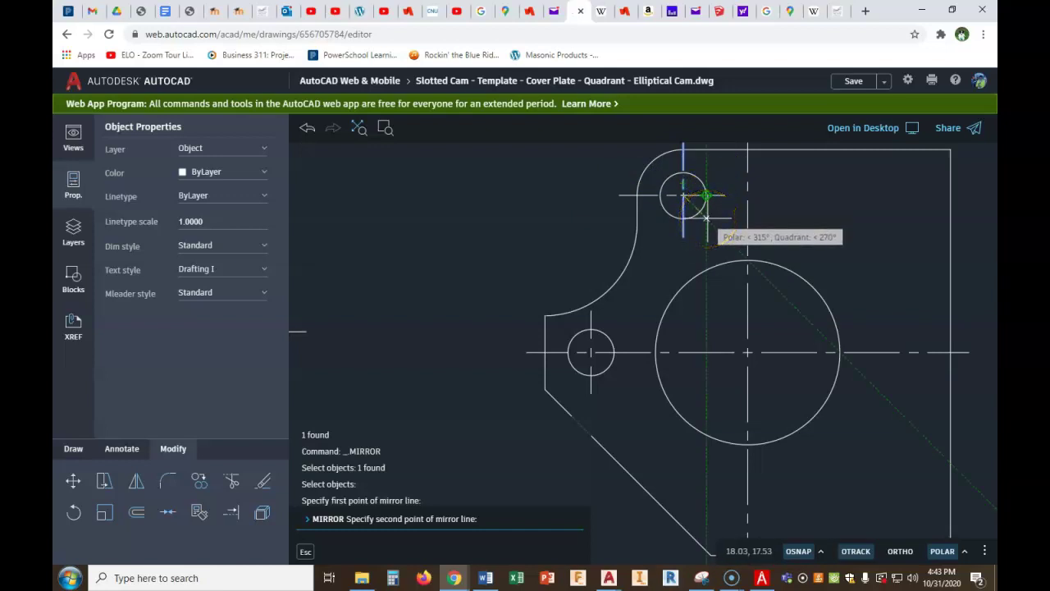
click(707, 217)
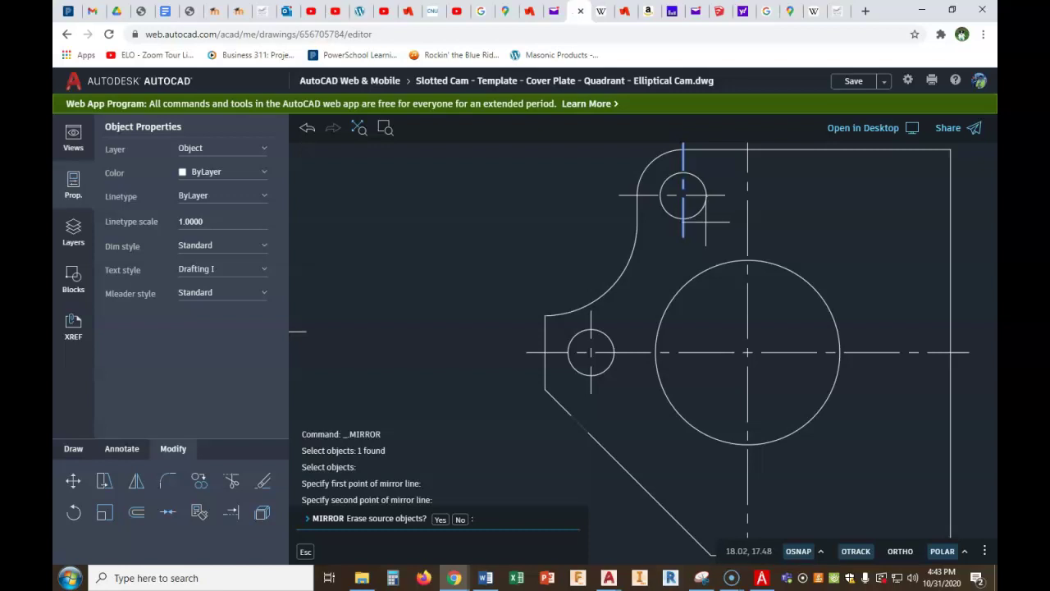
click(460, 520)
scroll(648, 271, down, 2)
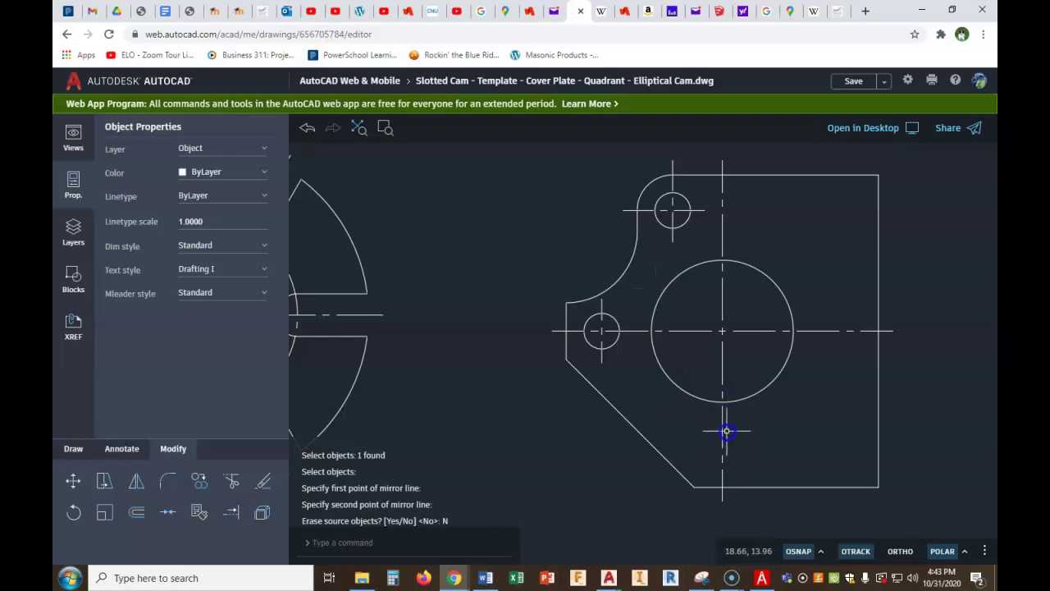
click(762, 579)
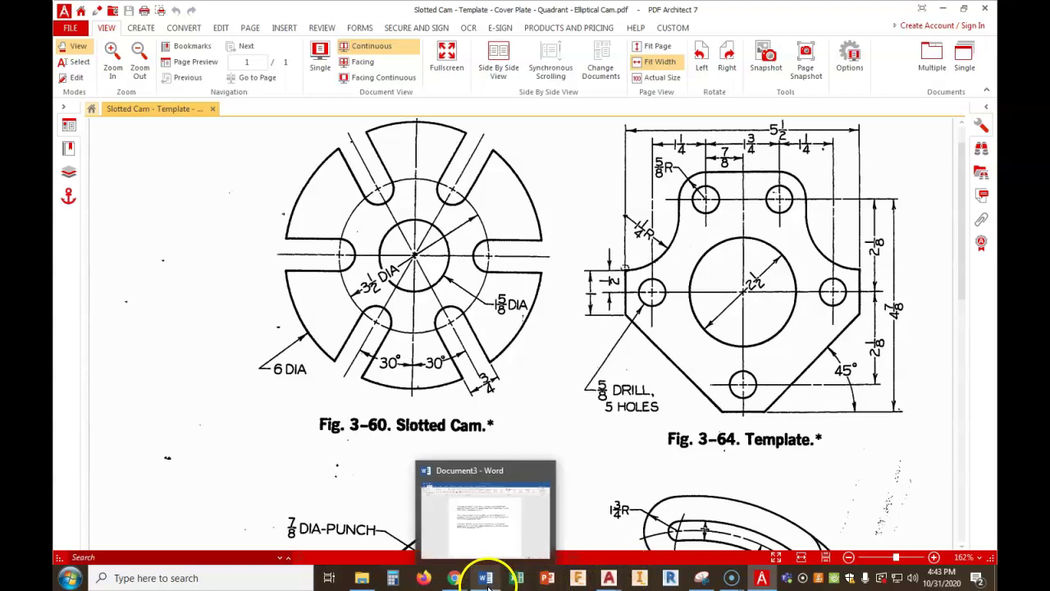
Return from the template PDF to the cover-plate drawing in AutoCAD Web
mouse_move(447, 574)
click(441, 552)
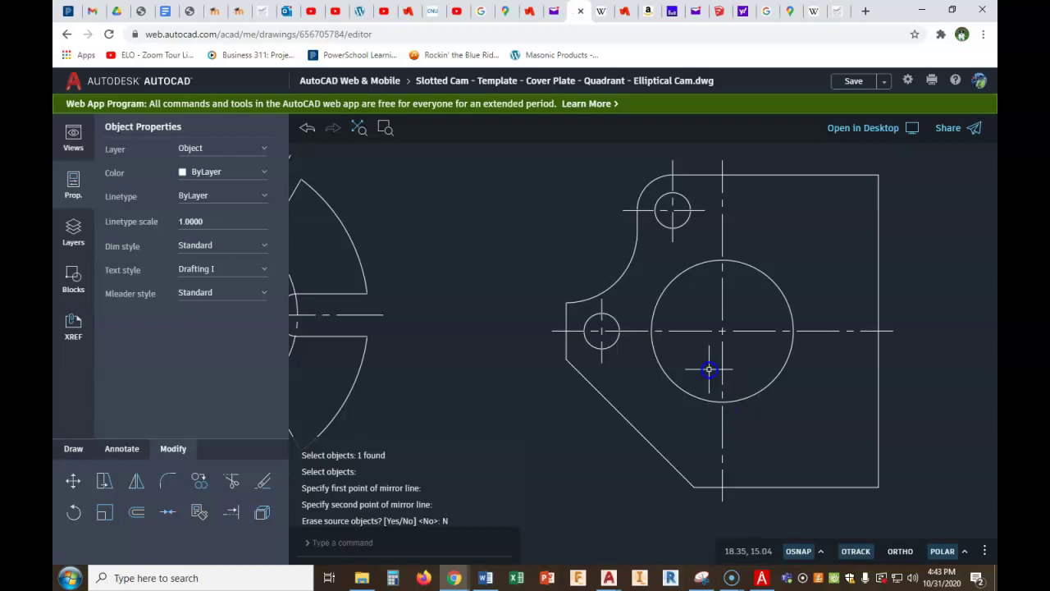
click(640, 347)
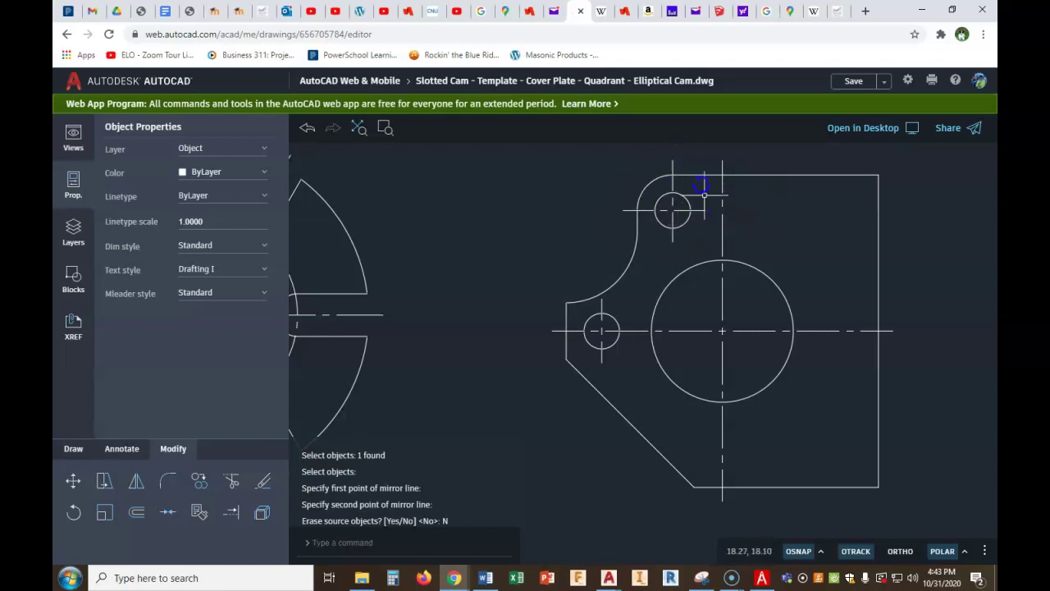
click(201, 481)
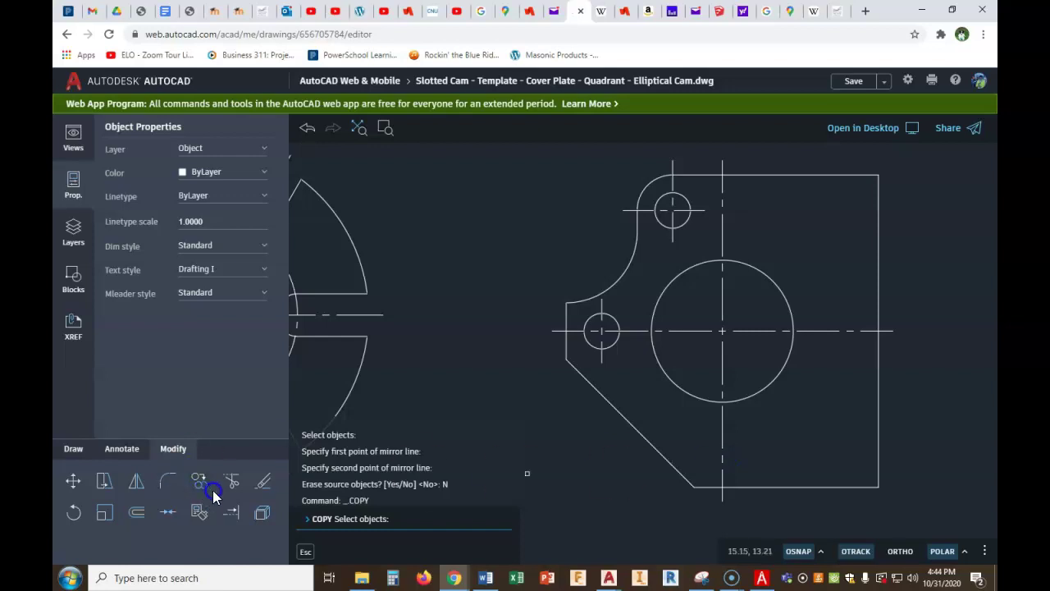
click(71, 448)
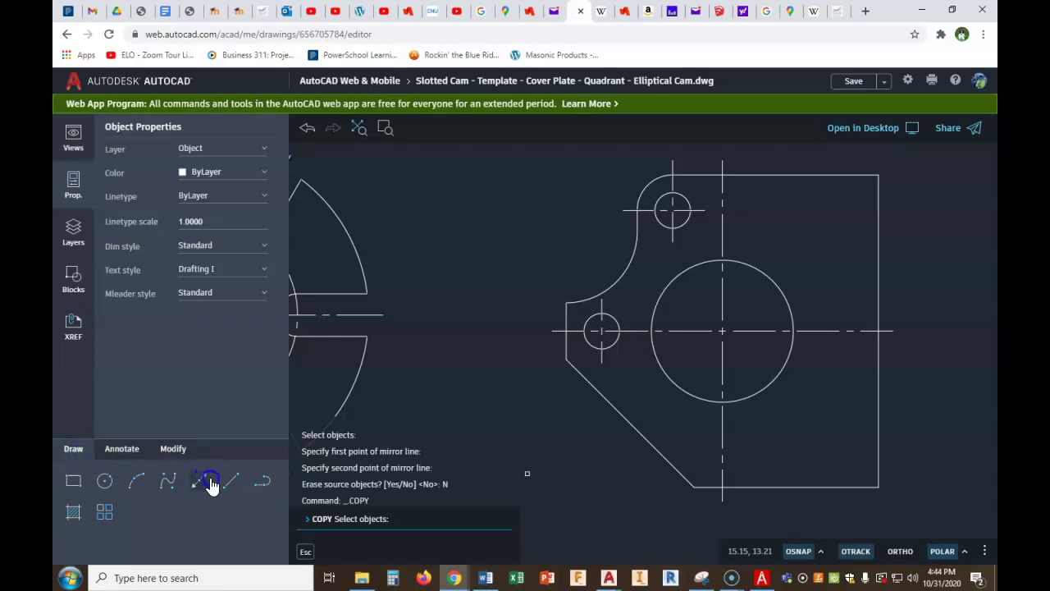
click(233, 484)
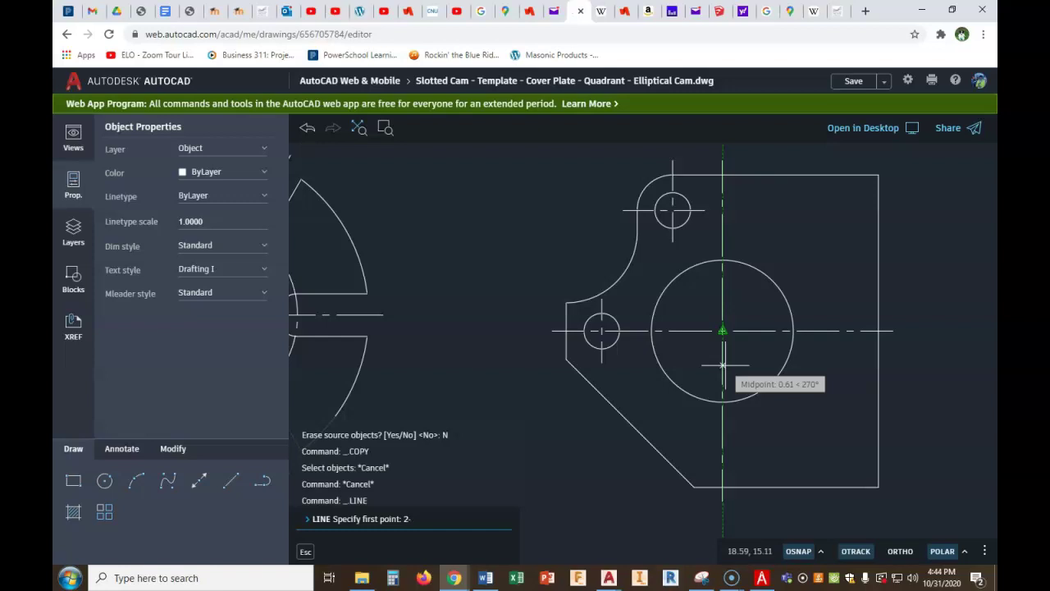
key(Return)
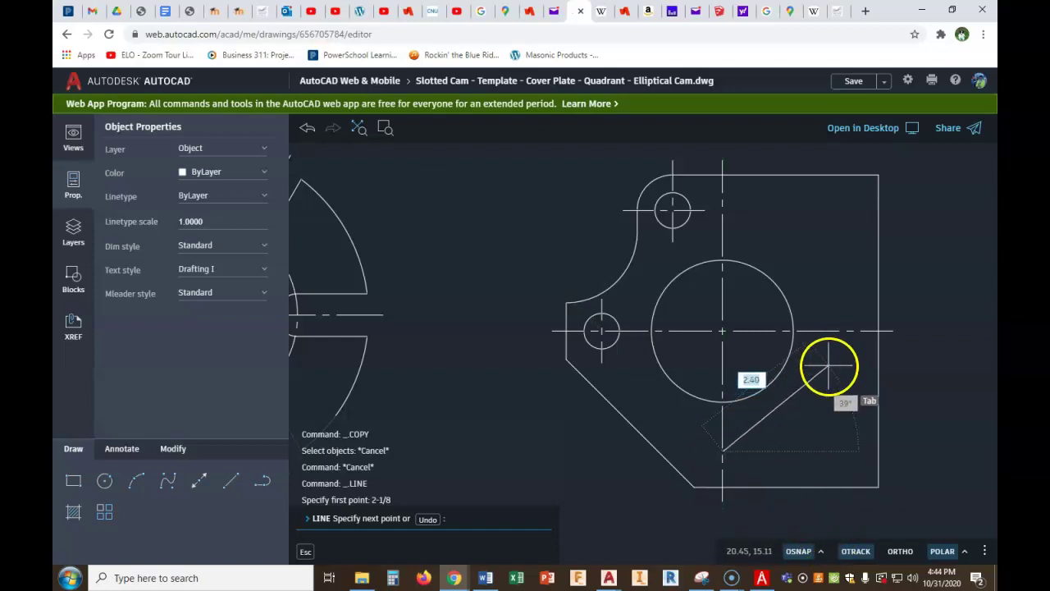
click(950, 450)
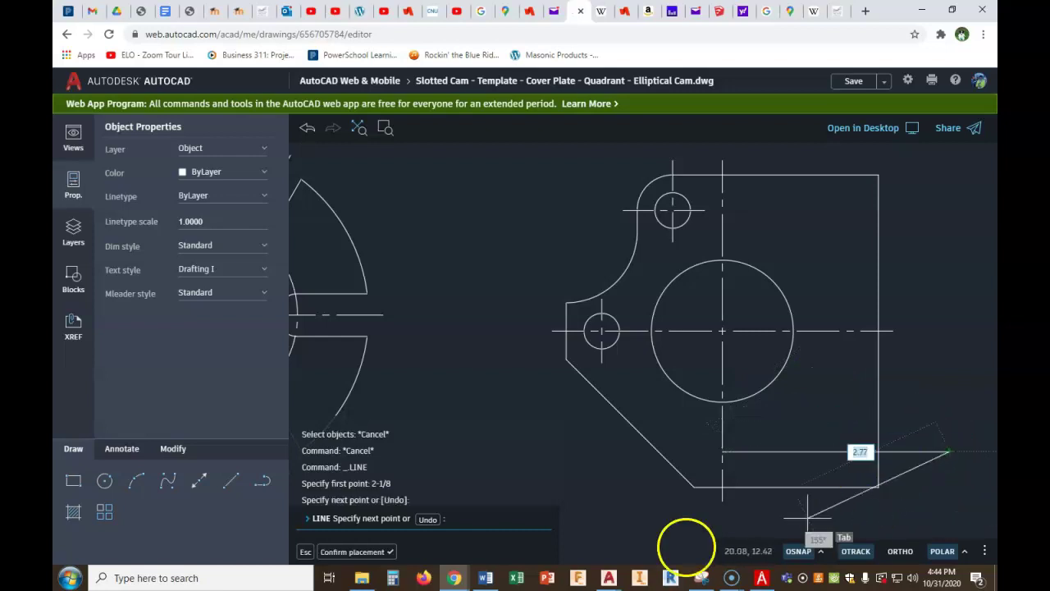
click(352, 554)
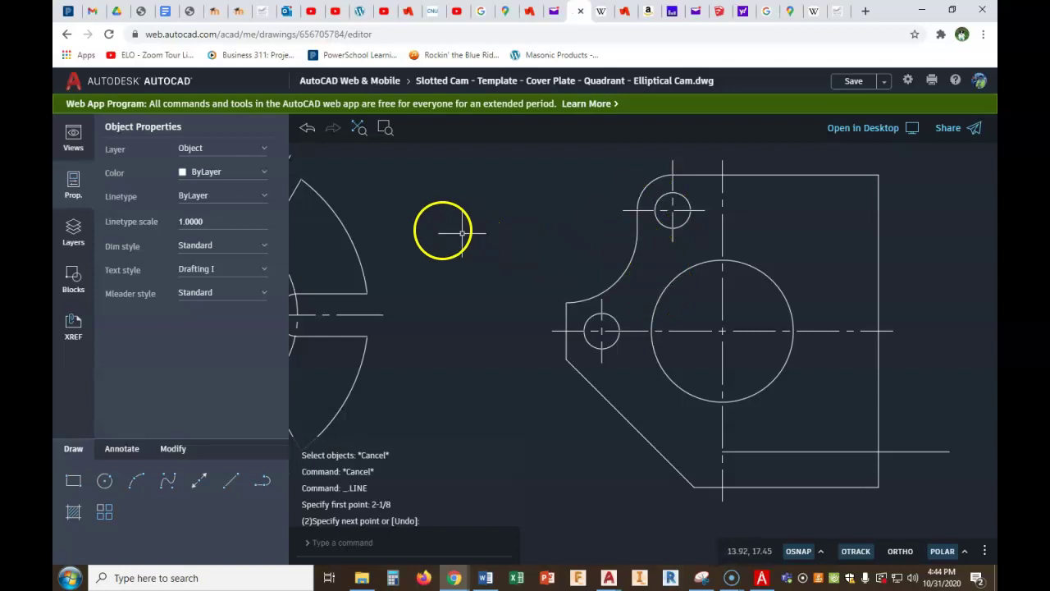
Undo the last line and draw a horizontal line leftward from 2-1/8 below the large circle's centre
click(306, 128)
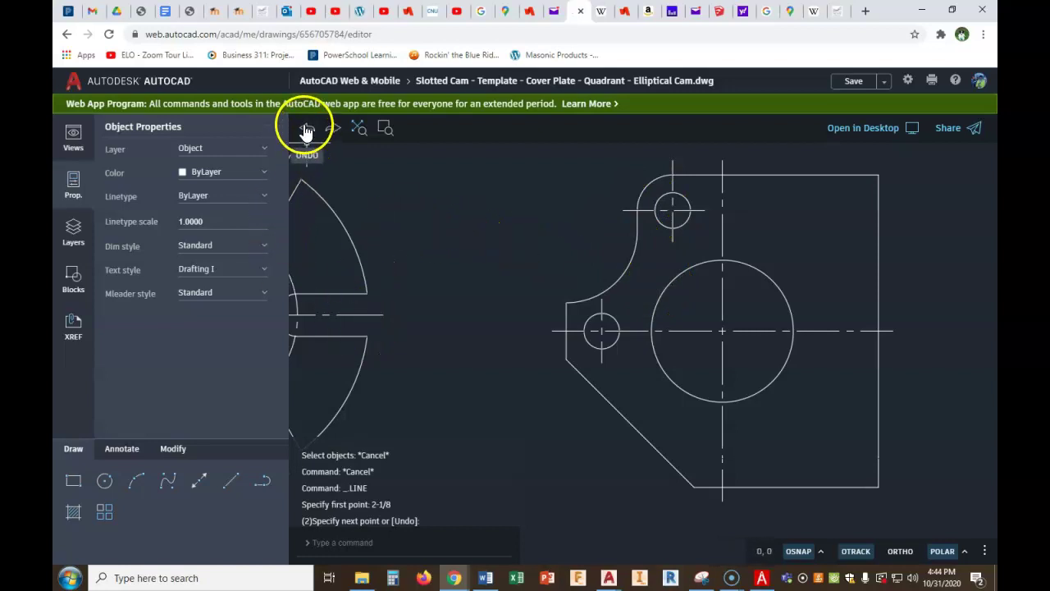
click(229, 488)
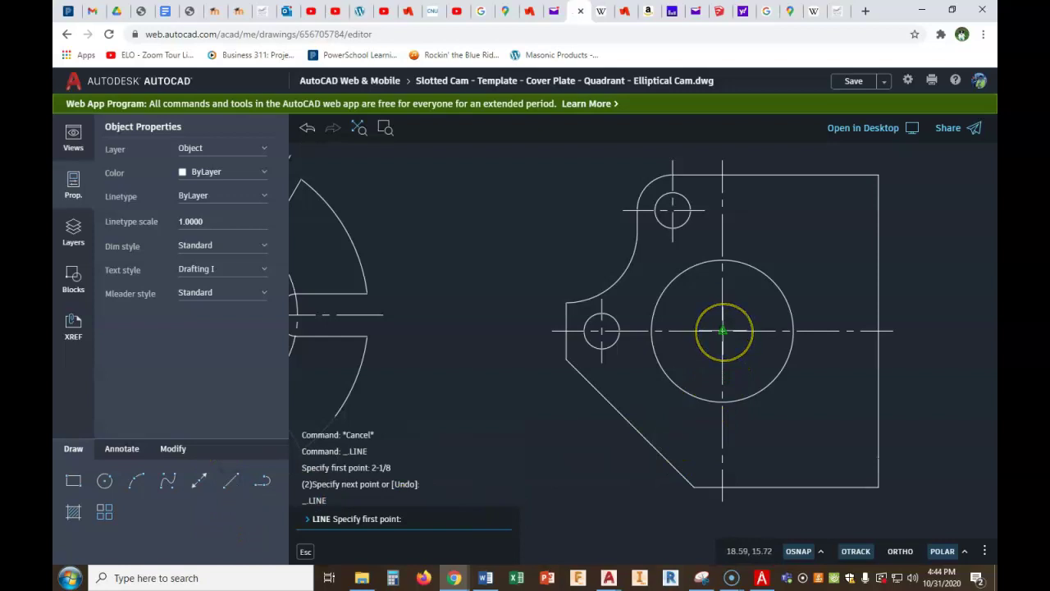
text(2-1)
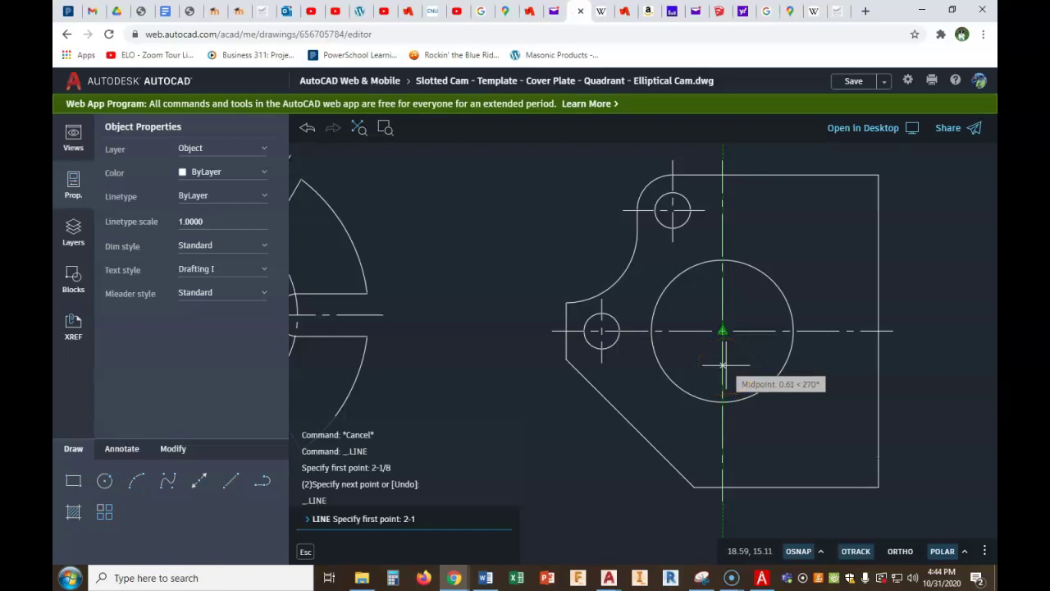
key(Return)
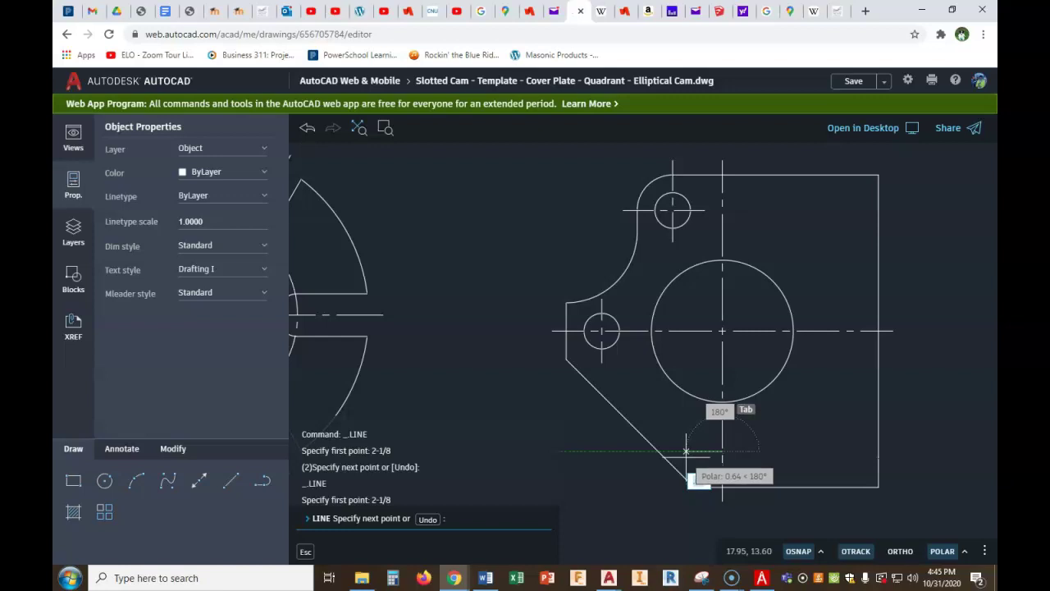
click(587, 453)
right_click(589, 456)
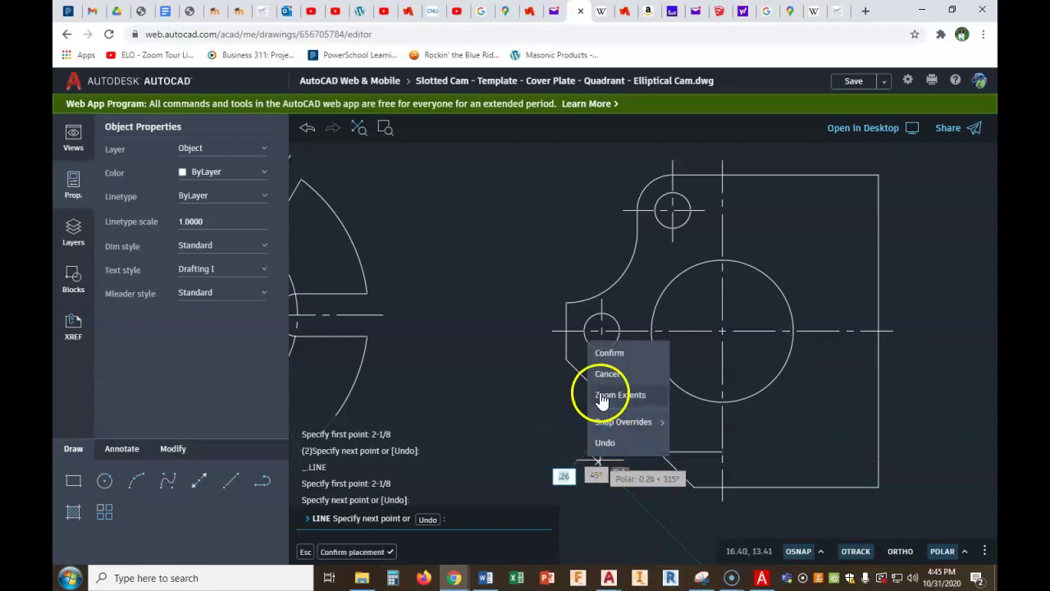
click(608, 354)
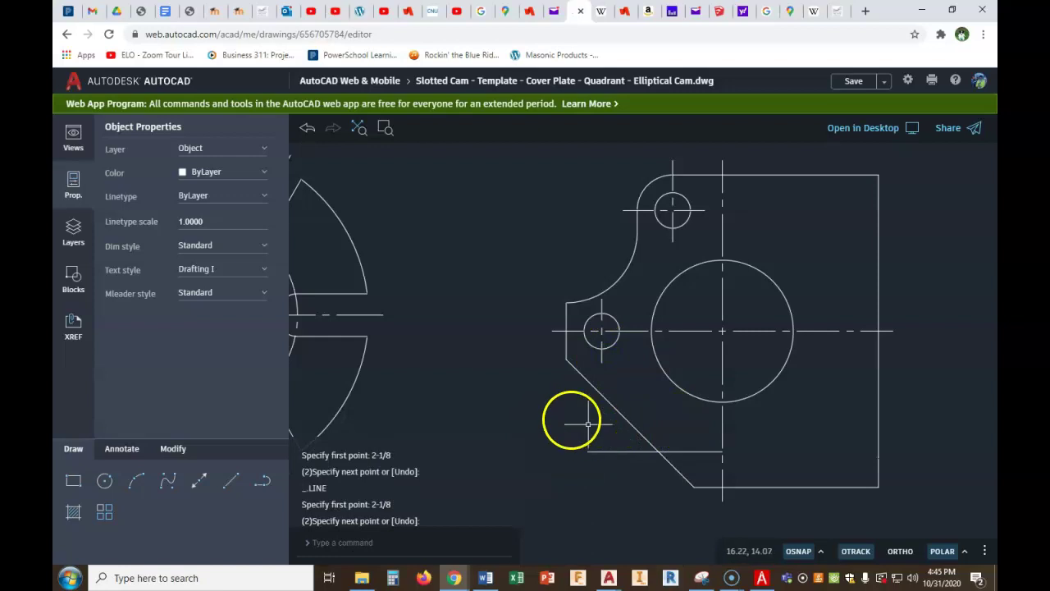
Window-select the upper hole and copy it from its centre to the new line's start point
click(174, 449)
click(200, 481)
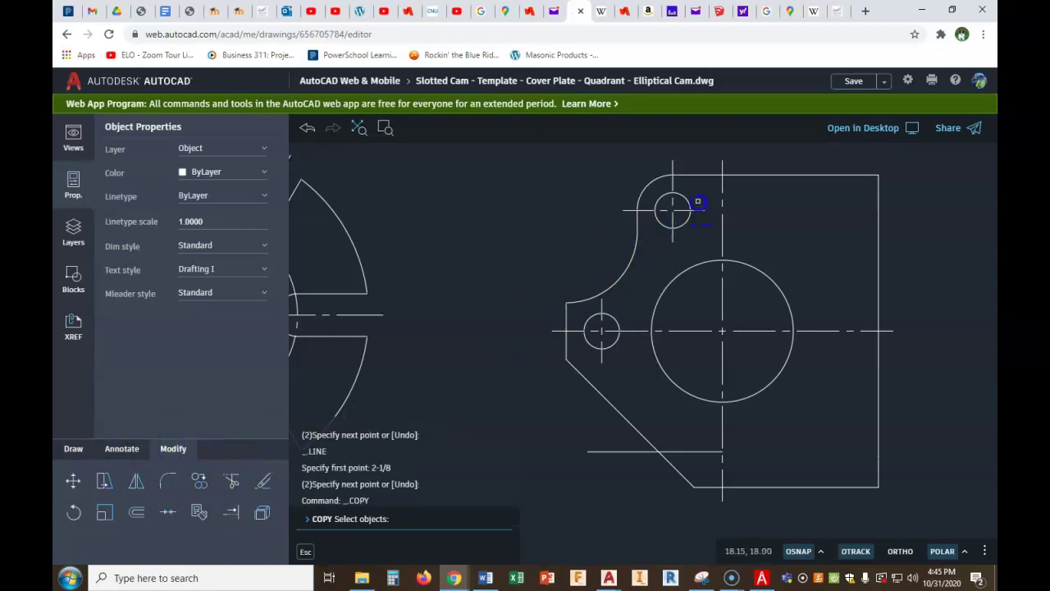
click(693, 197)
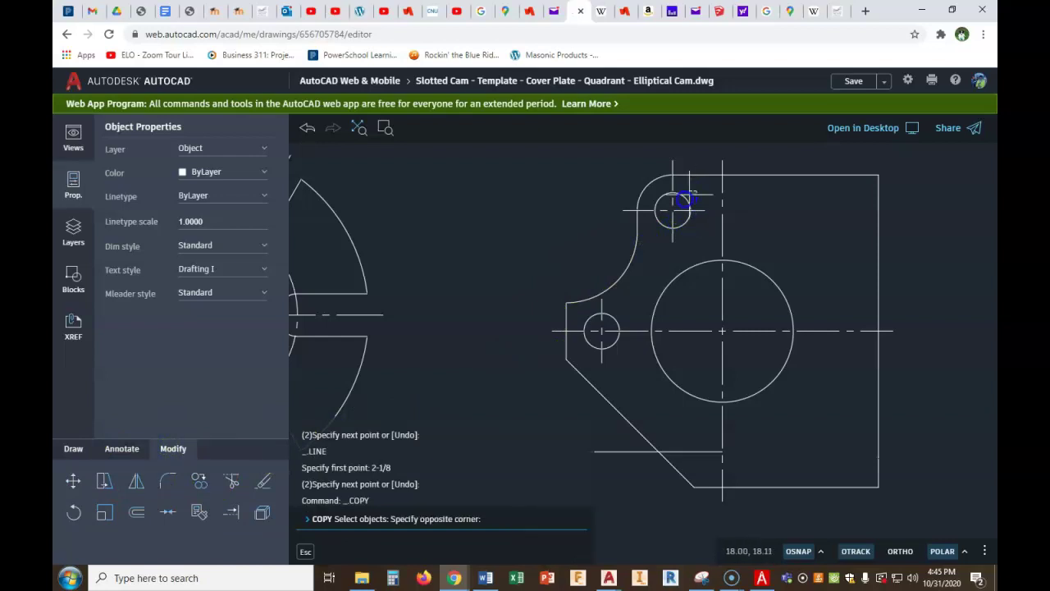
click(657, 232)
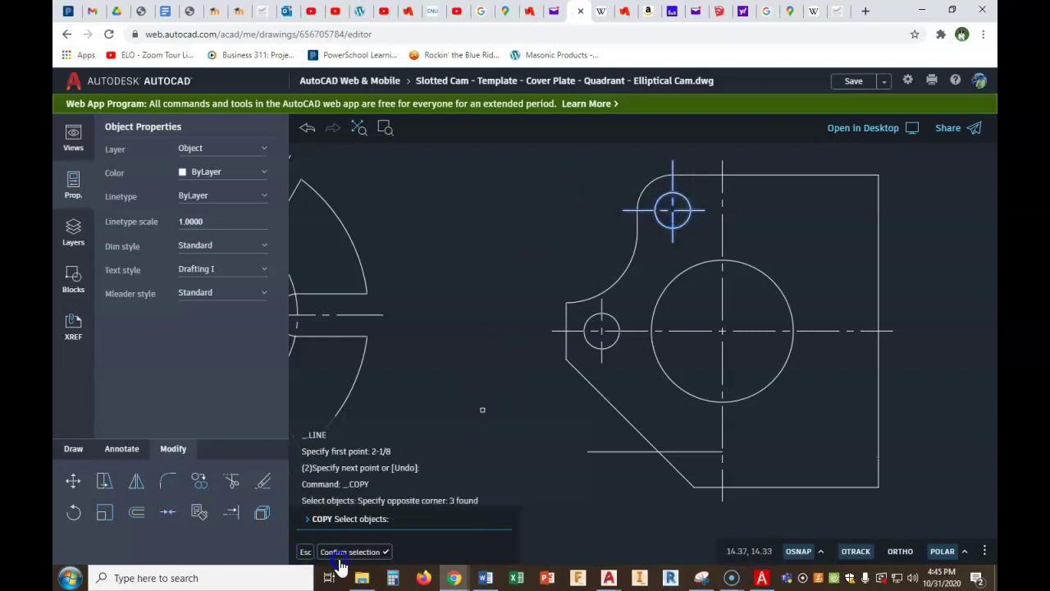
key(Return)
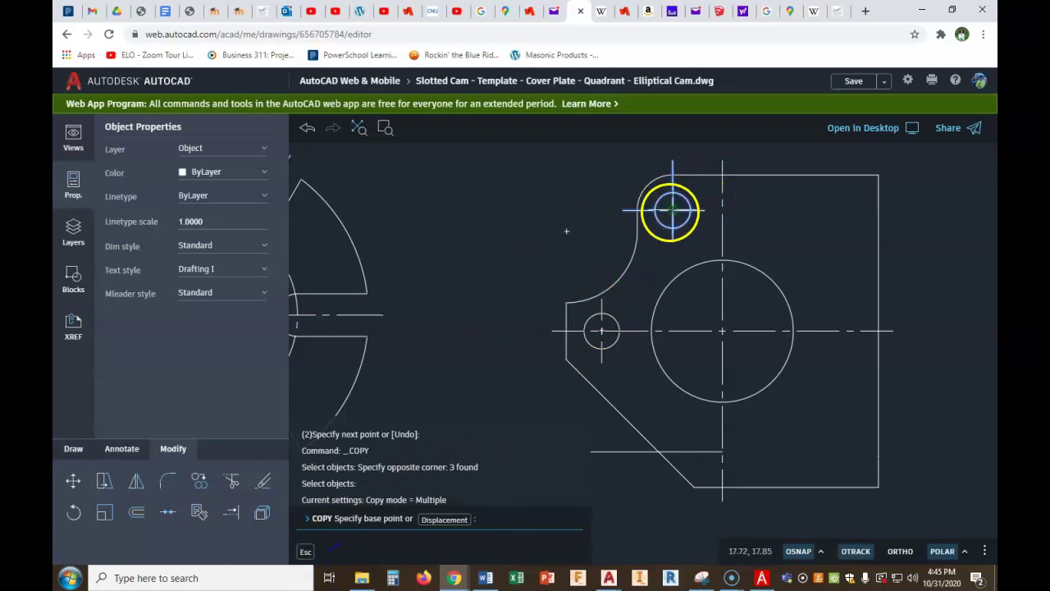
click(671, 211)
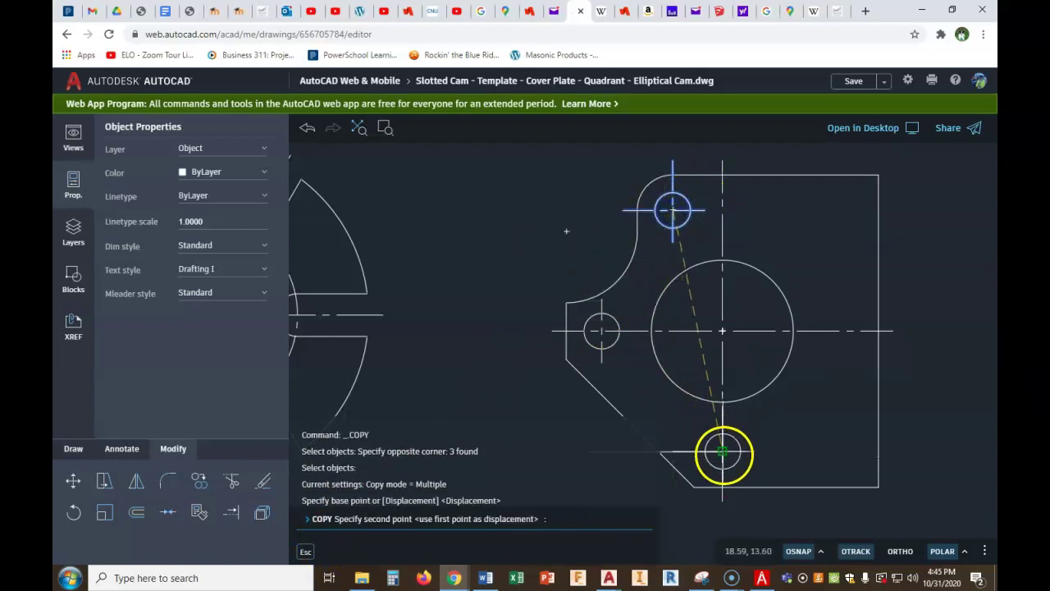
click(722, 452)
key(Escape)
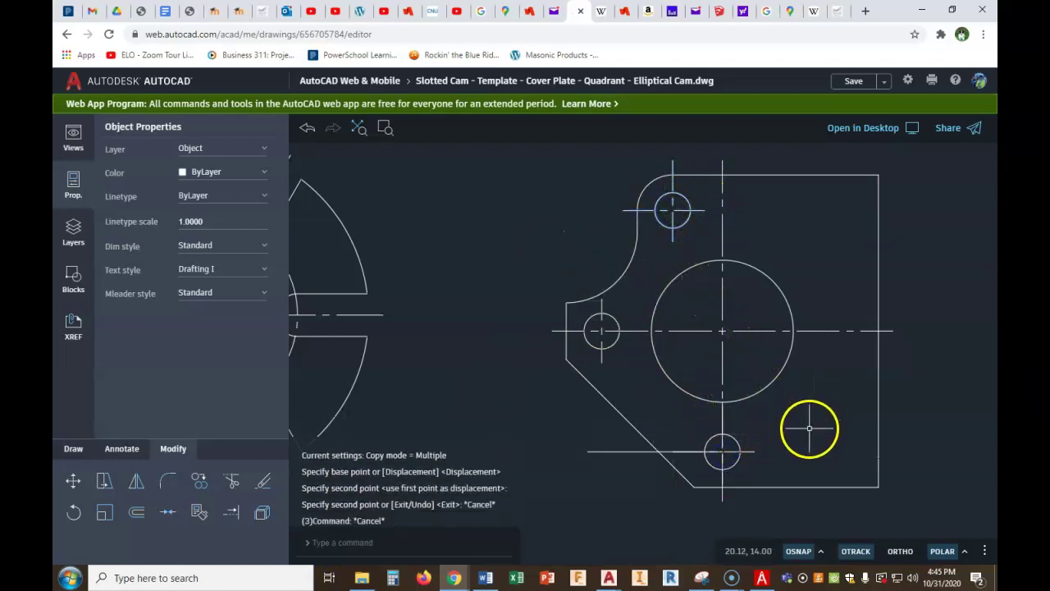
Select the copied hole's short and long vertical centre lines to check them
scroll(780, 439, down, 1)
scroll(776, 442, up, 2)
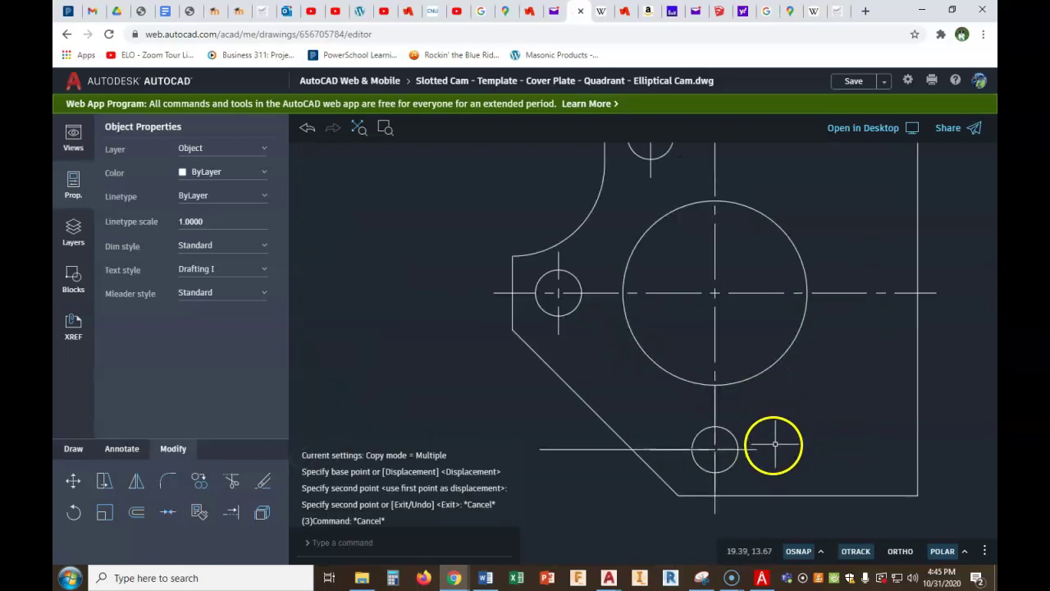
scroll(720, 445, up, 1)
scroll(720, 446, up, 1)
click(711, 443)
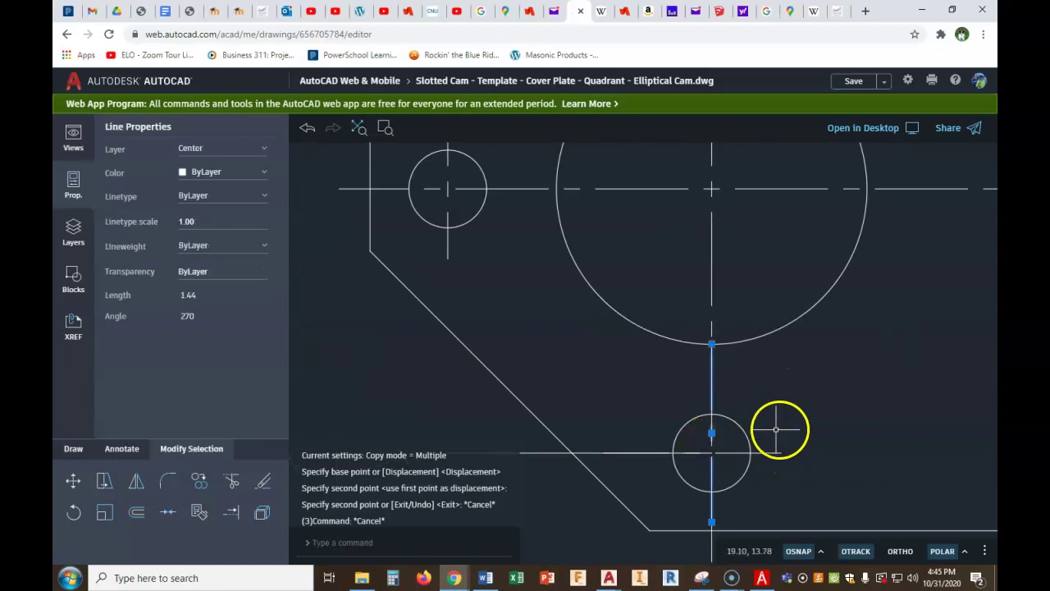
scroll(811, 400, down, 1)
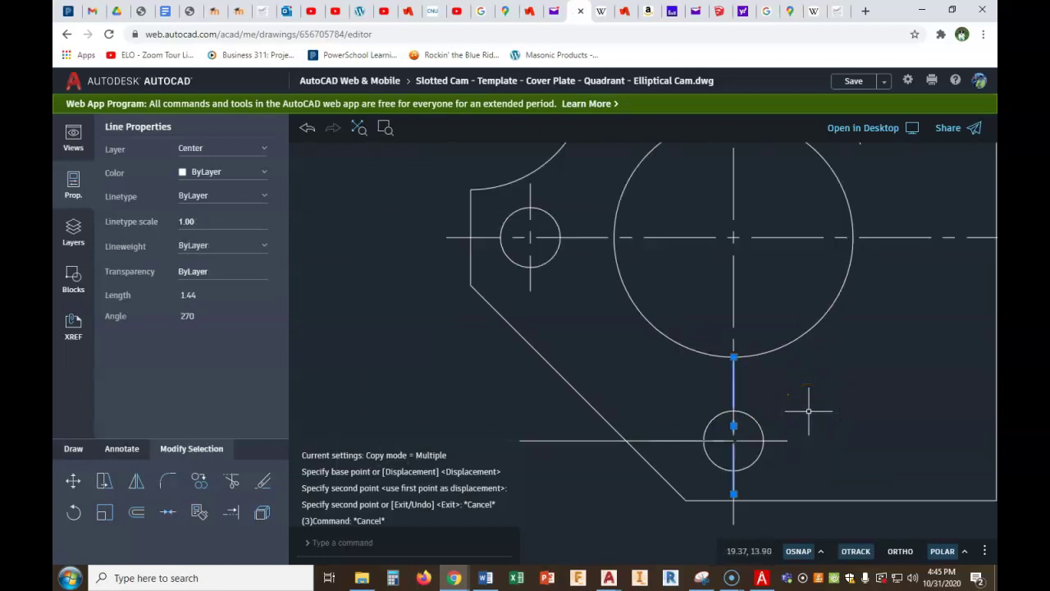
click(734, 275)
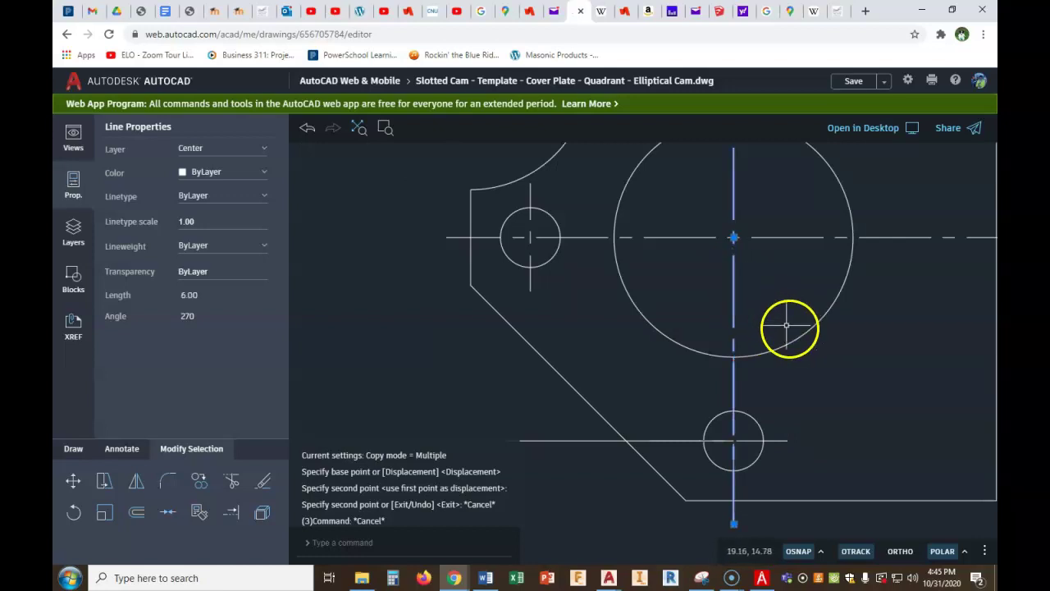
key(Escape)
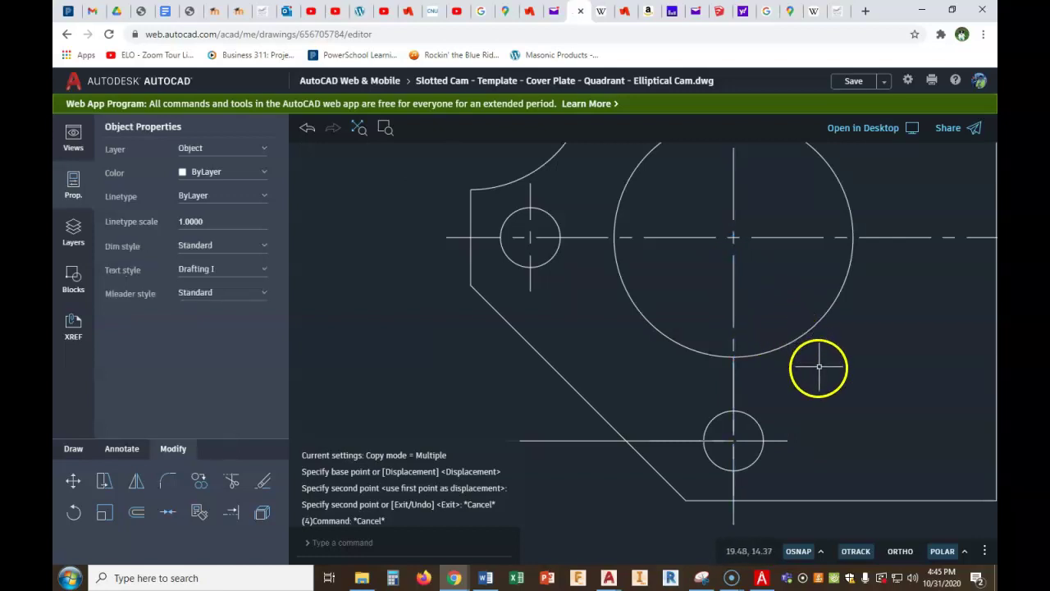
click(734, 424)
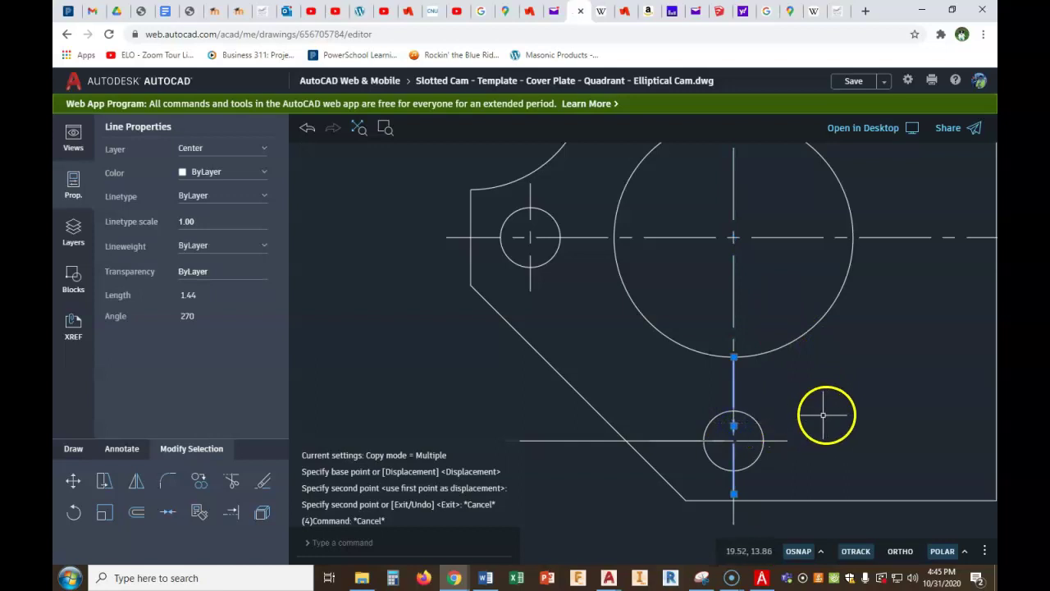
Delete the short vertical line and the horizontal centre line left of the lower hole
key(Delete)
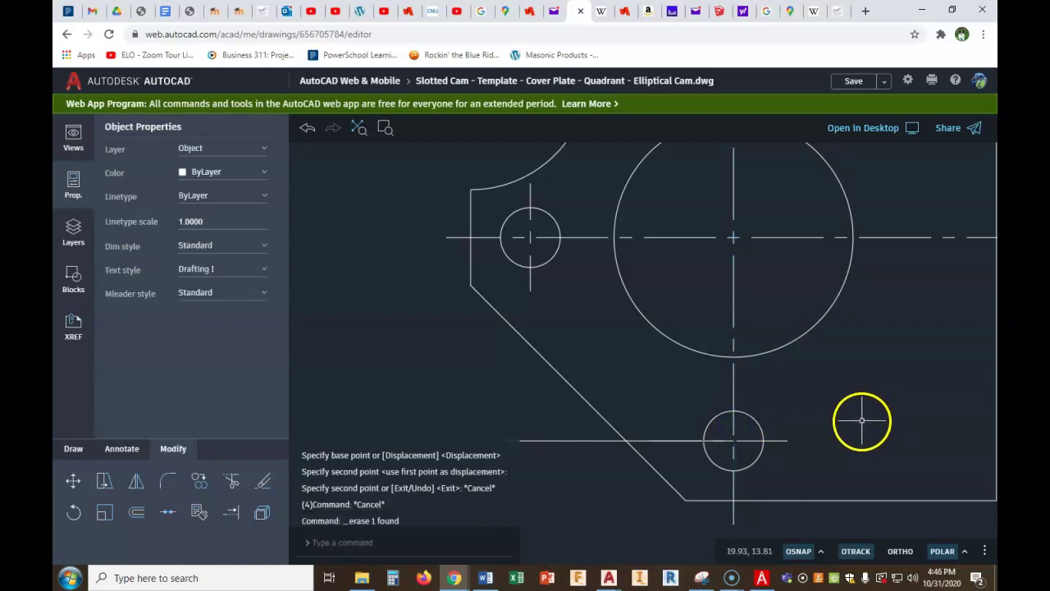
click(541, 441)
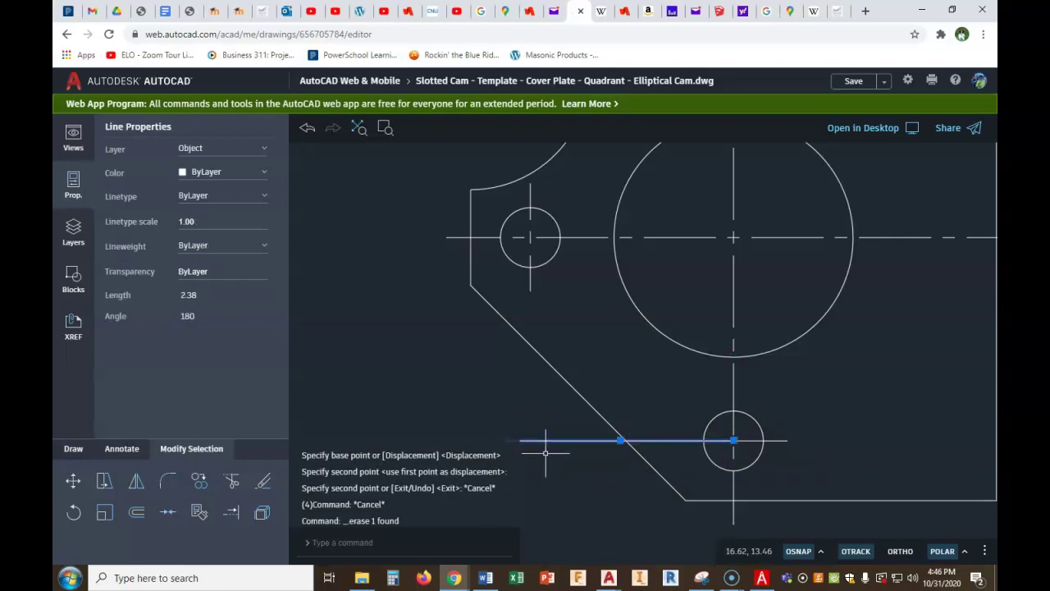
key(Delete)
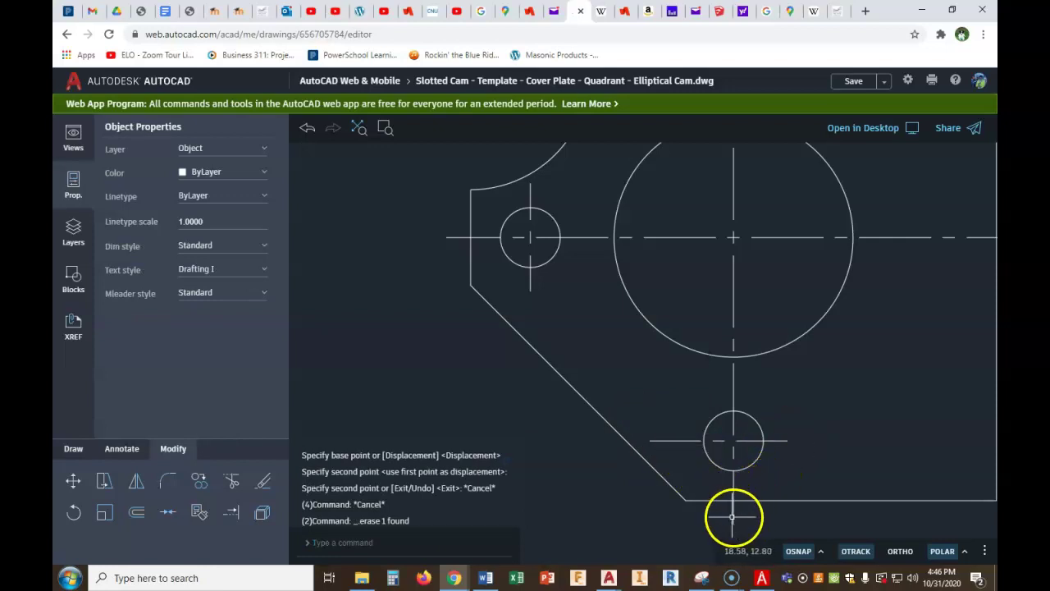
Draw a short line starting at the 0.25 offset point
click(76, 448)
click(230, 481)
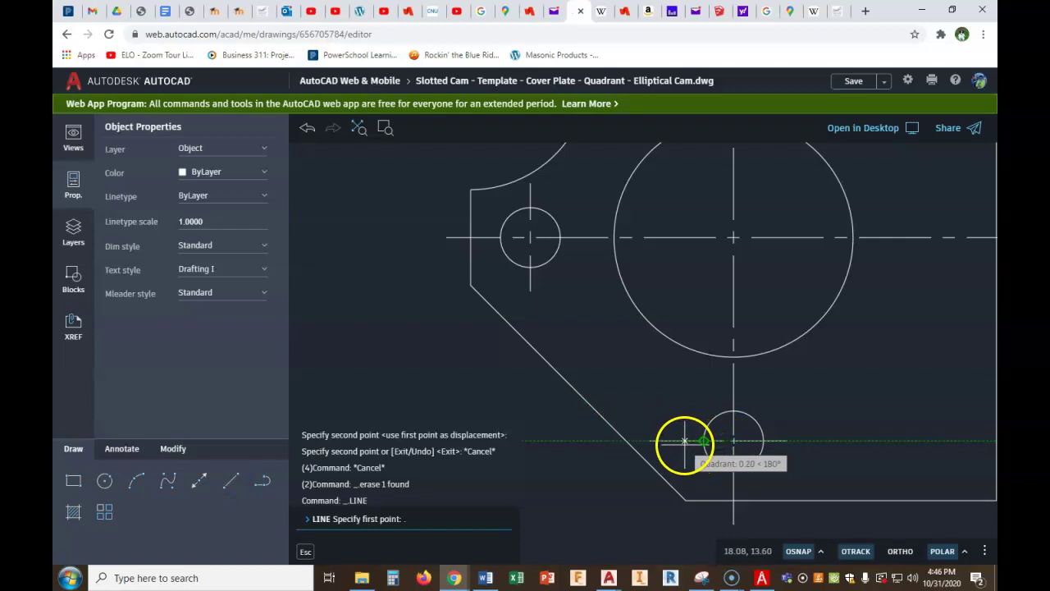
key(Return)
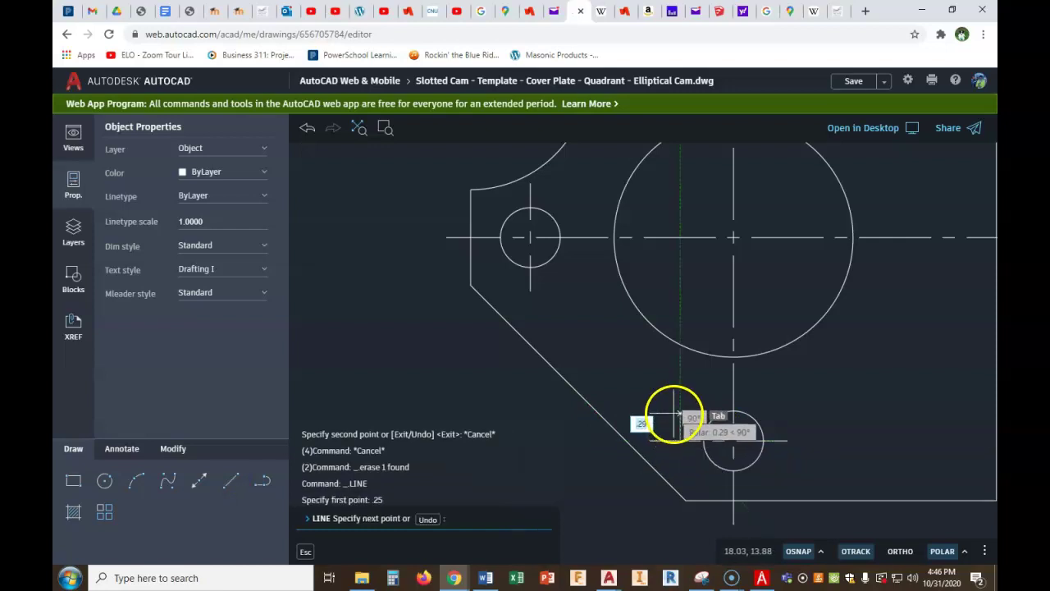
right_click(672, 417)
click(694, 426)
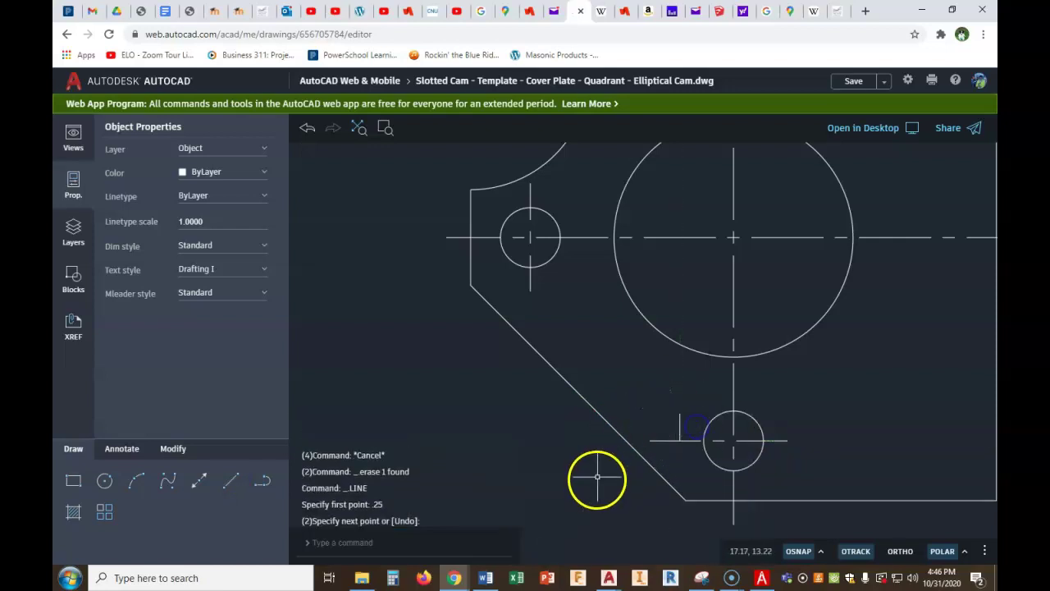
Stretch the hole's centre line to its new left end and erase the stray vertical line beside it
click(657, 443)
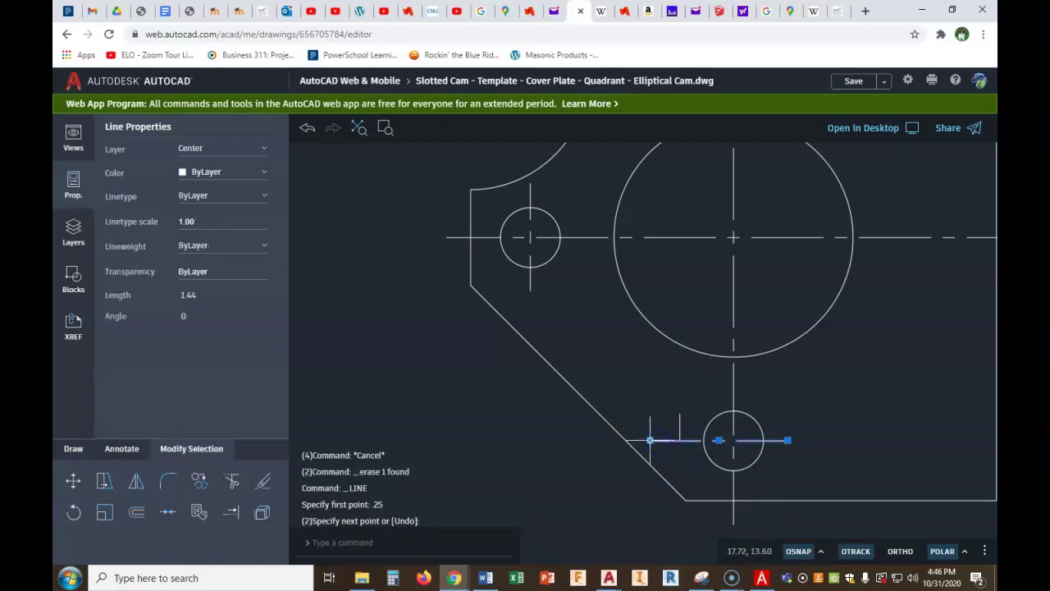
click(649, 441)
click(678, 442)
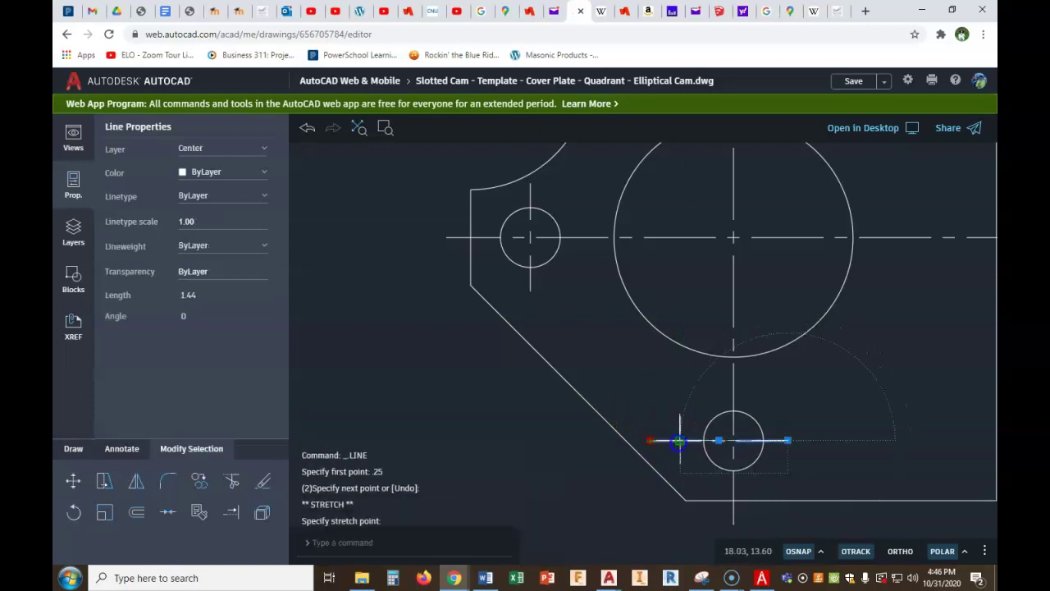
key(Escape)
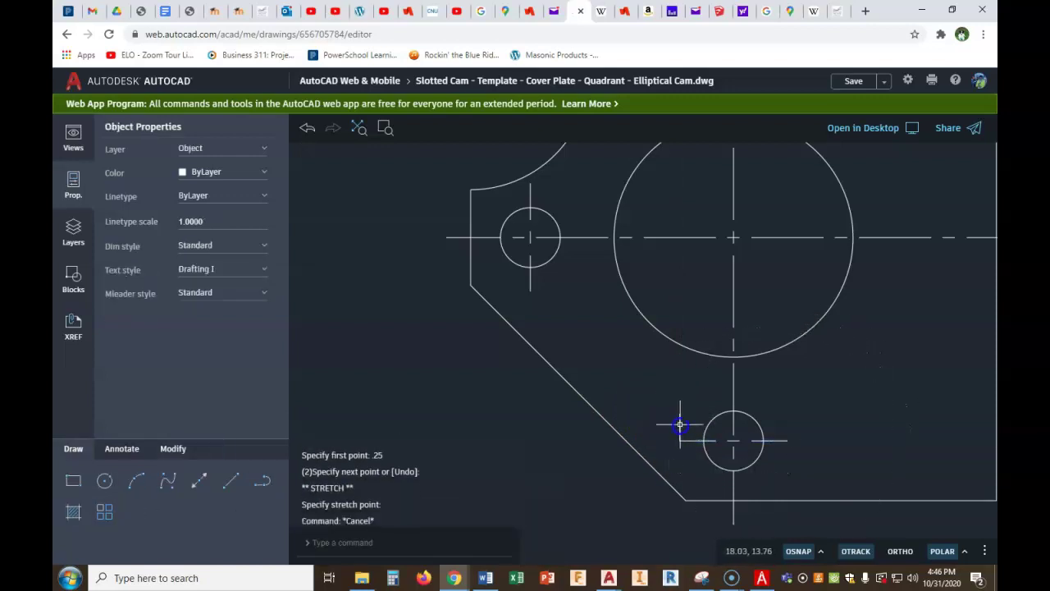
click(680, 425)
key(Delete)
scroll(678, 425, down, 2)
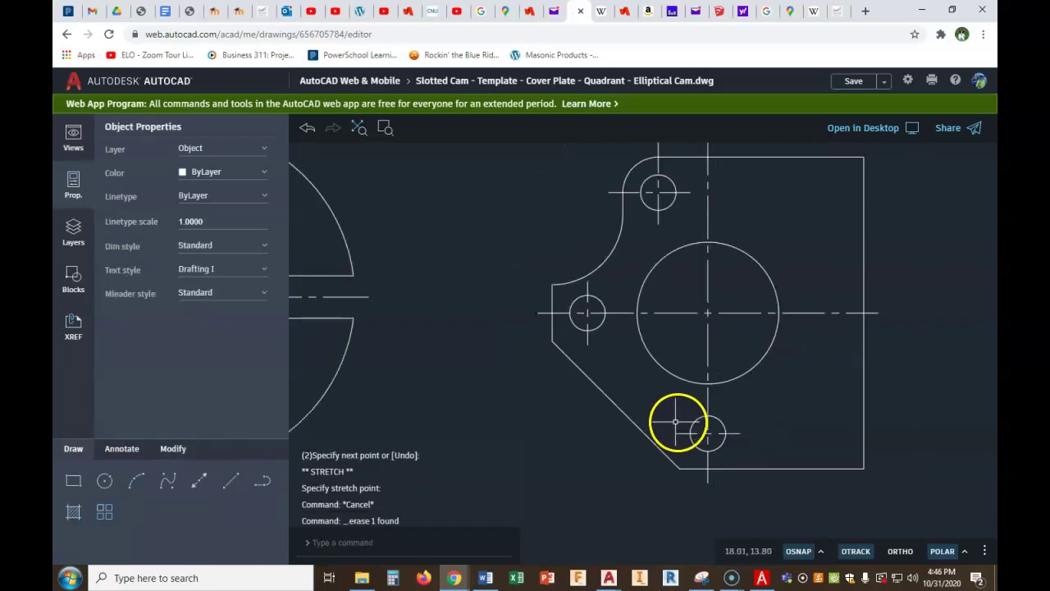
scroll(758, 394, down, 2)
middle_drag(774, 392, 662, 406)
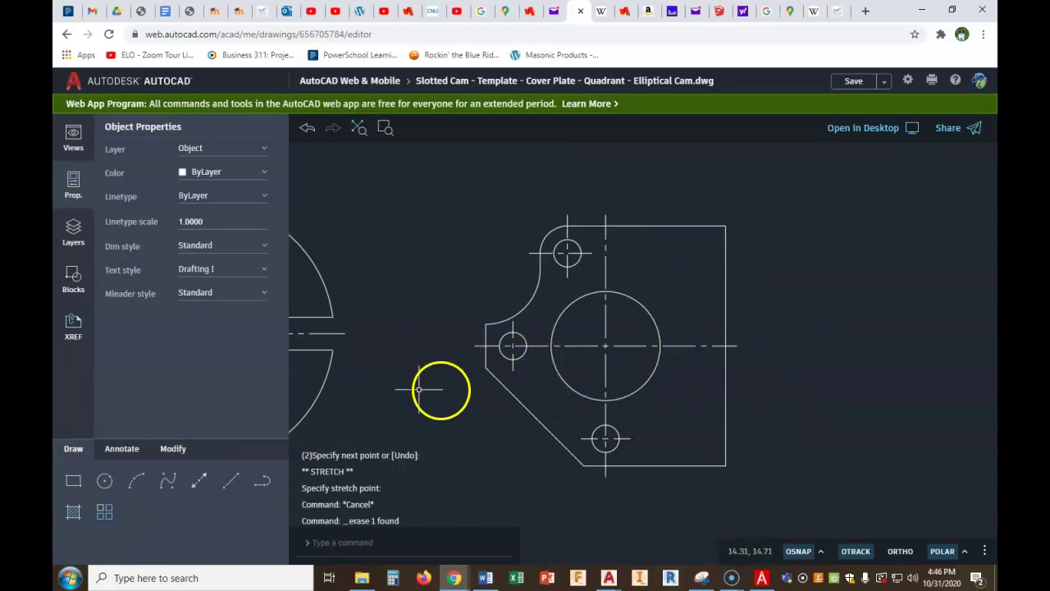
Start Mirror and window-select the cover plate's left half
click(172, 448)
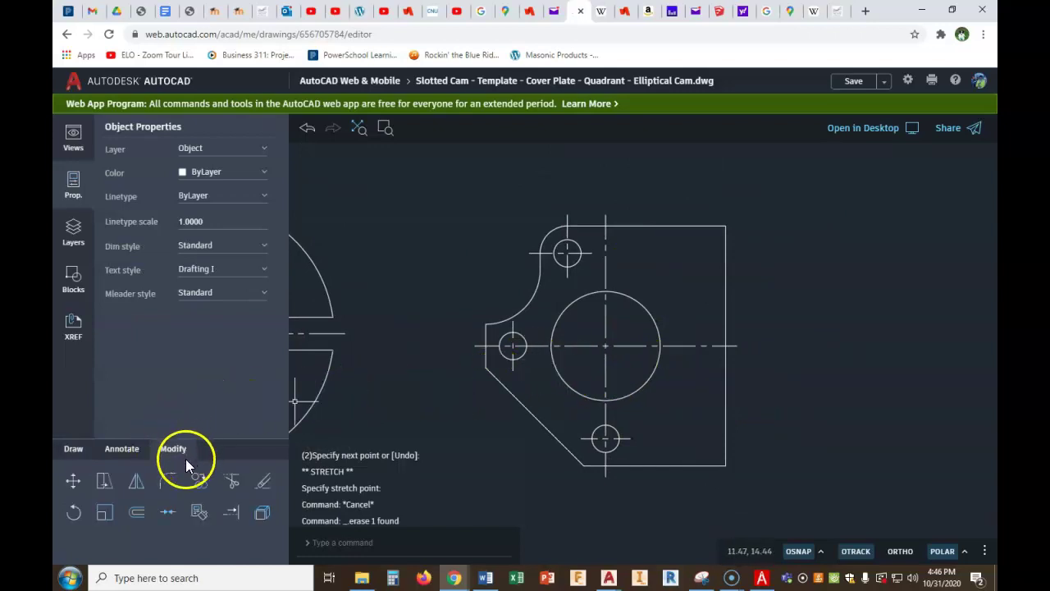
click(136, 480)
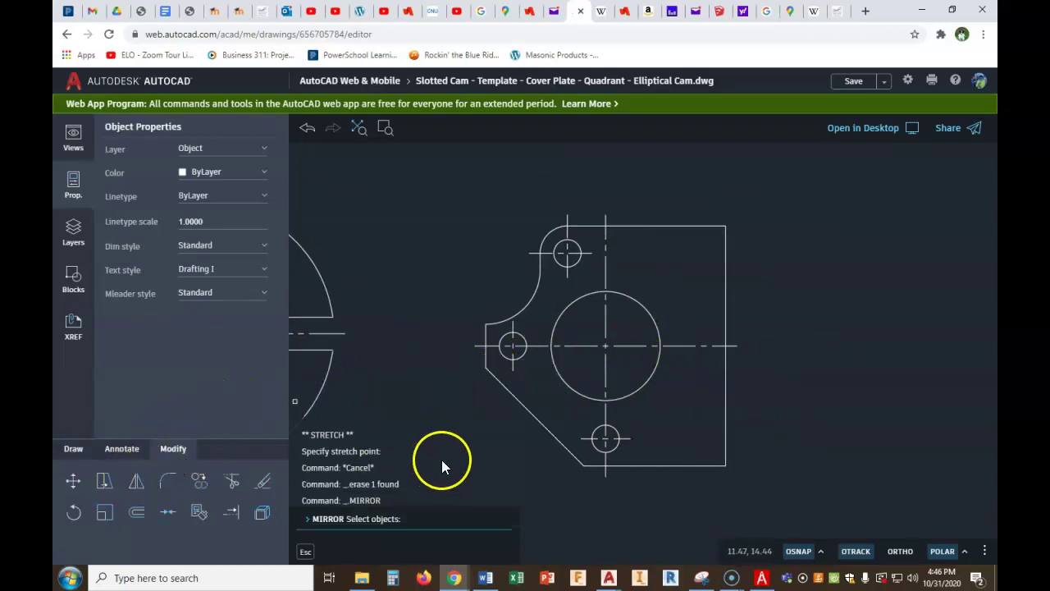
click(452, 192)
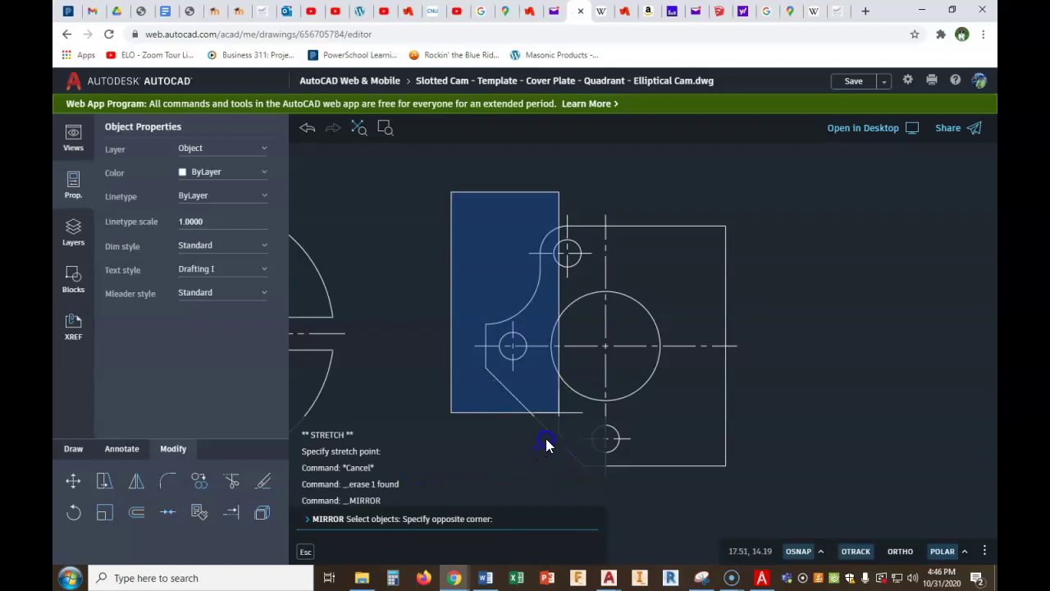
scroll(564, 410, up, 1)
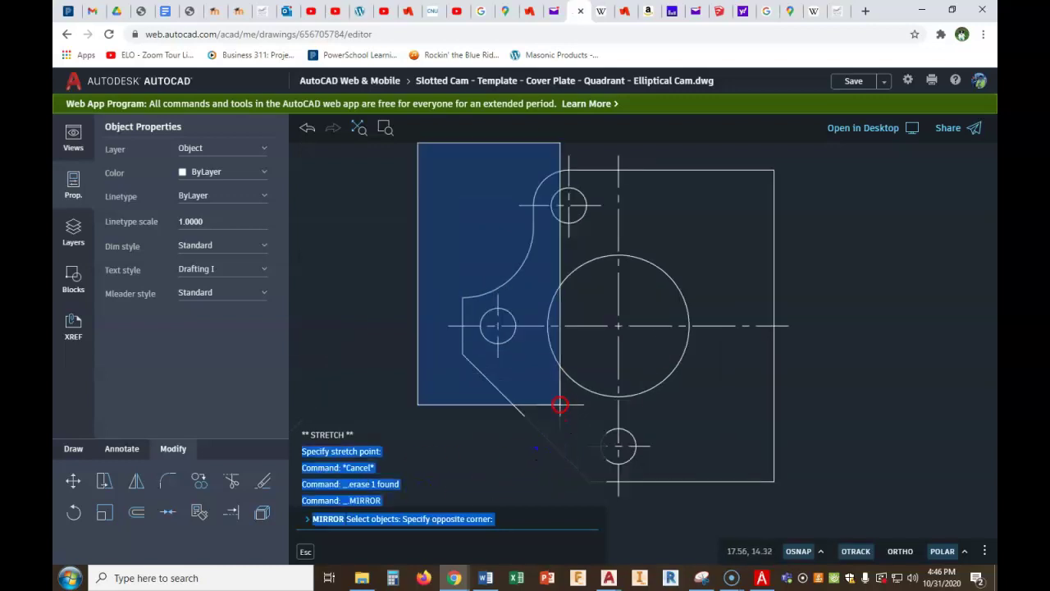
scroll(564, 394, down, 2)
scroll(565, 382, down, 5)
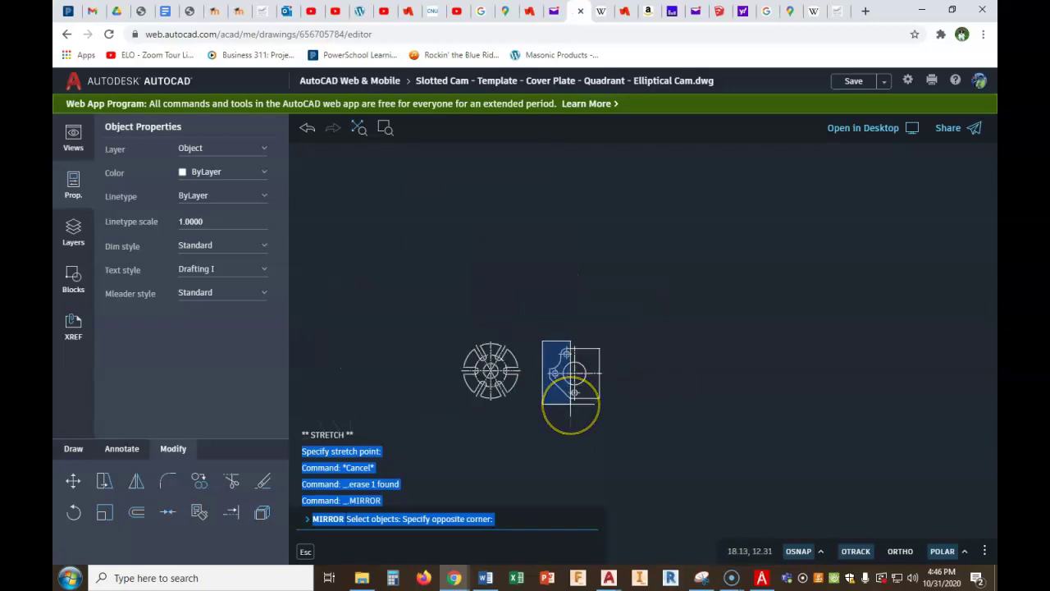
scroll(570, 404, up, 5)
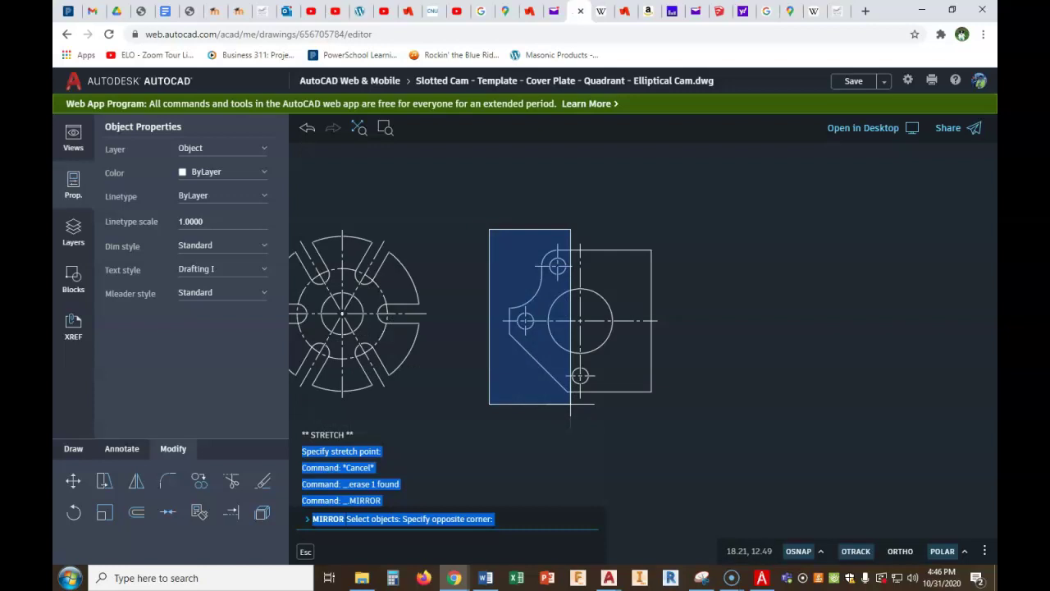
scroll(571, 404, up, 2)
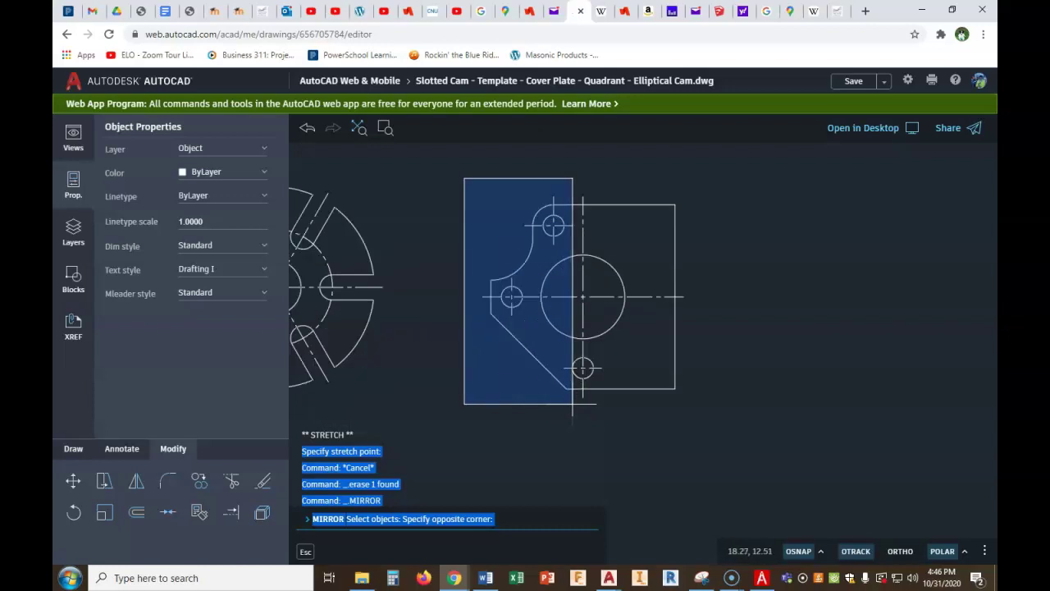
click(572, 403)
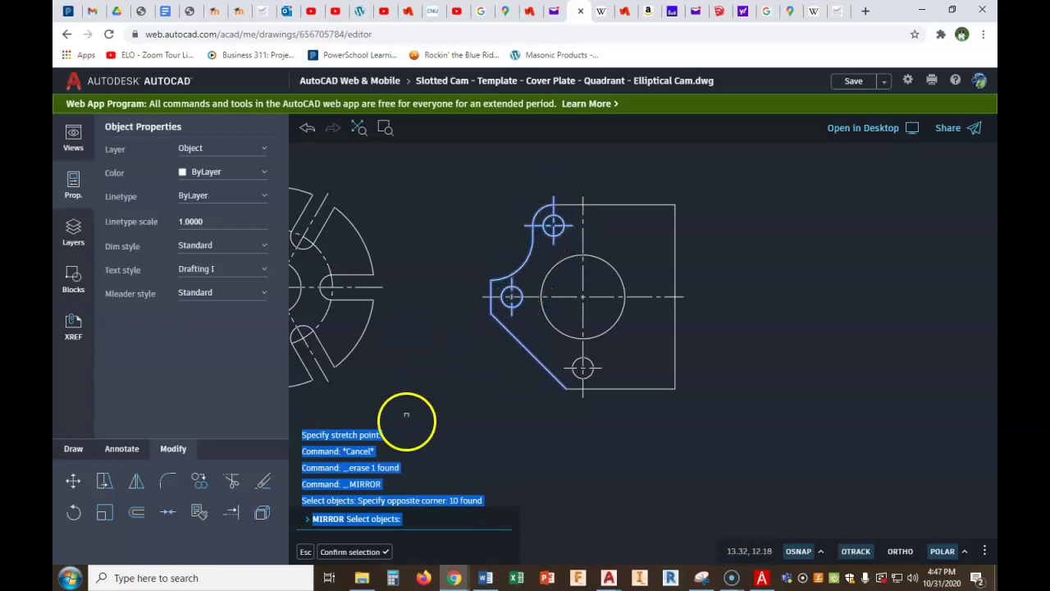
click(353, 554)
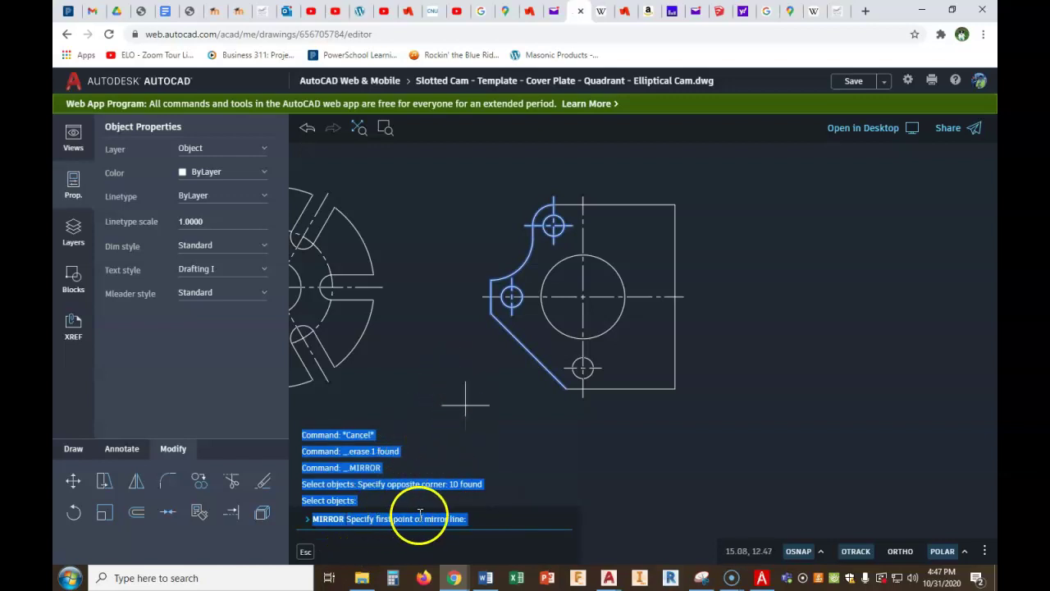
Mirror the selection across the vertical centre line, keeping the original half
click(583, 201)
click(583, 260)
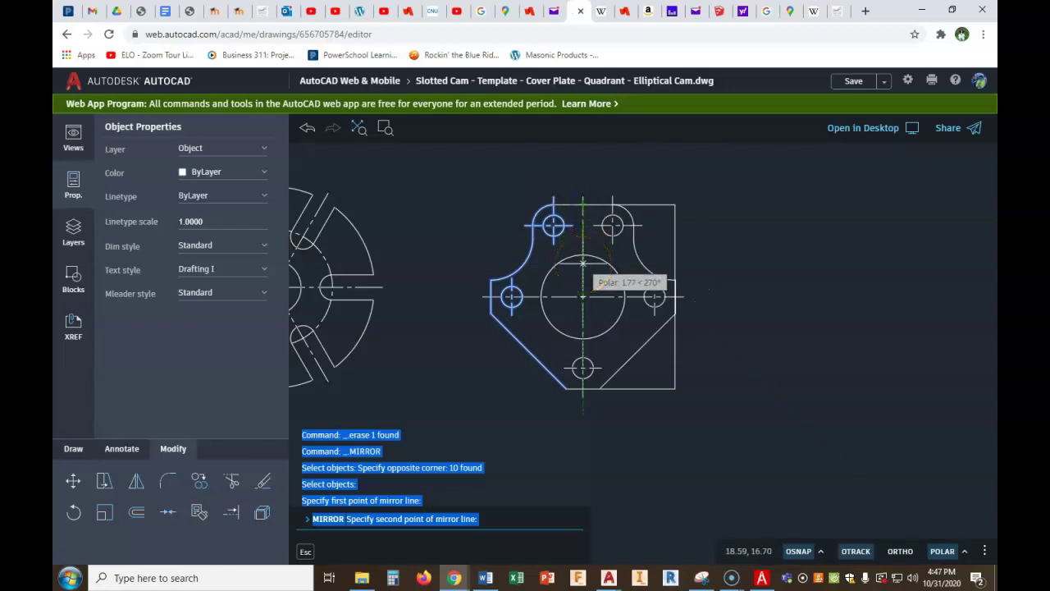
drag(583, 262, 582, 399)
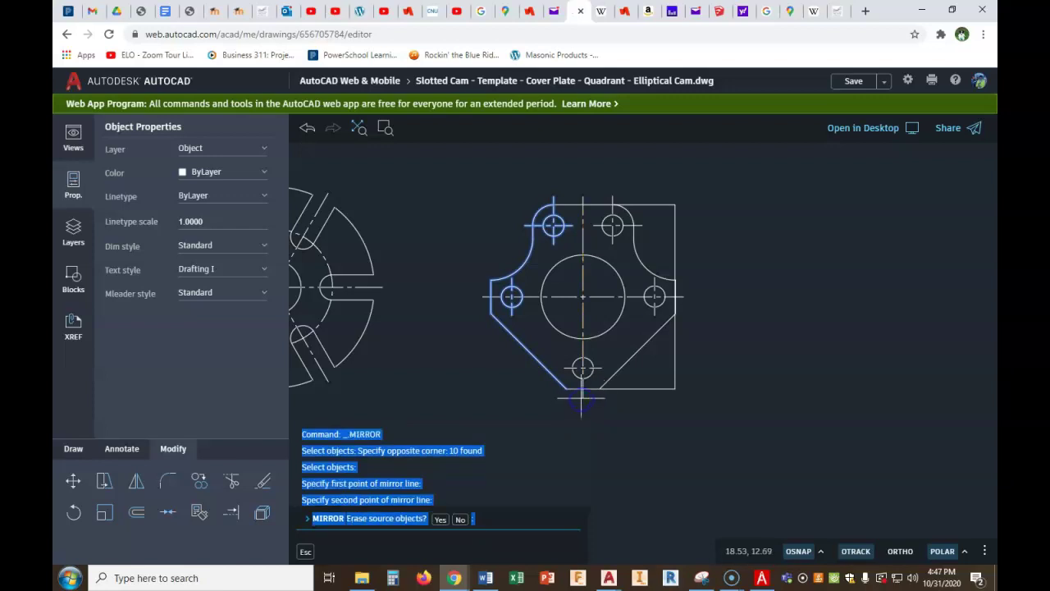
click(464, 519)
key(Escape)
scroll(732, 406, down, 2)
scroll(730, 399, up, 2)
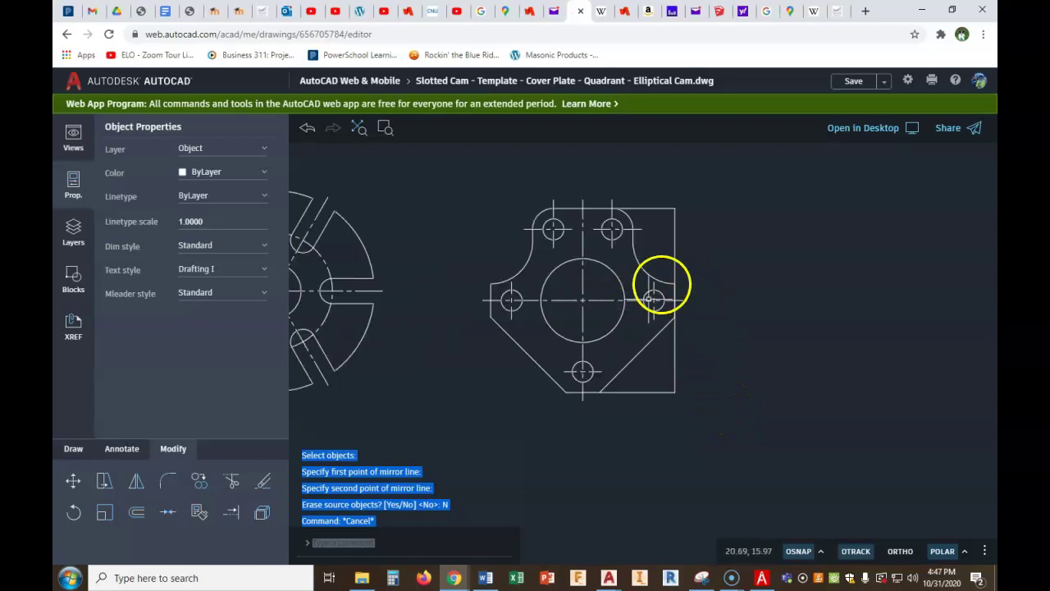
Shorten the plate's bottom edge to 1.00 and delete the leftover right vertical edge
scroll(696, 272, up, 1)
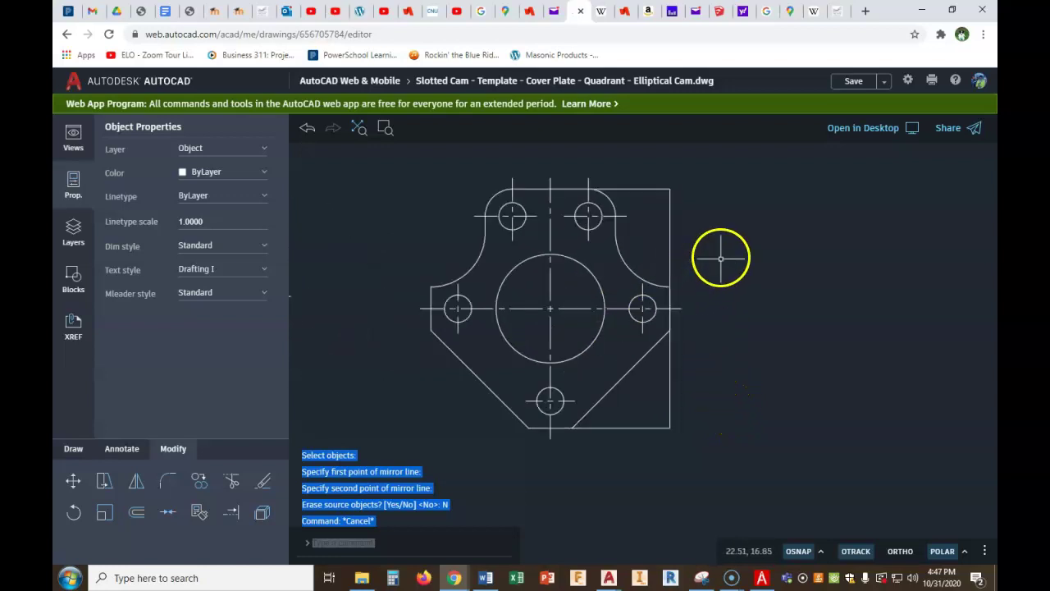
click(650, 428)
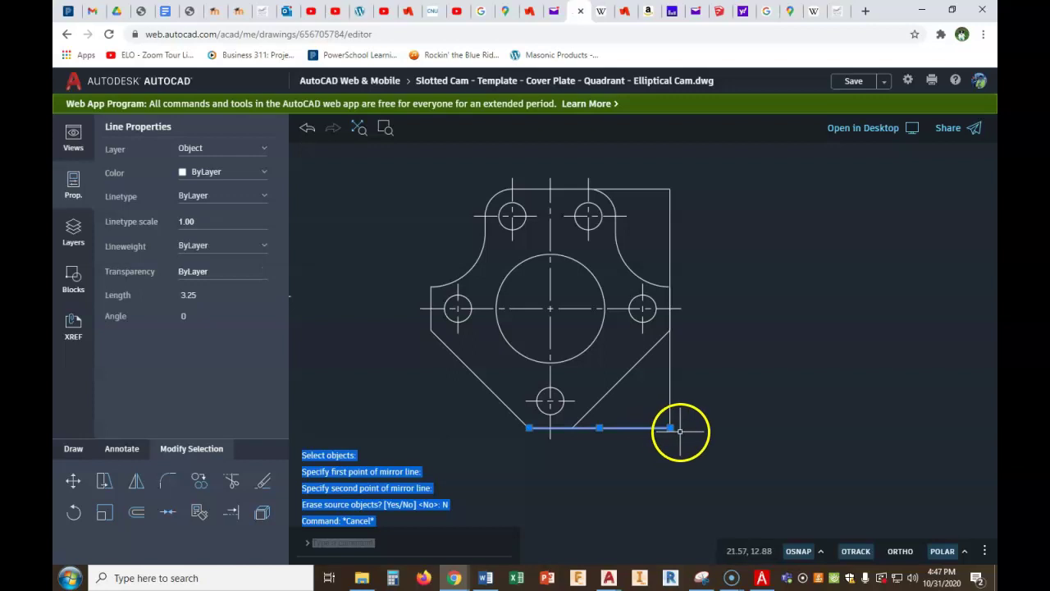
click(669, 428)
text(1)
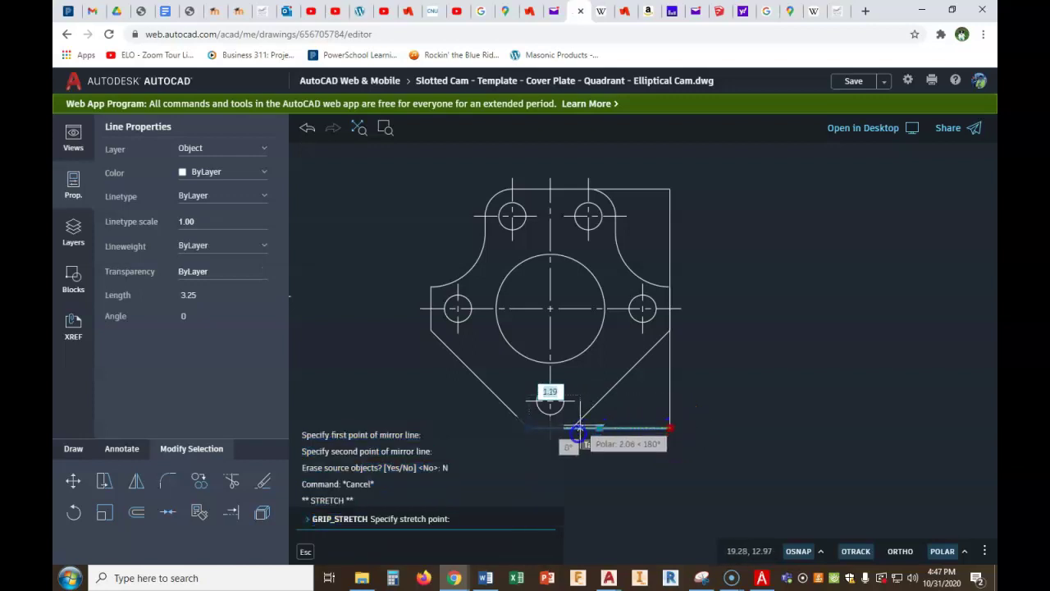
key(Return)
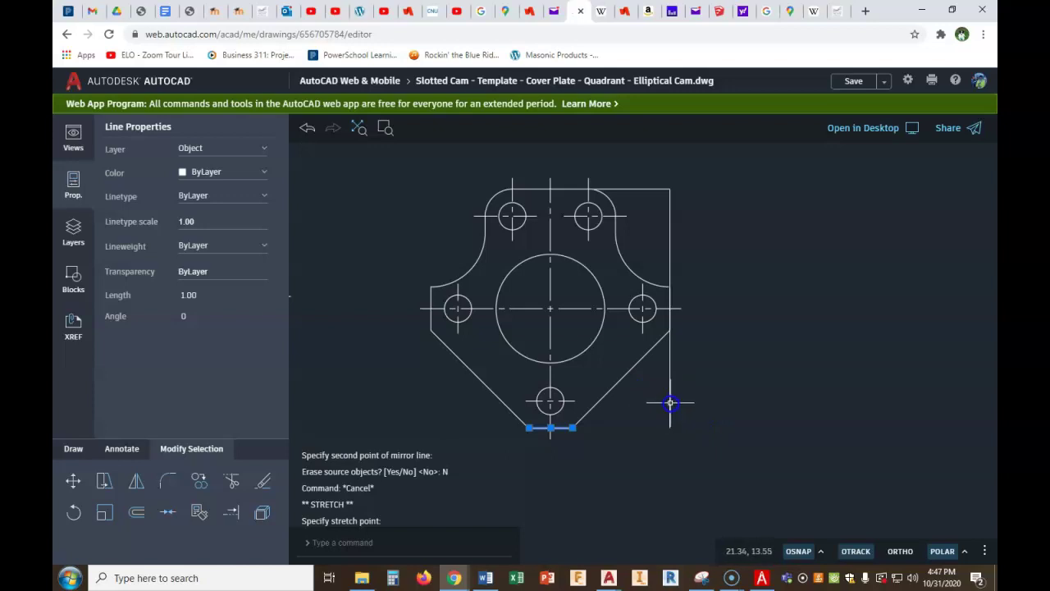
key(Escape)
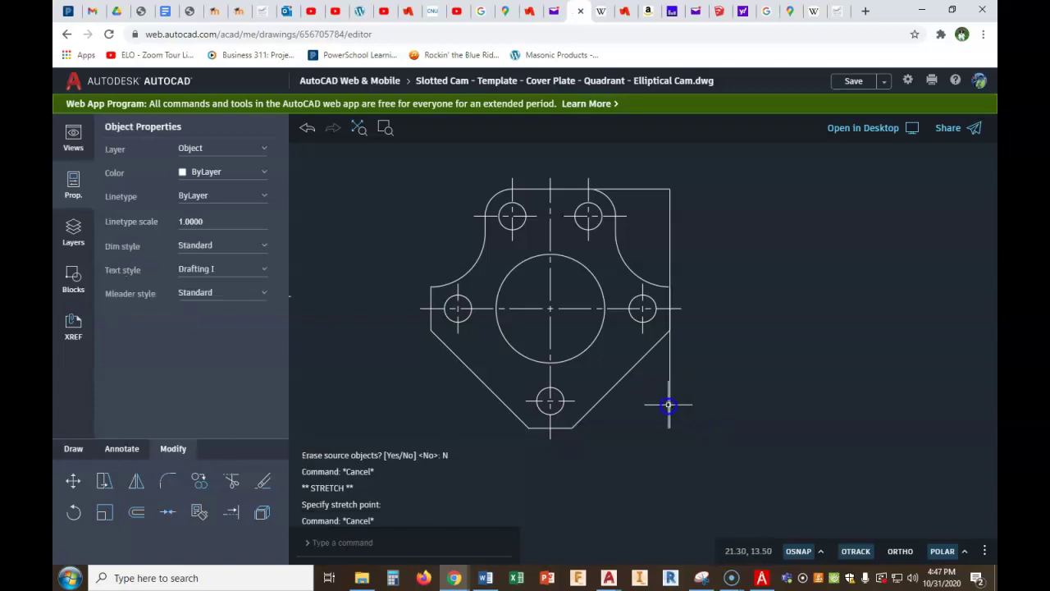
click(669, 405)
key(Delete)
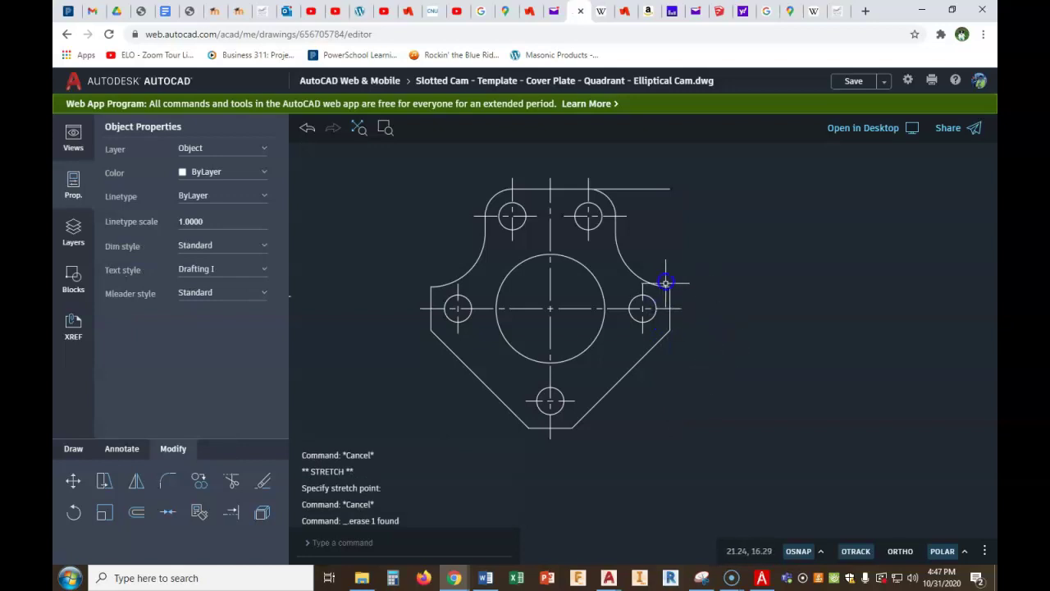
Stretch the template's top horizontal line back to 1.75 long, leaving room beside the drawings
scroll(635, 189, up, 5)
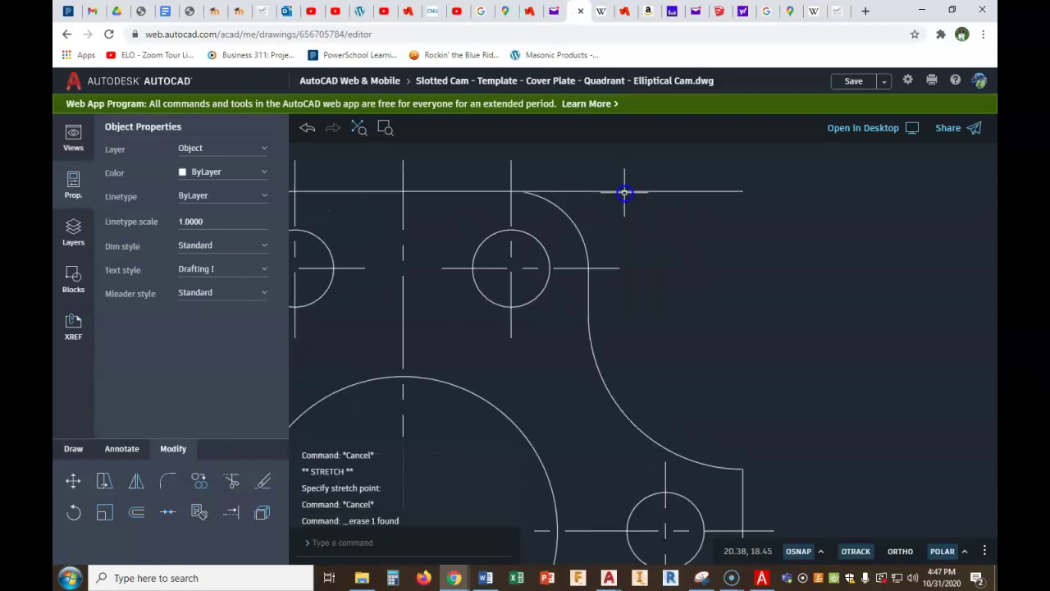
click(665, 192)
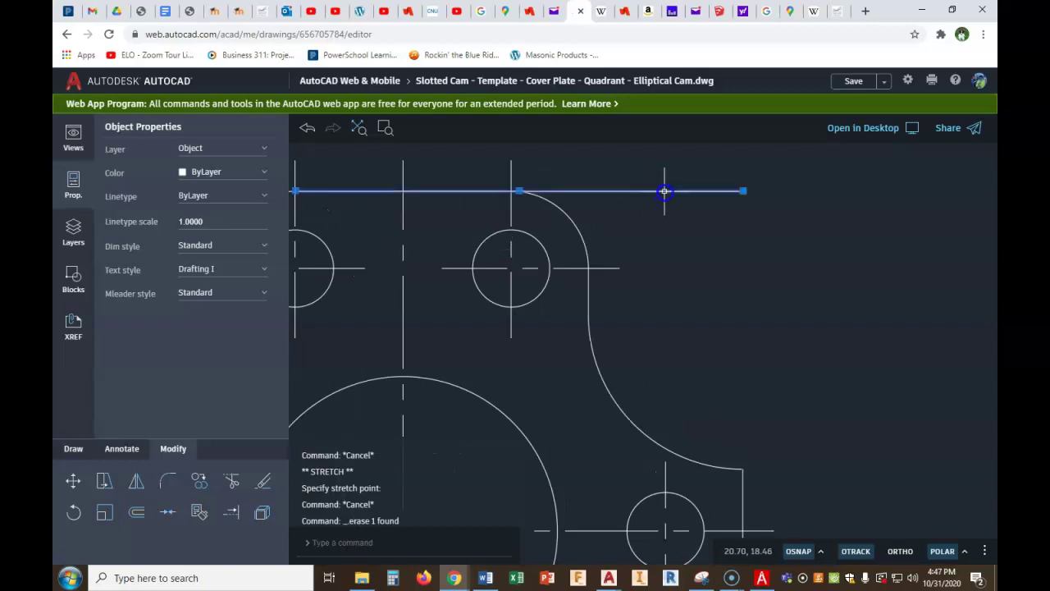
click(743, 190)
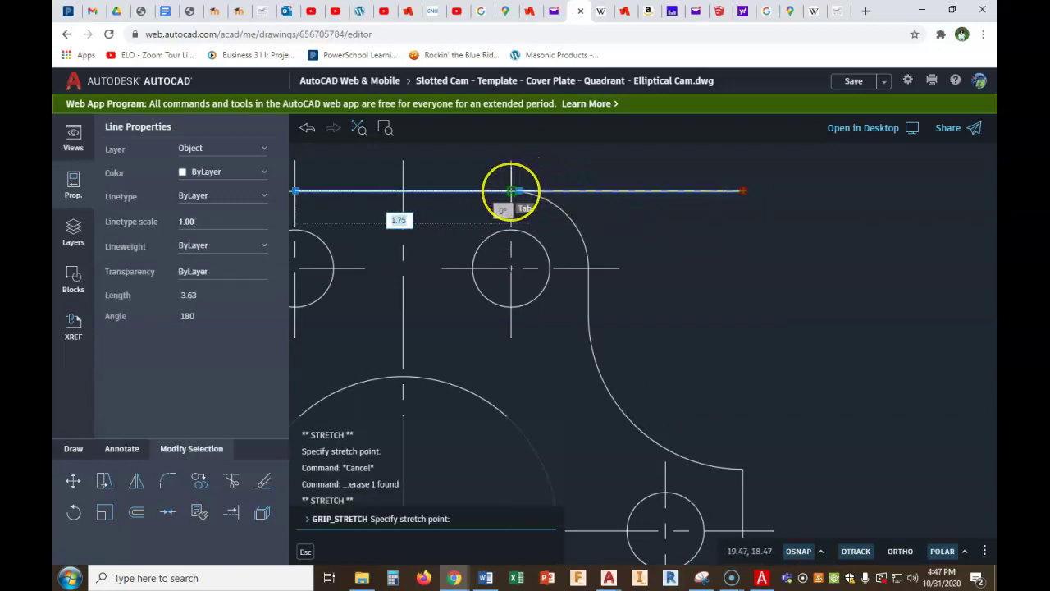
scroll(511, 190, up, 5)
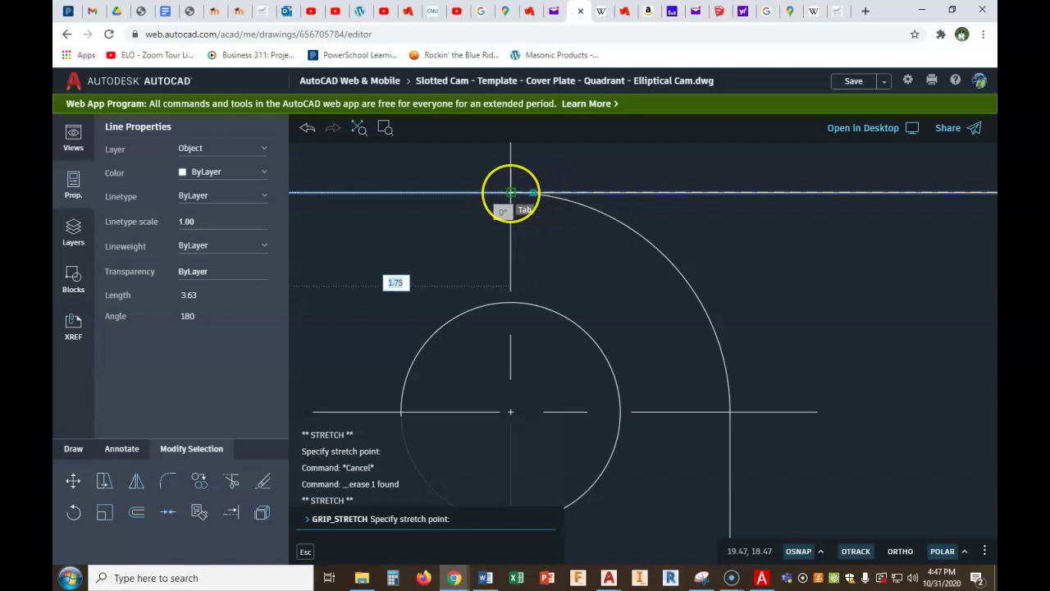
click(511, 193)
scroll(534, 206, down, 4)
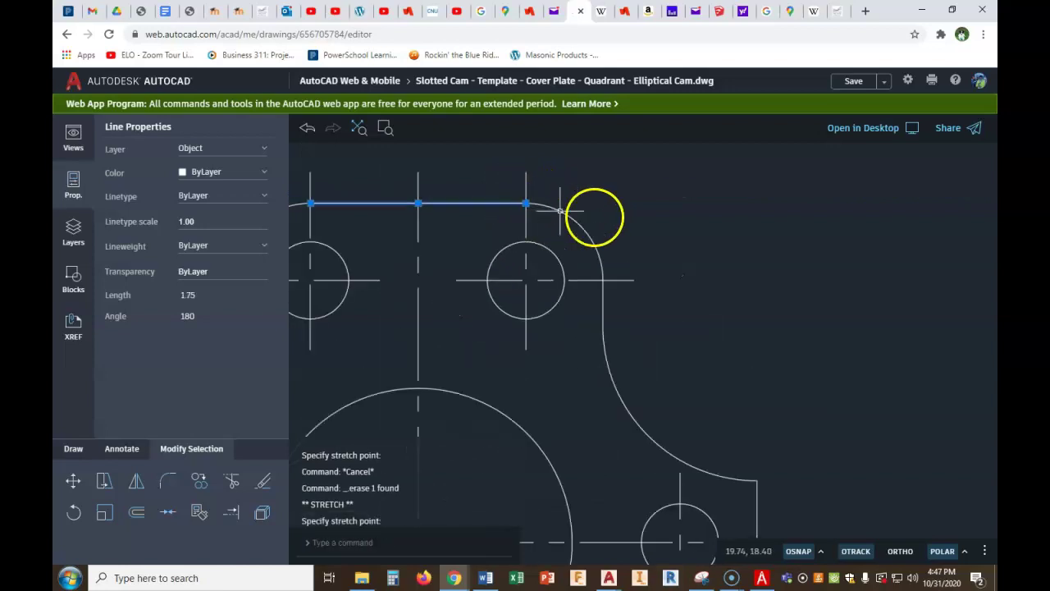
key(Escape)
scroll(811, 289, down, 3)
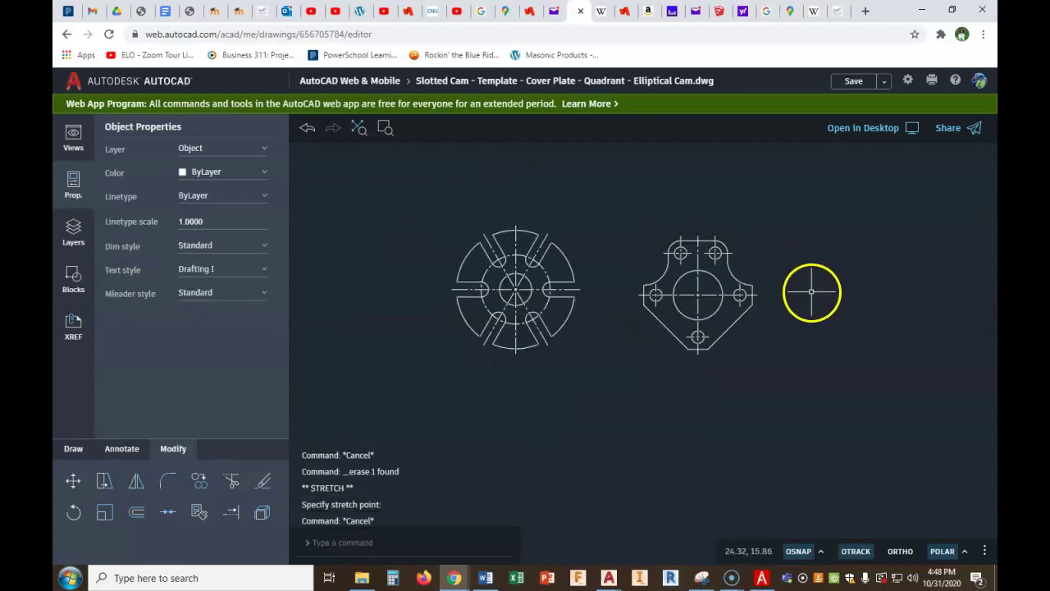
scroll(811, 291, up, 2)
middle_drag(812, 291, 693, 283)
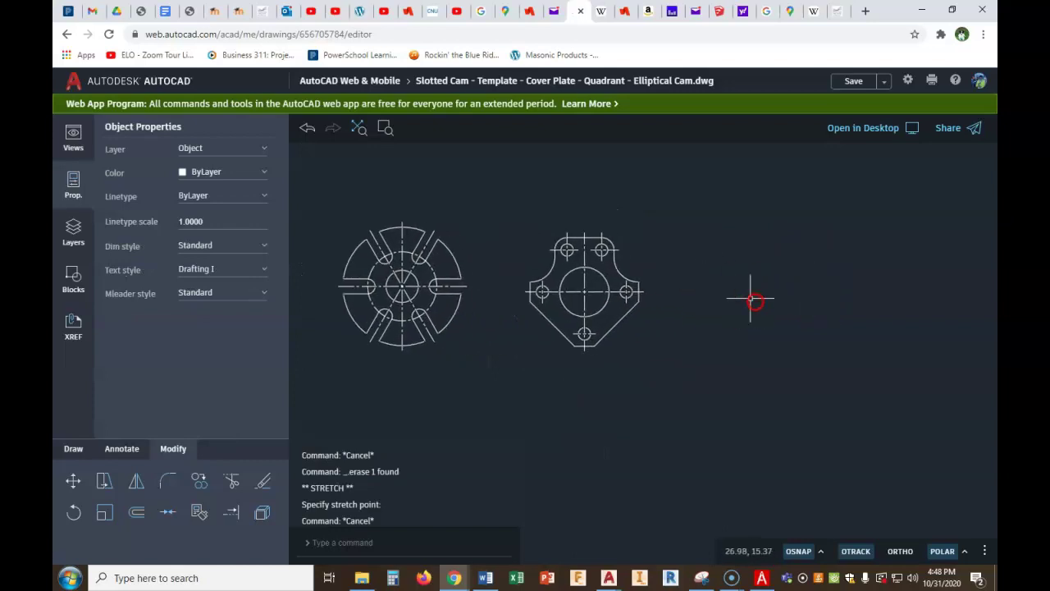
Scroll PDF Architect to the Fig. 5-29 Cover Plate figure, then go back to AutoCAD Web
click(763, 581)
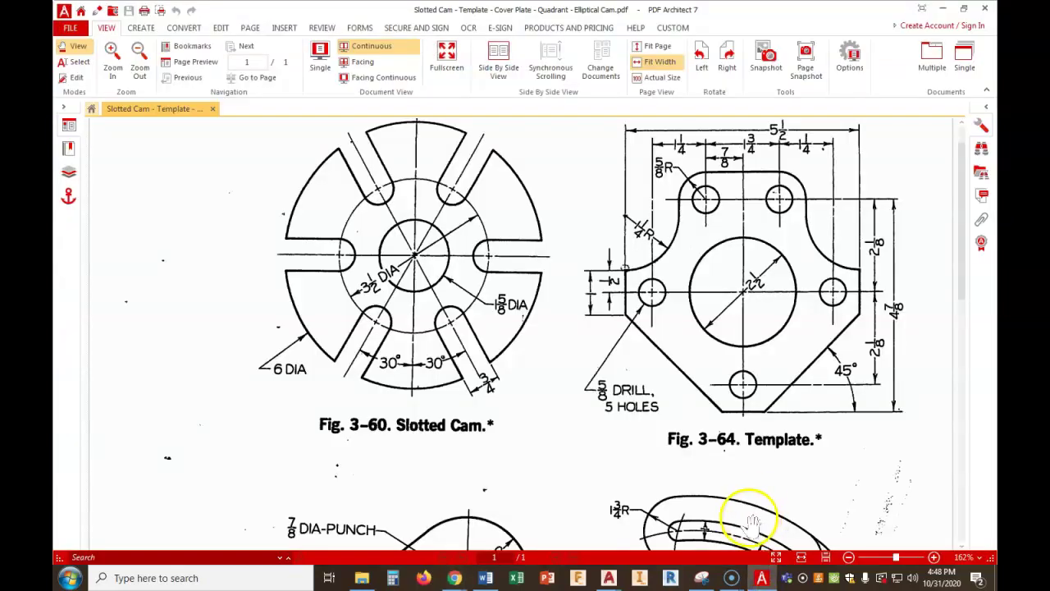
scroll(656, 396, down, 5)
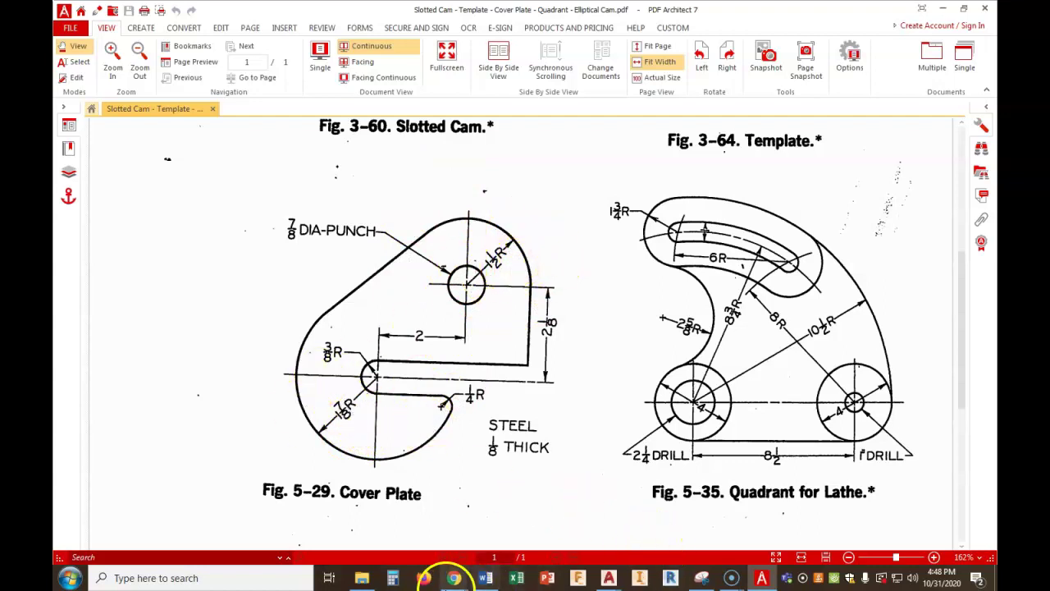
mouse_move(452, 581)
click(420, 538)
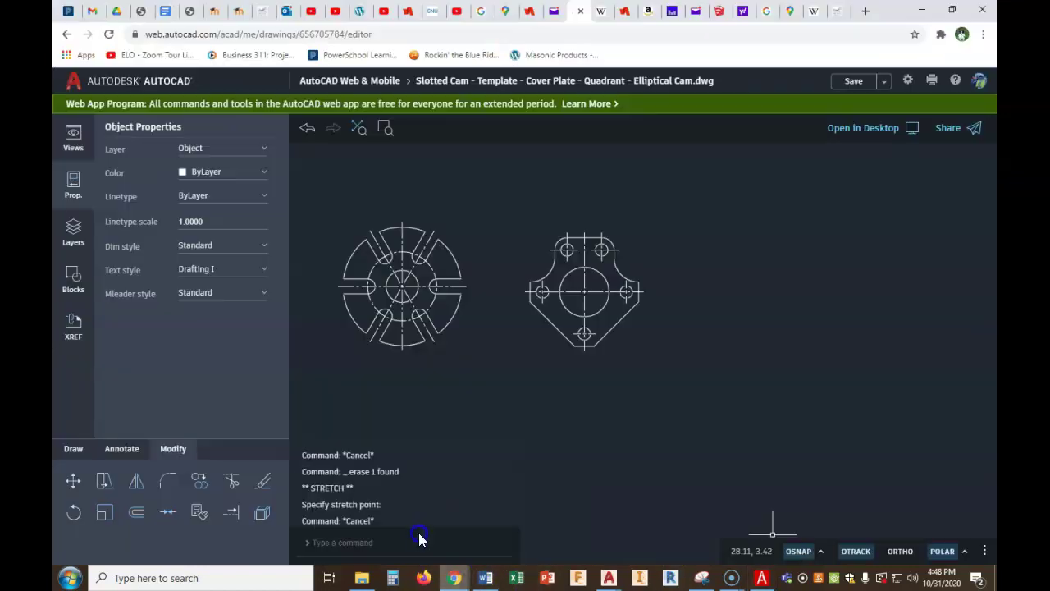
Draw a 1-7/8-radius circle centred to the right of the template, checking the PDF reference
click(73, 449)
click(105, 482)
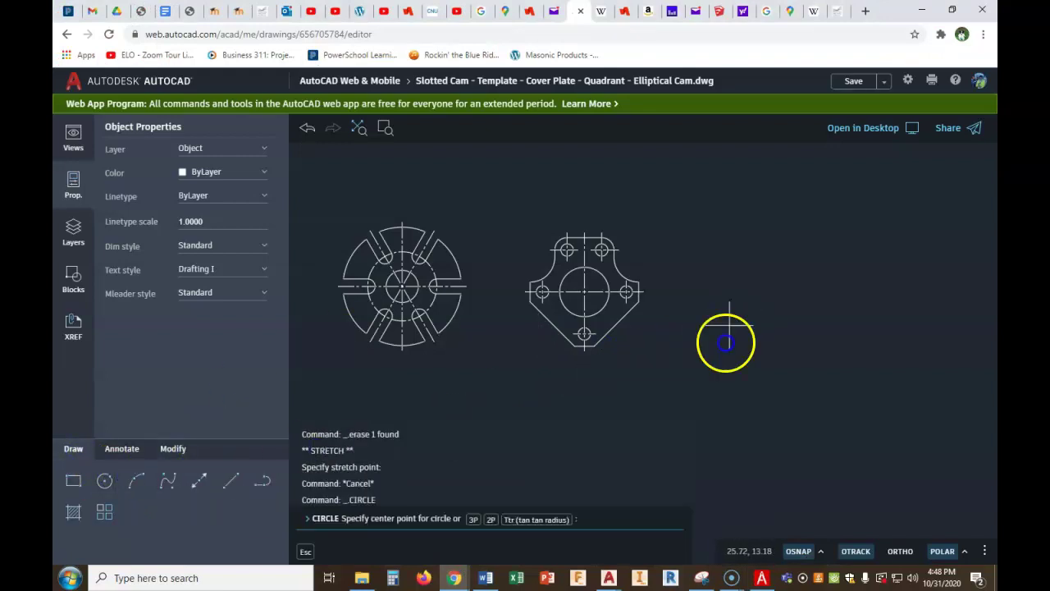
click(749, 577)
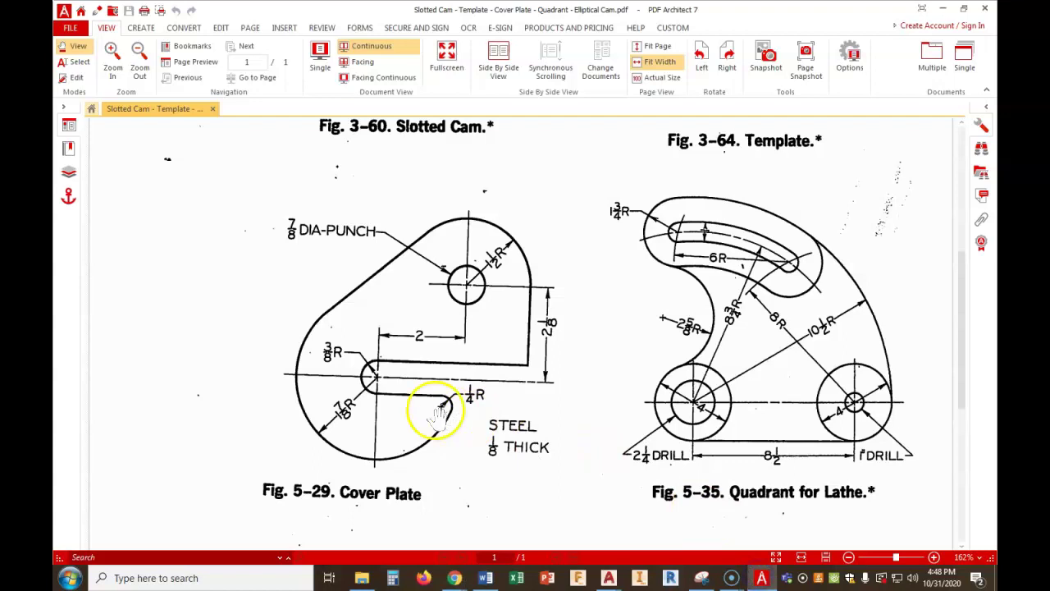
mouse_move(453, 580)
click(432, 542)
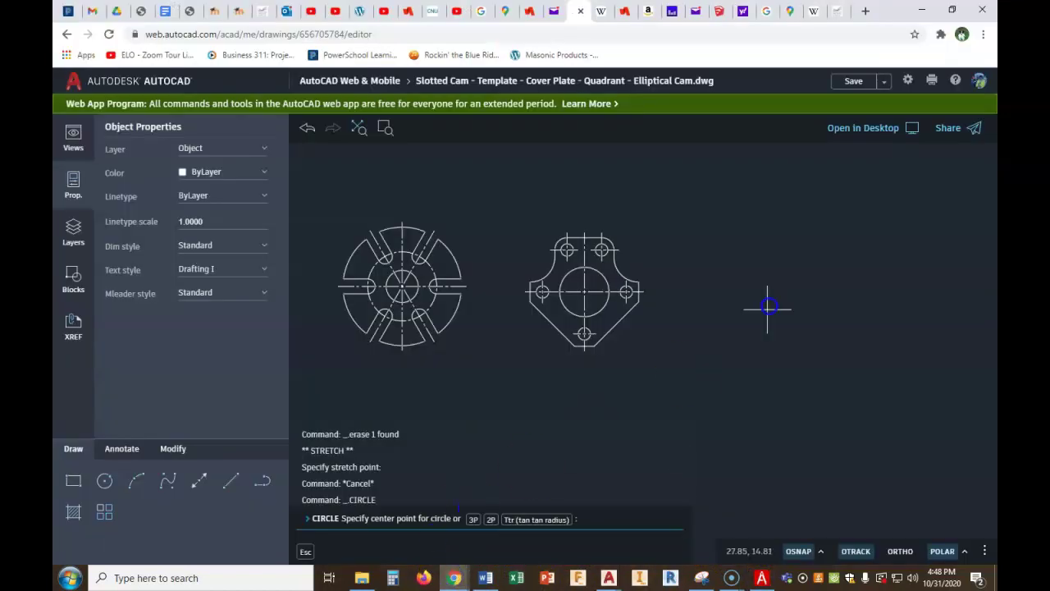
click(737, 308)
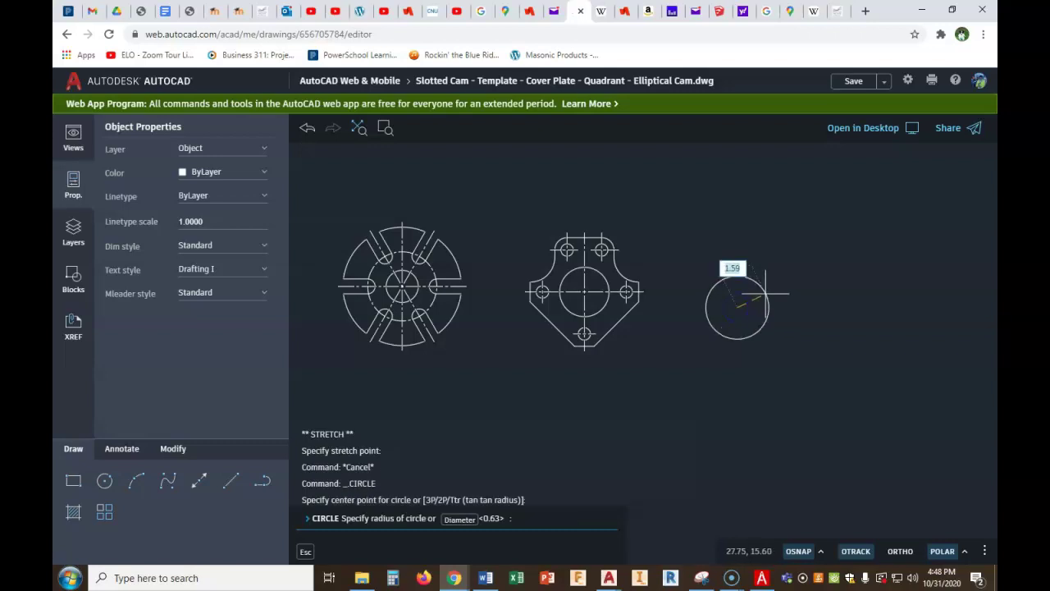
text(1-7/8)
key(Return)
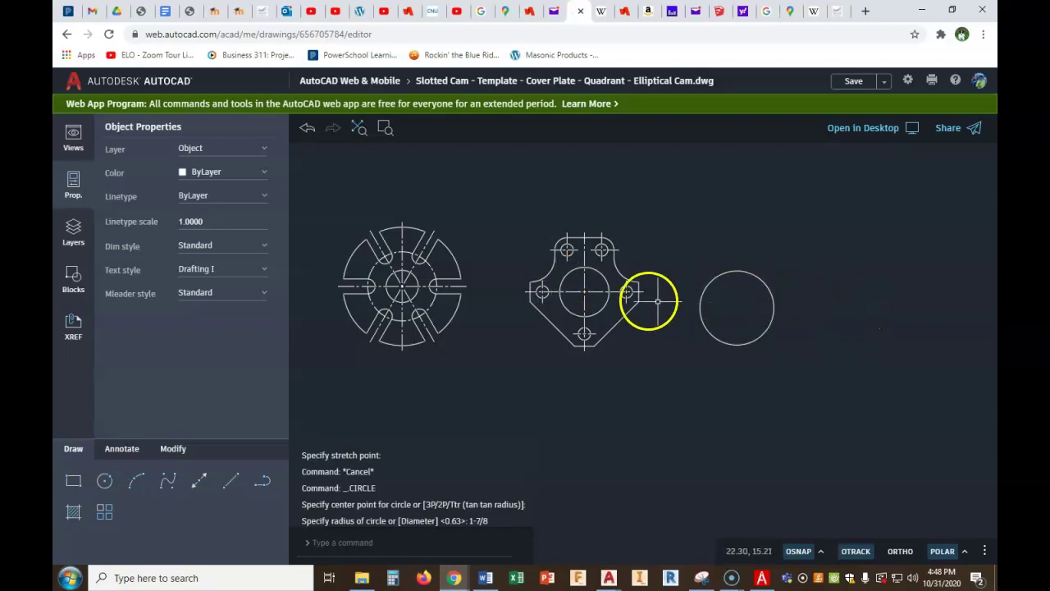
click(231, 482)
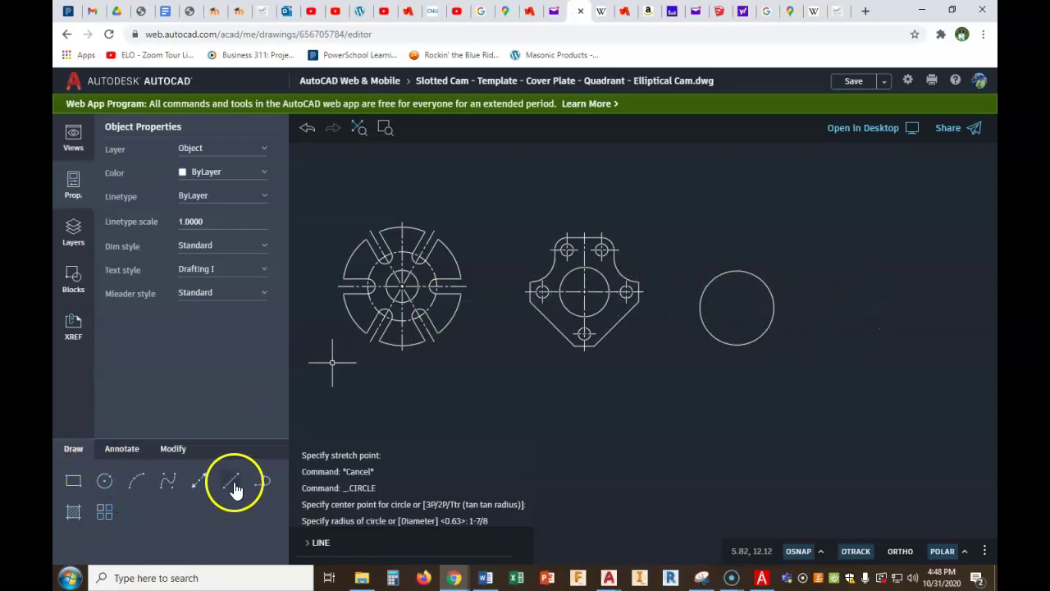
Draw a horizontal centre line across the circle from its left to right quadrant
click(700, 308)
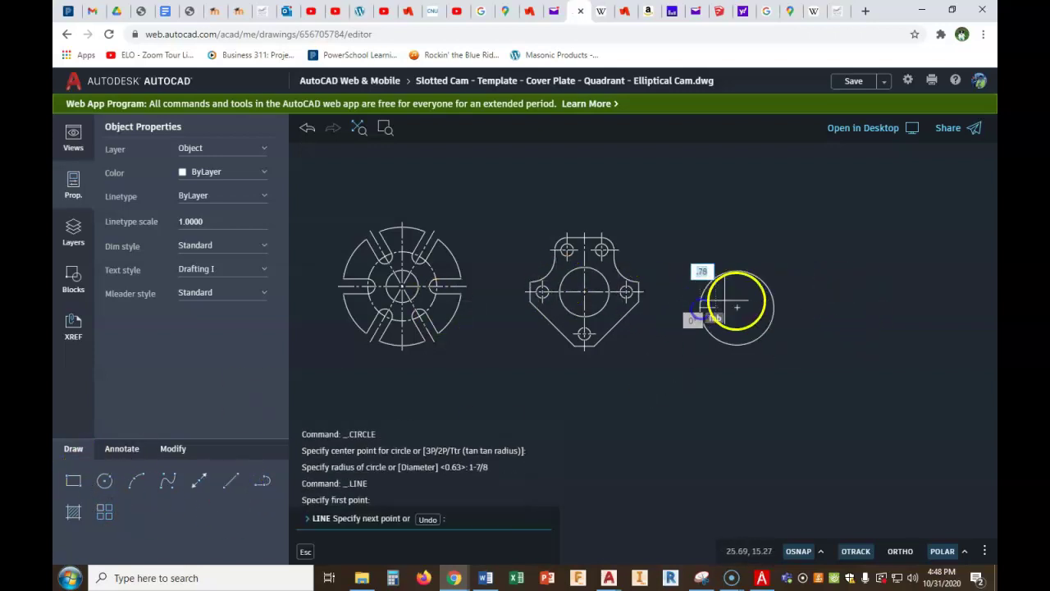
click(771, 307)
right_click(720, 364)
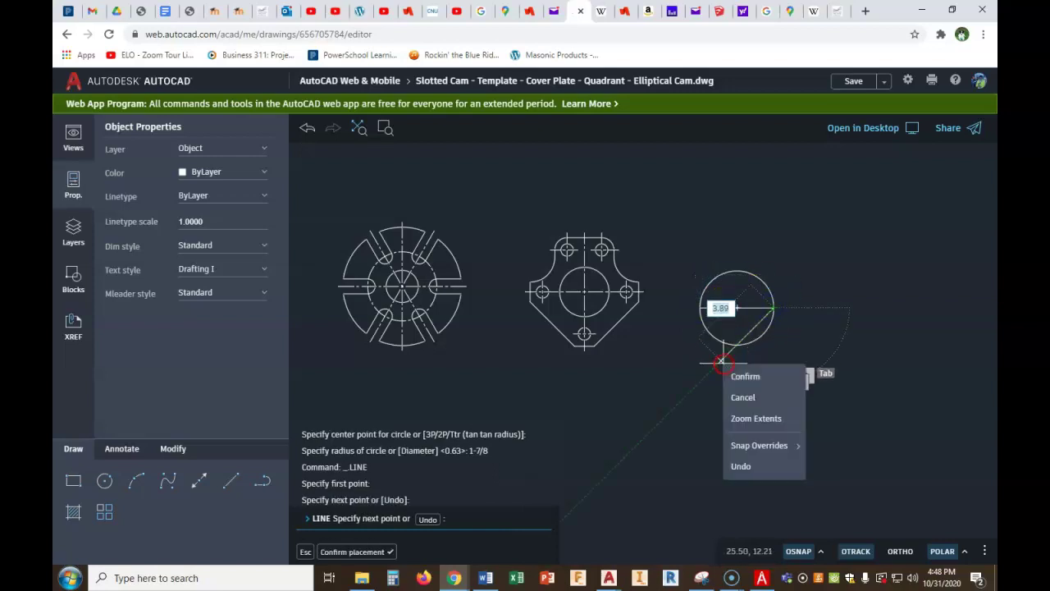
click(746, 377)
Draw the vertical centre line from the circle's bottom quadrant to its top, then view the reference PDF
right_click(738, 364)
click(753, 376)
click(737, 345)
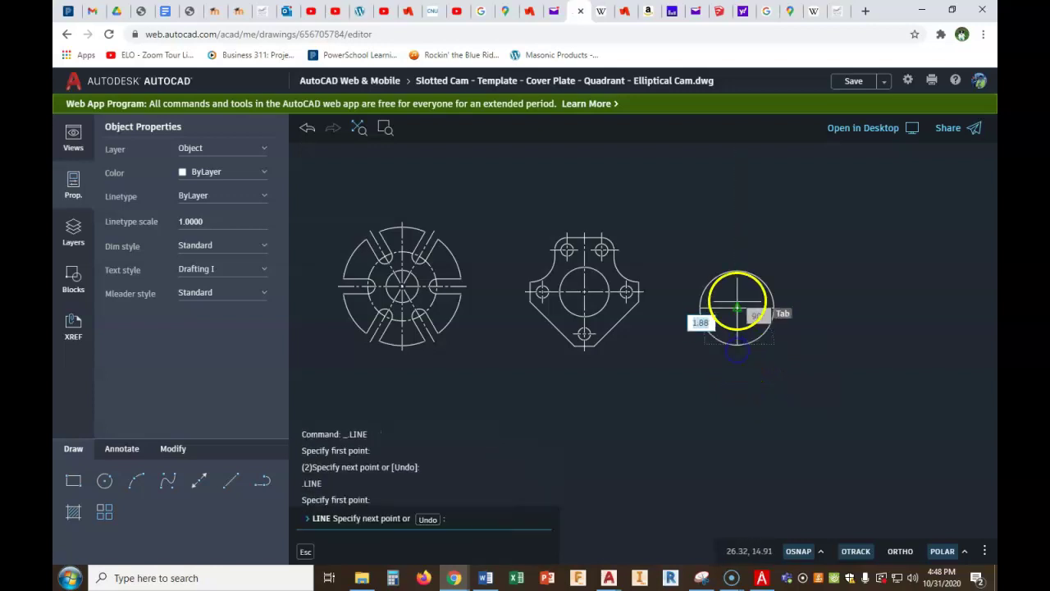
right_click(736, 274)
click(755, 285)
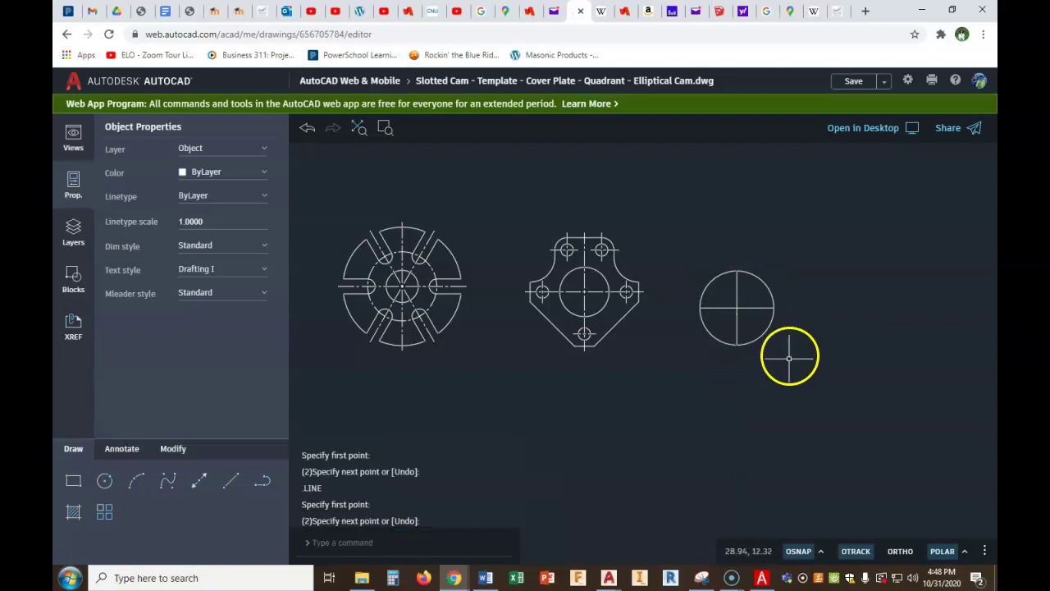
click(763, 577)
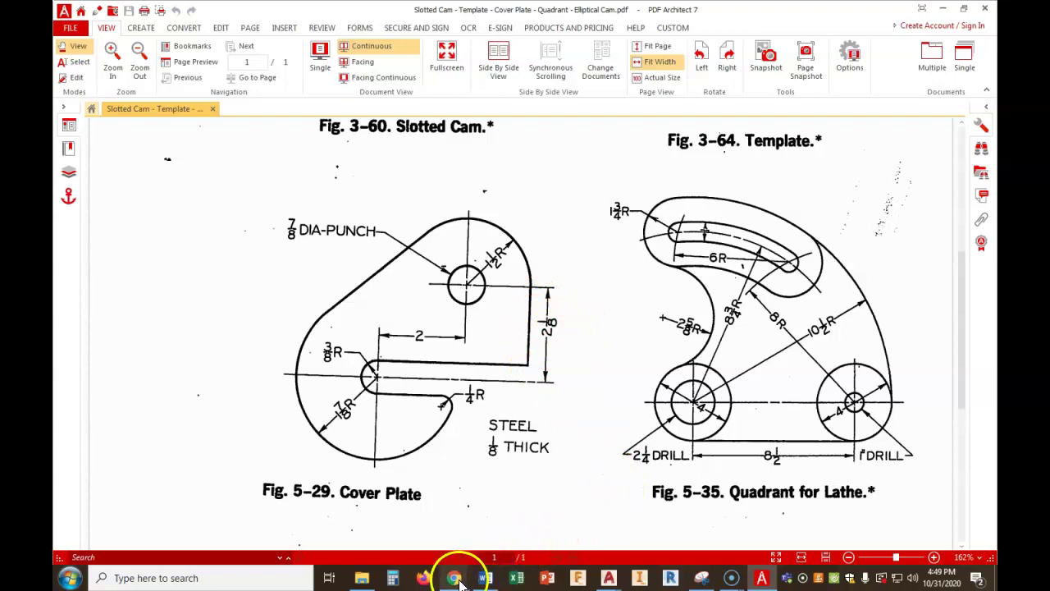
Offset the circle's vertical centre line 2 units to the right
mouse_move(458, 579)
click(431, 530)
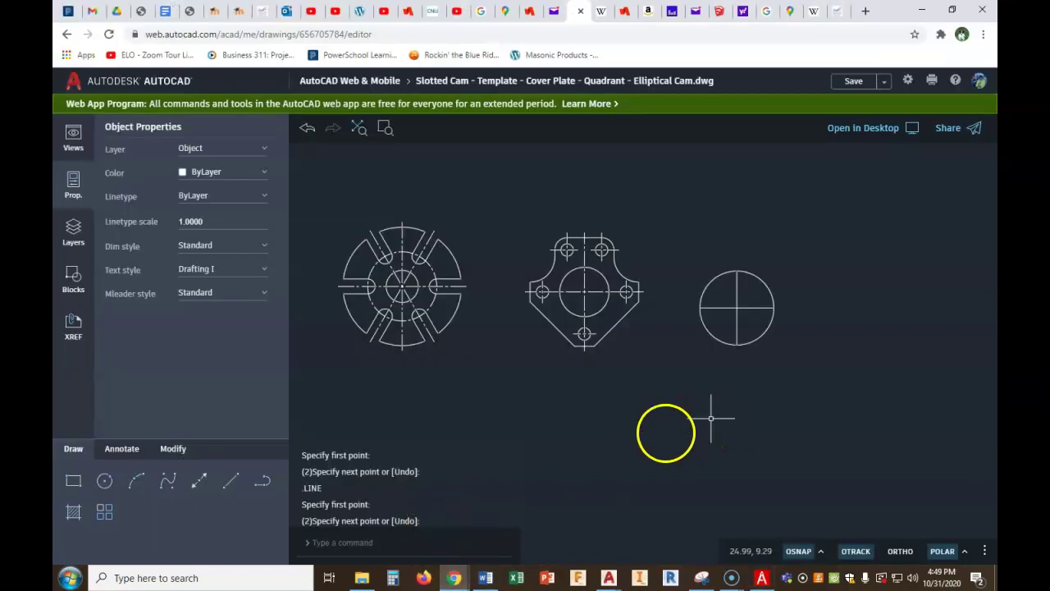
click(182, 449)
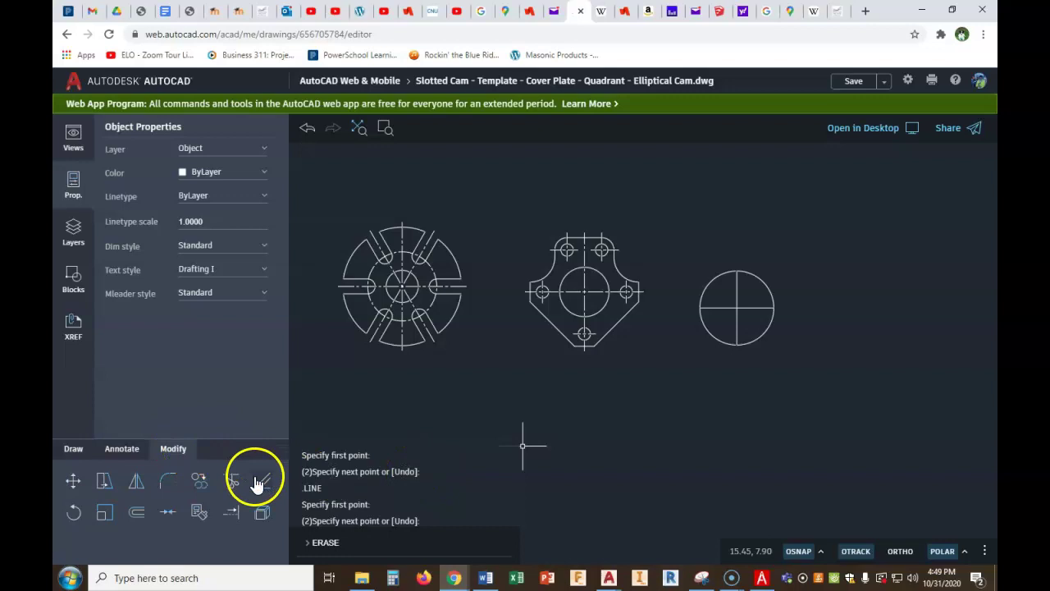
click(137, 512)
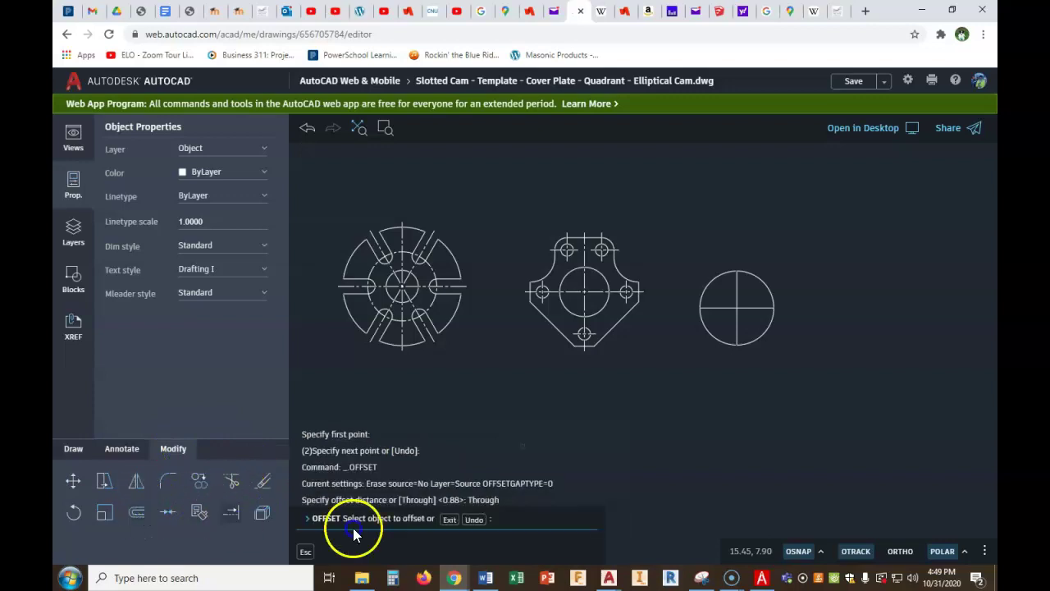
click(449, 519)
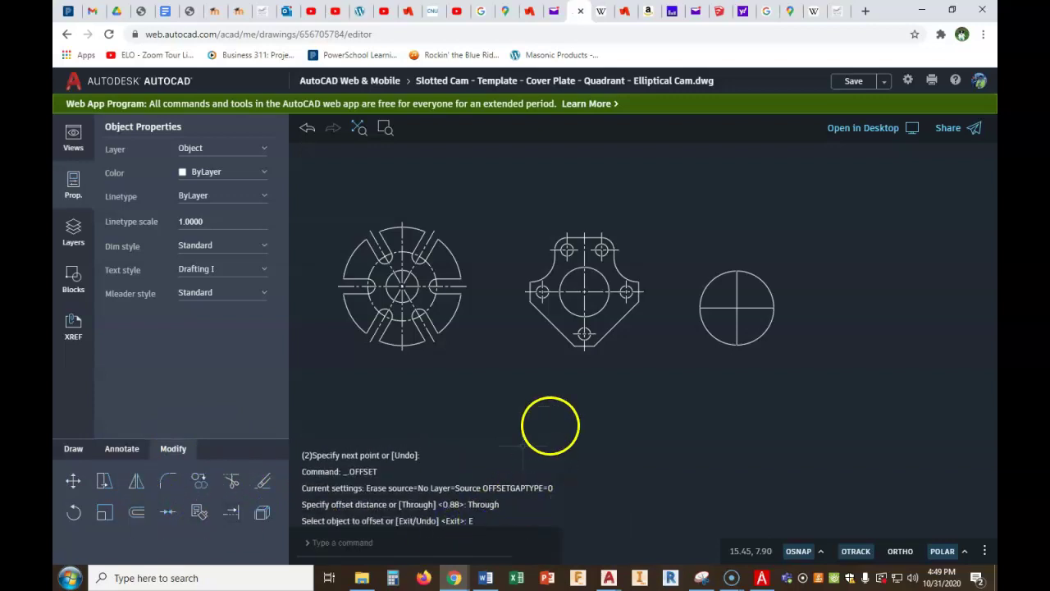
right_click(540, 412)
click(575, 429)
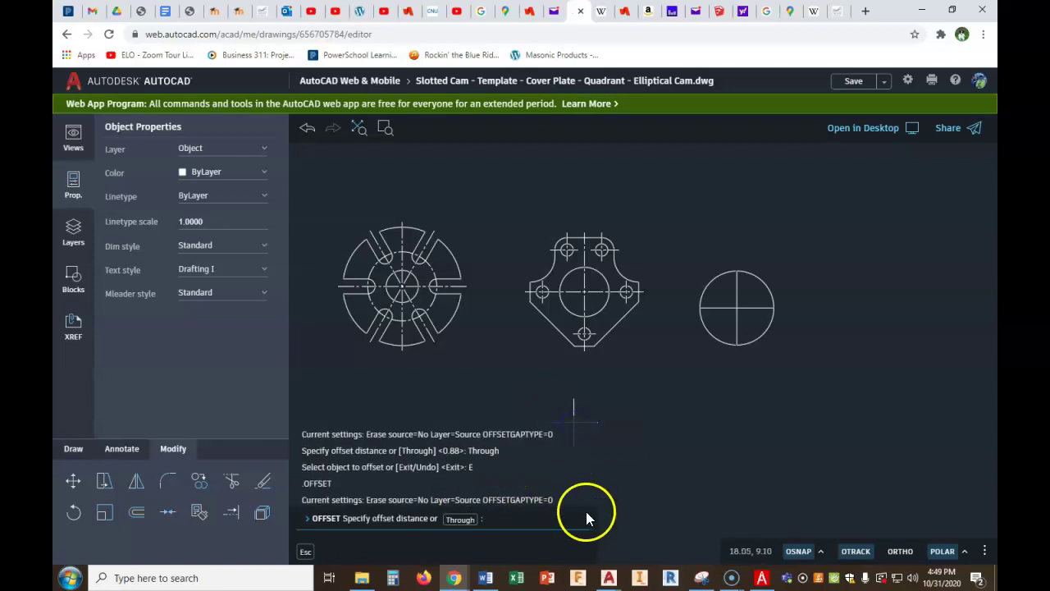
text(2)
key(Return)
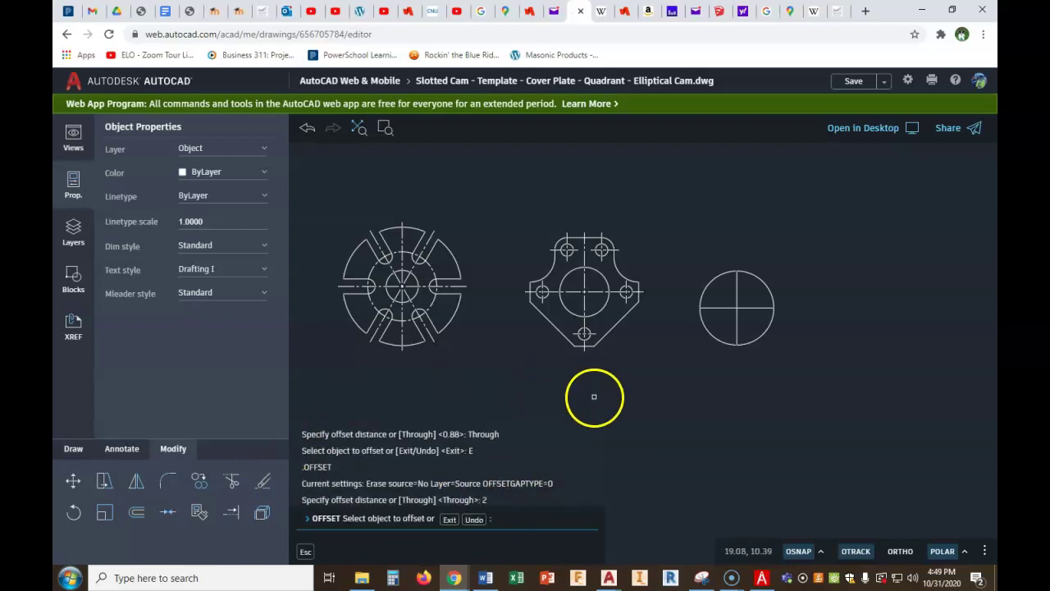
click(737, 292)
click(855, 296)
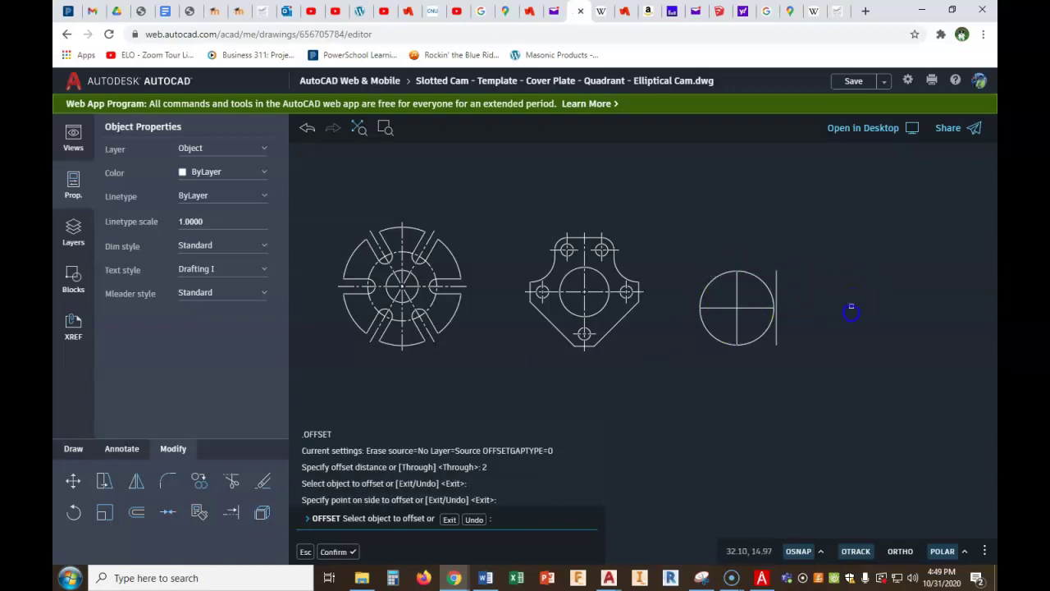
click(342, 554)
Offset the horizontal centre line 2-1/8 upward above the circle
right_click(714, 407)
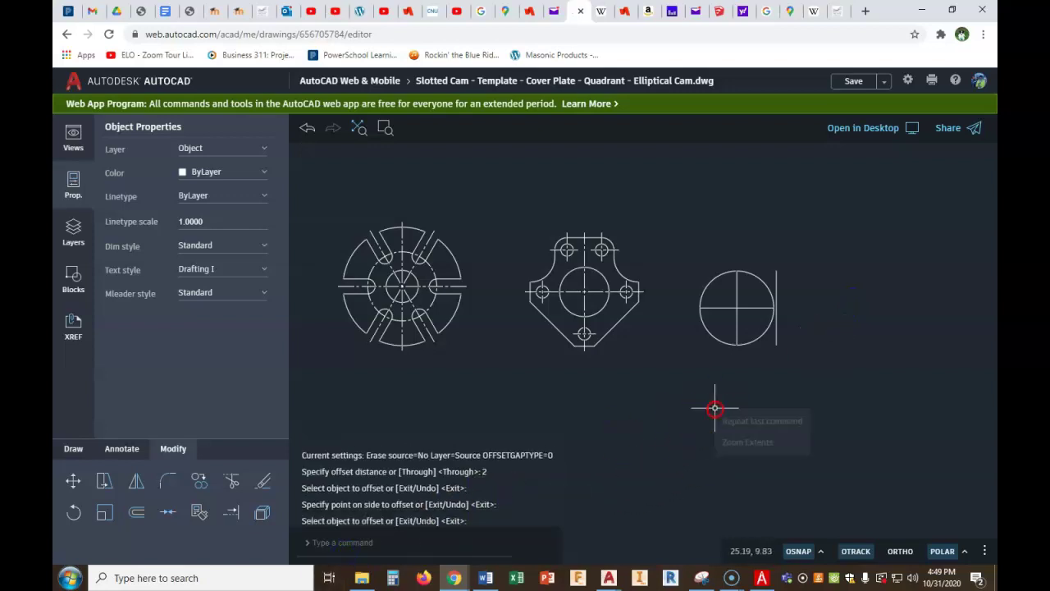
click(741, 422)
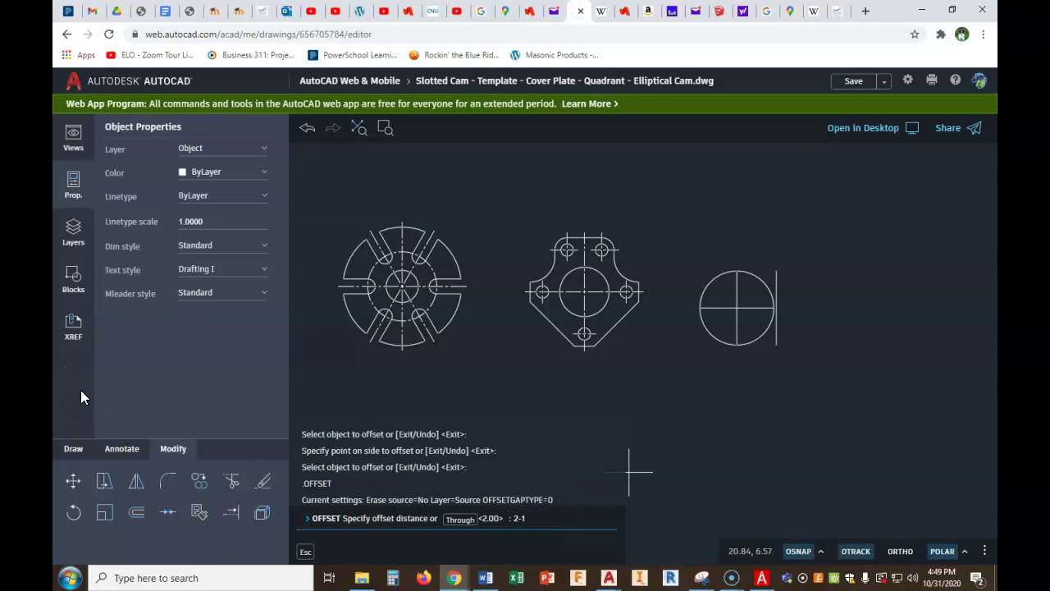
text(2-1/8)
key(Return)
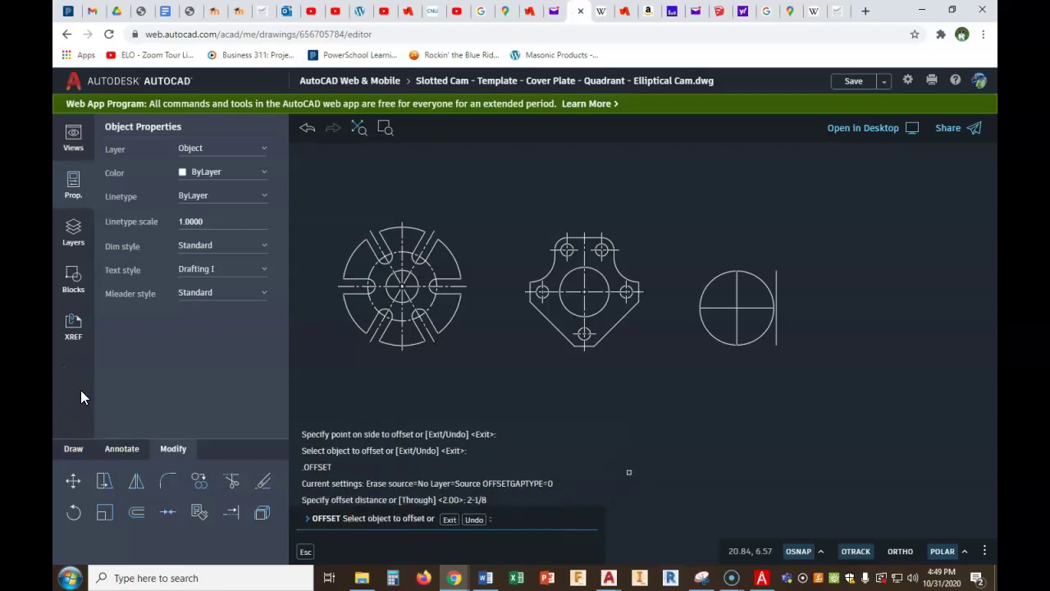
click(713, 309)
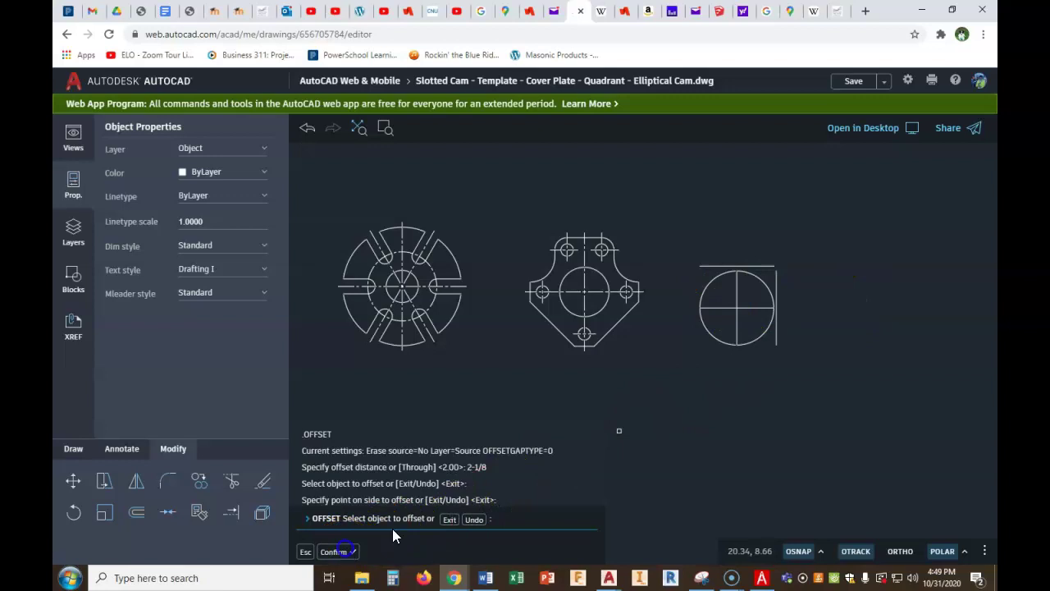
click(345, 549)
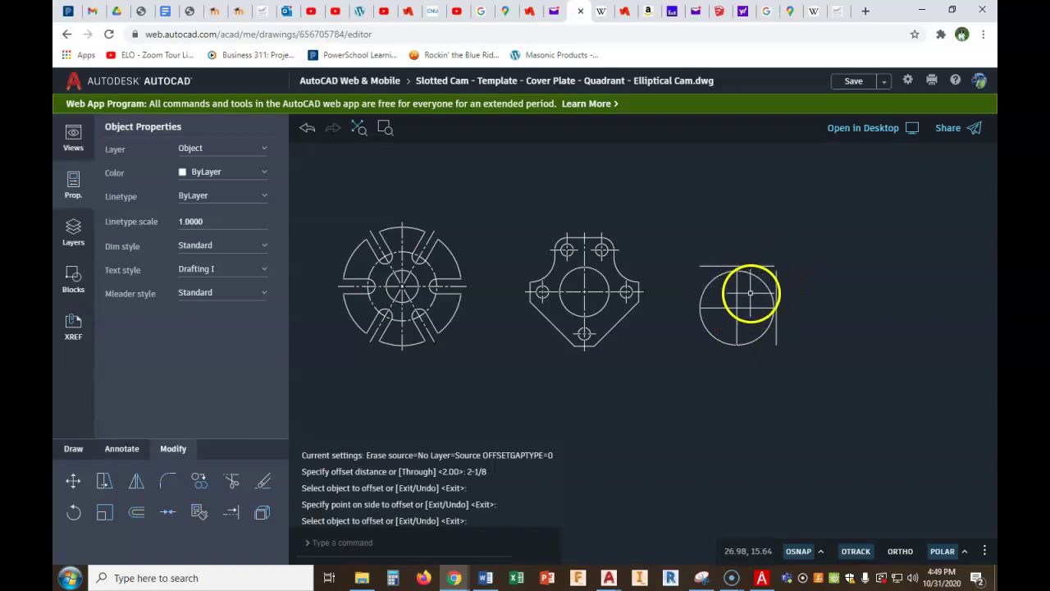
click(799, 248)
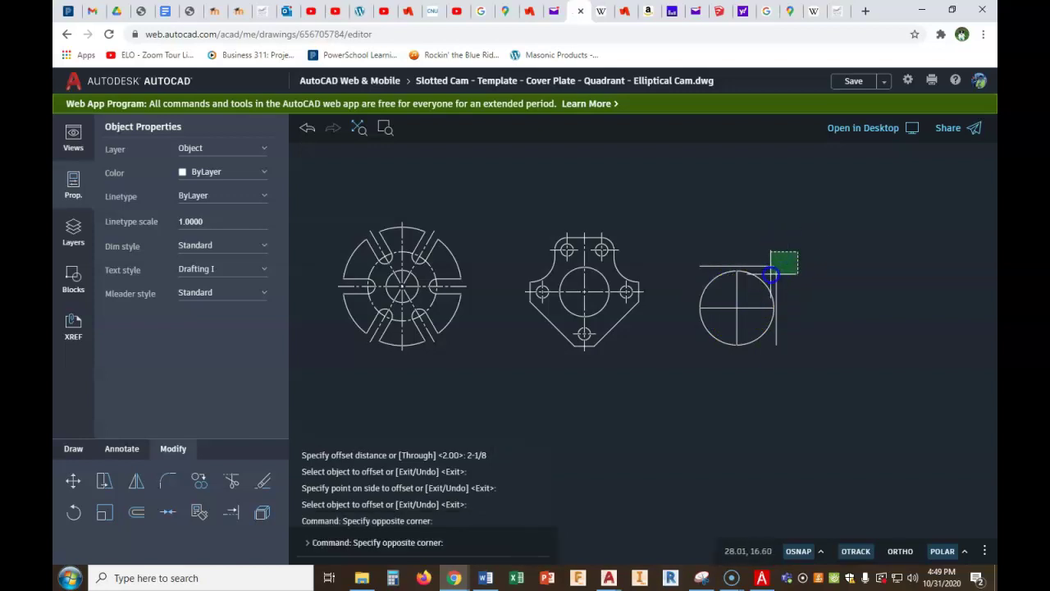
Put the two offset lines and the circle's centre lines on the Center layer
click(772, 274)
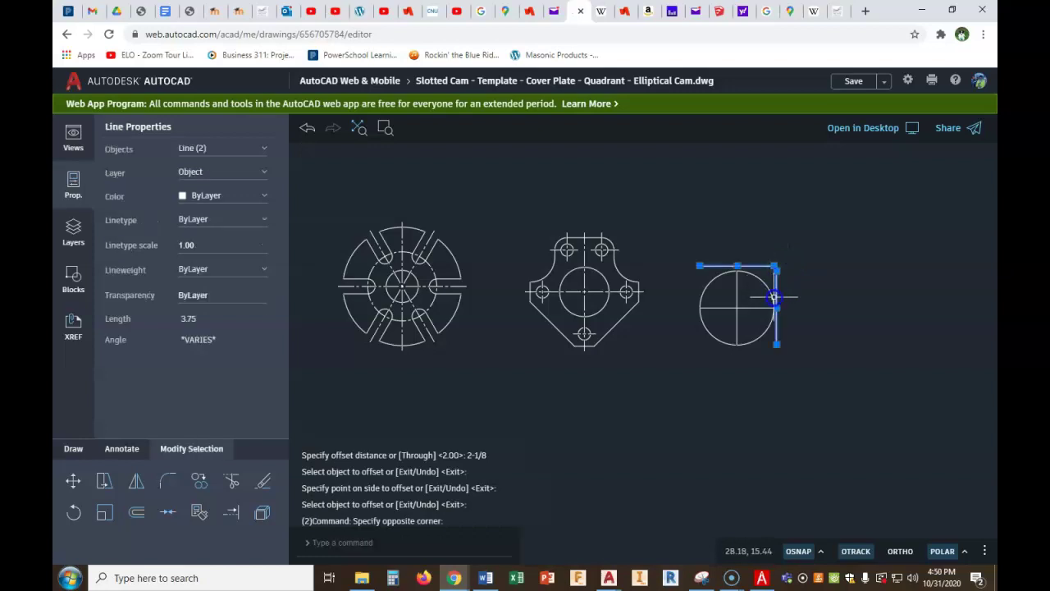
click(755, 293)
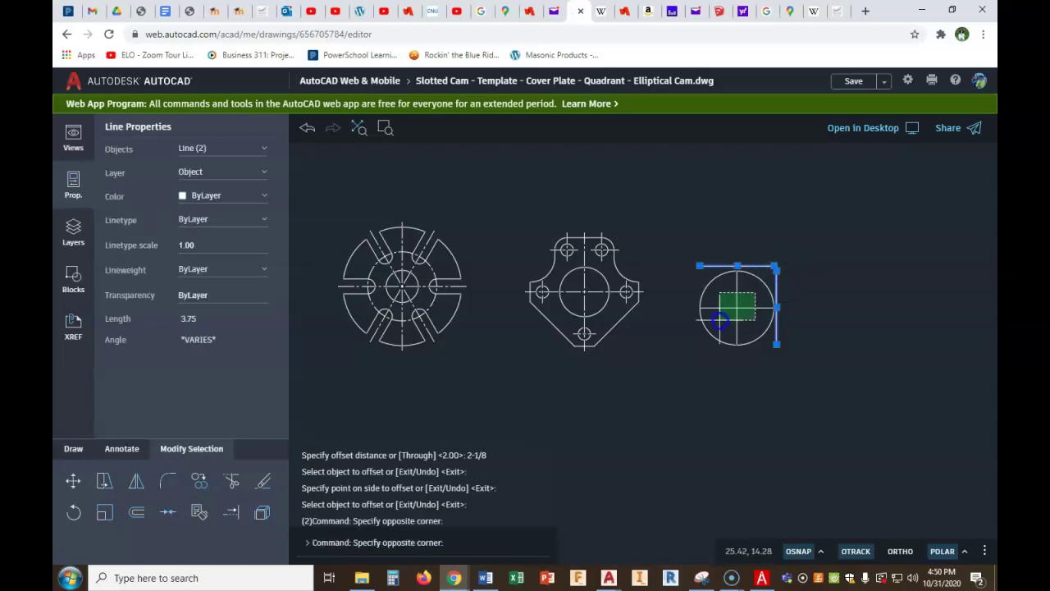
click(720, 321)
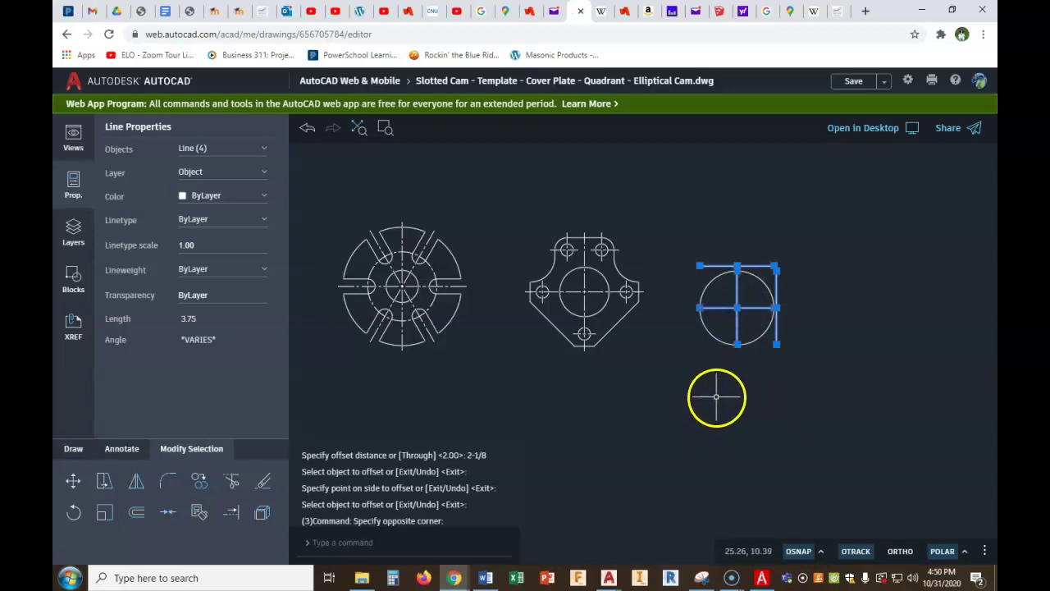
click(263, 177)
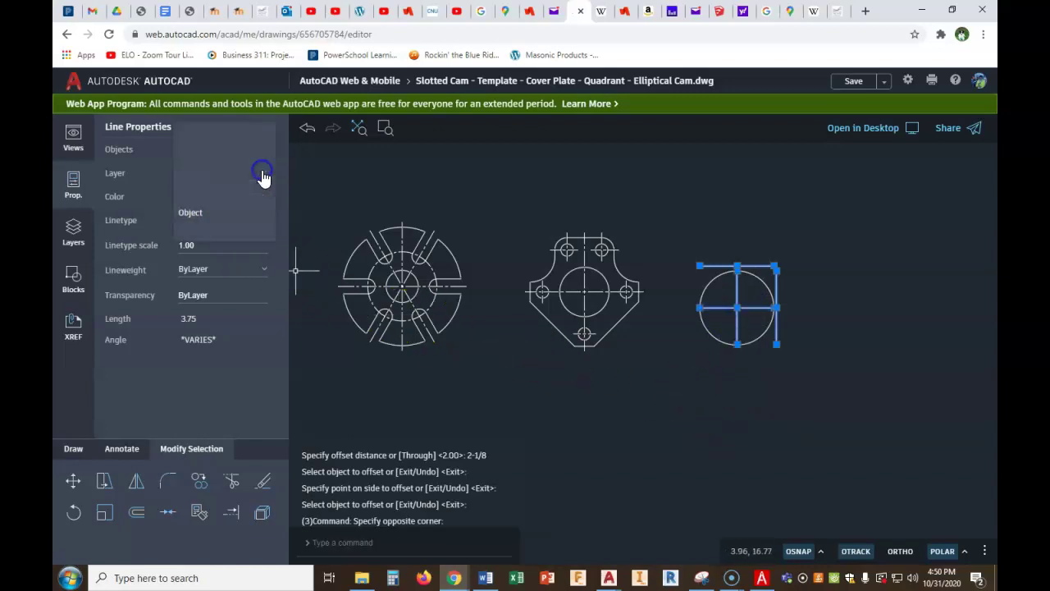
click(210, 170)
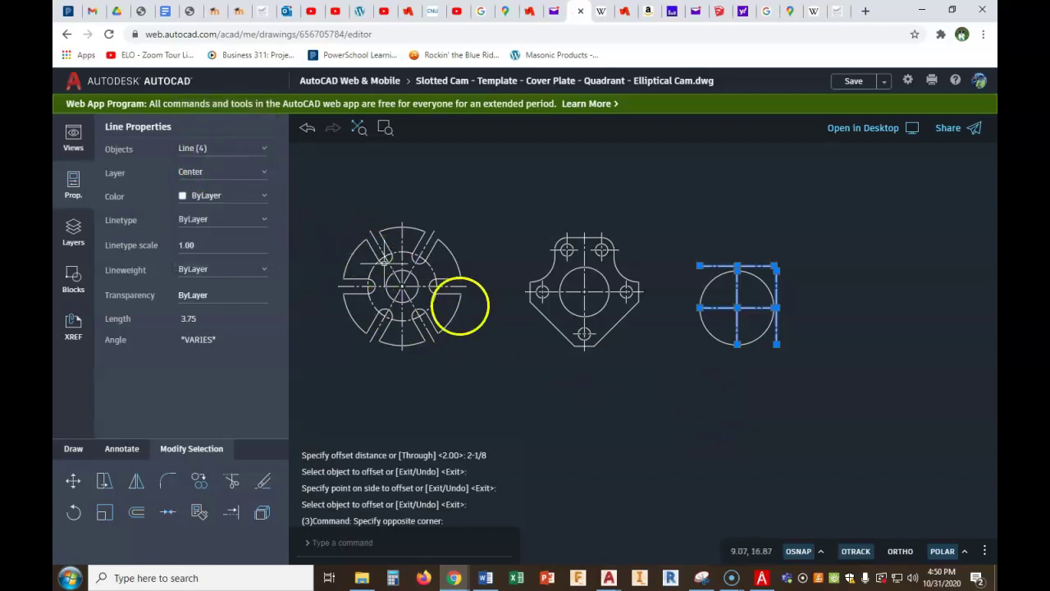
key(Escape)
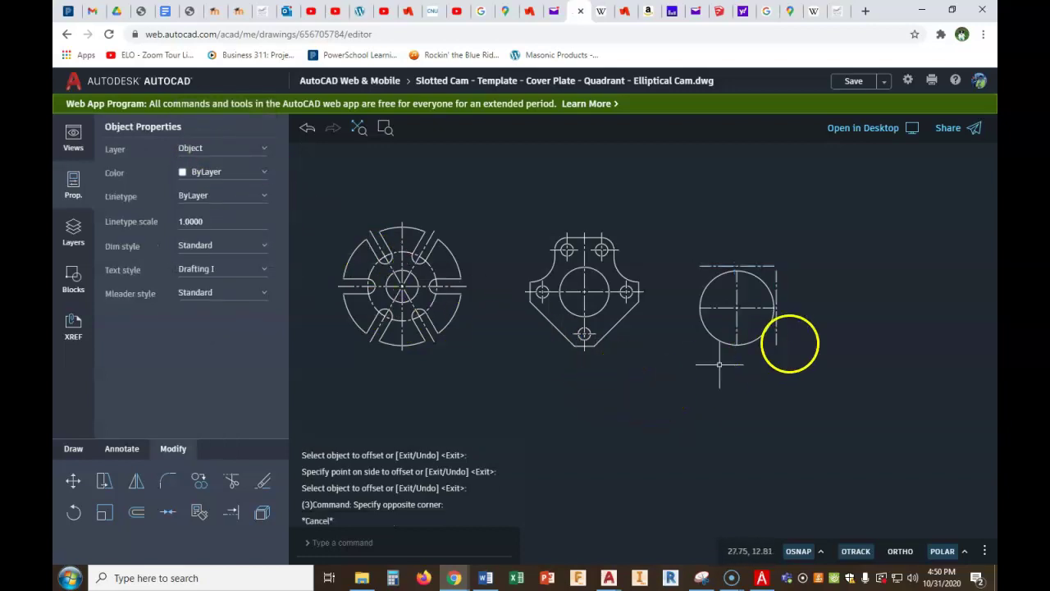
Extend the new vertical centre line up to 7.38 and the horizontal one right to 6.75 long
scroll(818, 253, up, 2)
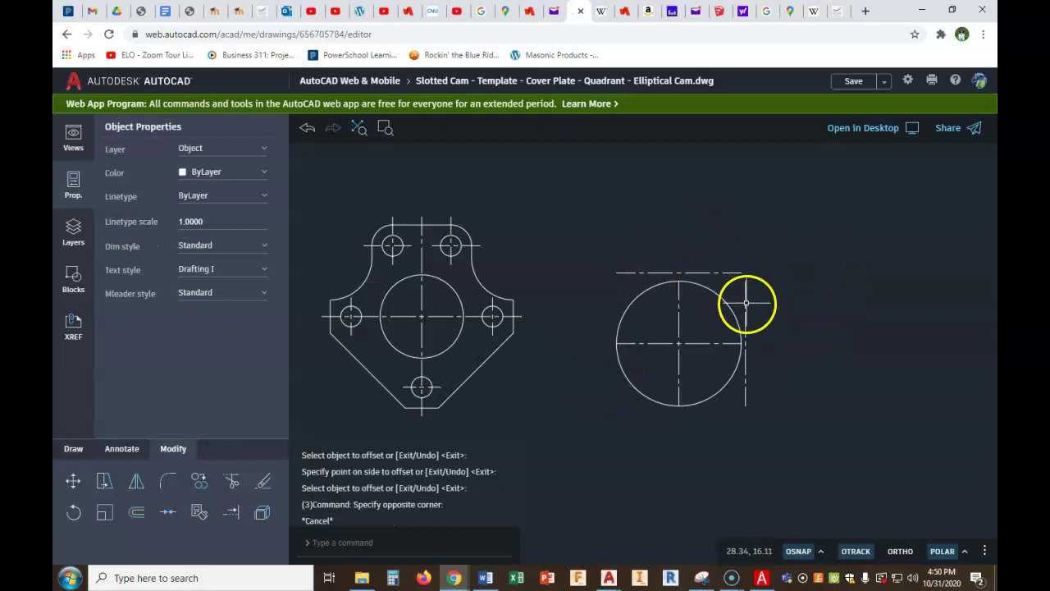
click(745, 295)
click(745, 280)
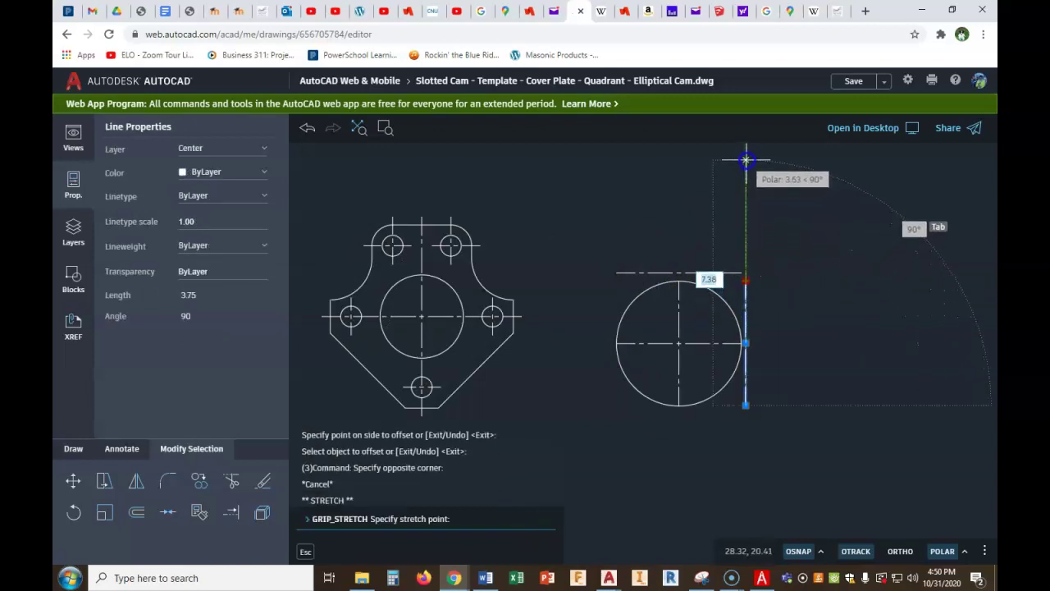
click(746, 162)
click(729, 271)
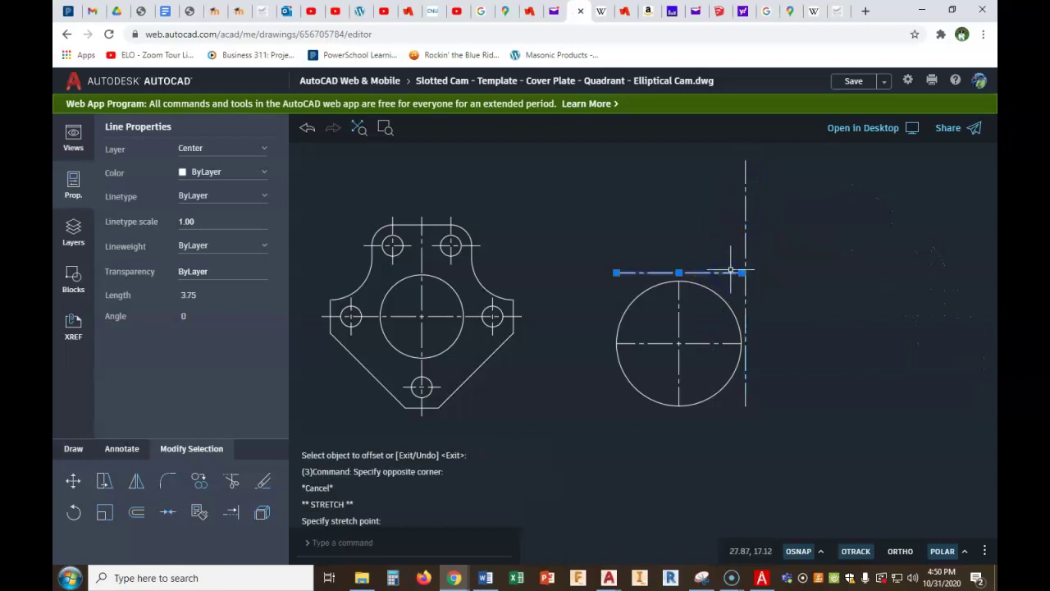
click(741, 271)
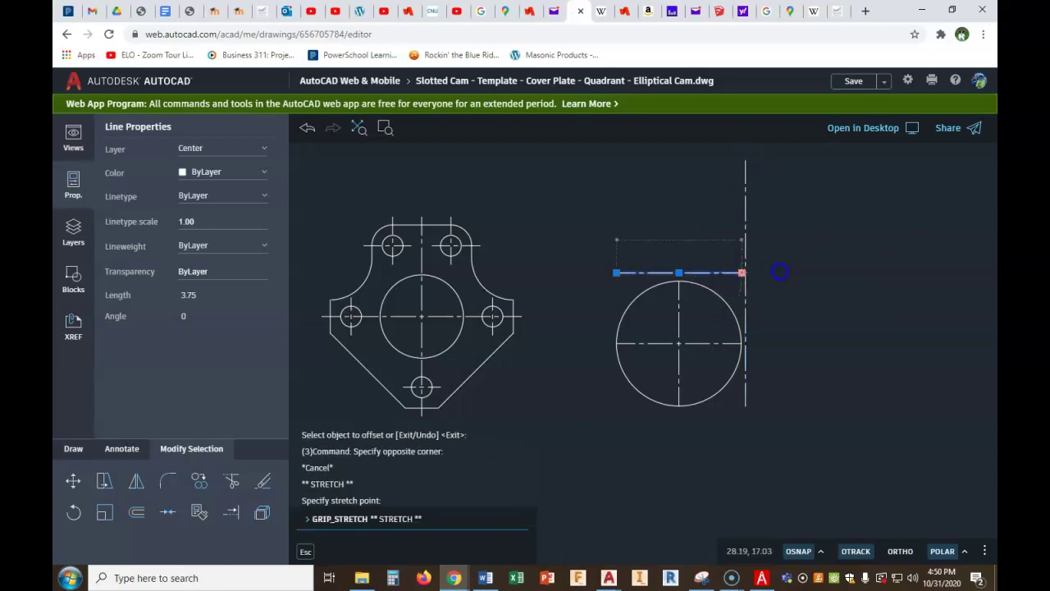
click(841, 272)
key(Escape)
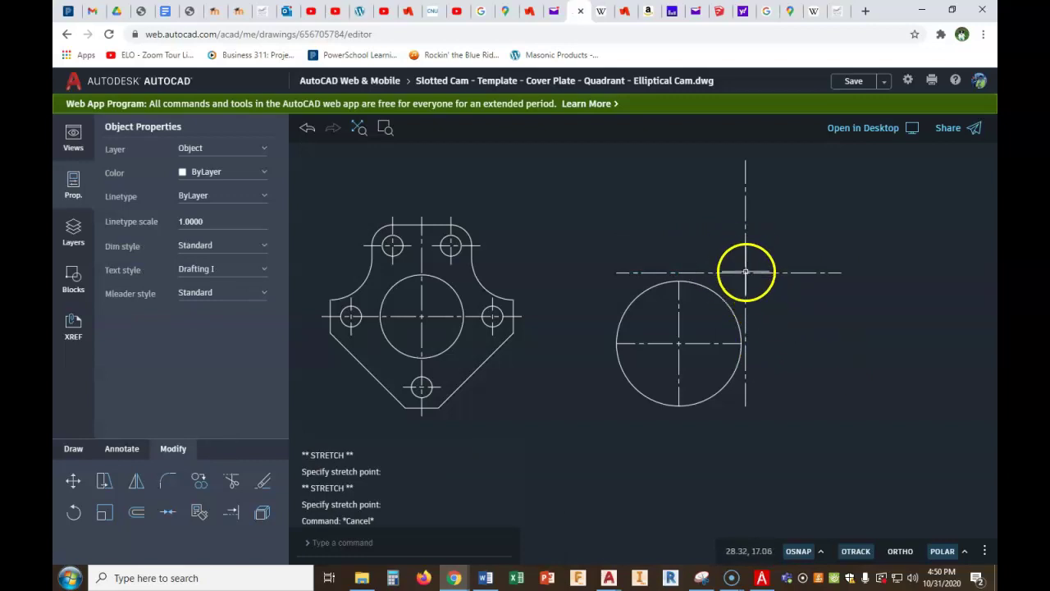
click(762, 578)
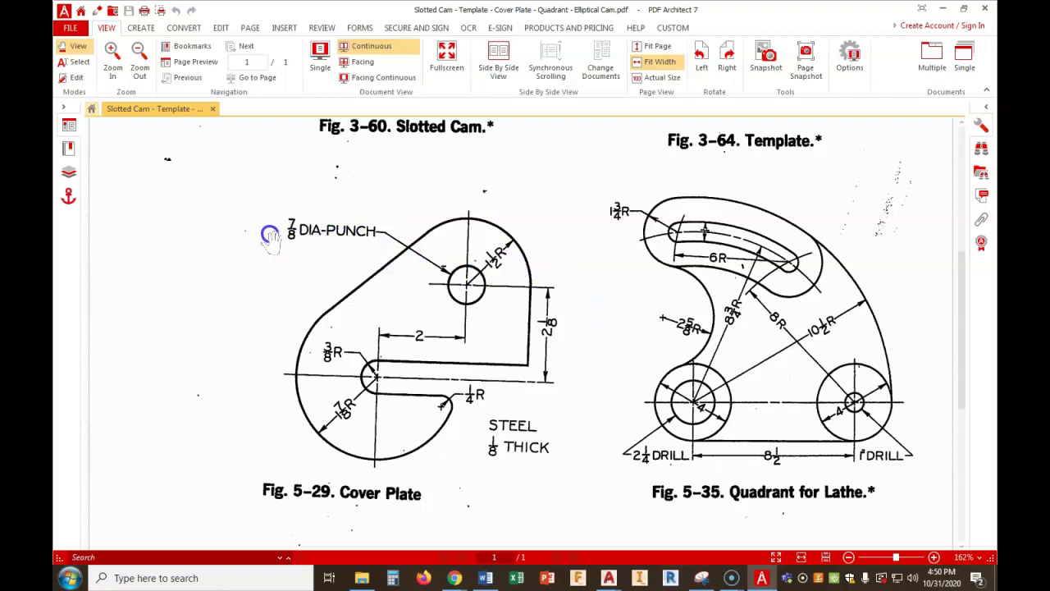
mouse_move(454, 576)
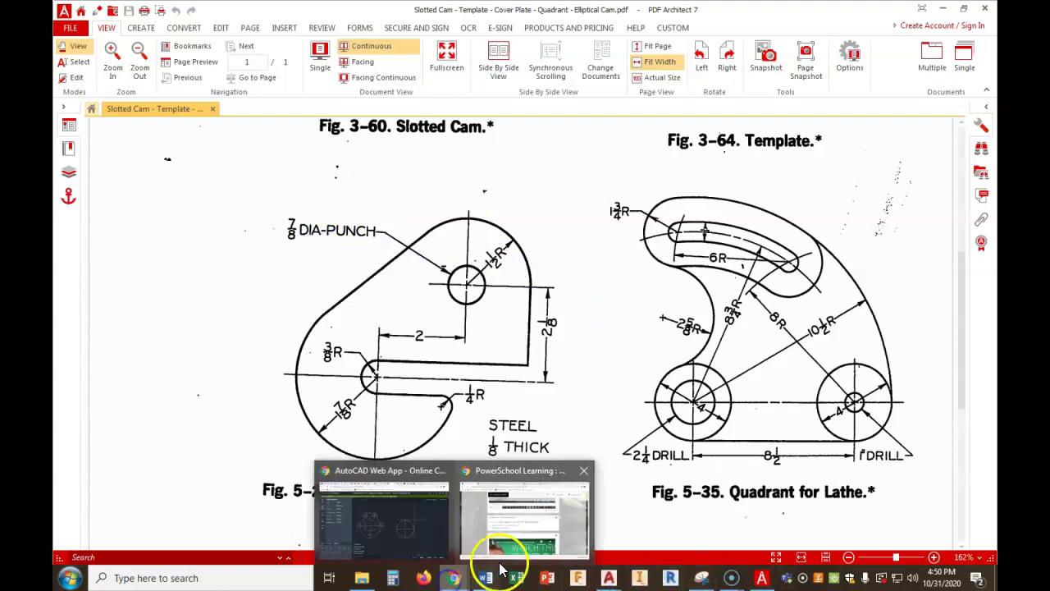
Draw a 1.5-radius circle centred on the new centre-line crossing
click(380, 516)
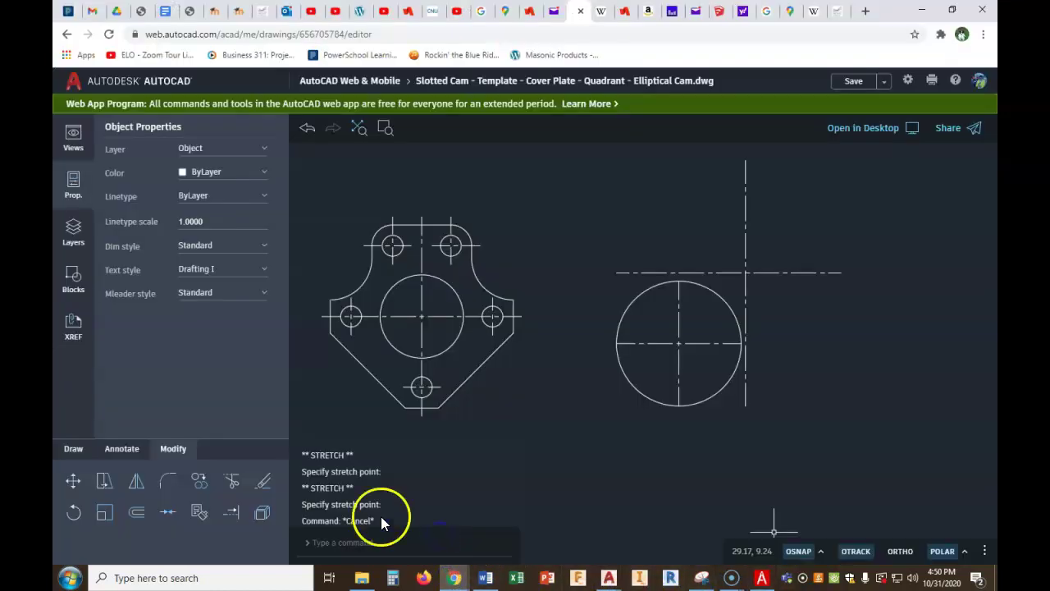
click(73, 450)
click(104, 483)
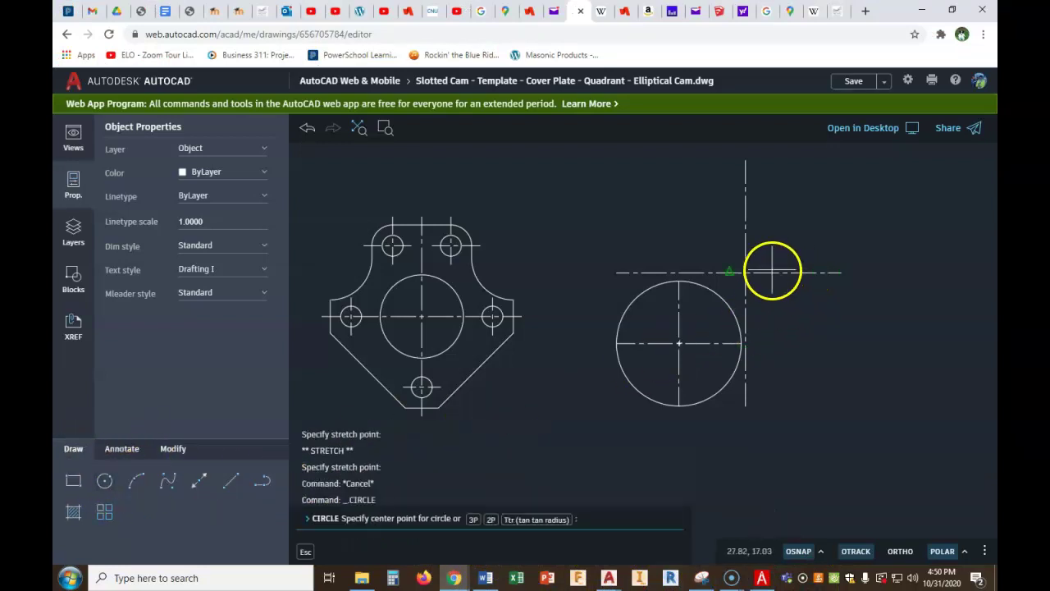
click(746, 272)
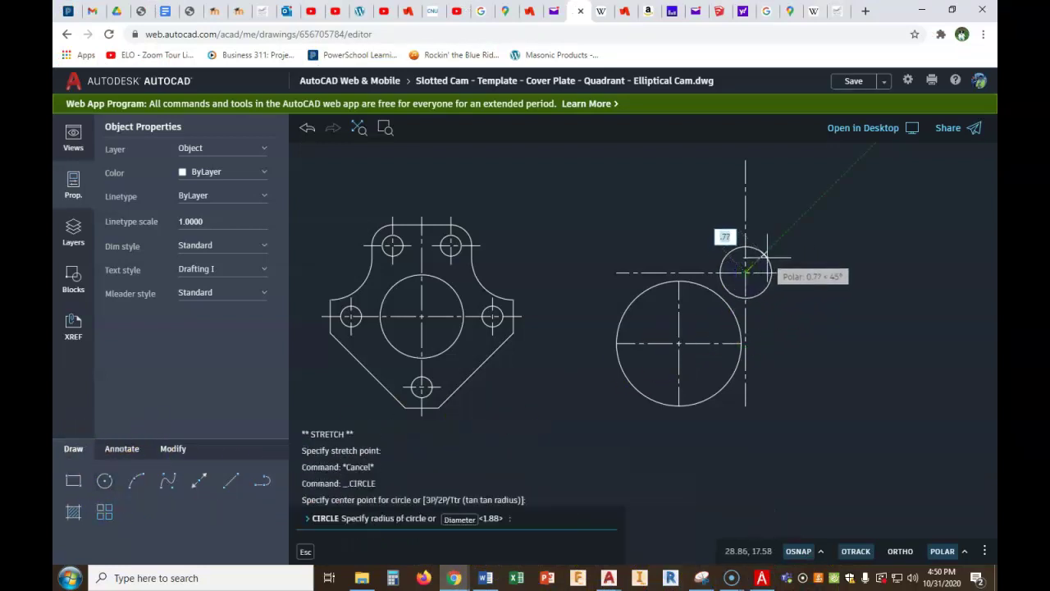
text(1.5)
key(Return)
click(402, 499)
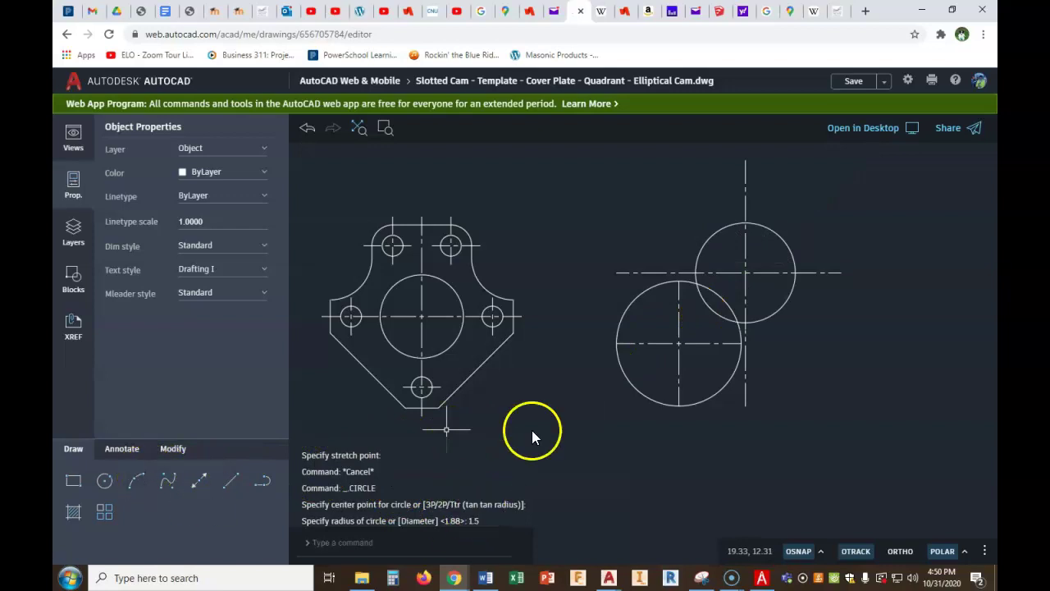
Add a 7/8-diameter hole at the same centre, then check the cover plate reference
right_click(579, 333)
click(598, 346)
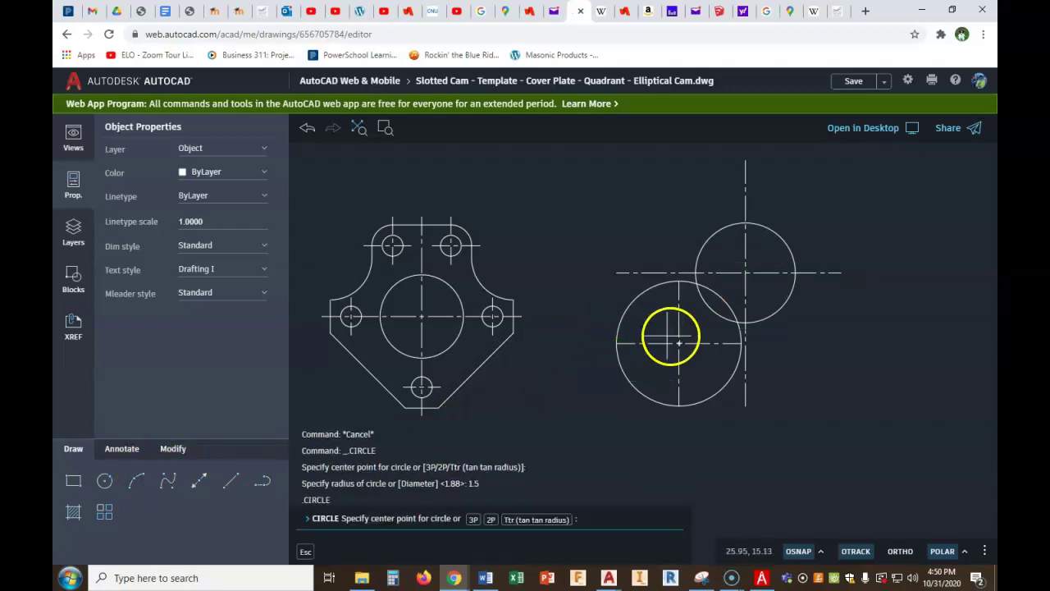
click(746, 273)
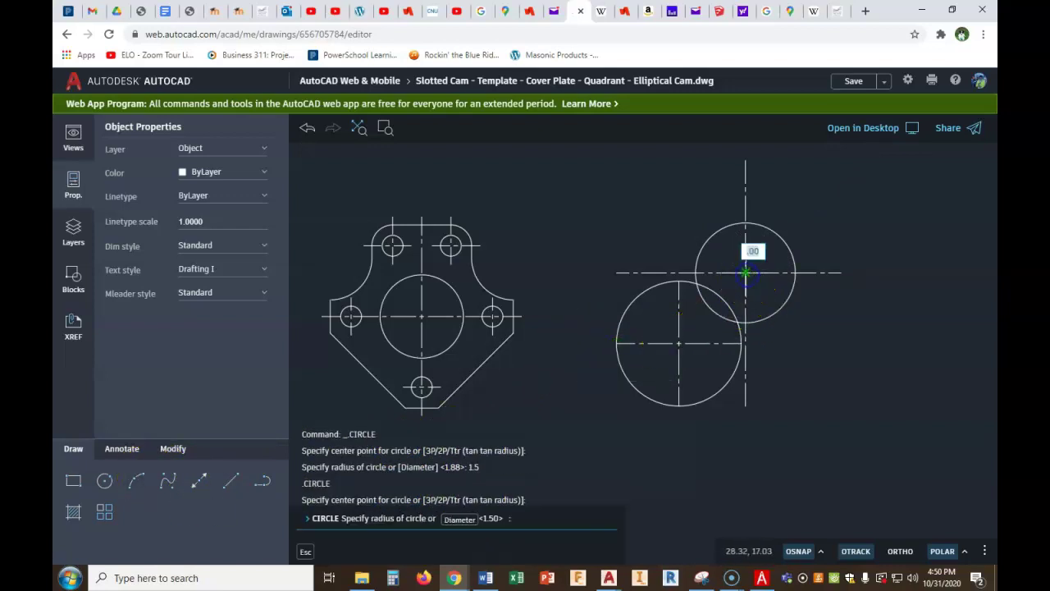
click(460, 520)
text(7/8)
key(Return)
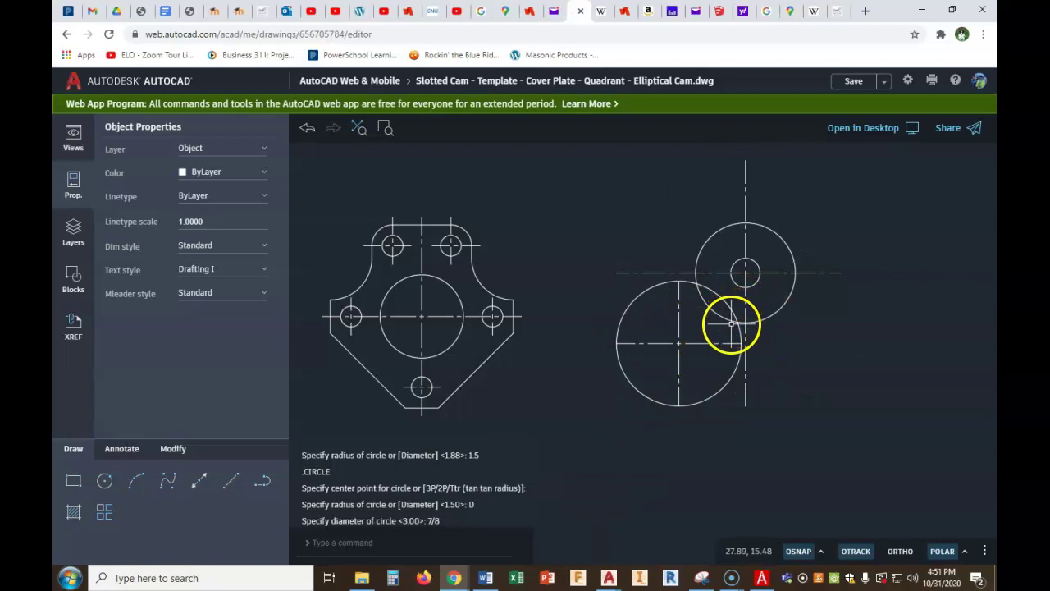
click(758, 574)
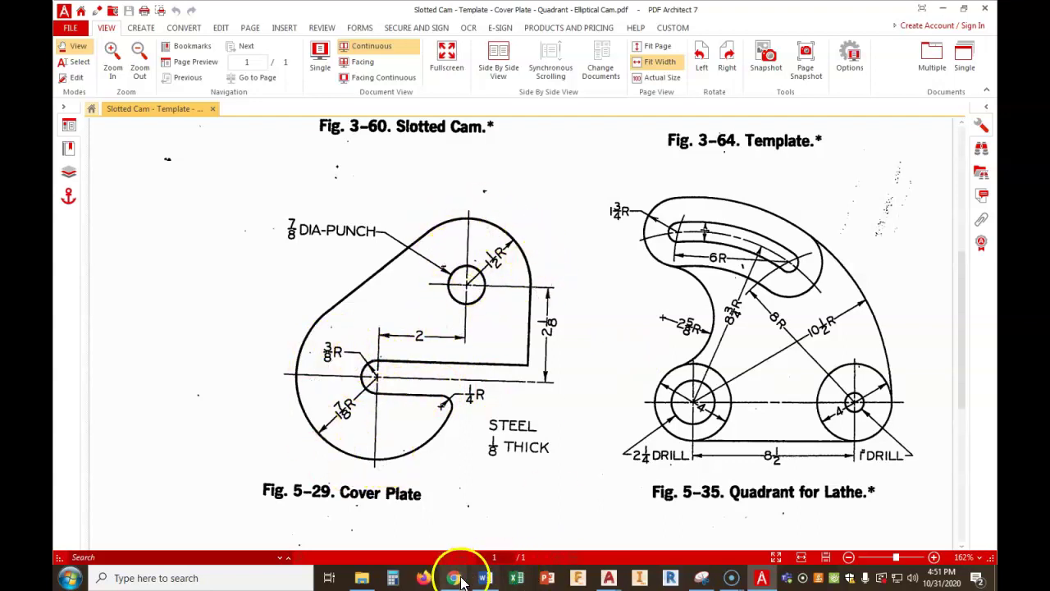
mouse_move(456, 577)
click(421, 535)
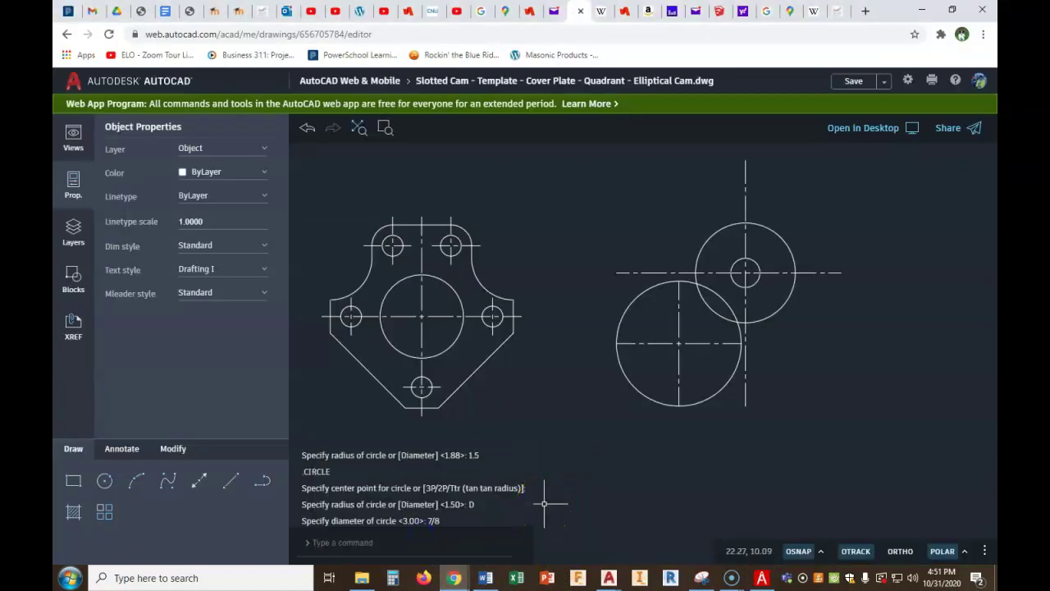
Draw a 3/8-radius hole at the centre of the large 1-7/8 circle
click(105, 481)
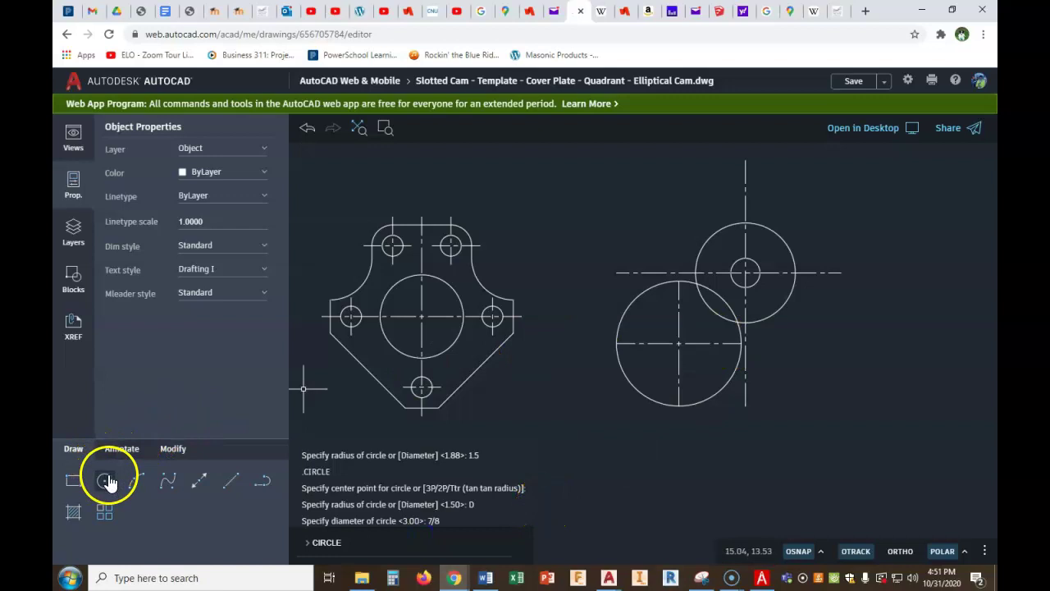
scroll(788, 353, up, 3)
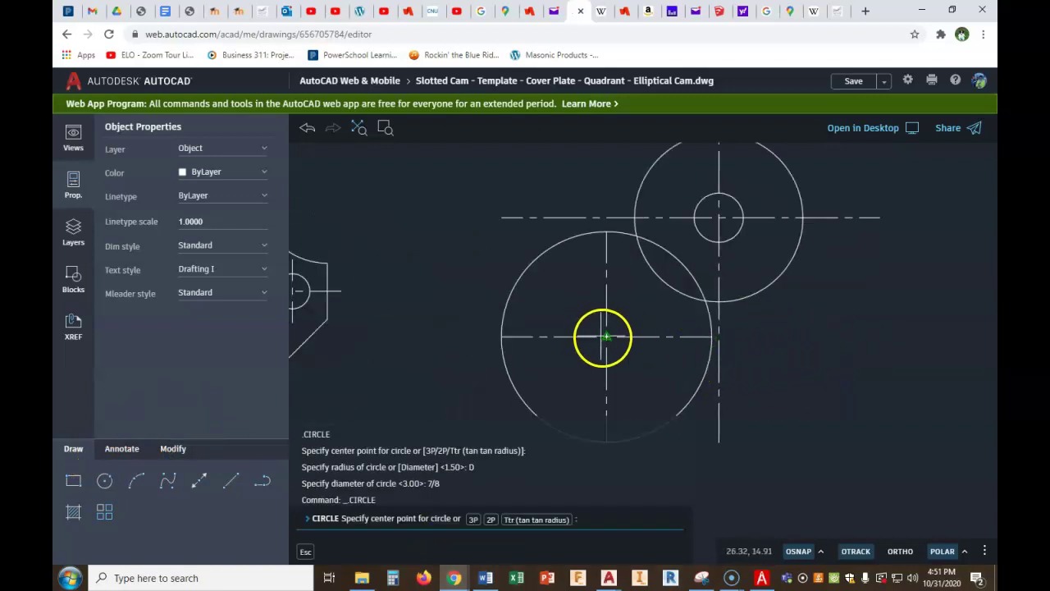
click(606, 337)
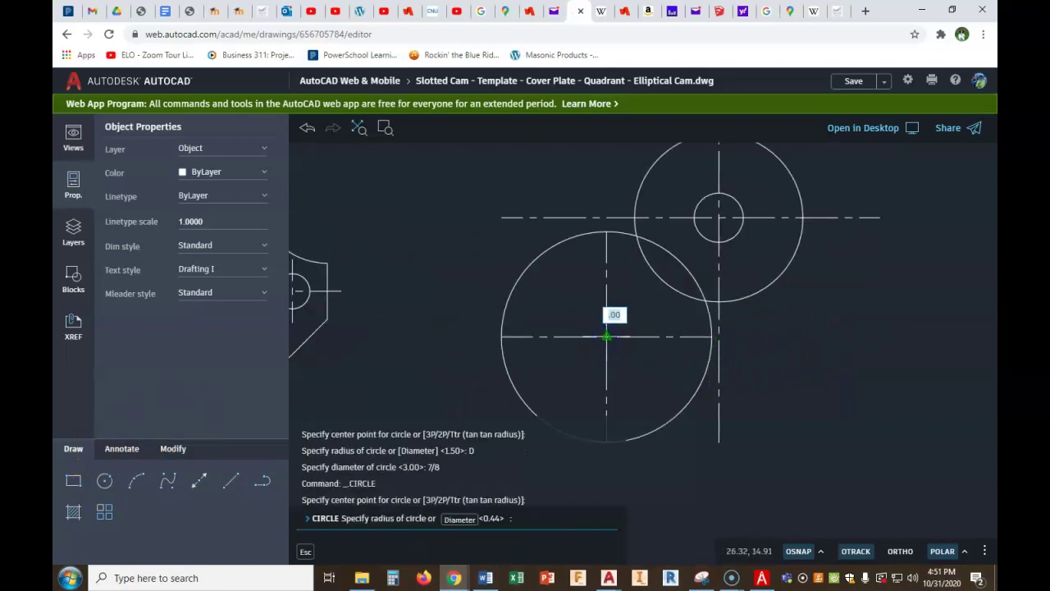
text(3/8)
key(Return)
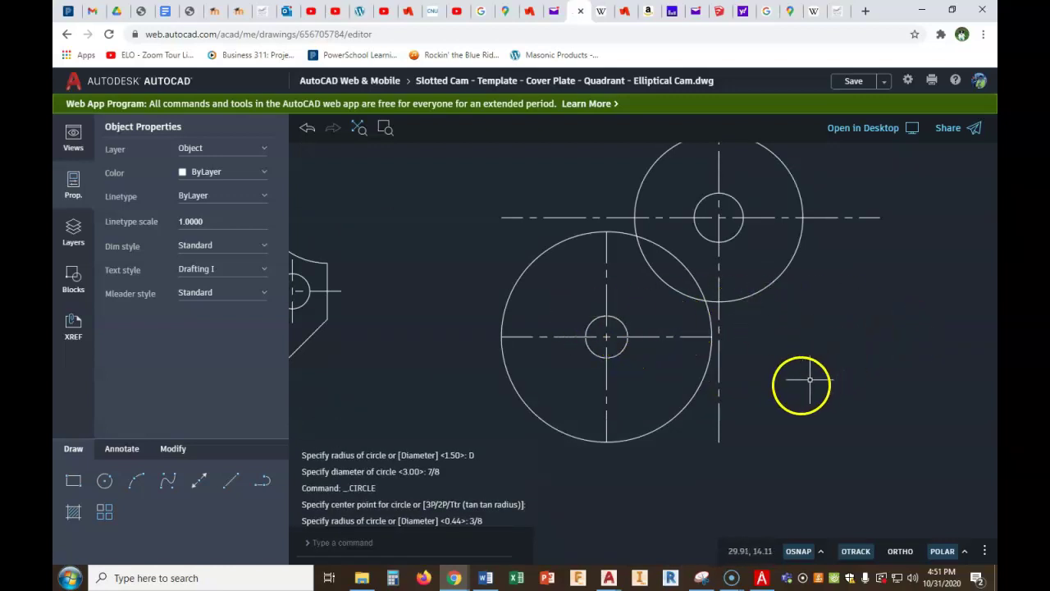
click(719, 432)
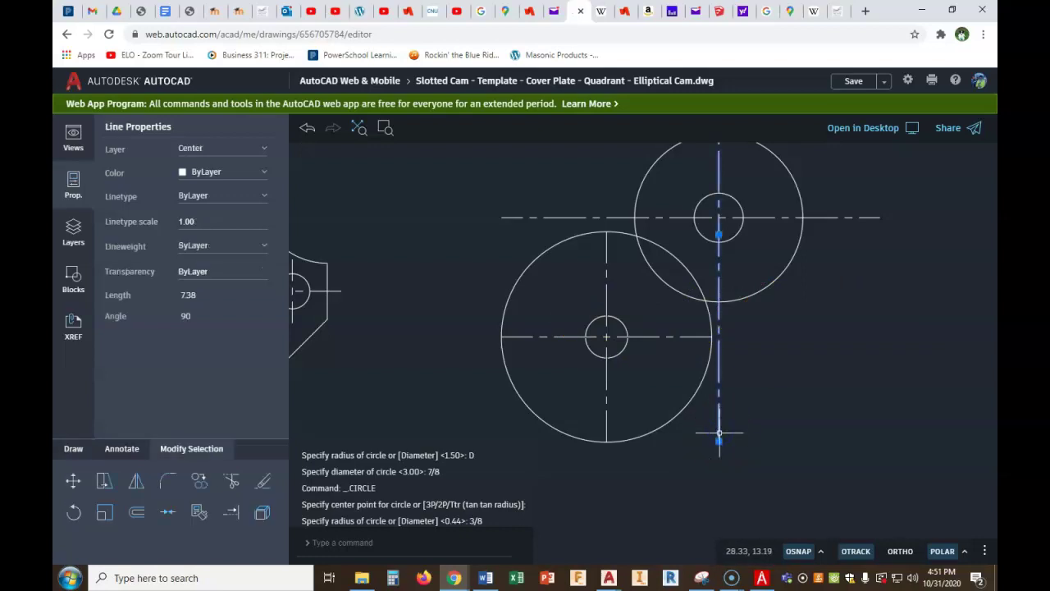
drag(719, 441, 720, 242)
click(720, 242)
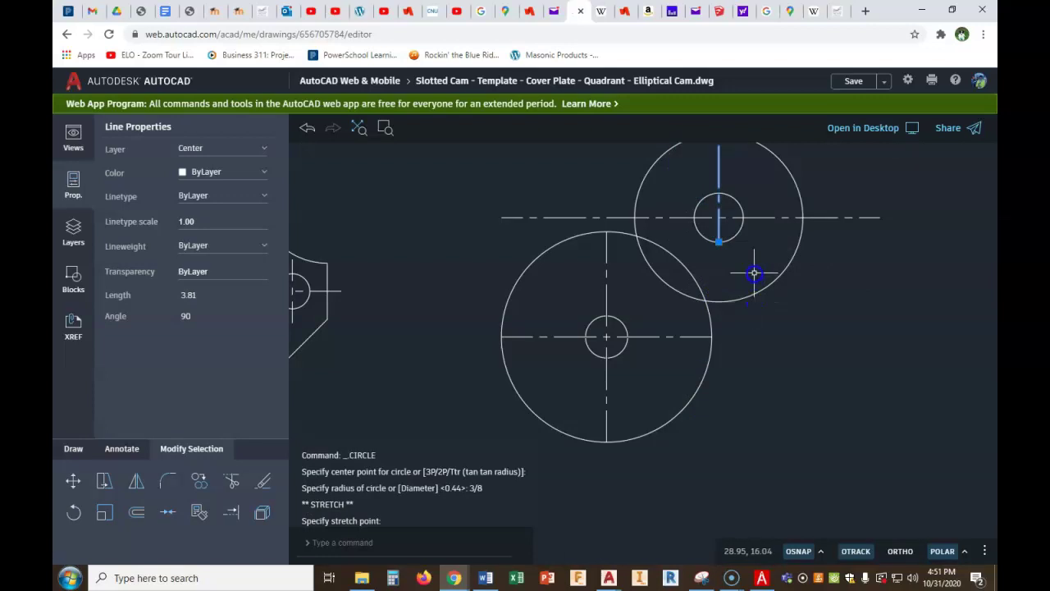
scroll(754, 273, down, 2)
scroll(754, 273, down, 2)
middle_drag(774, 222, 757, 262)
scroll(745, 235, up, 3)
click(720, 212)
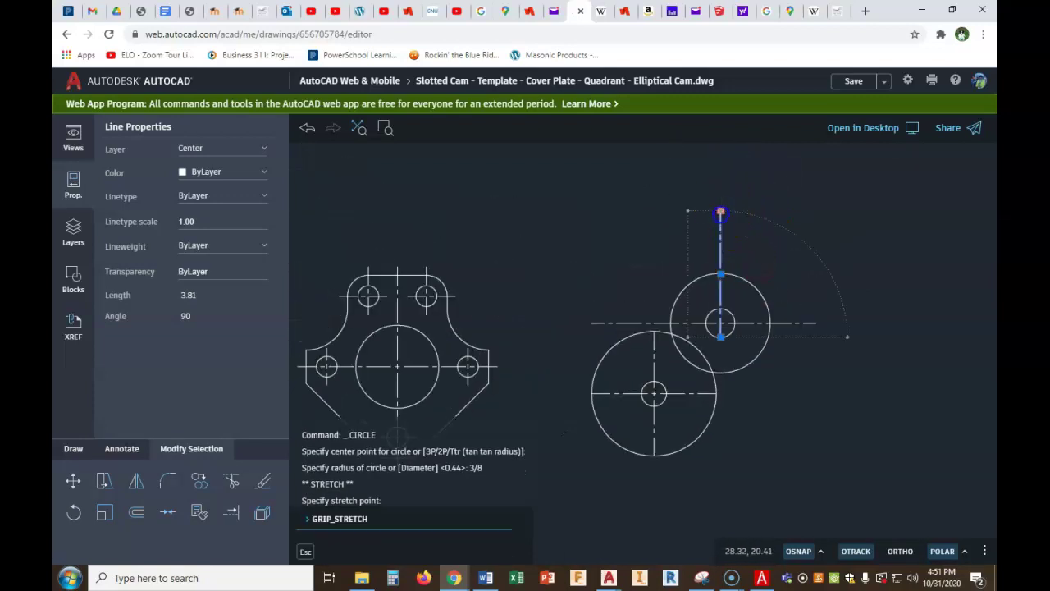
drag(721, 259, 719, 212)
key(Escape)
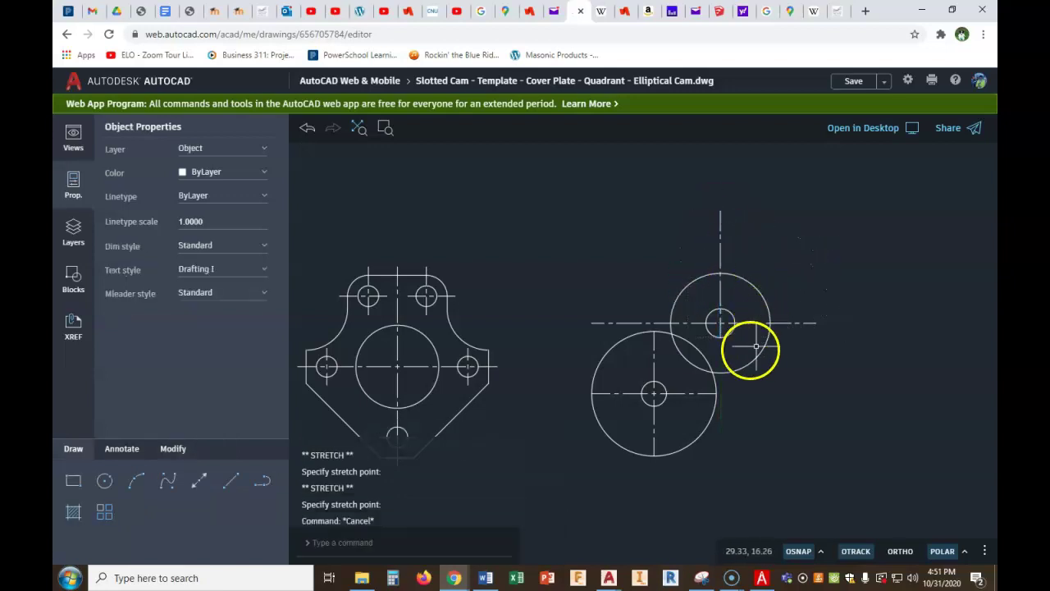
scroll(731, 352, up, 3)
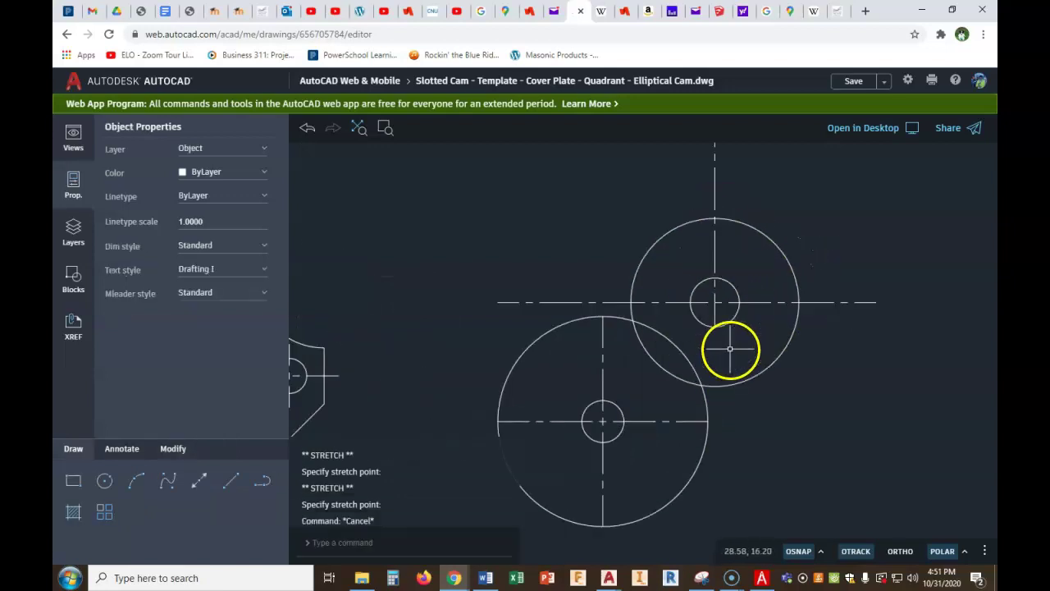
click(305, 131)
click(305, 131)
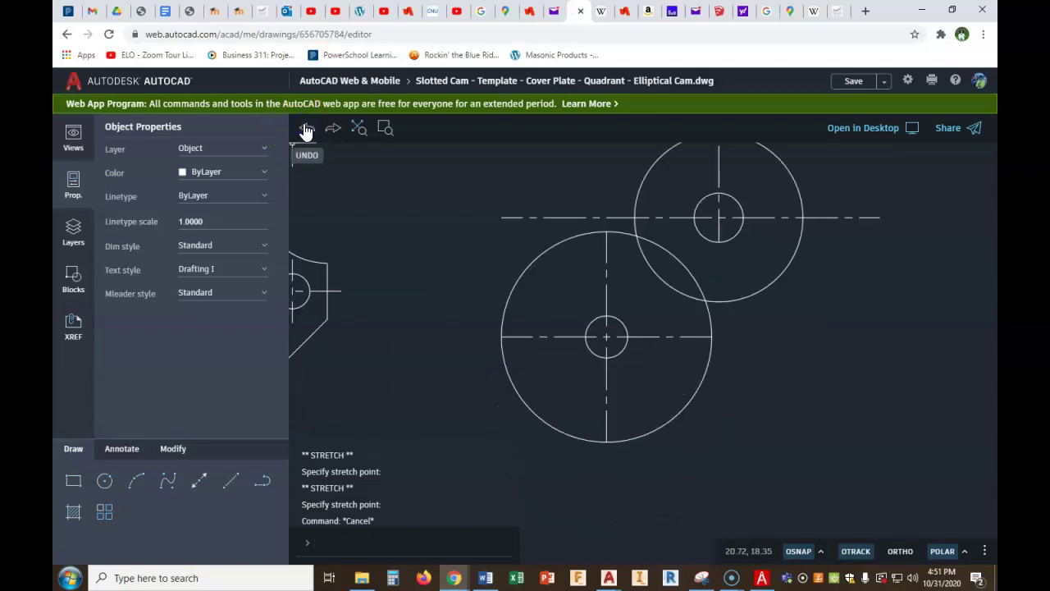
click(618, 321)
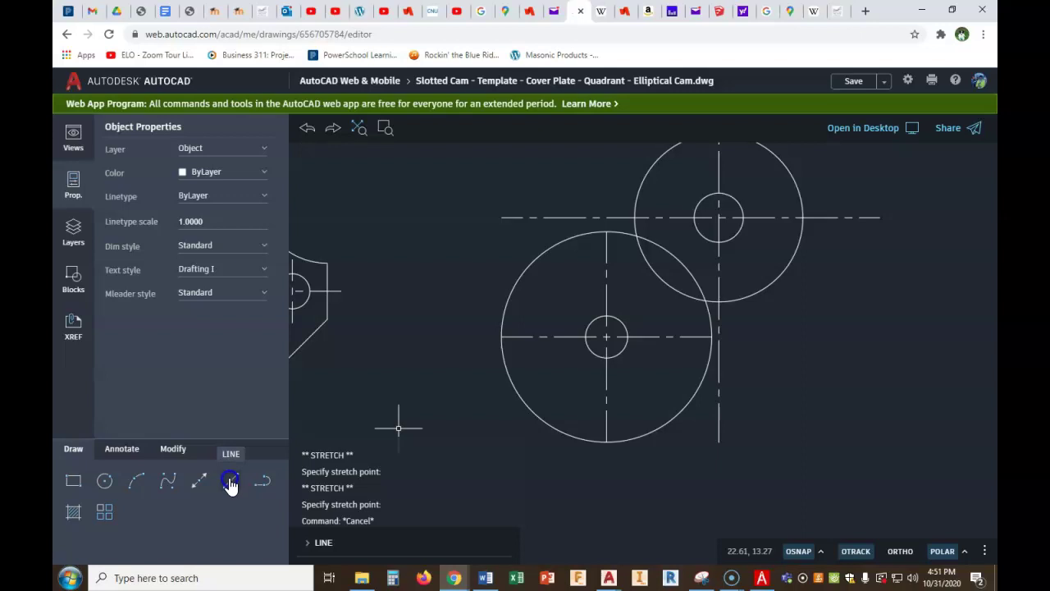
click(422, 420)
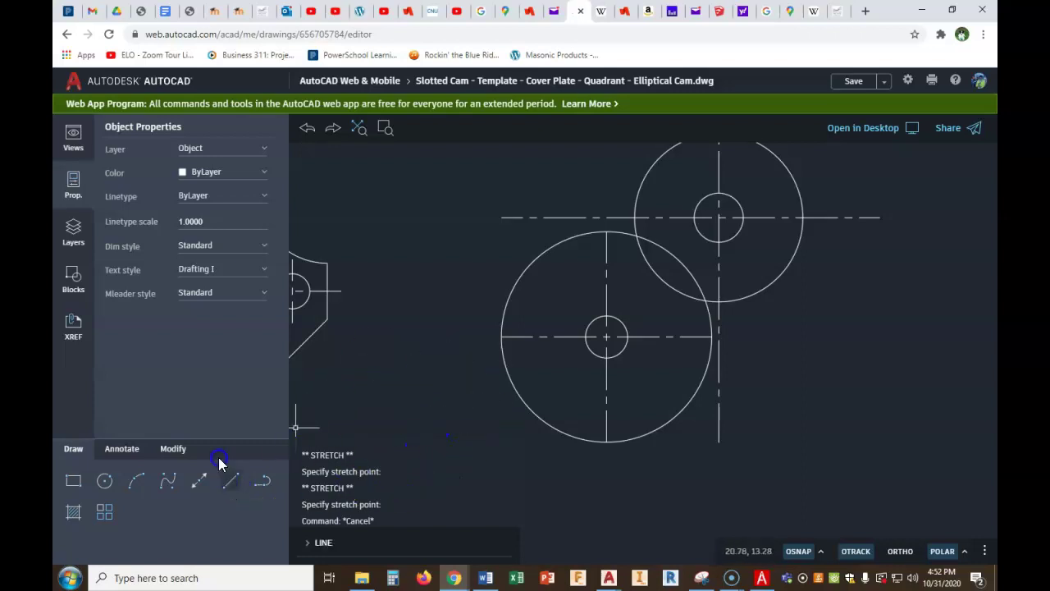
click(183, 448)
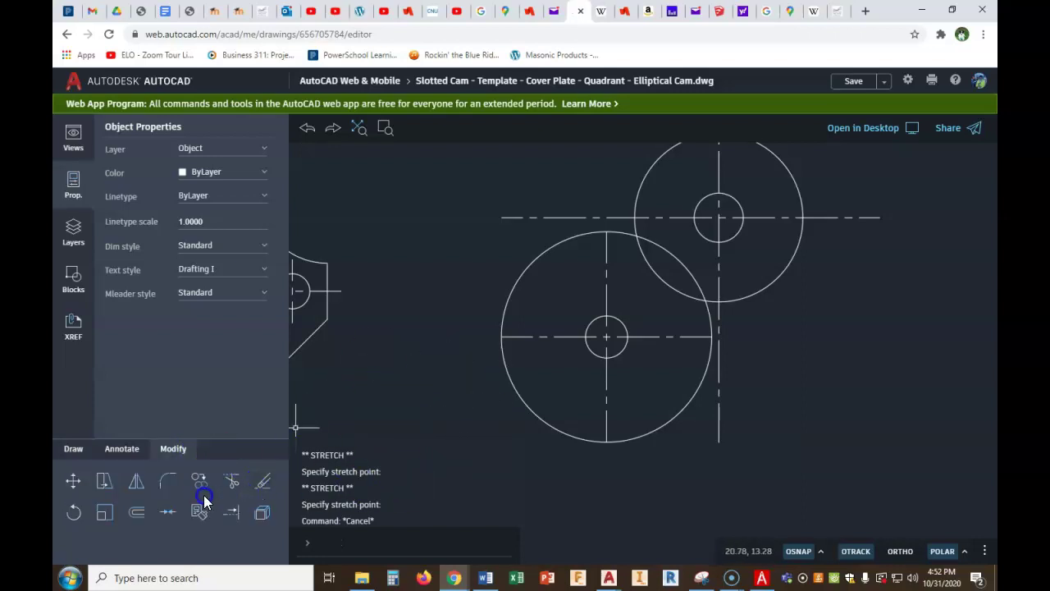
Offset the large and small upper cam circles outward by 0.25
click(443, 518)
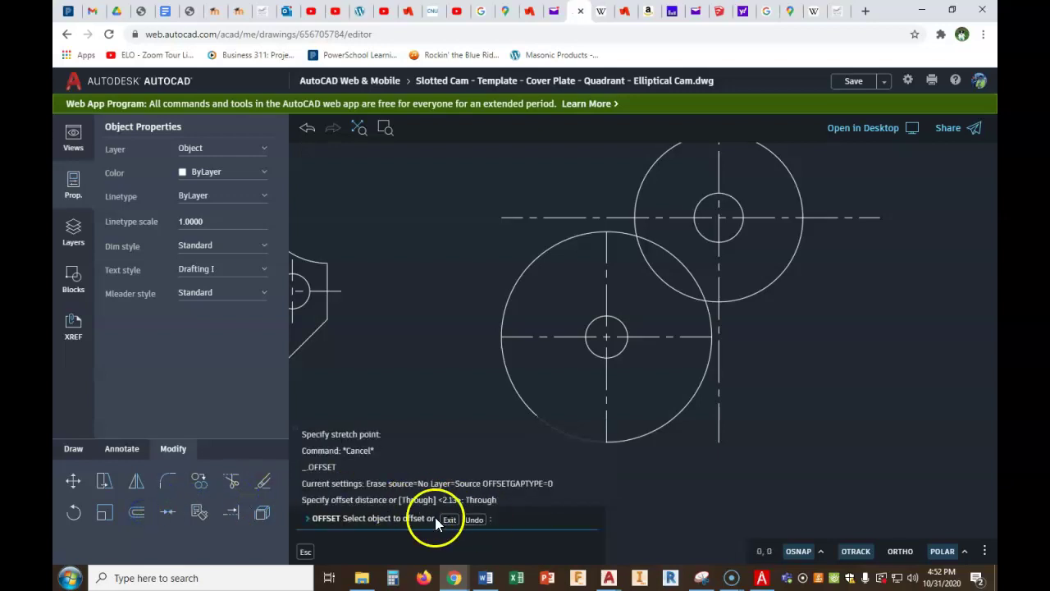
click(449, 520)
right_click(446, 335)
click(452, 346)
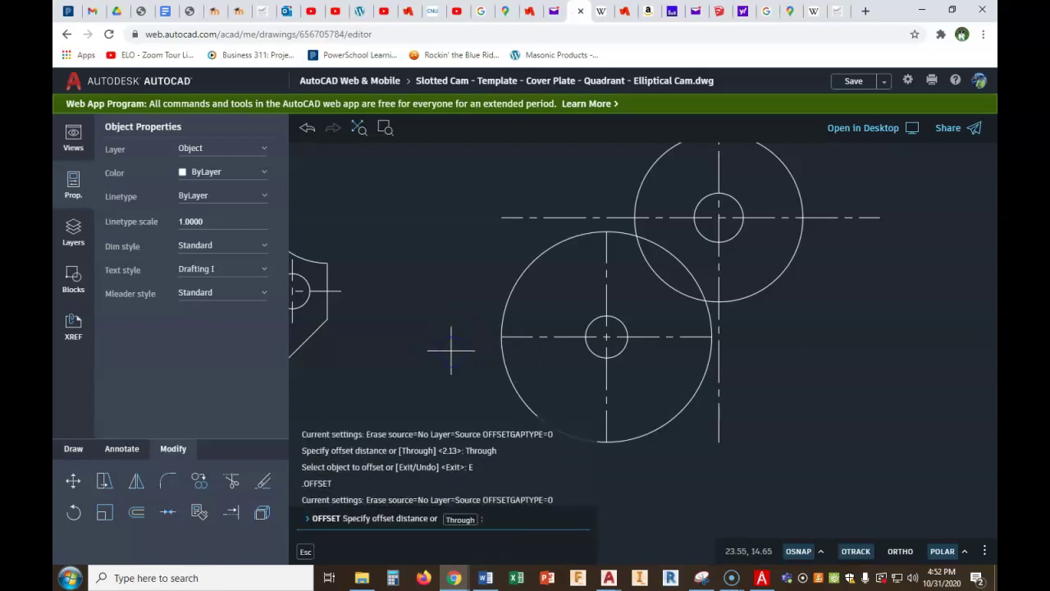
key(Return)
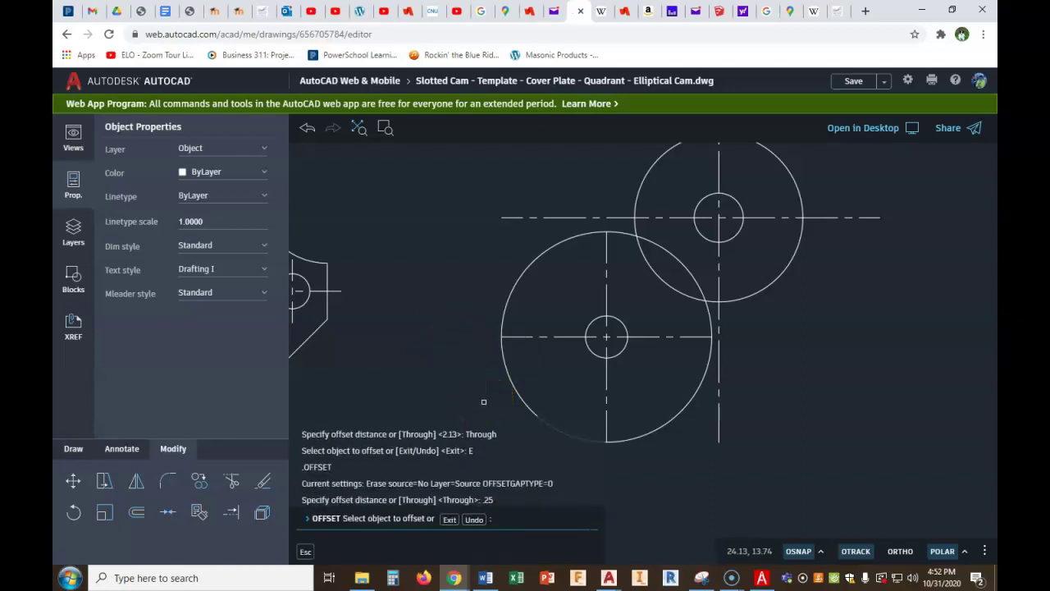
click(658, 160)
click(595, 158)
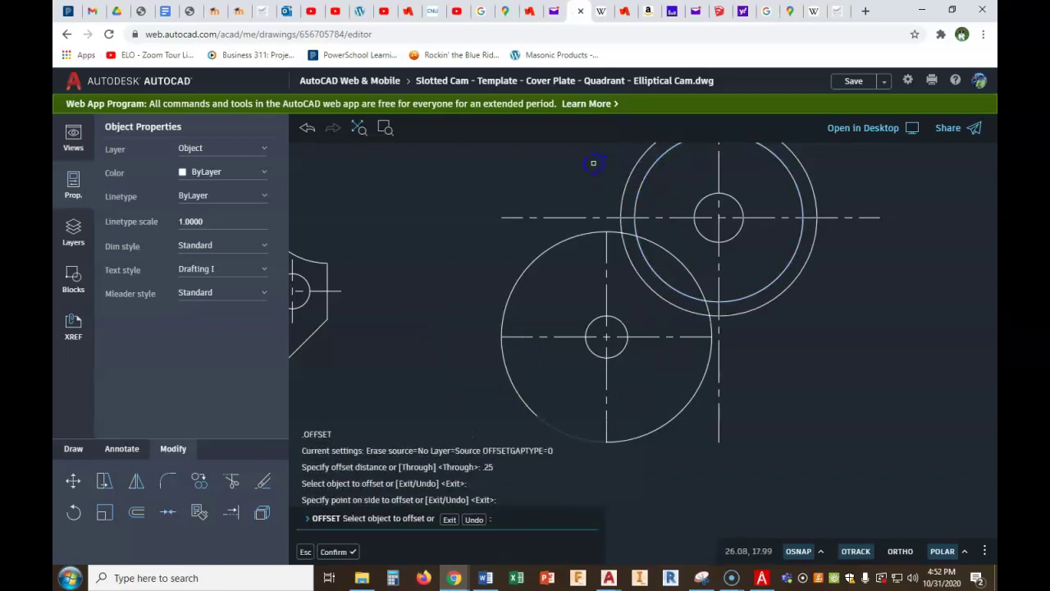
click(741, 210)
click(767, 189)
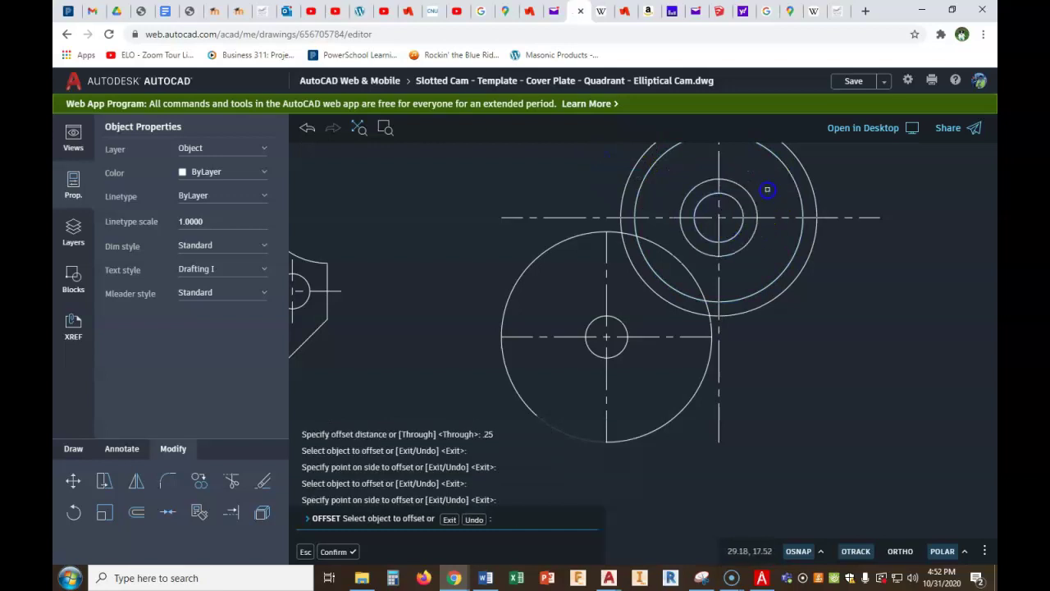
Offset the large and small lower circles outward by 0.25 too, then end Offset
right_click(746, 359)
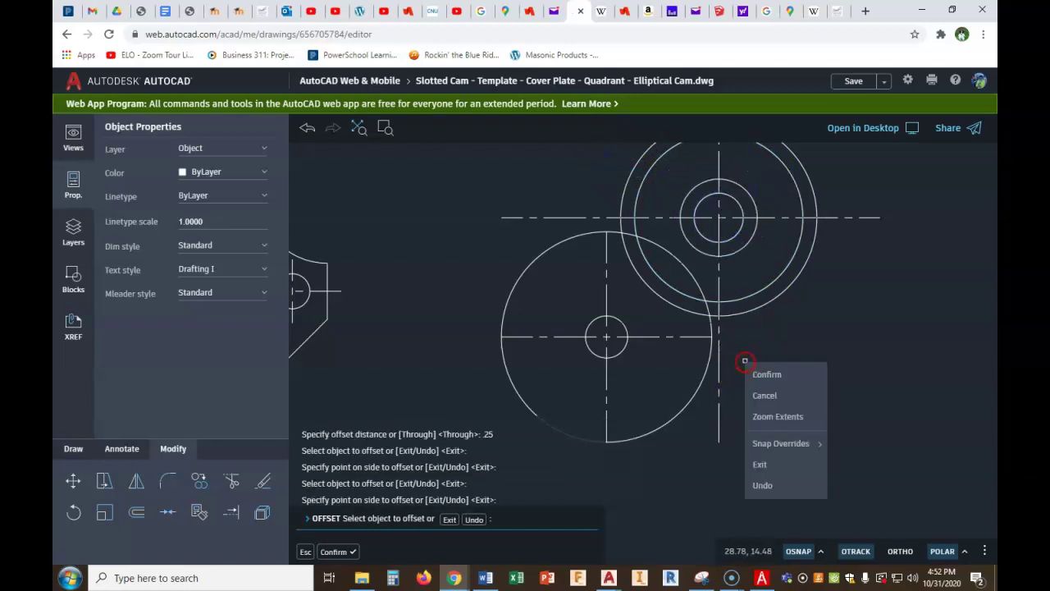
click(768, 376)
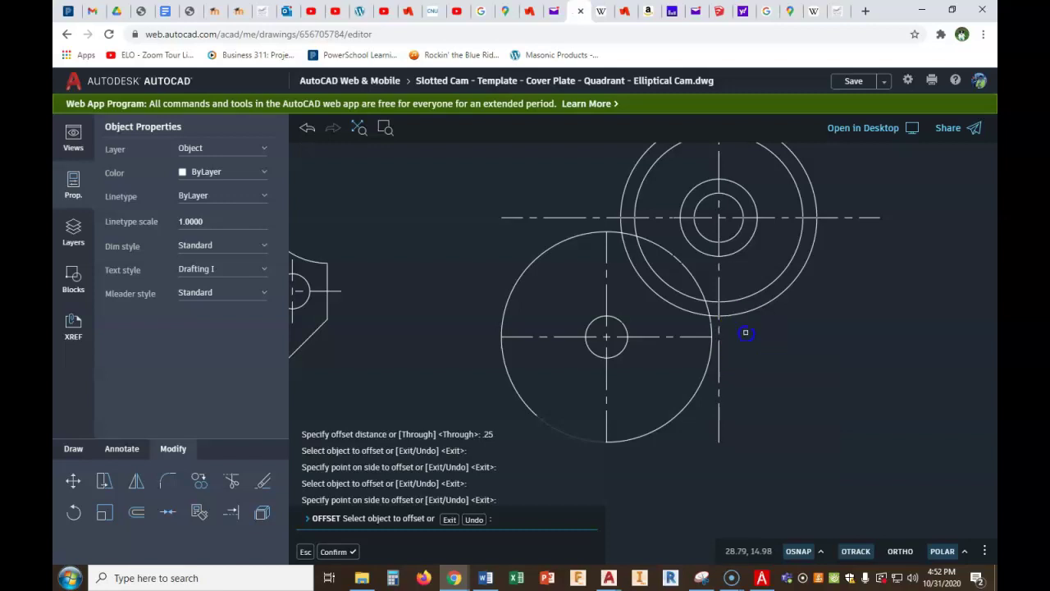
click(545, 252)
click(468, 250)
scroll(564, 309, down, 1)
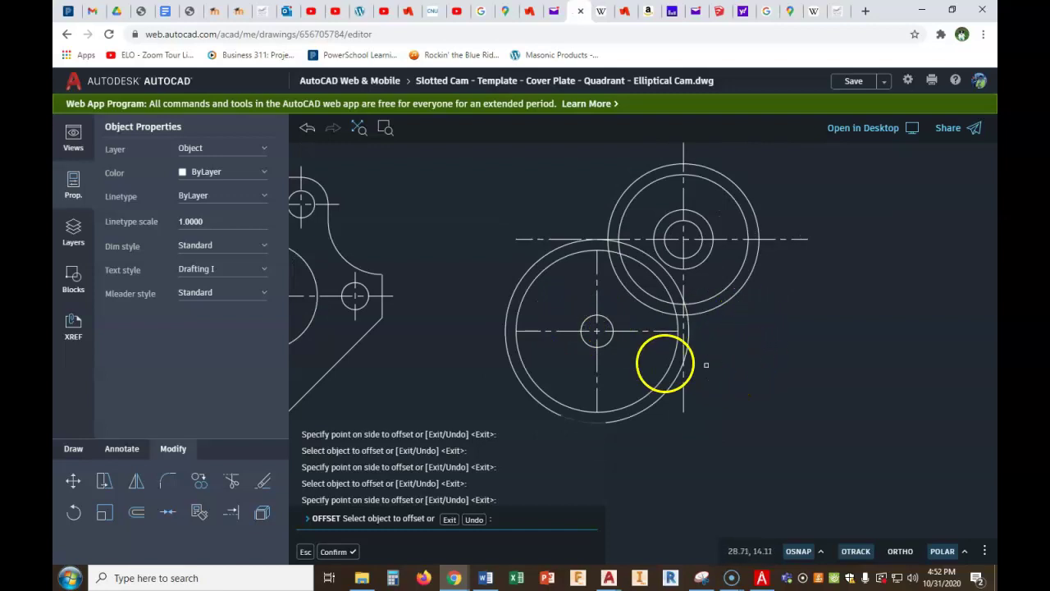
click(585, 339)
click(569, 351)
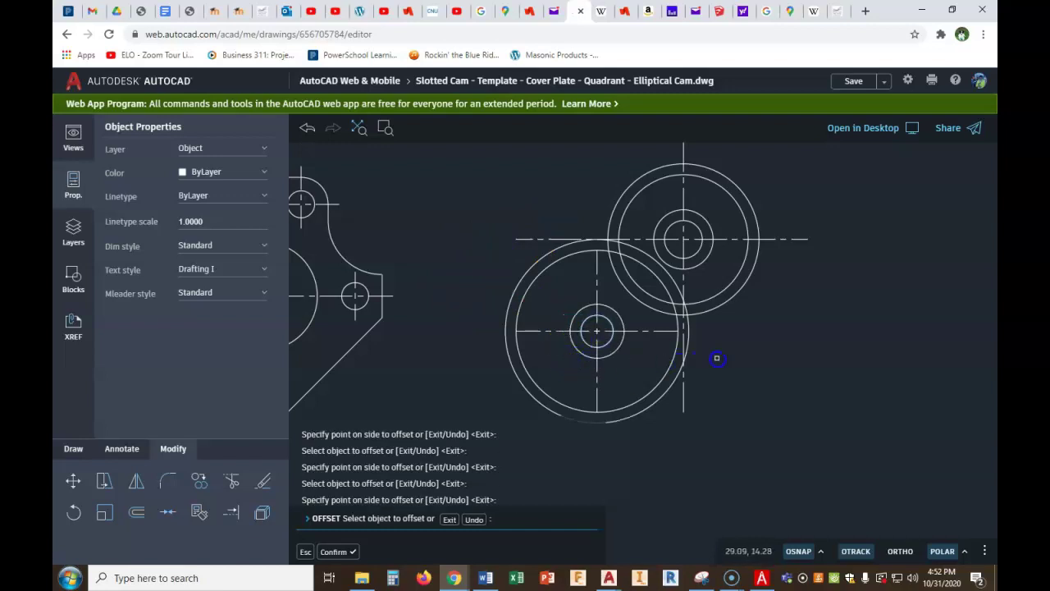
right_click(463, 304)
click(484, 313)
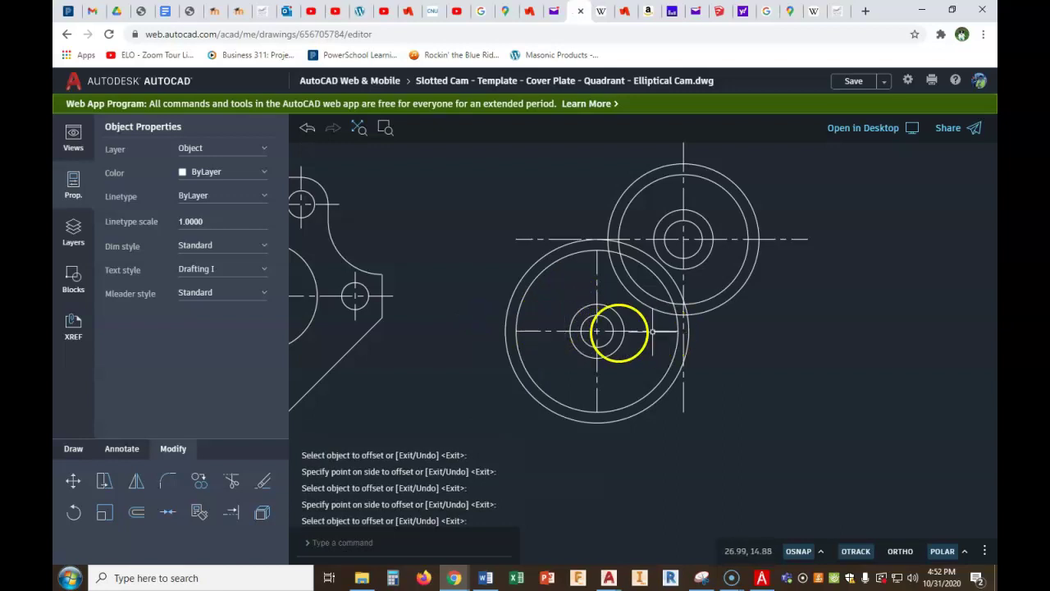
Adjust the lower cam's horizontal and vertical centre lines to the circle edges (2.50, 1.25)
click(524, 331)
click(593, 330)
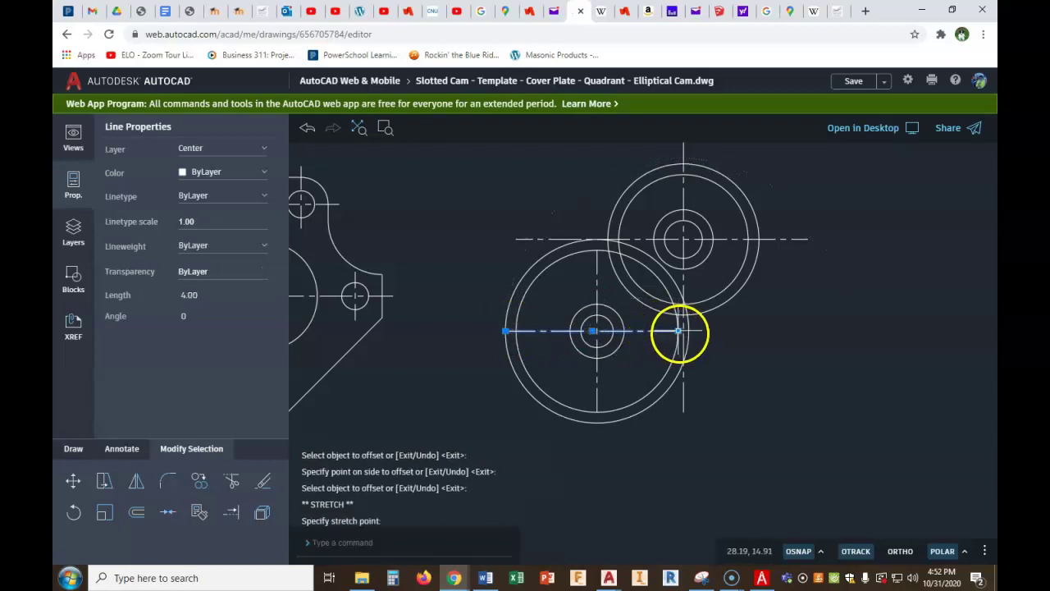
click(680, 331)
click(689, 330)
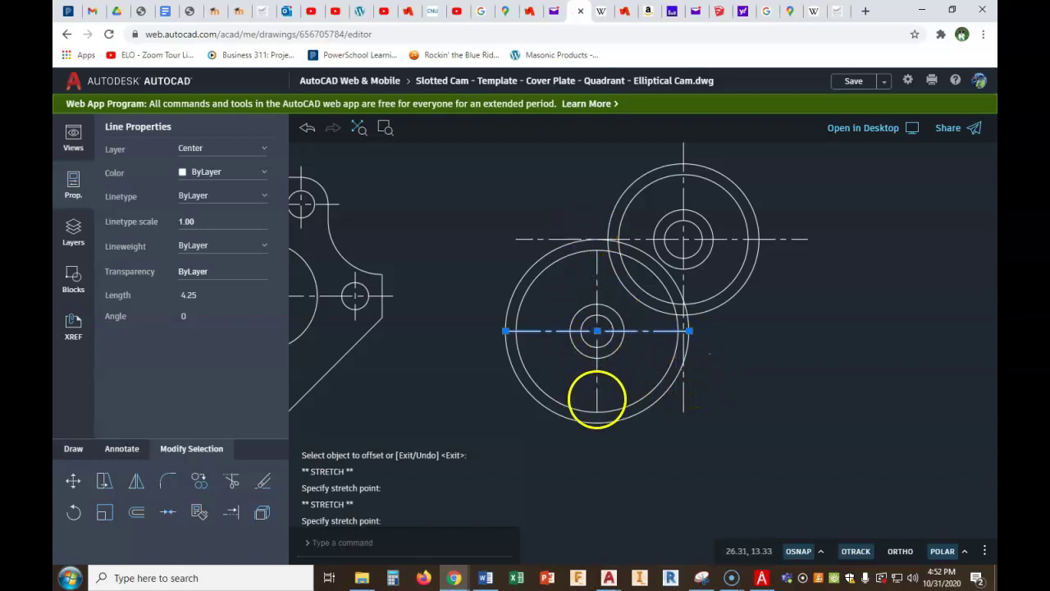
click(597, 411)
click(597, 410)
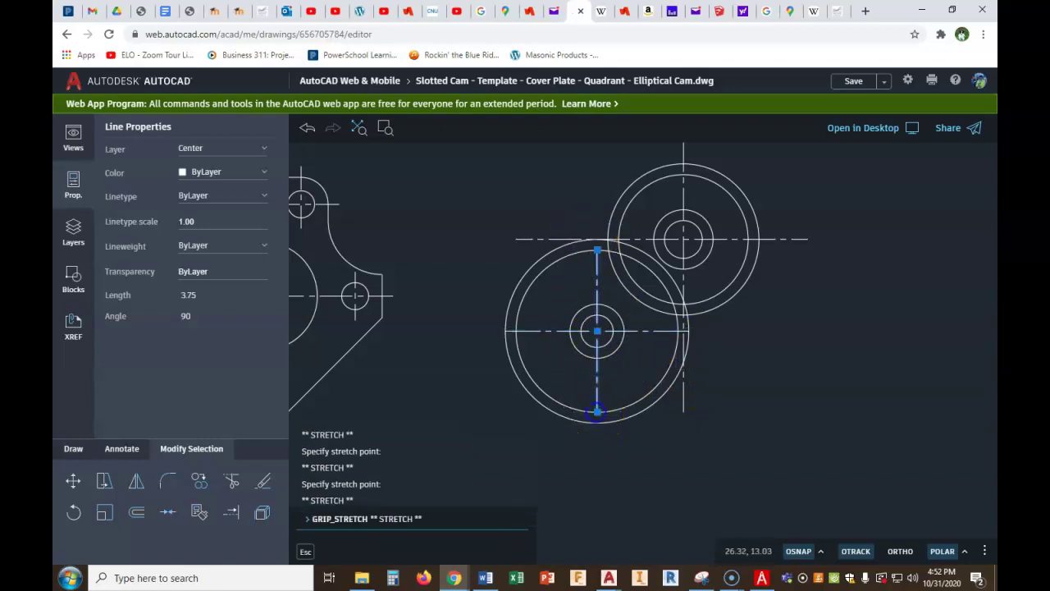
click(598, 365)
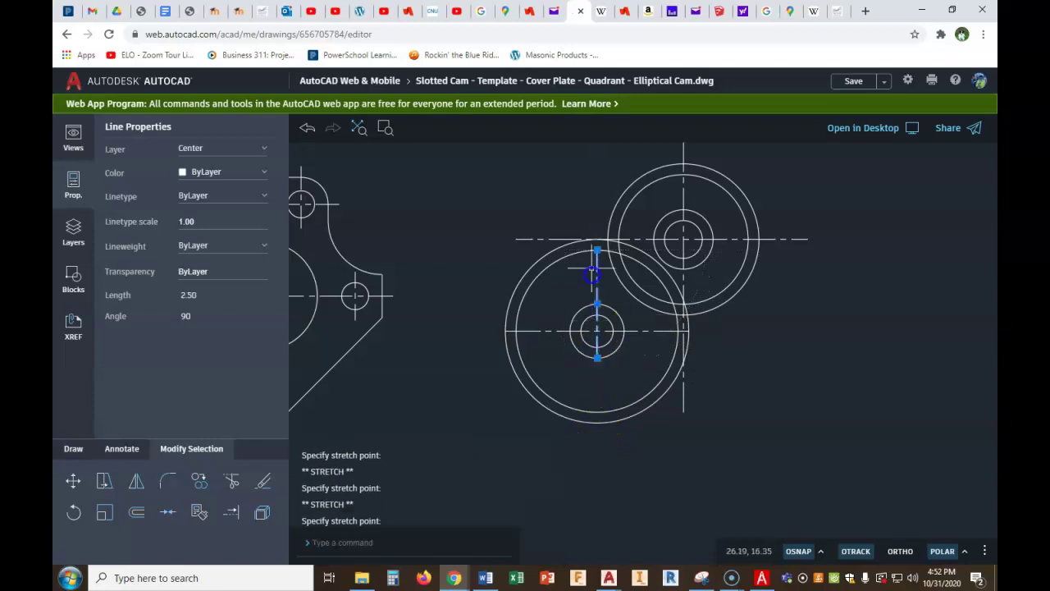
click(598, 244)
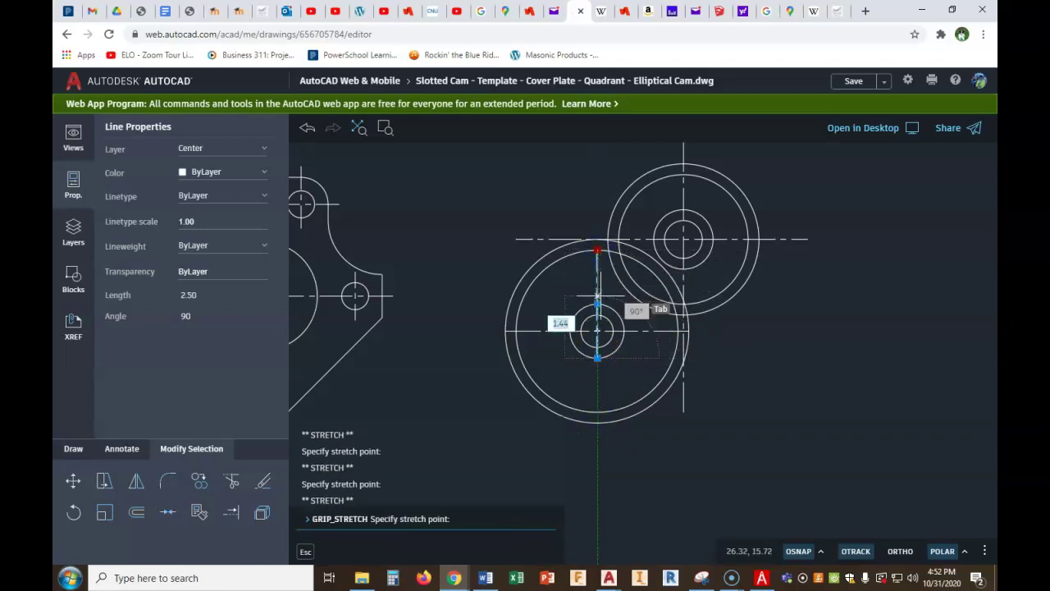
click(597, 304)
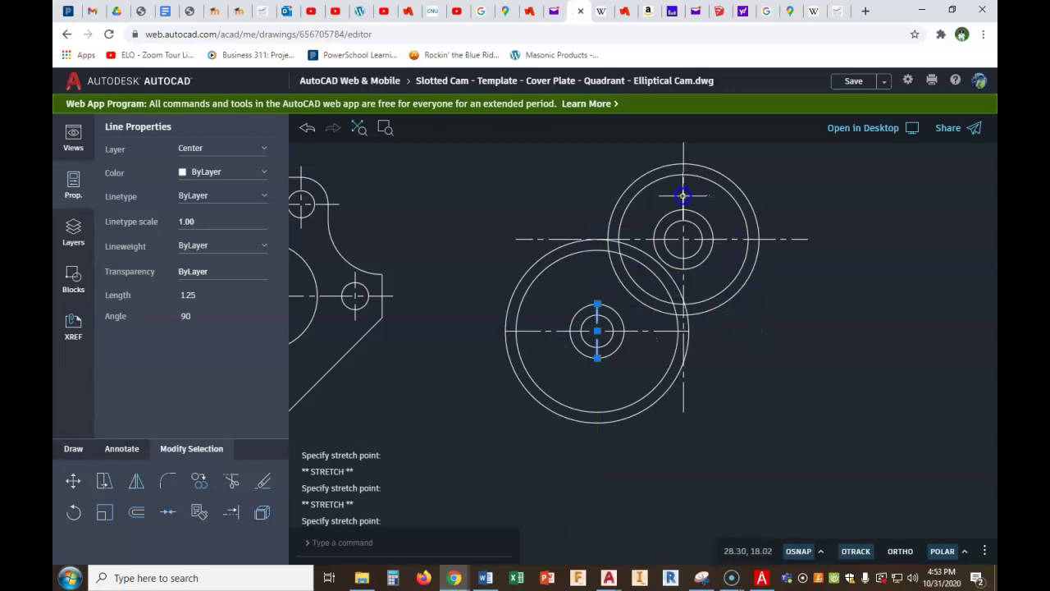
Shorten the vertical centre line through the upper circle at both ends to 2.44
scroll(683, 167, down, 4)
middle_drag(697, 169, 696, 250)
scroll(696, 250, up, 2)
click(689, 189)
click(690, 185)
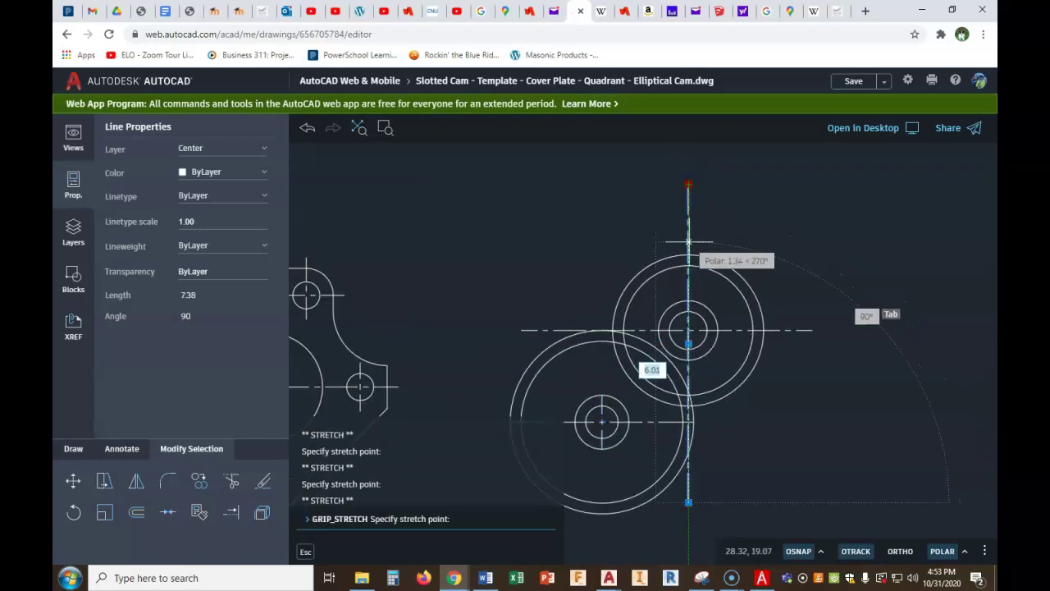
click(691, 251)
scroll(693, 256, down, 1)
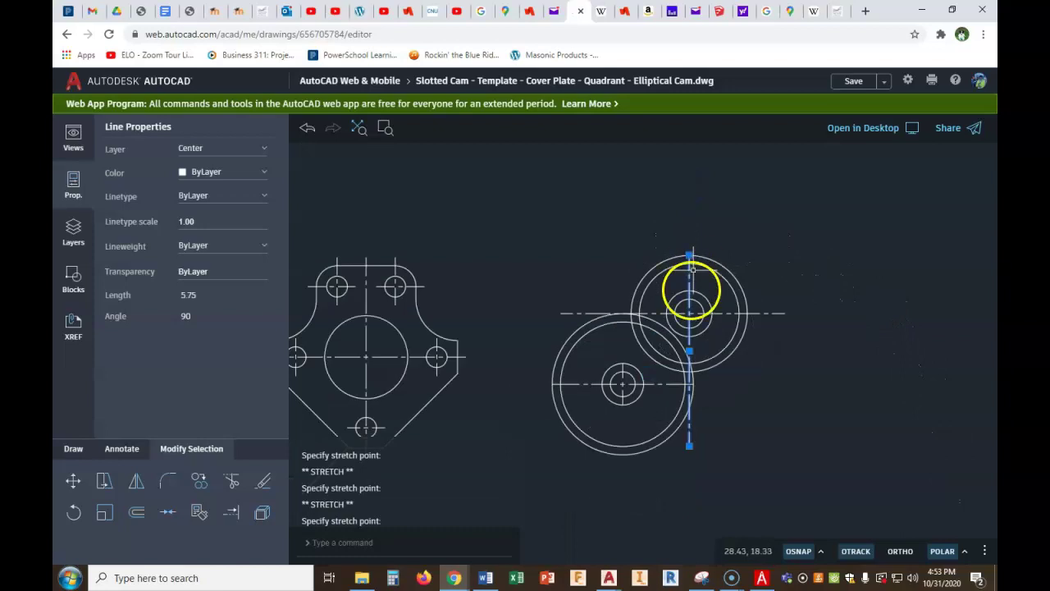
scroll(727, 424, up, 1)
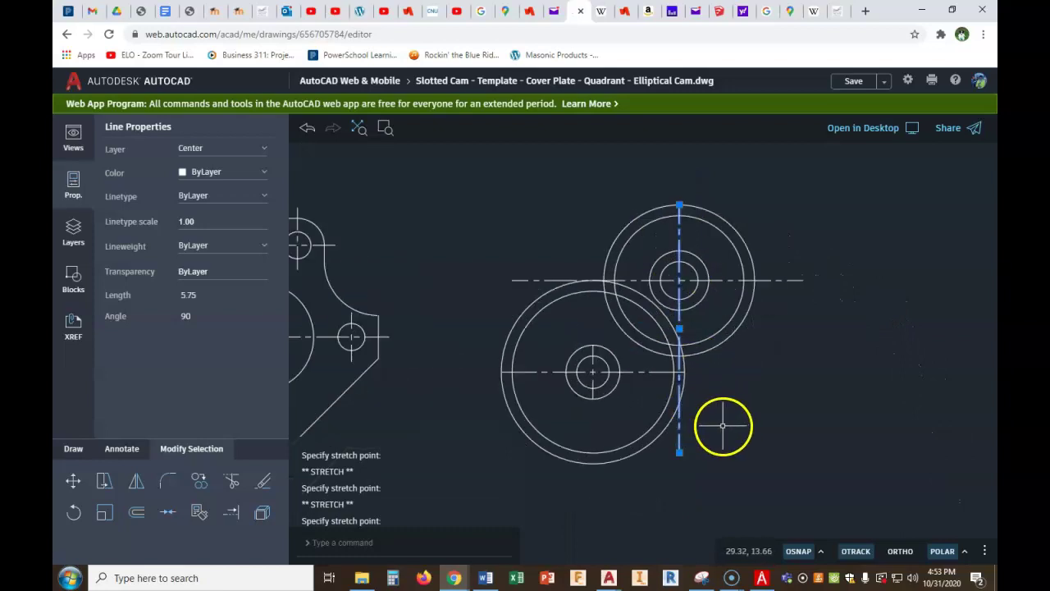
click(680, 451)
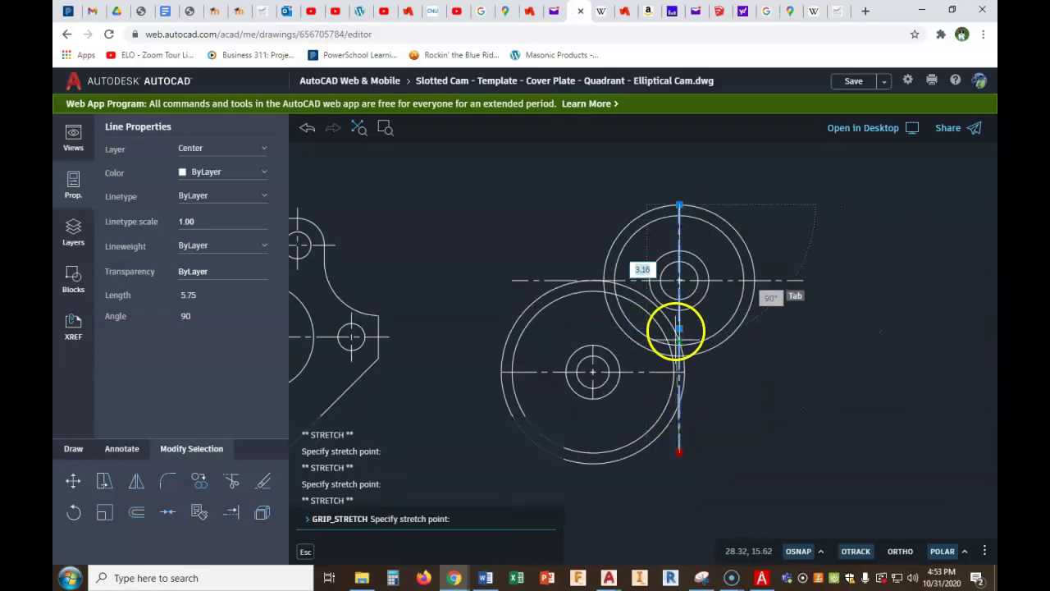
click(679, 309)
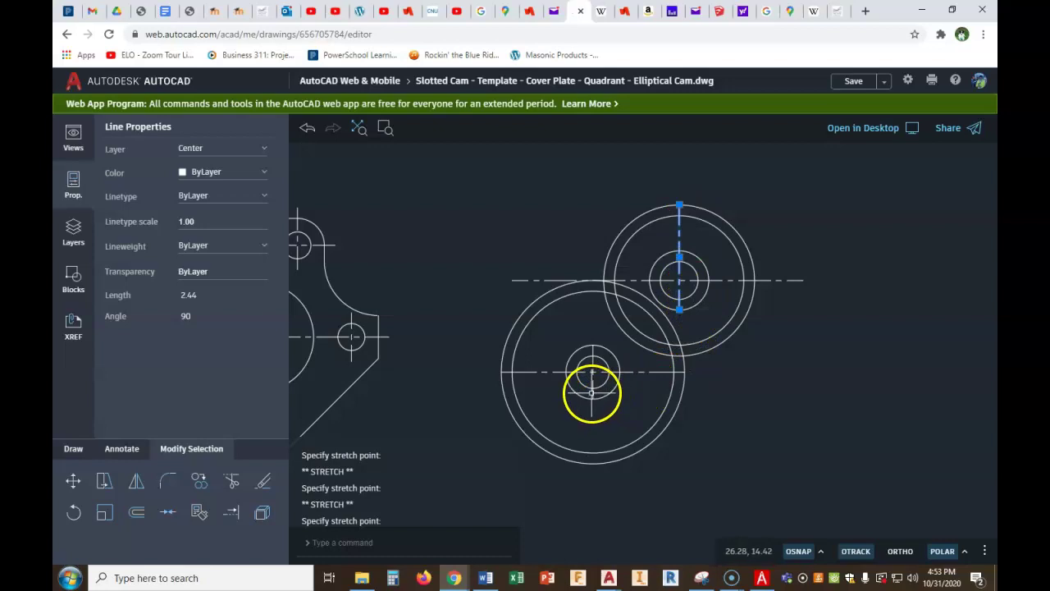
End the remaining vertical line and the upper circle's horizontal centre line at the circle edges
click(594, 398)
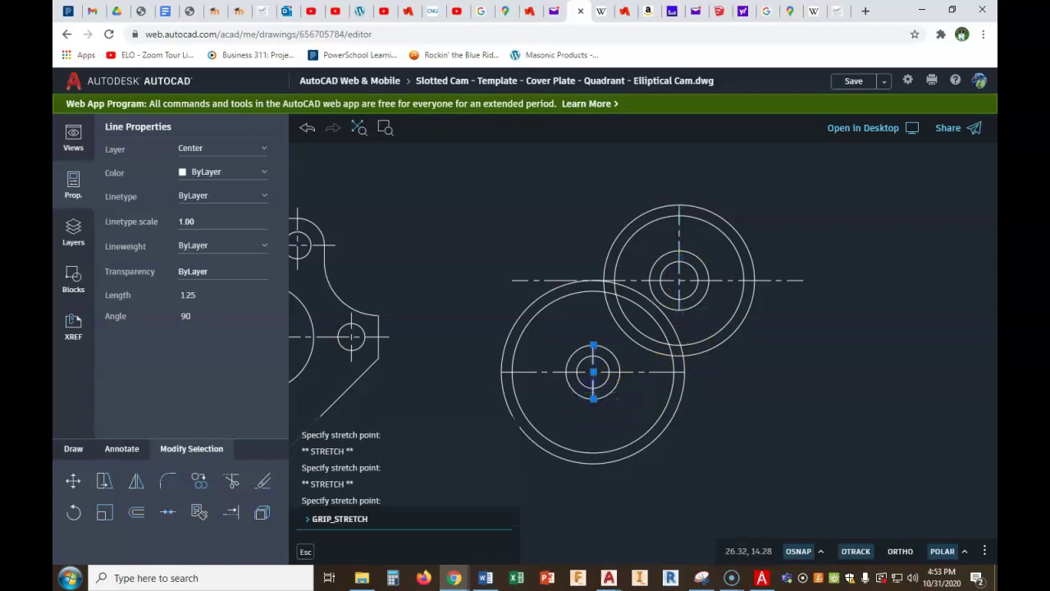
click(593, 466)
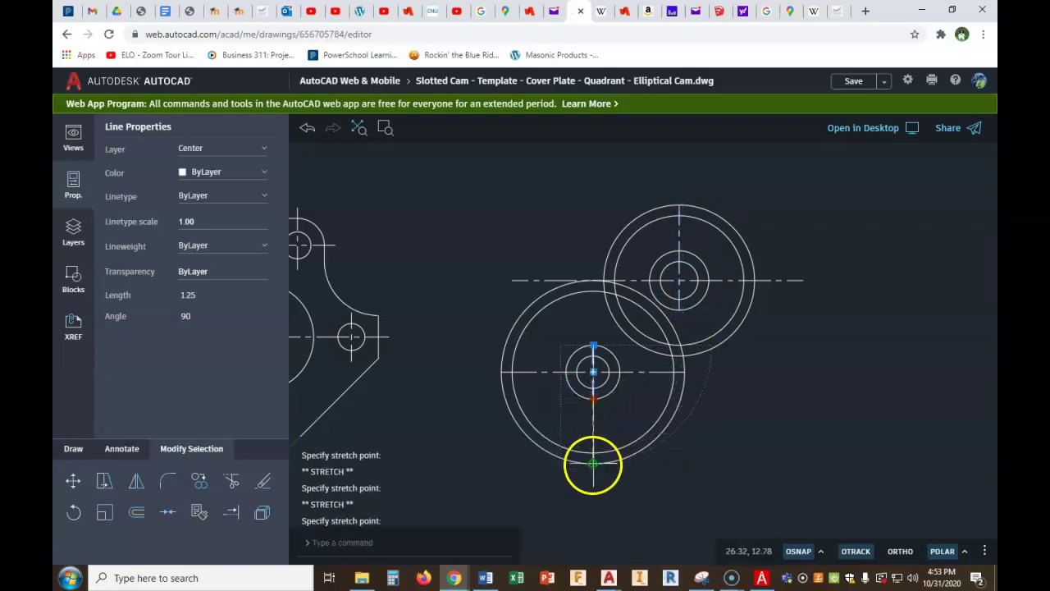
click(790, 280)
click(803, 280)
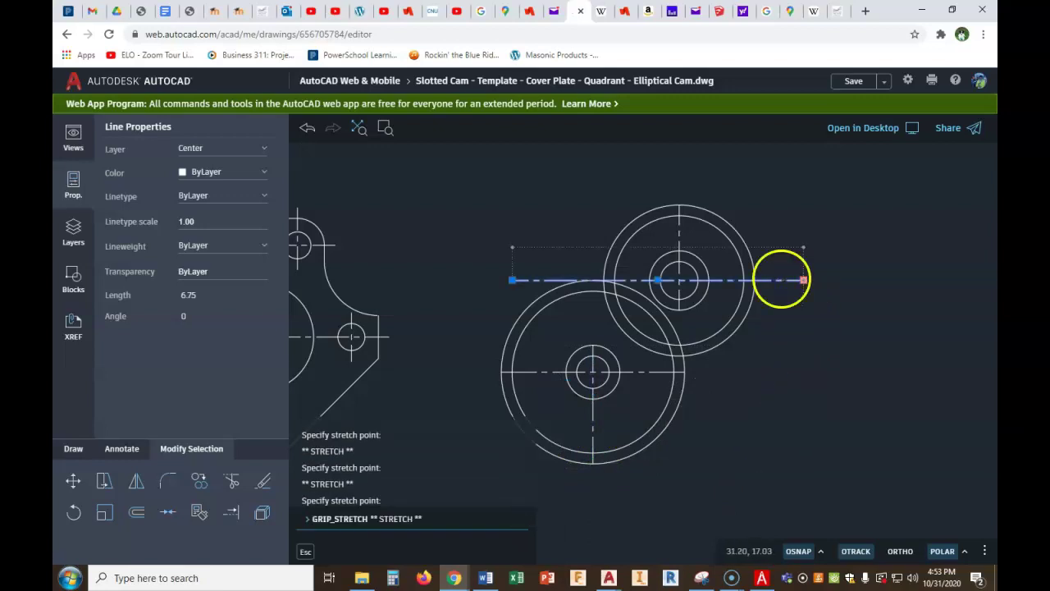
click(755, 280)
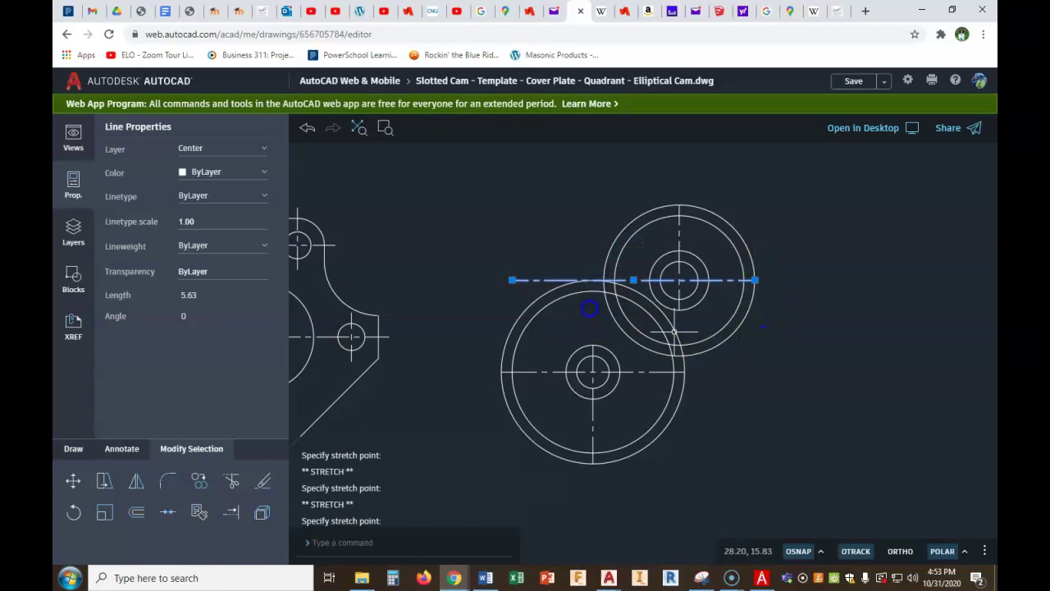
click(512, 280)
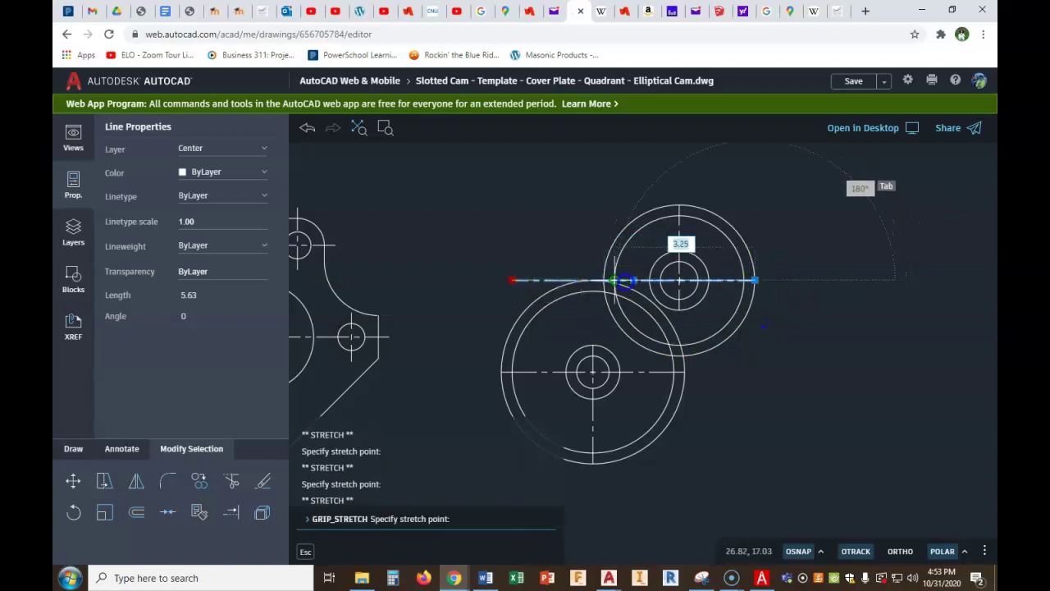
click(648, 281)
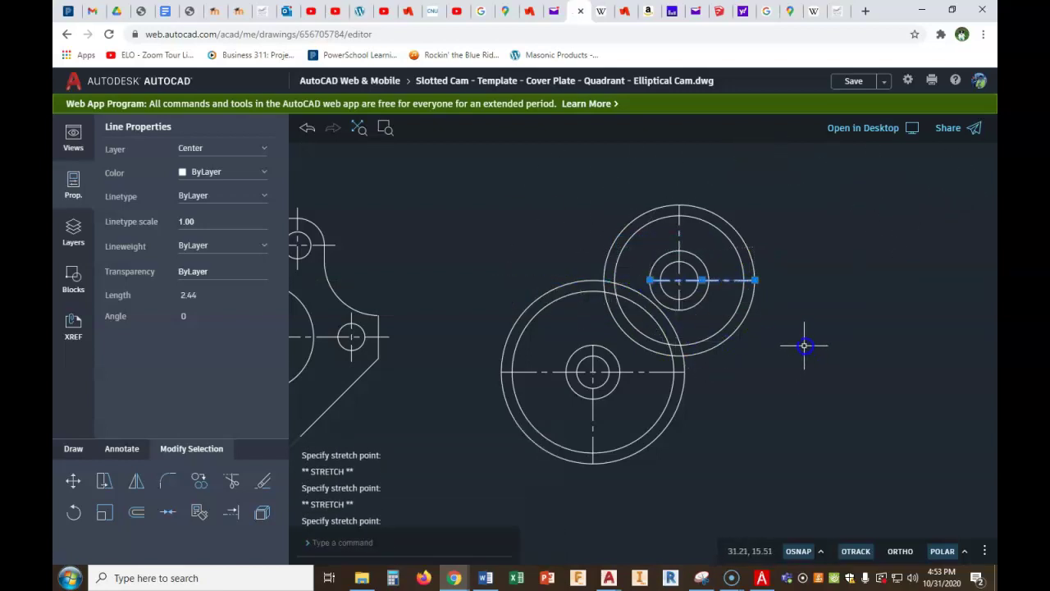
click(825, 347)
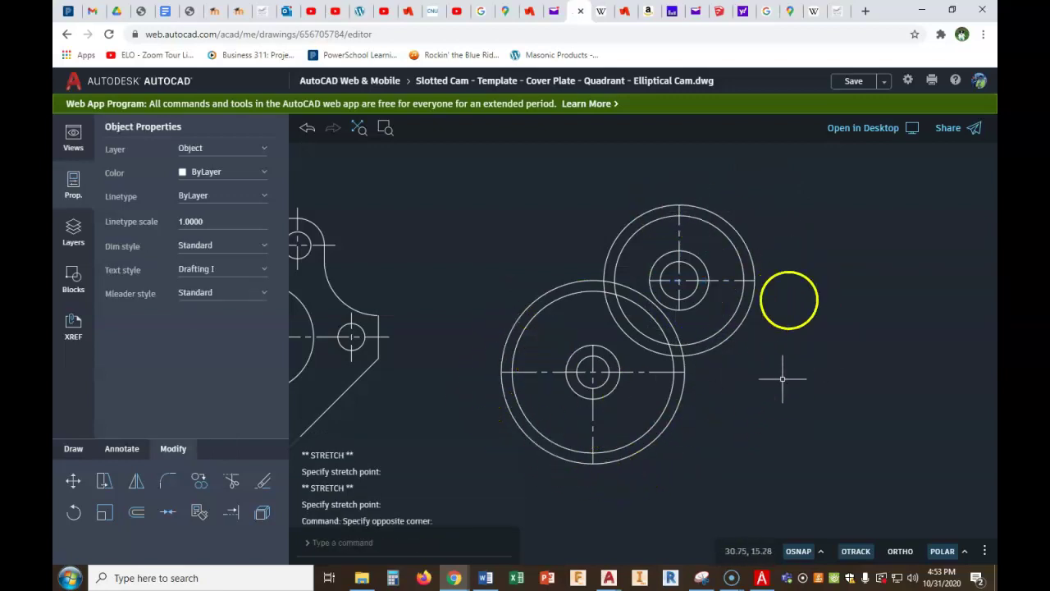
Erase both outer 0.25 offset circles and both rings around the hubs
click(741, 235)
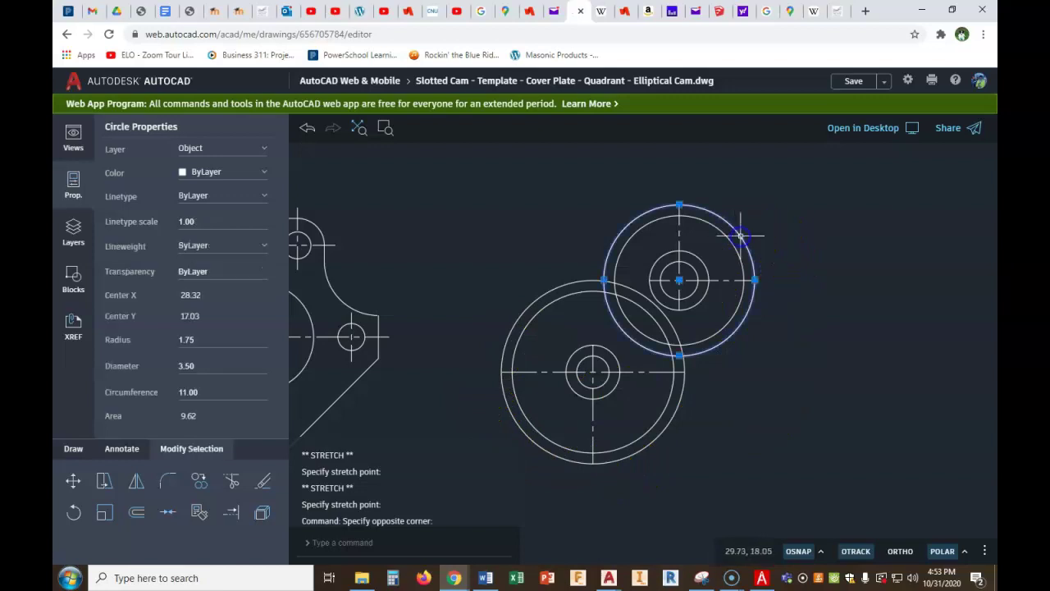
key(Delete)
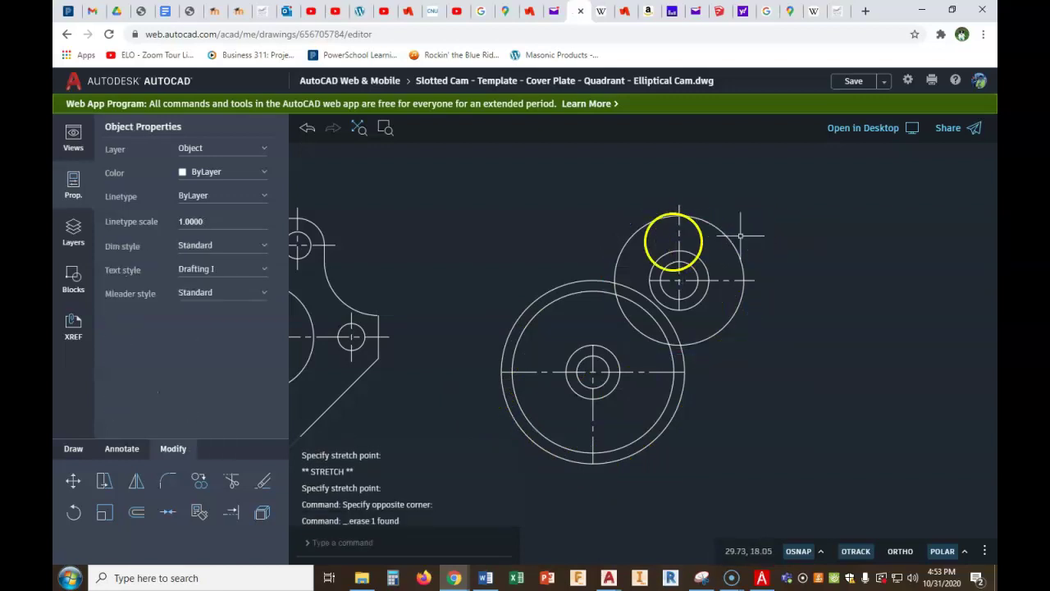
click(653, 267)
key(Delete)
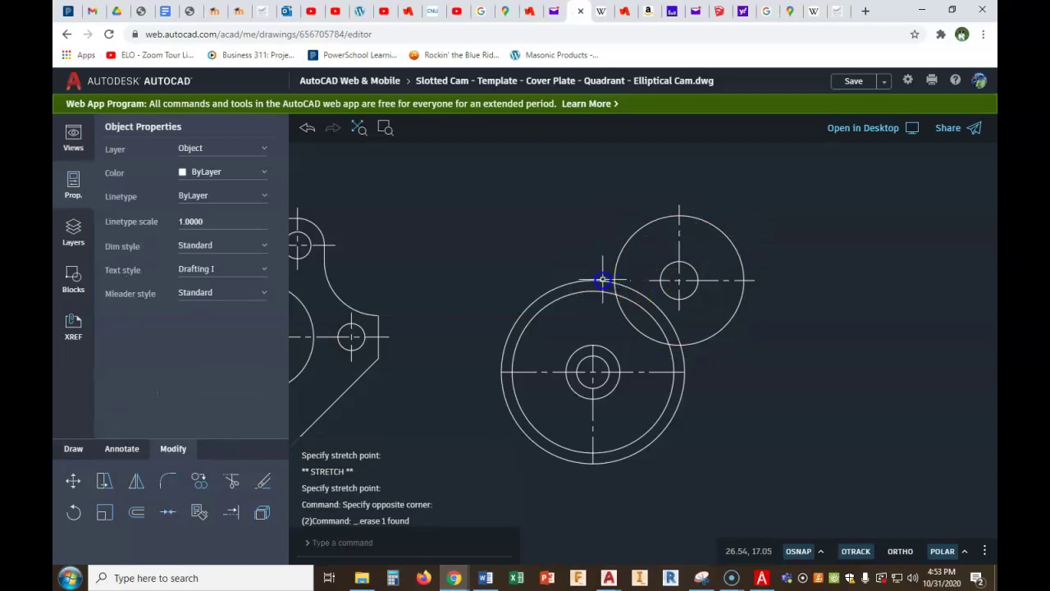
click(600, 280)
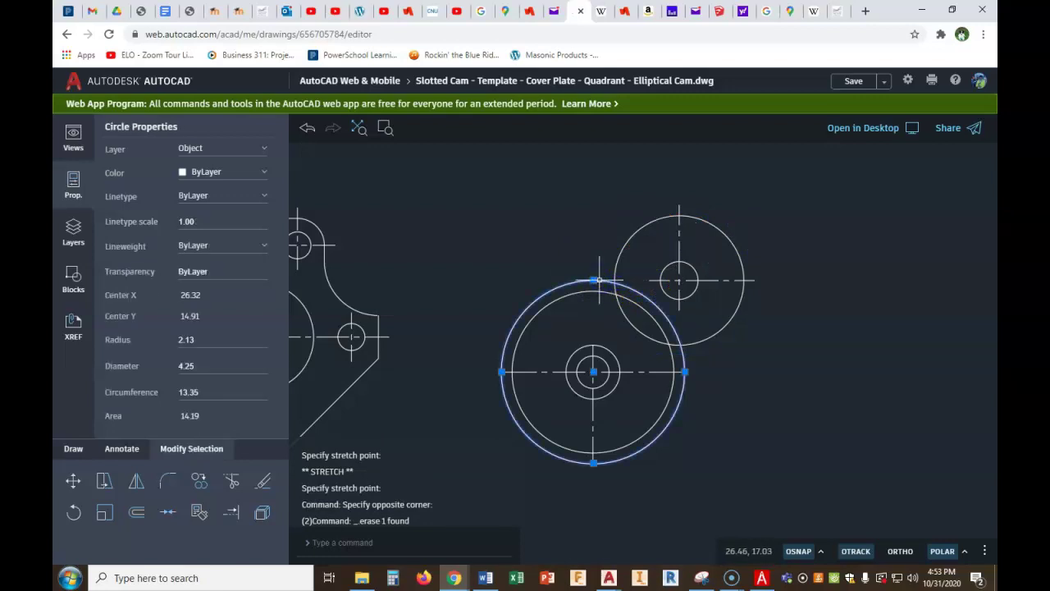
key(Delete)
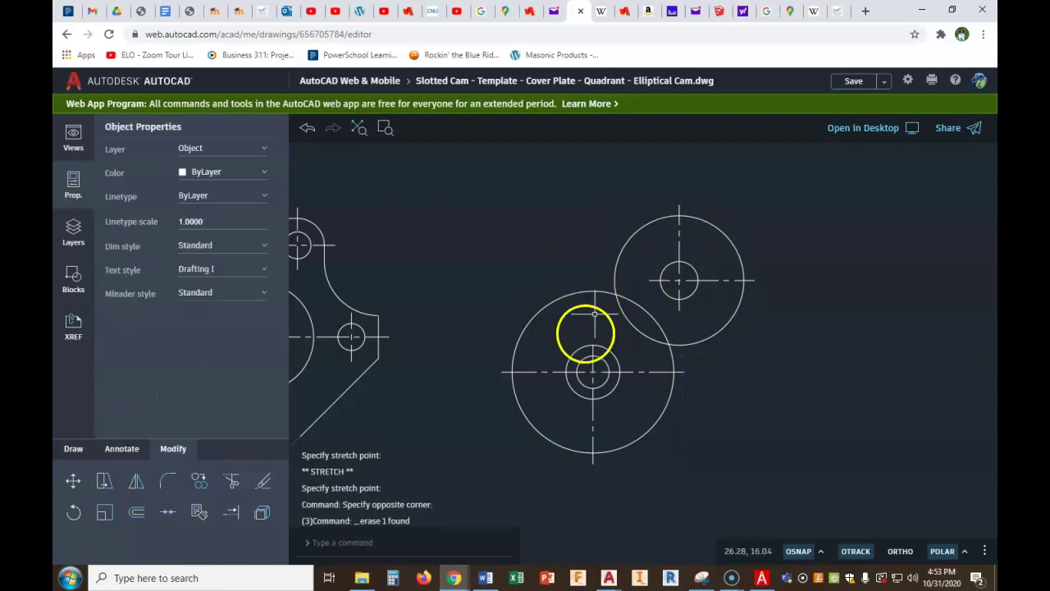
click(575, 351)
key(Delete)
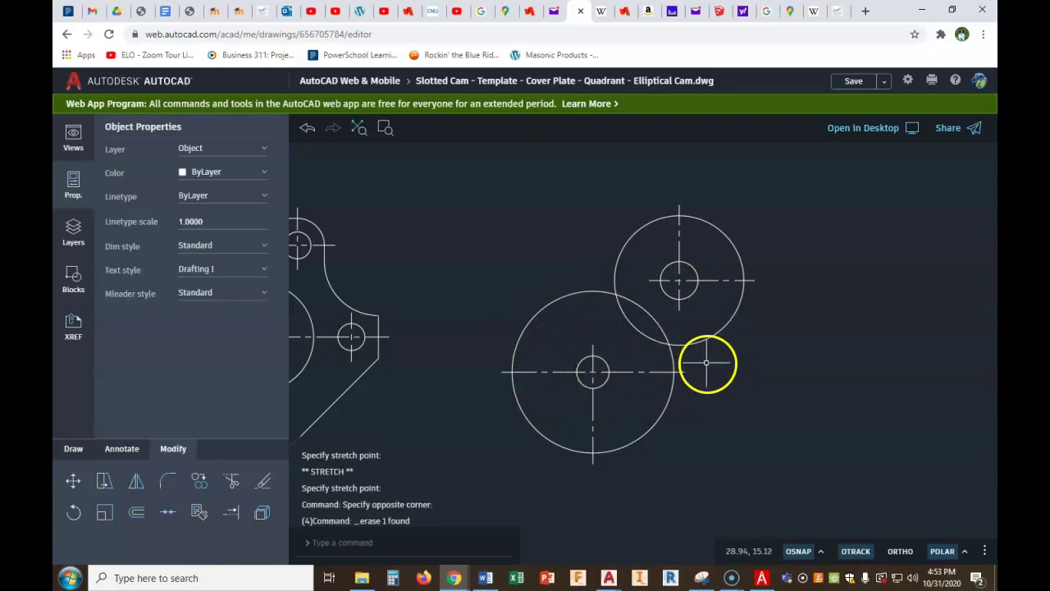
click(763, 578)
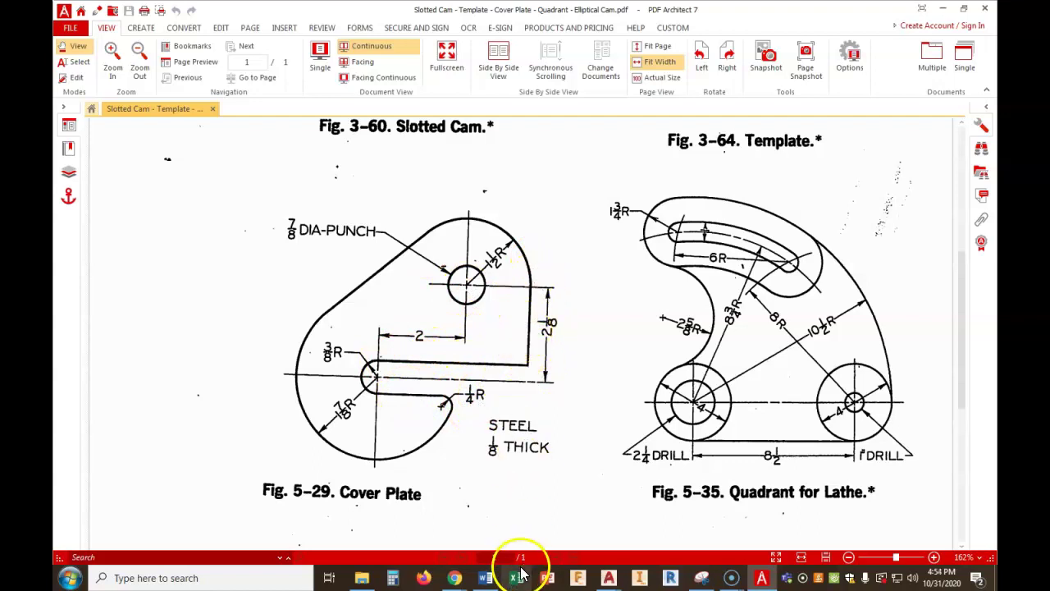
Review the Fig. 5-29 Cover Plate figure, then go back to the AutoCAD drawing
mouse_move(454, 578)
click(431, 530)
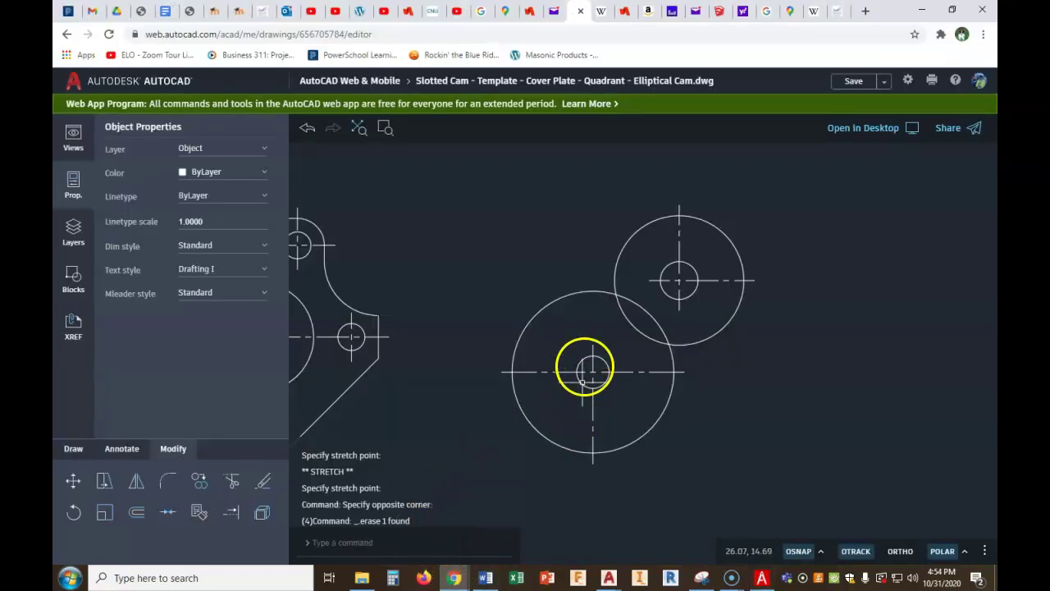
click(70, 449)
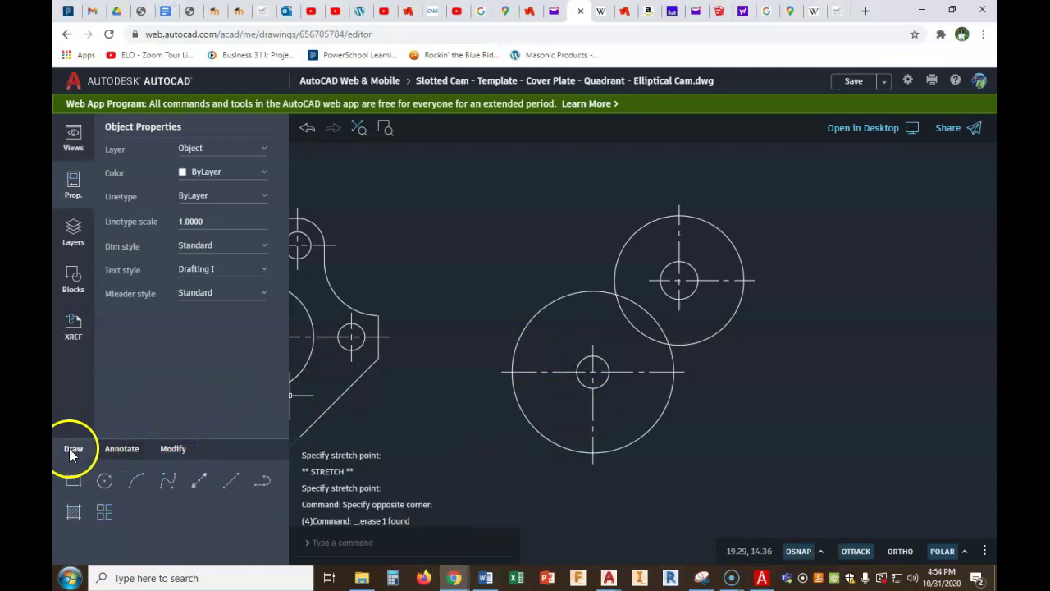
Draw a line from the hub's top quadrant right, then up to the upper circle
click(235, 484)
click(594, 356)
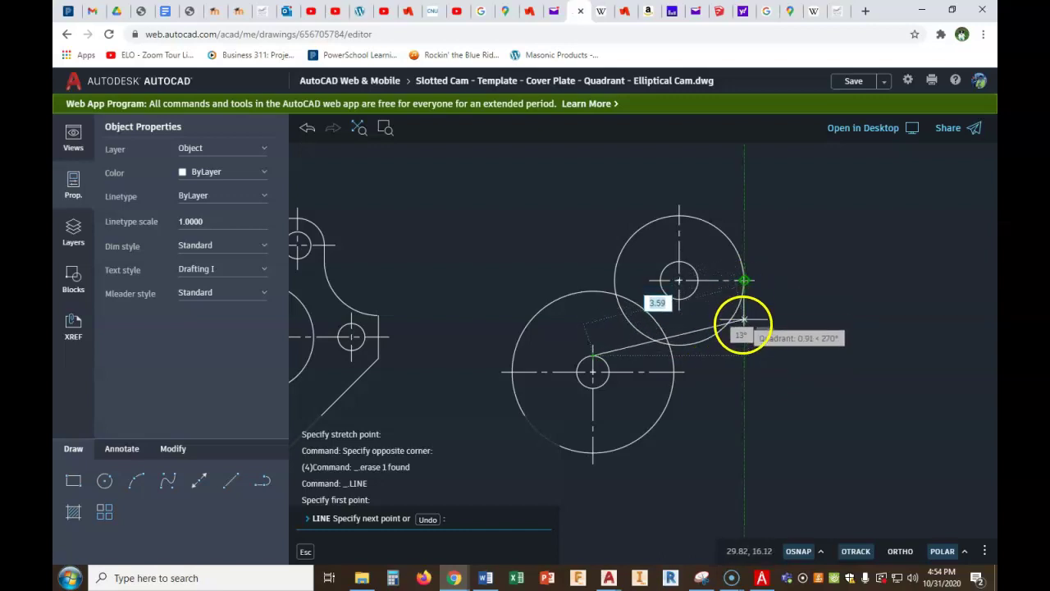
click(744, 357)
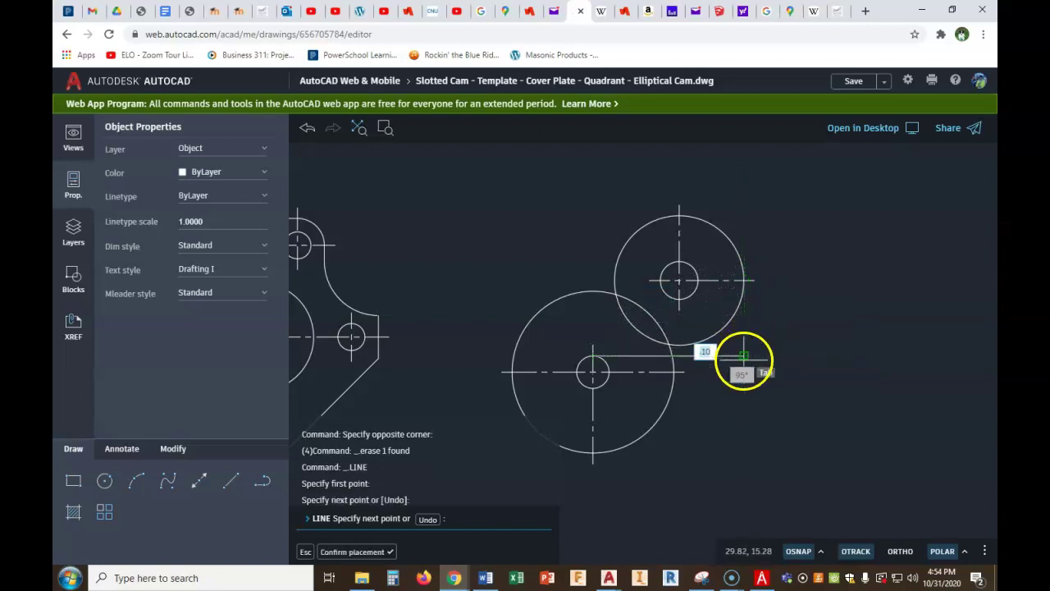
click(743, 280)
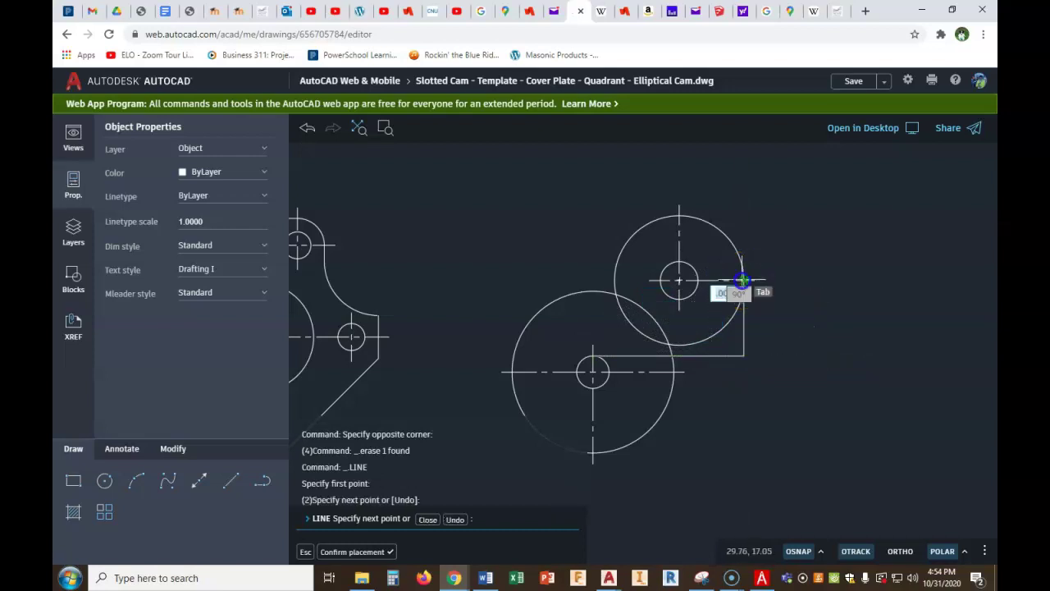
right_click(797, 281)
click(822, 302)
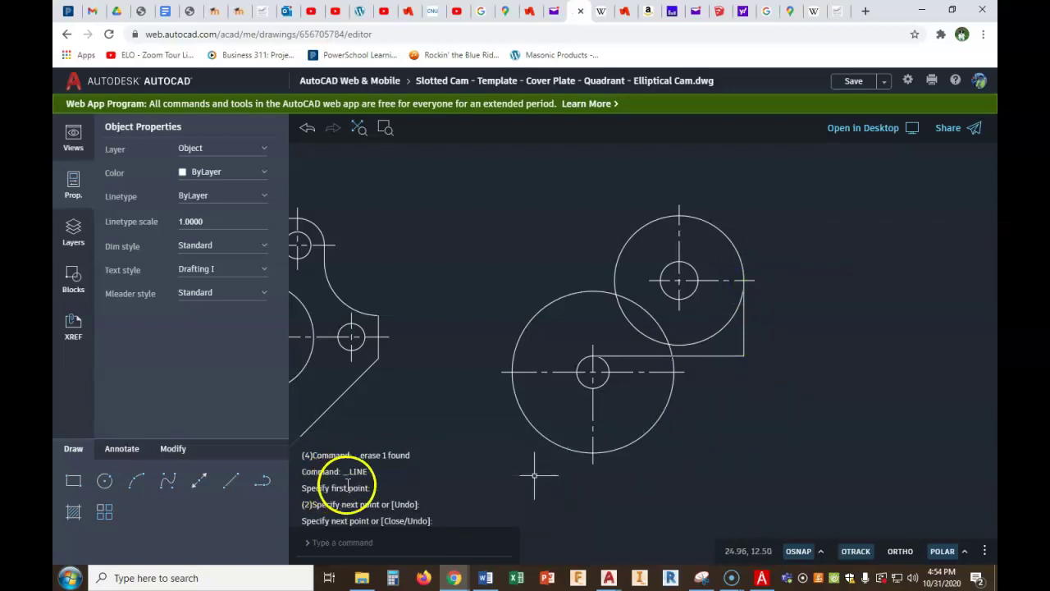
Draw a second line from the hub's bottom quadrant to the lower circle's edge
right_click(819, 395)
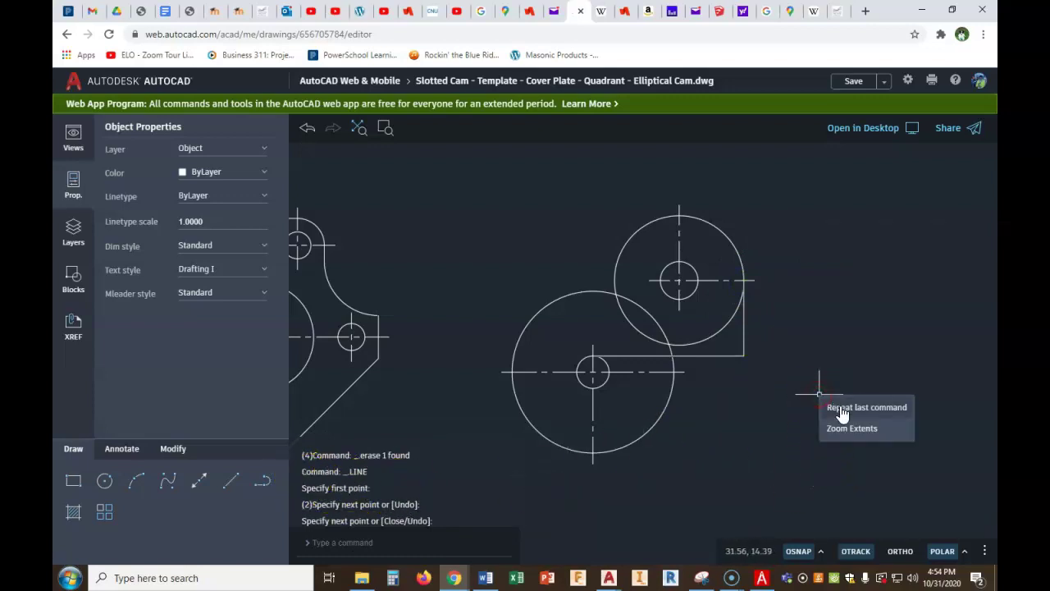
click(833, 408)
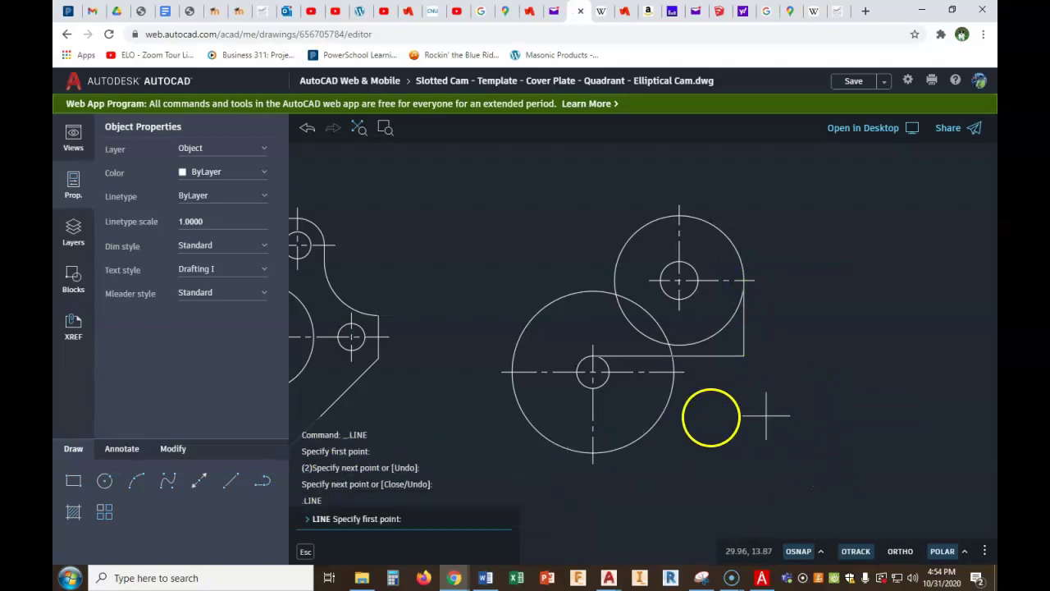
click(592, 387)
click(671, 388)
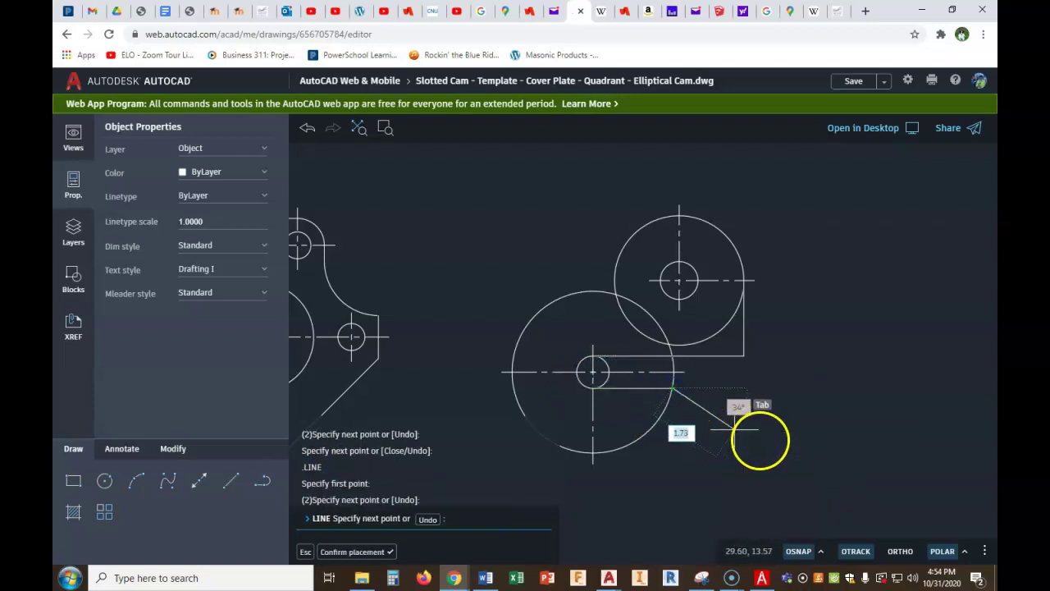
key(Escape)
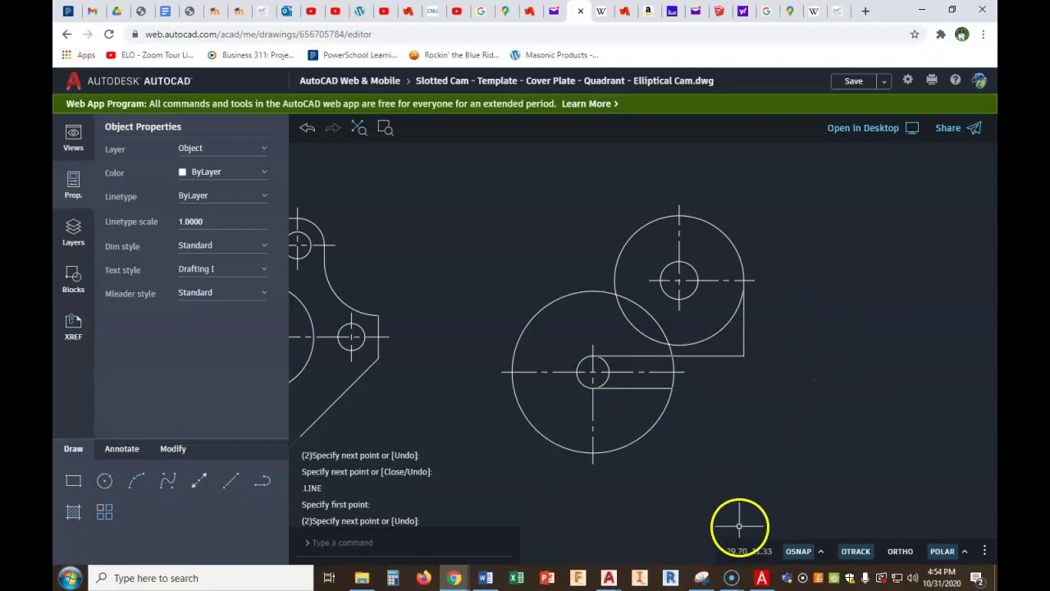
Recheck the Cover Plate figure in PDF Architect 7 and return to the AutoCAD drawing
click(761, 577)
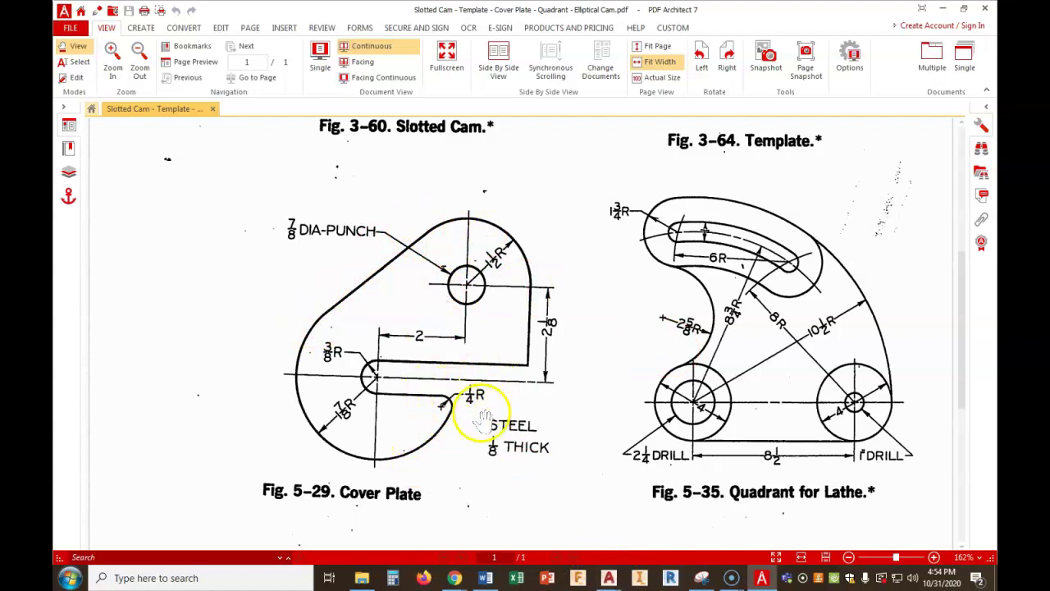
mouse_move(456, 581)
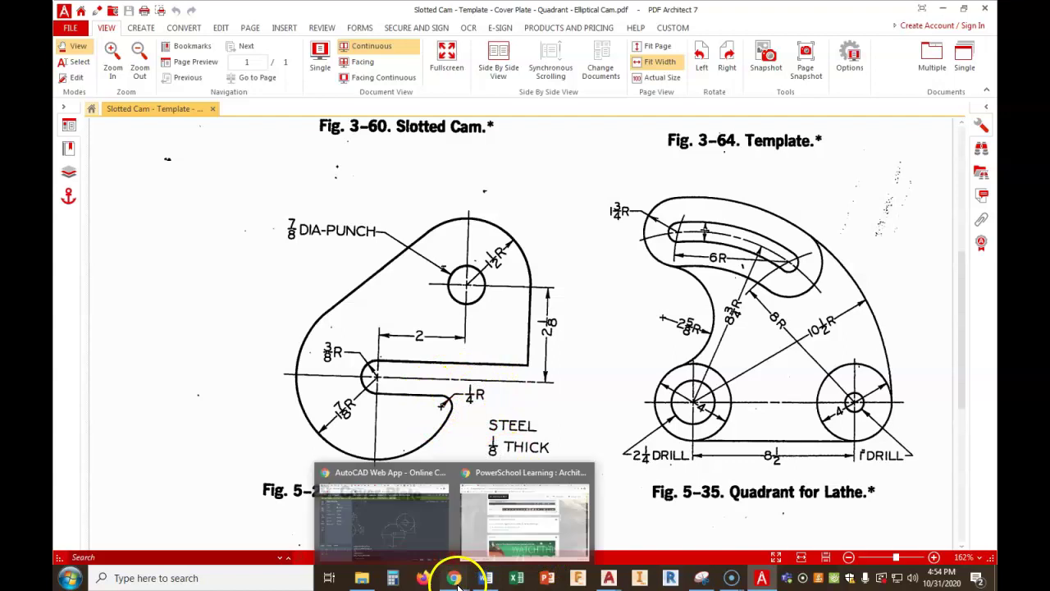
click(405, 532)
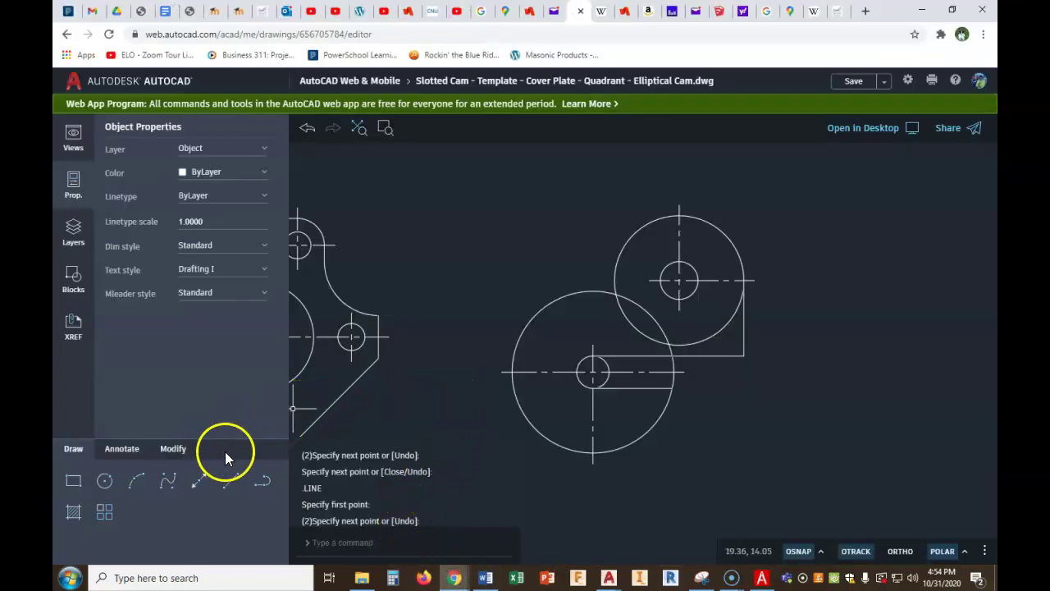
Draw a line tangent to the upper and lower circles using tan snaps at both ends
click(230, 481)
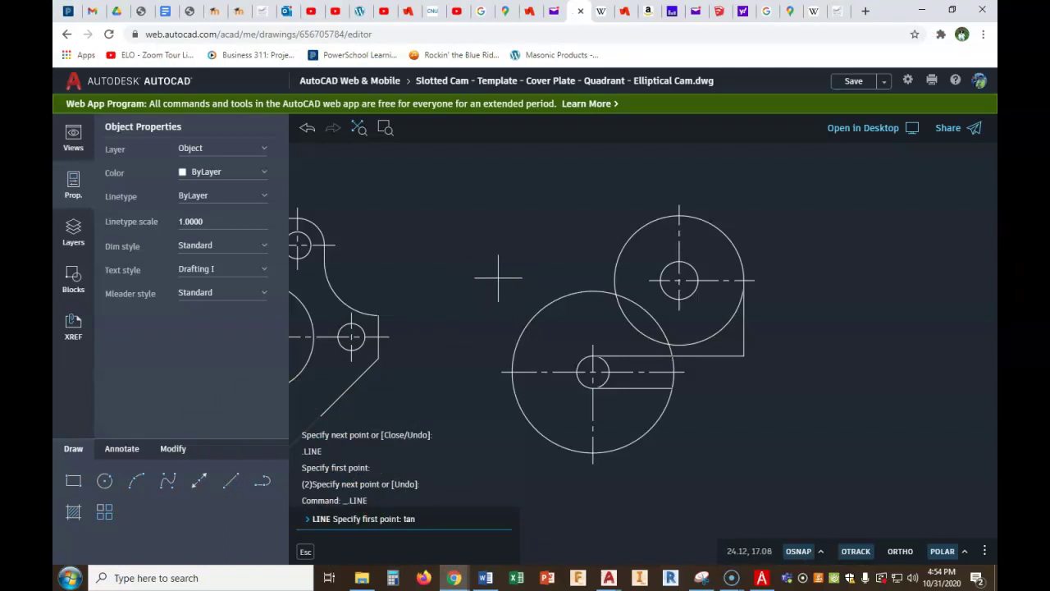
text(tan)
key(Return)
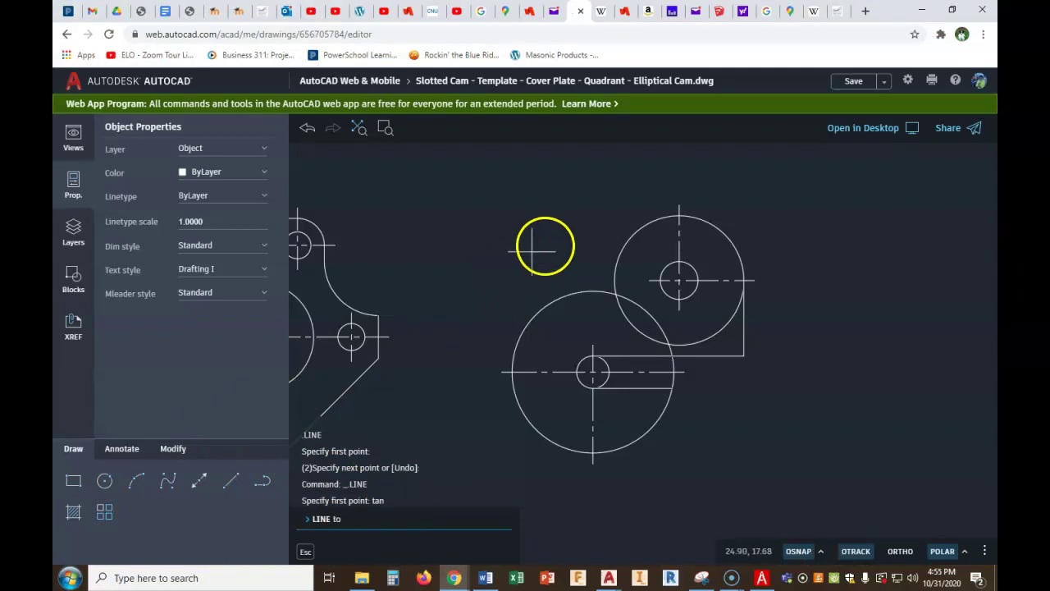
click(640, 227)
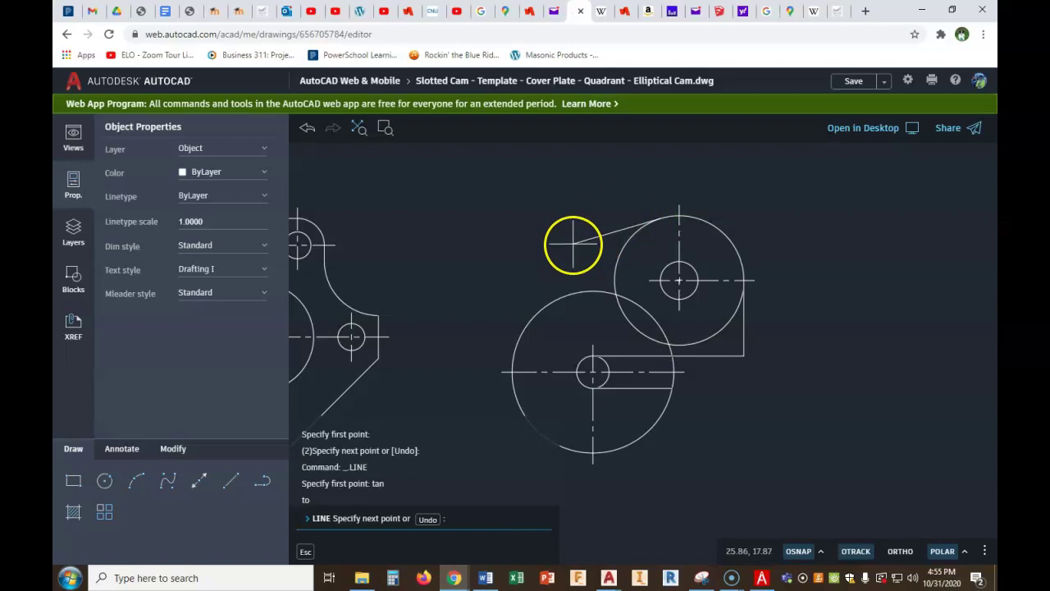
key(Return)
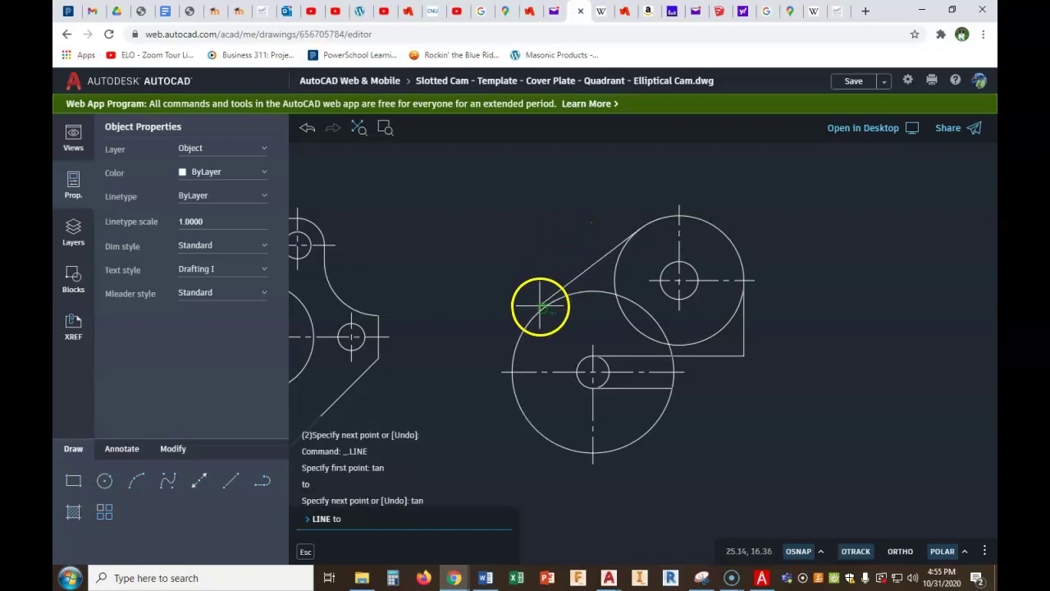
click(536, 310)
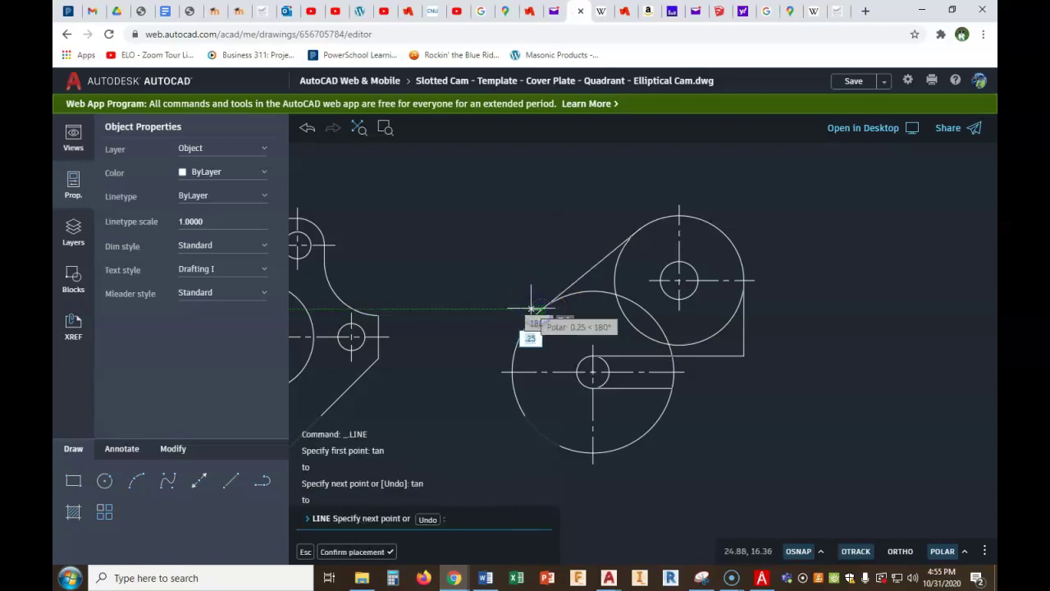
click(375, 554)
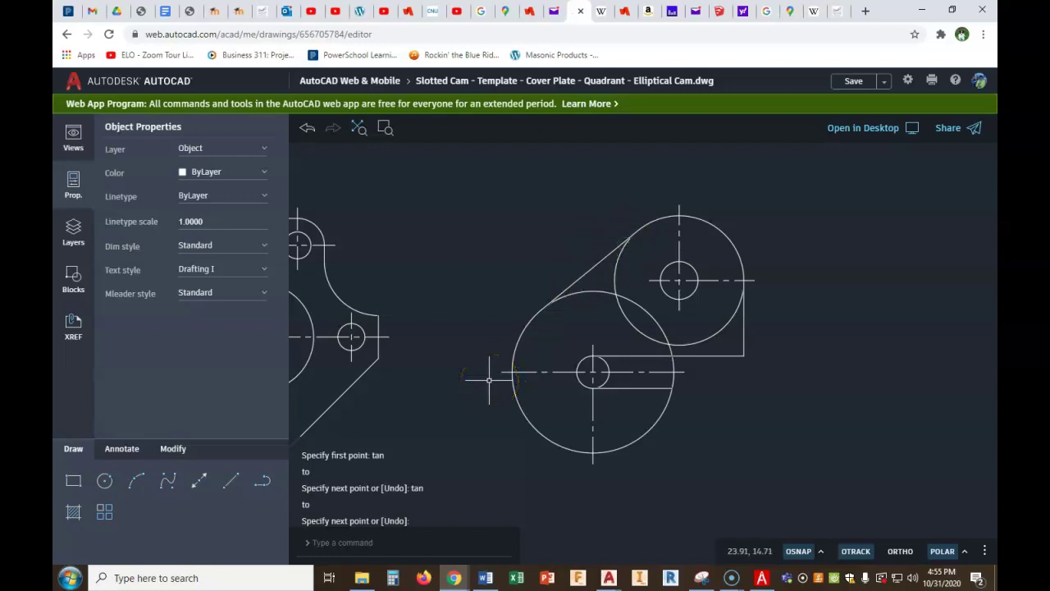
Trim the unwanted arcs of the lower and upper circles inside the plate outline
click(175, 453)
click(233, 482)
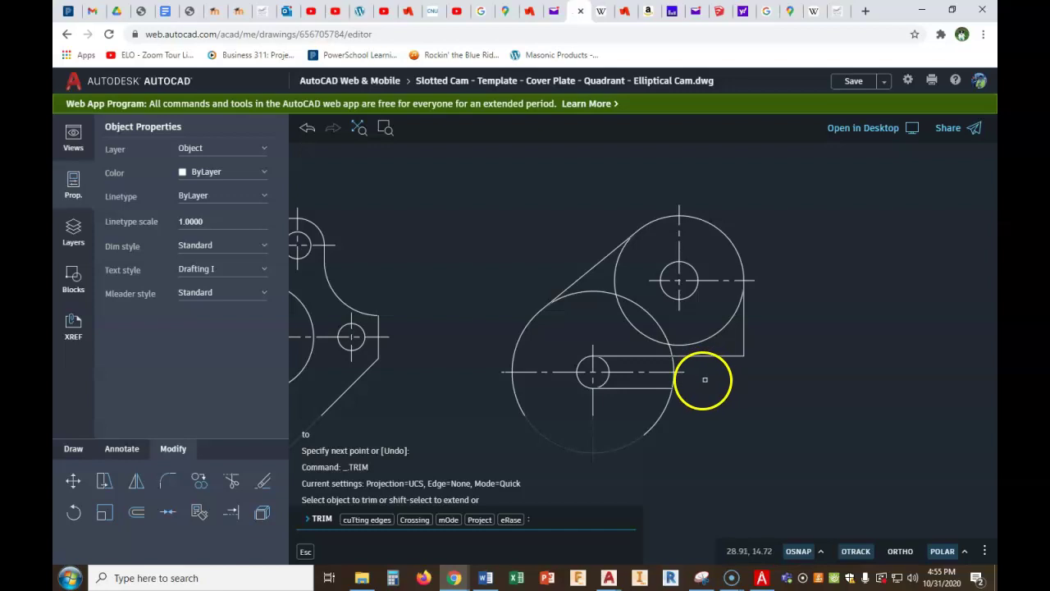
click(590, 289)
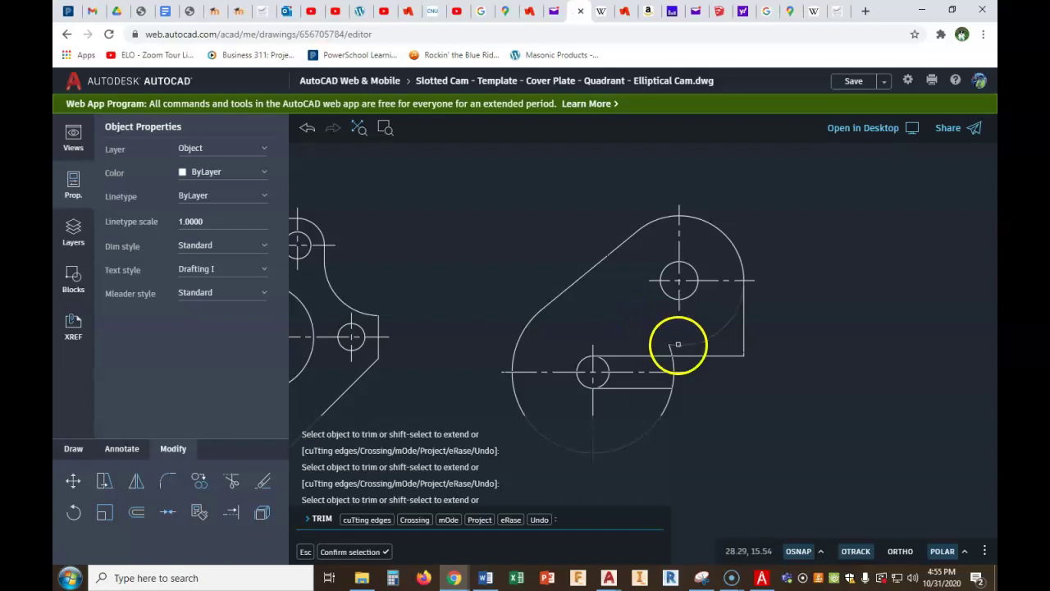
scroll(676, 347, up, 2)
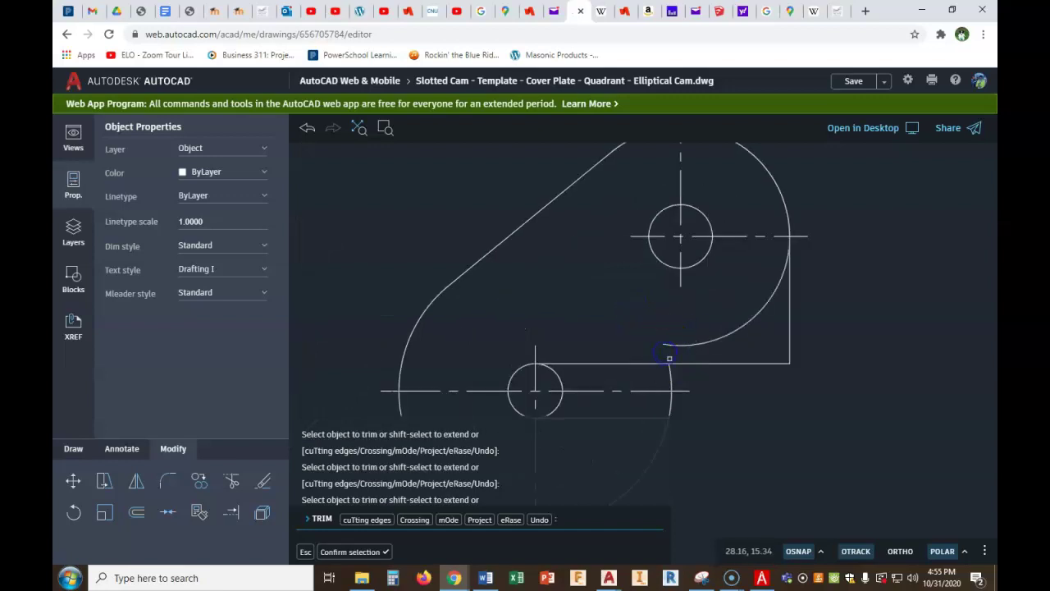
click(671, 408)
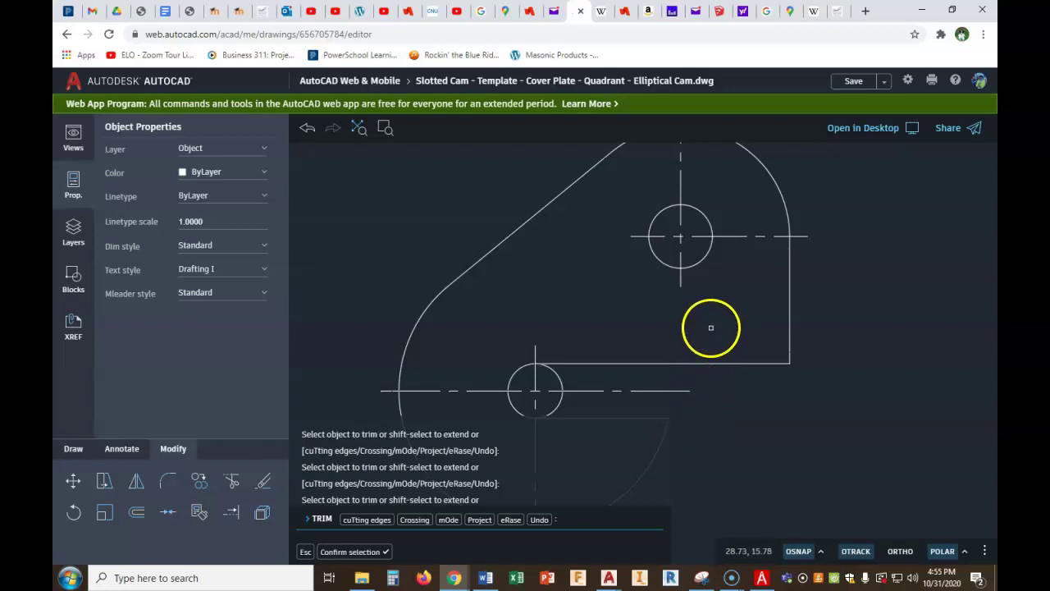
scroll(711, 328, down, 1)
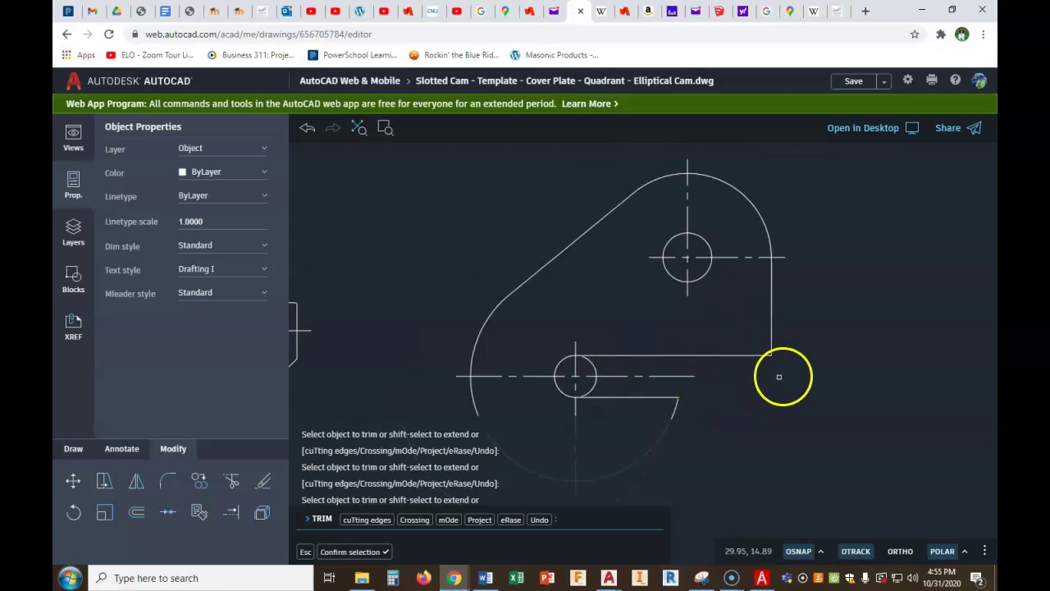
middle_drag(781, 371, 799, 297)
scroll(797, 298, down, 1)
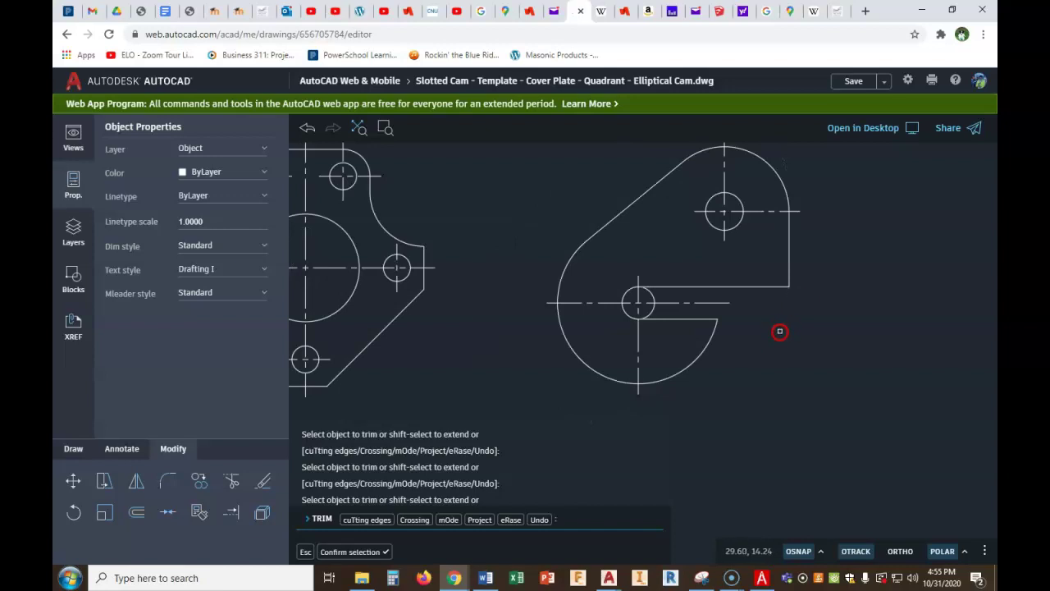
click(378, 553)
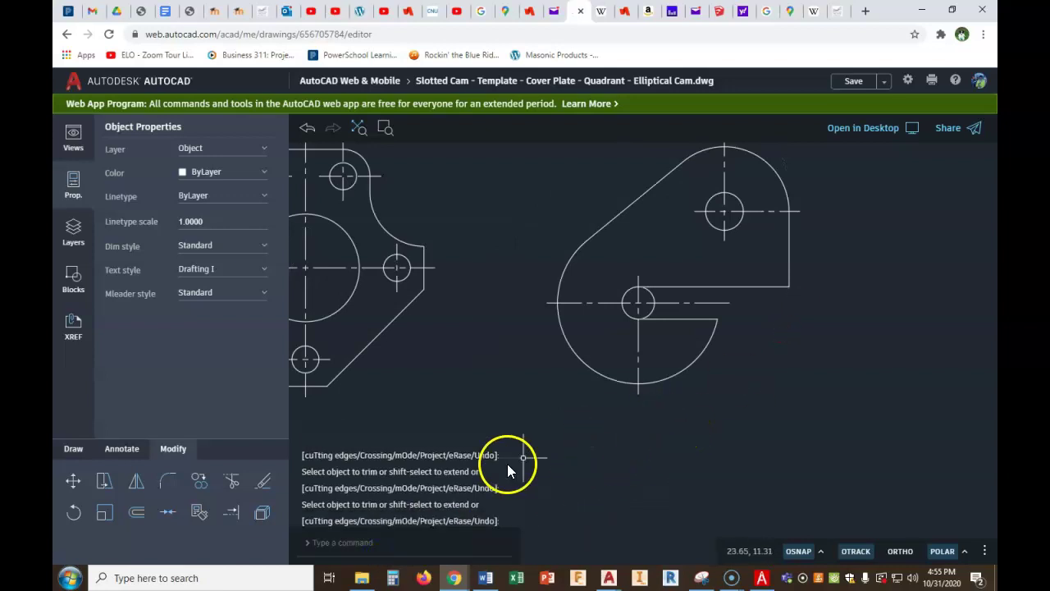
With Fillet started, consult the Fig. 5-29 reference and return to the drawing
click(167, 484)
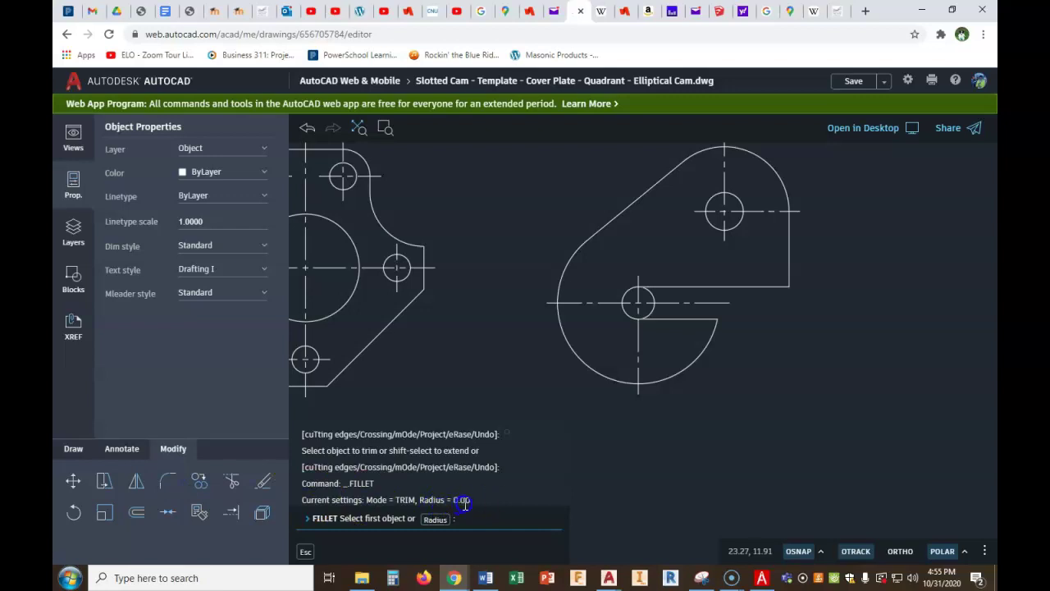
click(760, 578)
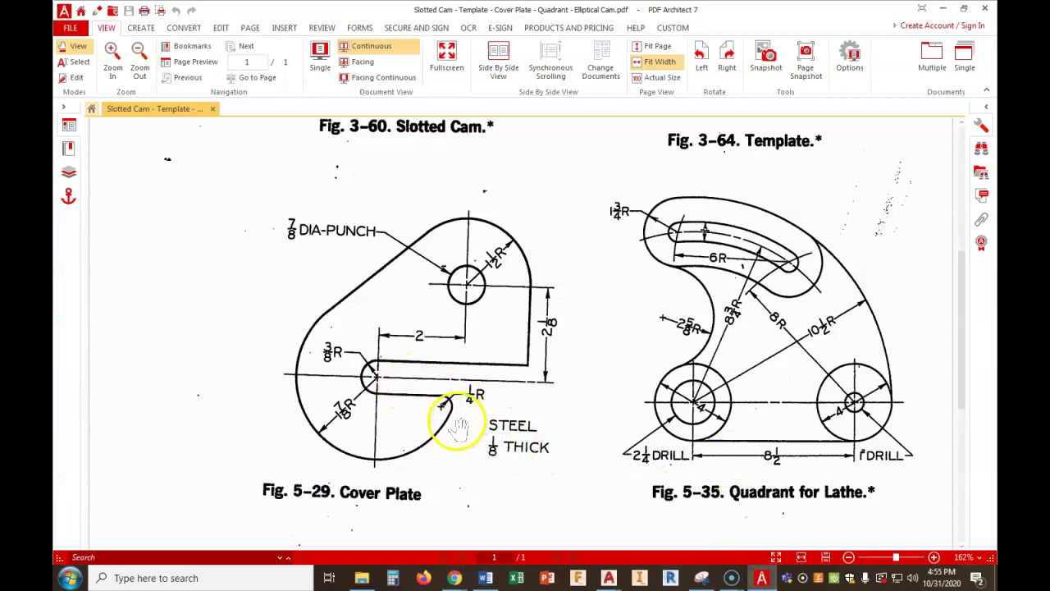
mouse_move(455, 579)
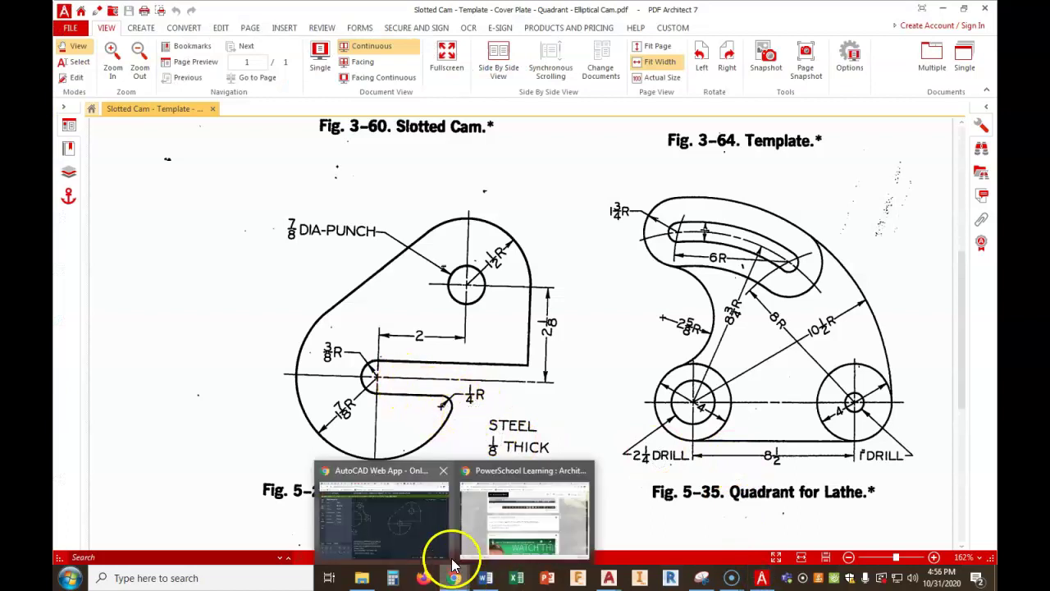
click(411, 519)
Fillet the slot's lower edge and the outer arc with a 0.25 radius
click(435, 519)
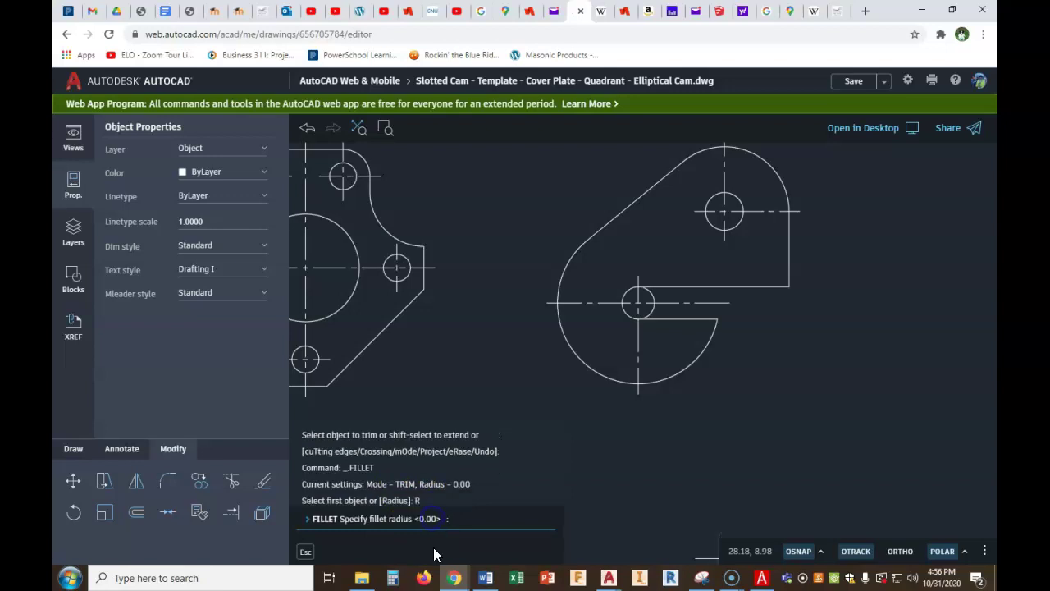
text(.25)
key(Return)
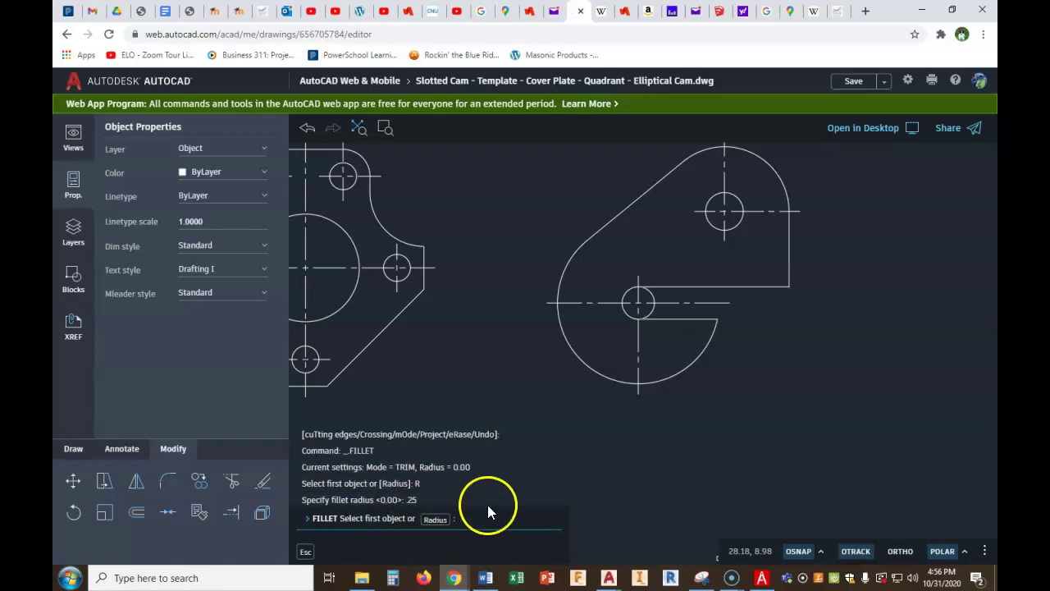
click(685, 319)
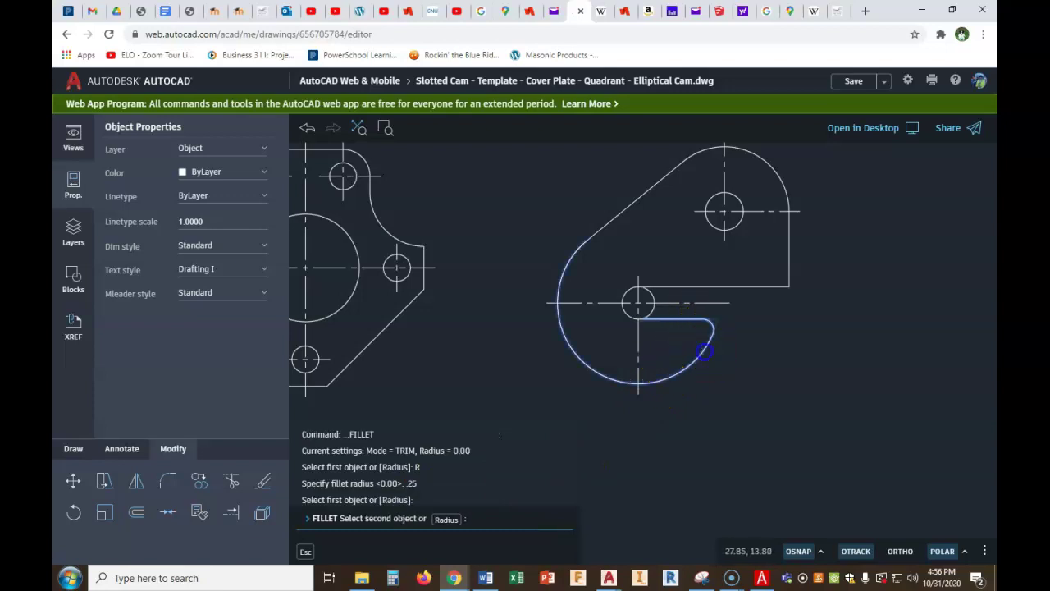
click(704, 351)
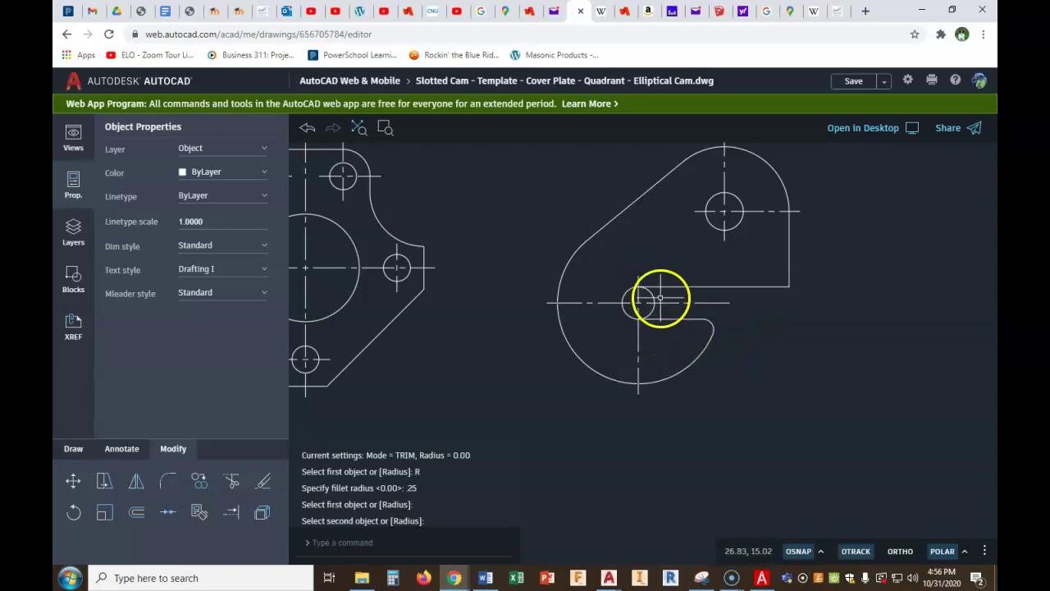
click(234, 486)
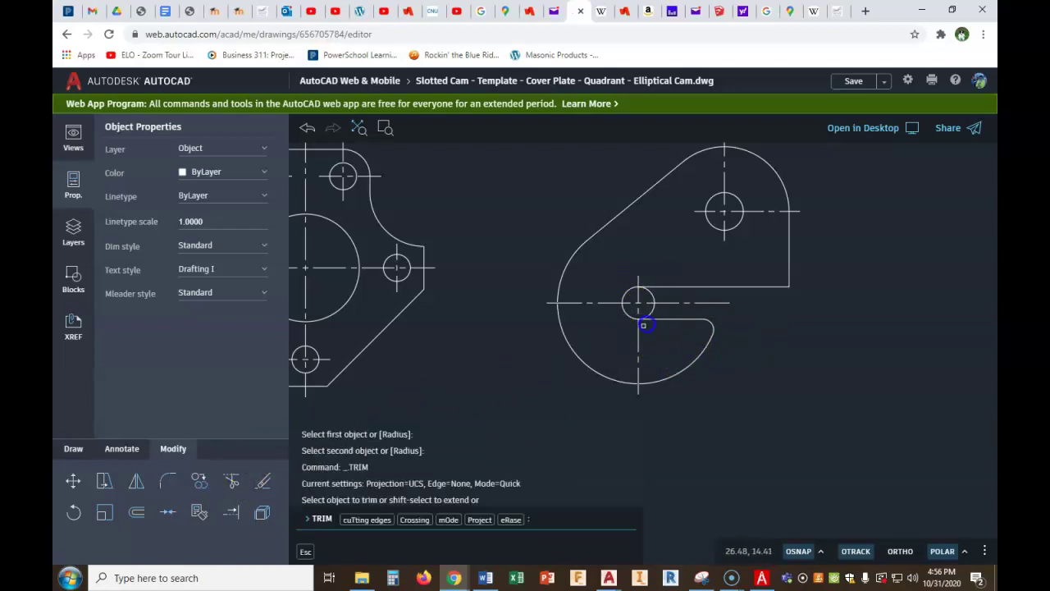
Trim the small circle's arcs inside the slot, then recenter the view on all three drawings
click(654, 310)
click(654, 298)
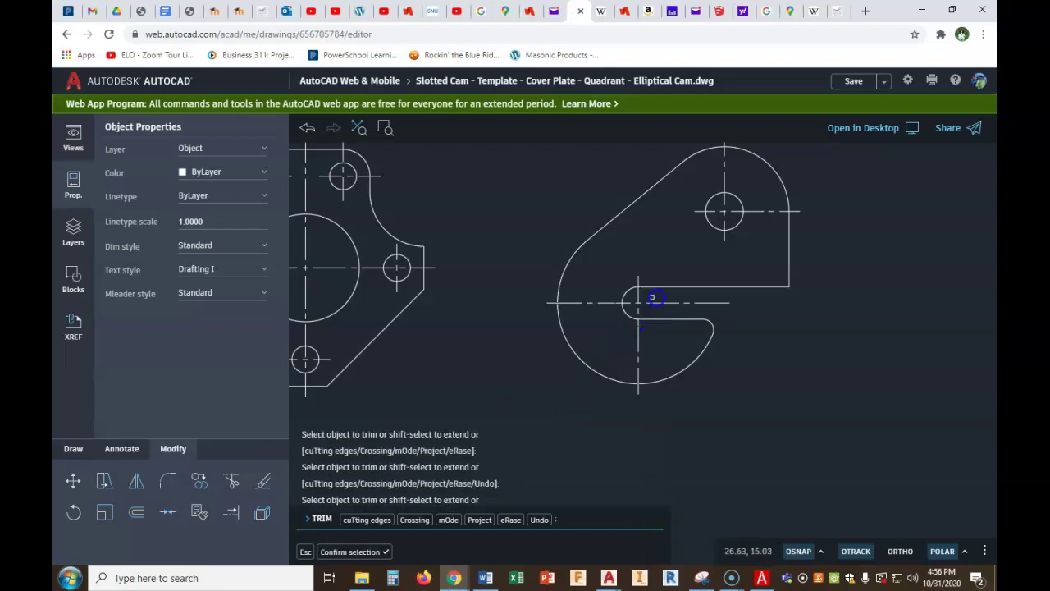
scroll(802, 346, down, 2)
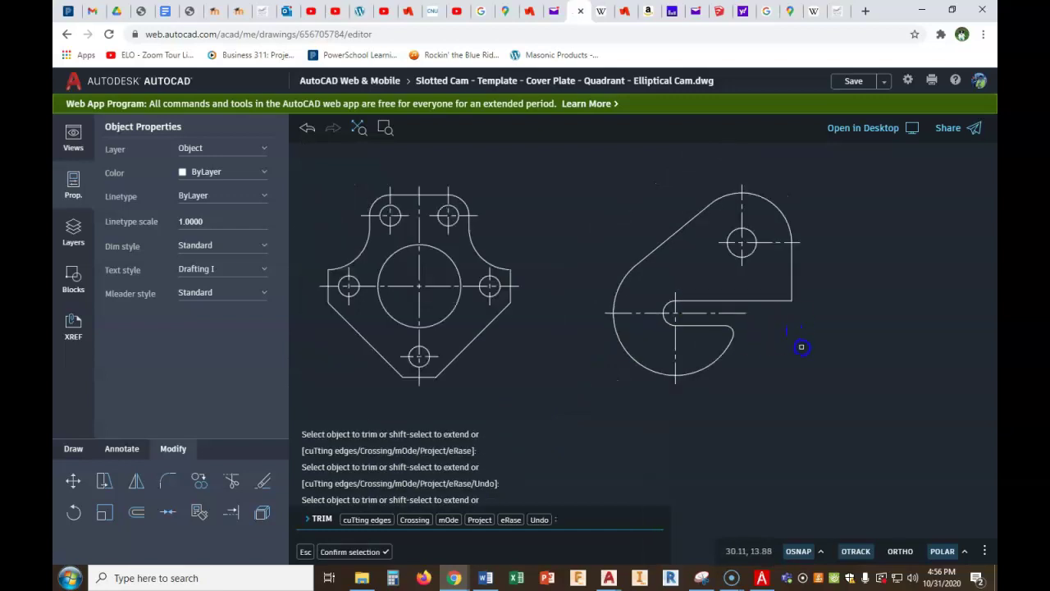
scroll(802, 347, down, 1)
right_click(801, 346)
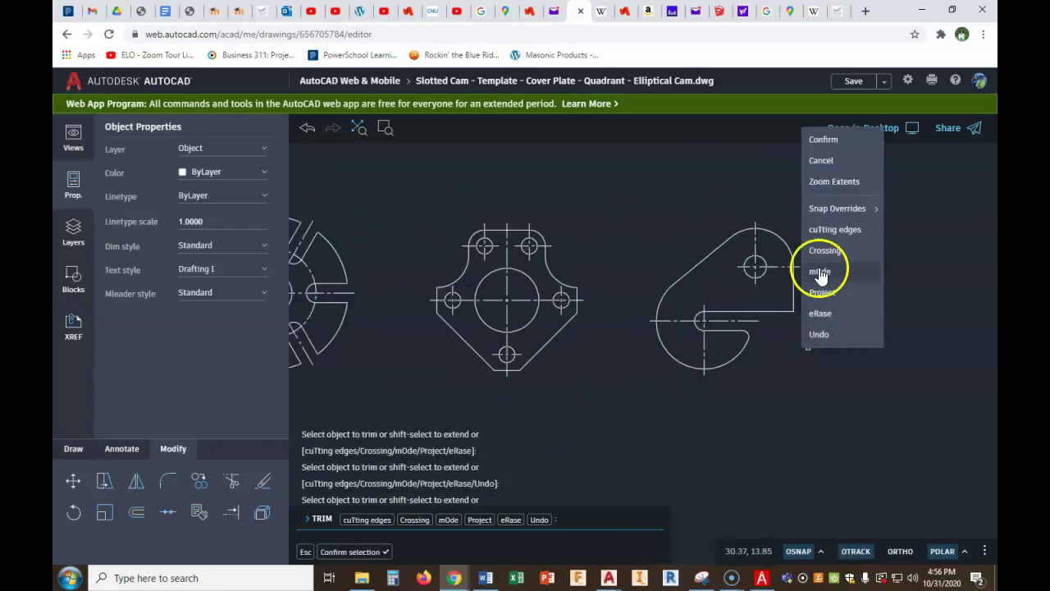
click(823, 141)
scroll(727, 402, down, 3)
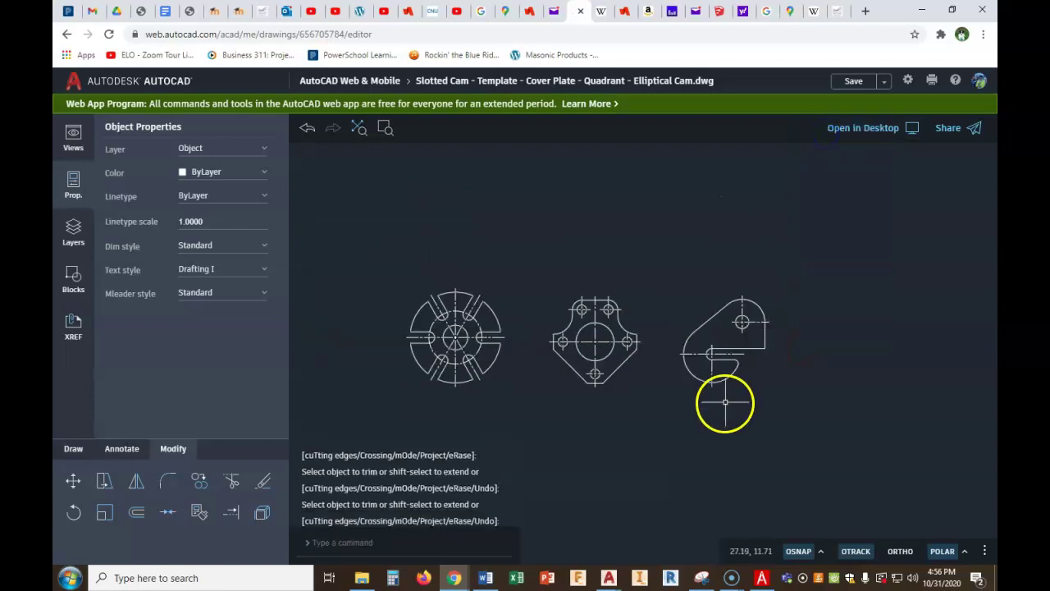
click(714, 359)
middle_drag(713, 358, 648, 314)
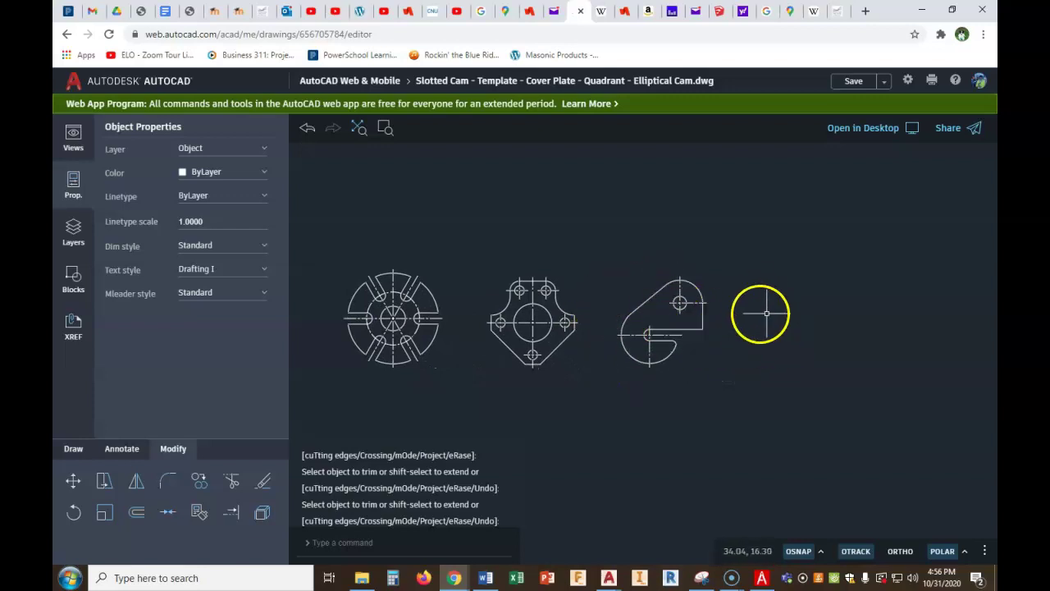
middle_drag(849, 343, 810, 332)
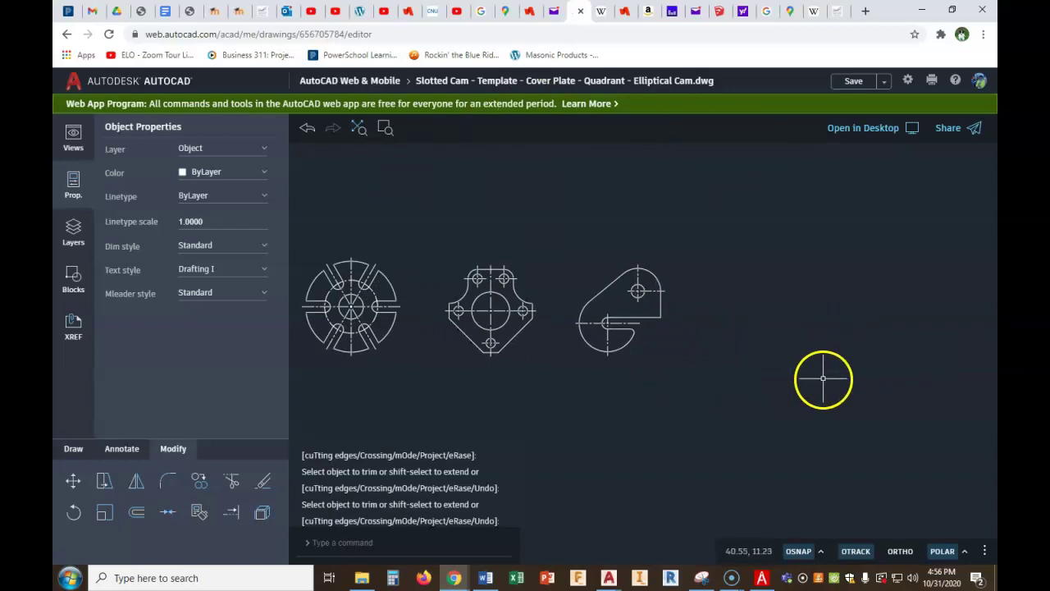
Save the drawing and bring the Screencast-O-Matic recorder forward
click(852, 82)
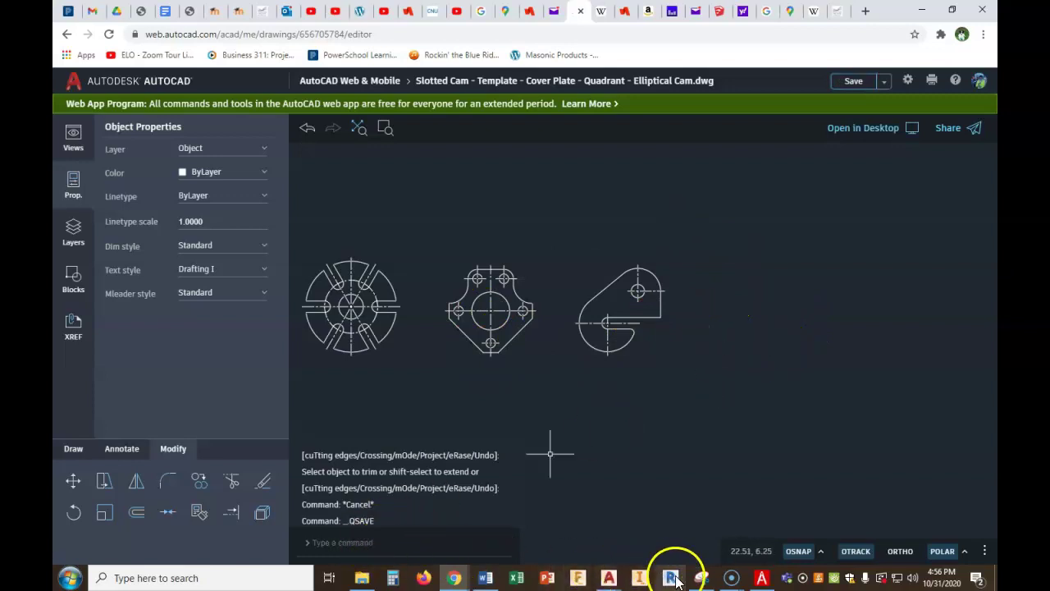
click(731, 579)
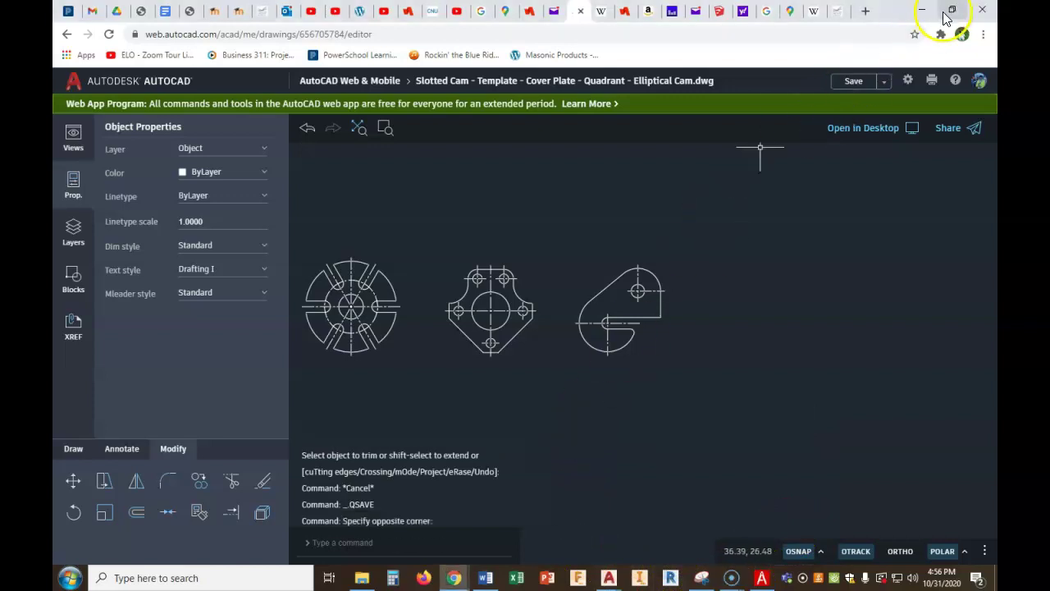
Hide Chrome and scroll the reference PDF up to Fig. 3-60 Slotted Cam and Fig. 3-64 Template
click(922, 10)
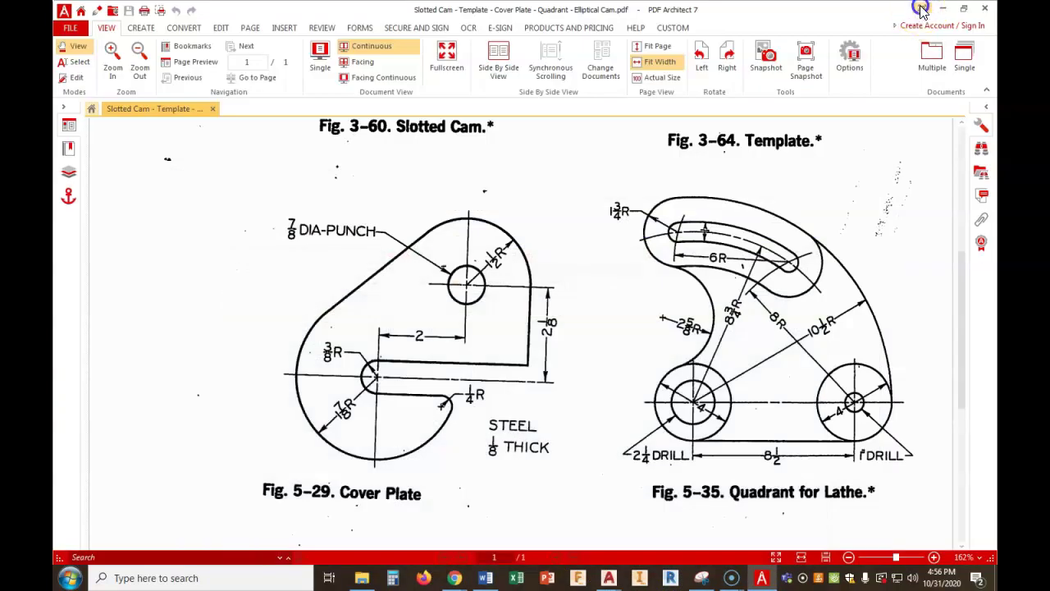
scroll(931, 106, up, 5)
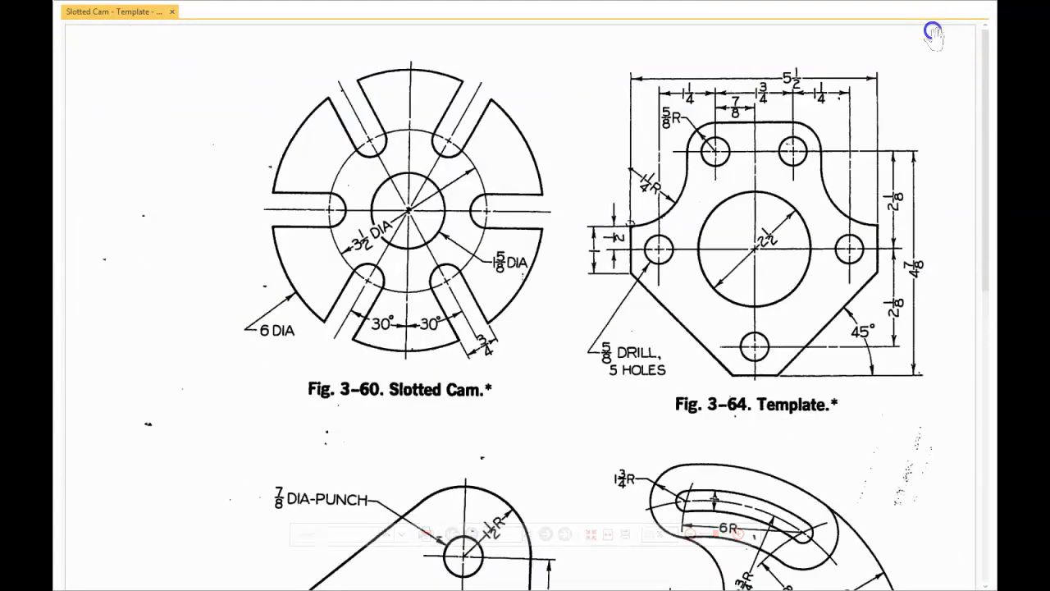